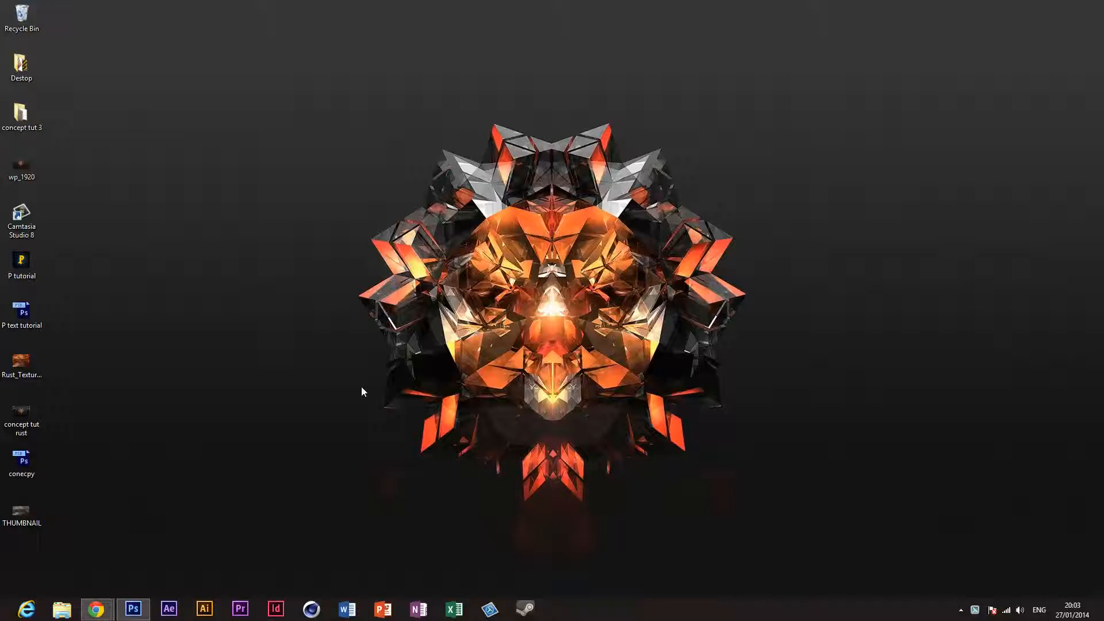
pyautogui.click(133, 609)
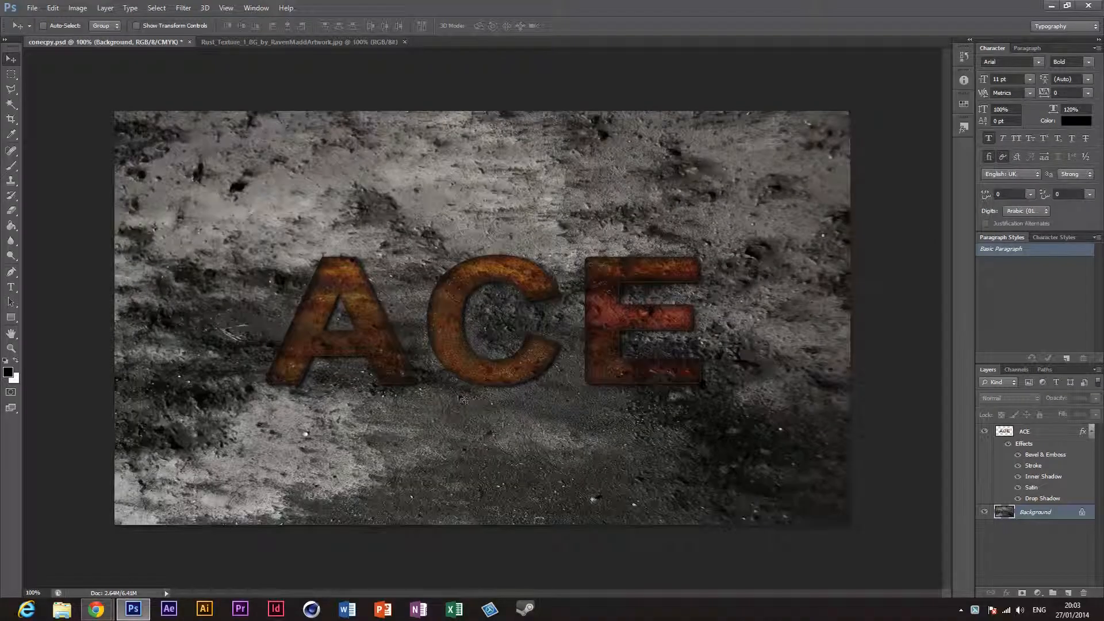
pyautogui.click(1048, 5)
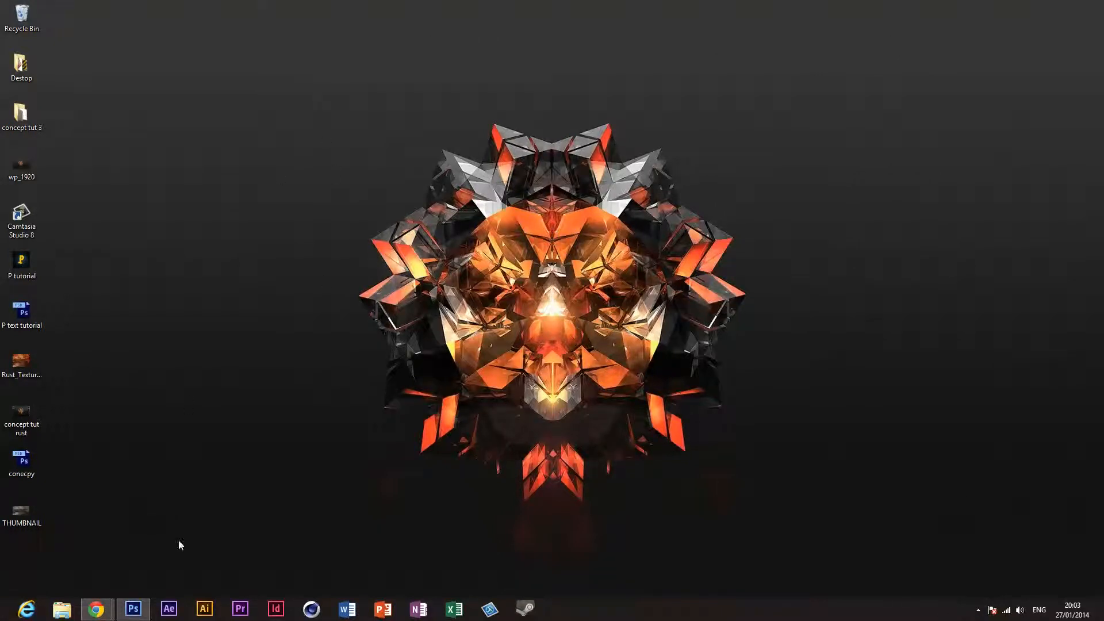
pyautogui.click(132, 611)
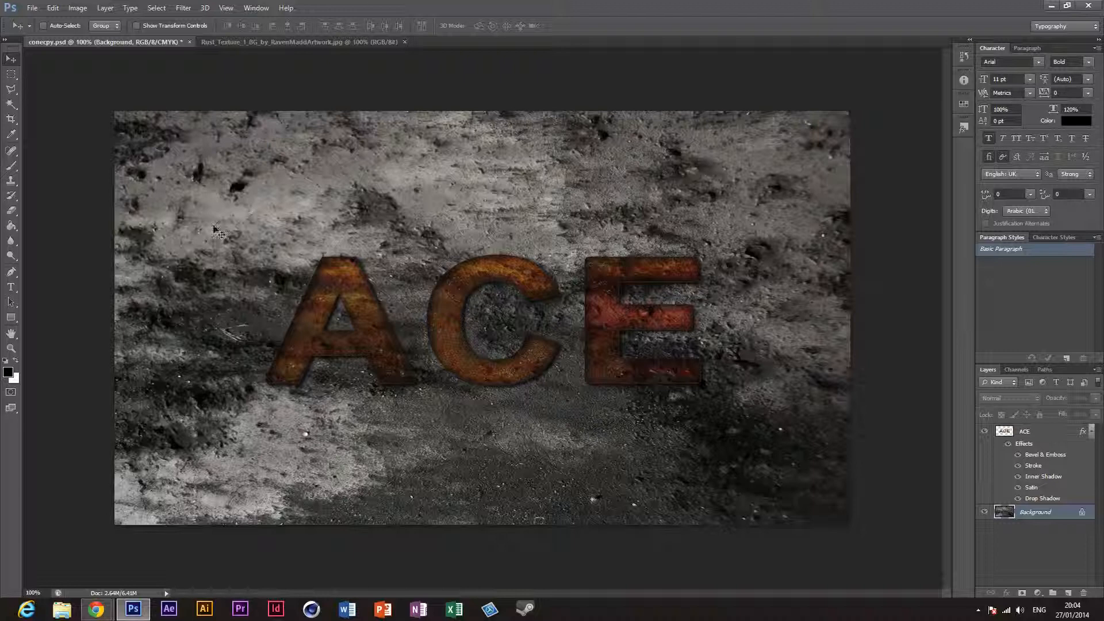
# Step: Switch to Chrome and browse the "photoshop effects" image results around the Vertical Photo Panels Effect picture
pyautogui.moveTo(96, 609)
pyautogui.moveTo(104, 567)
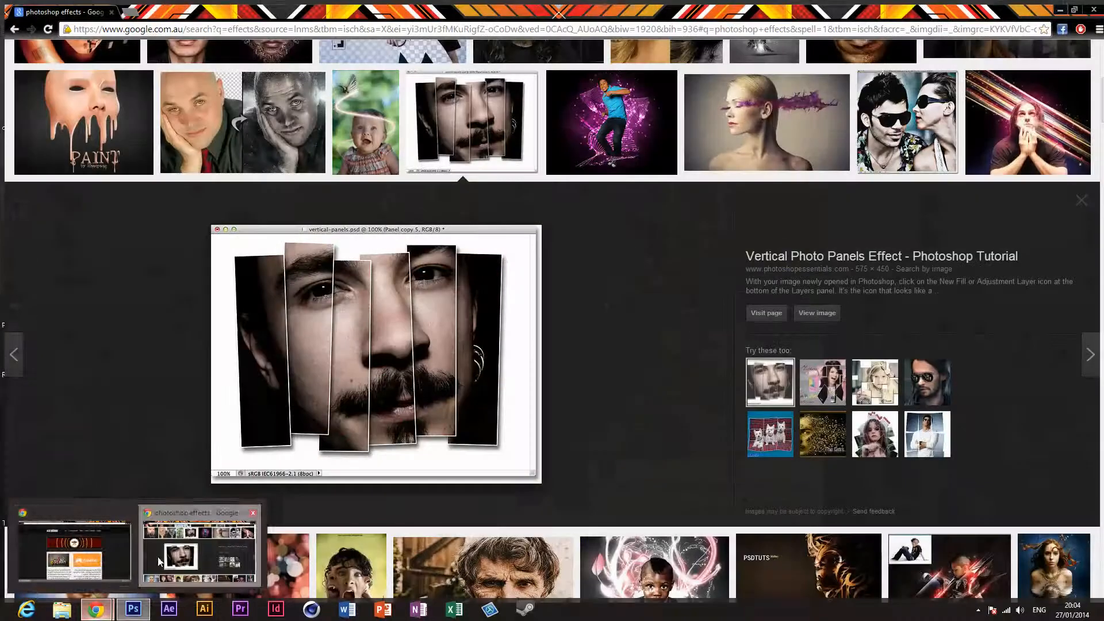
pyautogui.click(199, 552)
pyautogui.scroll(-5, 449, 401)
pyautogui.scroll(12, 449, 401)
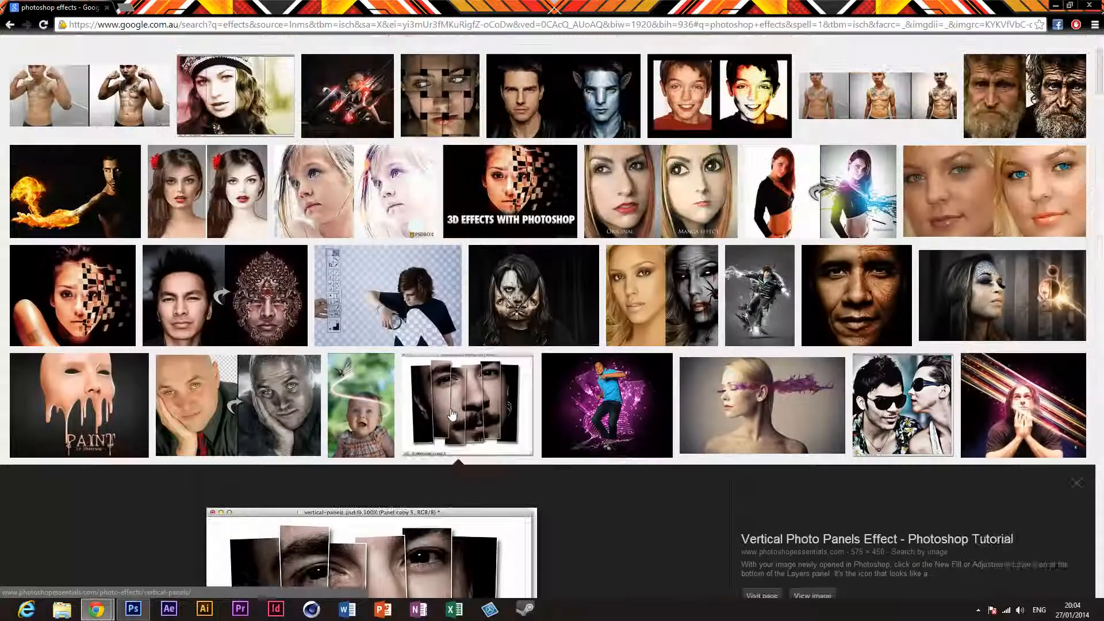
pyautogui.scroll(-3, 581, 471)
pyautogui.scroll(-4, 581, 471)
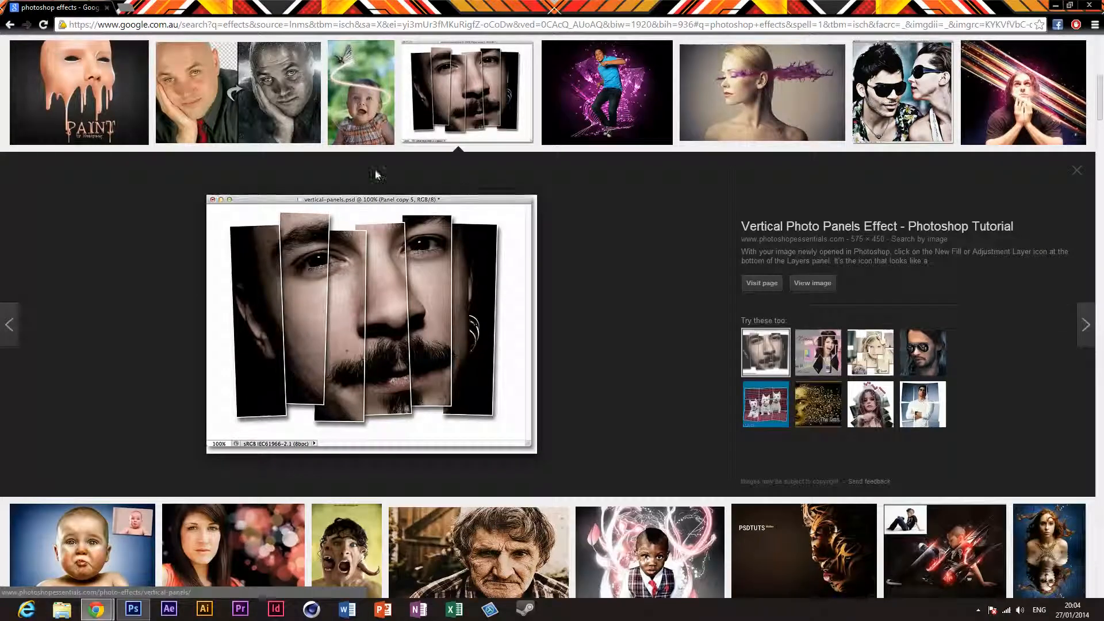
# Step: Open the ACEdesign107 YouTube channel in a new tab, look over its Photoshop tutorial playlists, and return to the image results
pyautogui.click(131, 7)
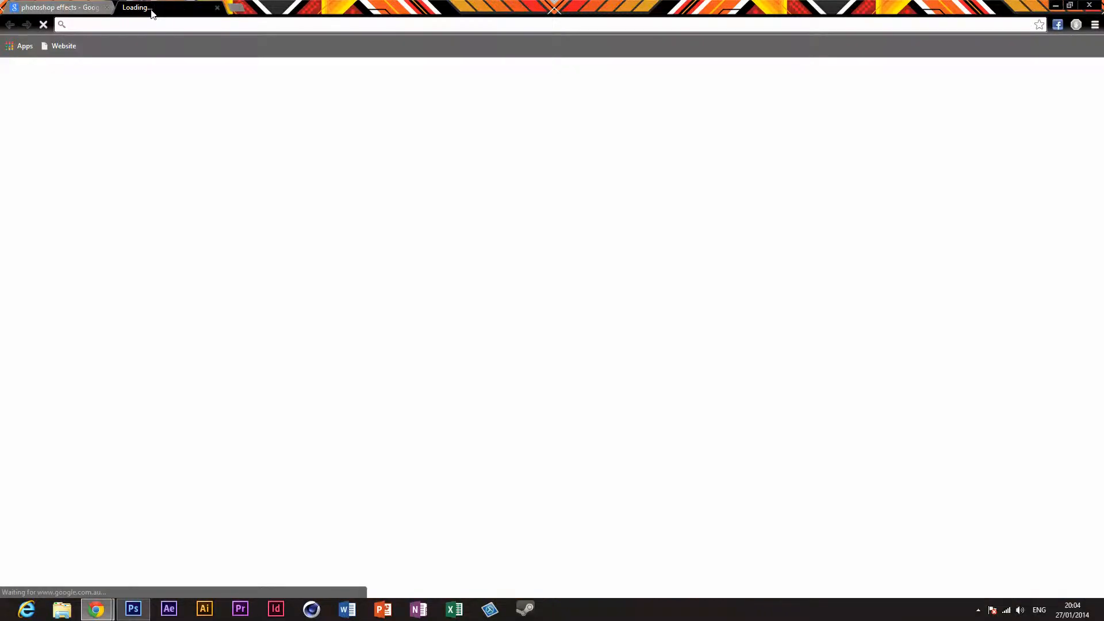
pyautogui.write('youtu')
pyautogui.press('Return')
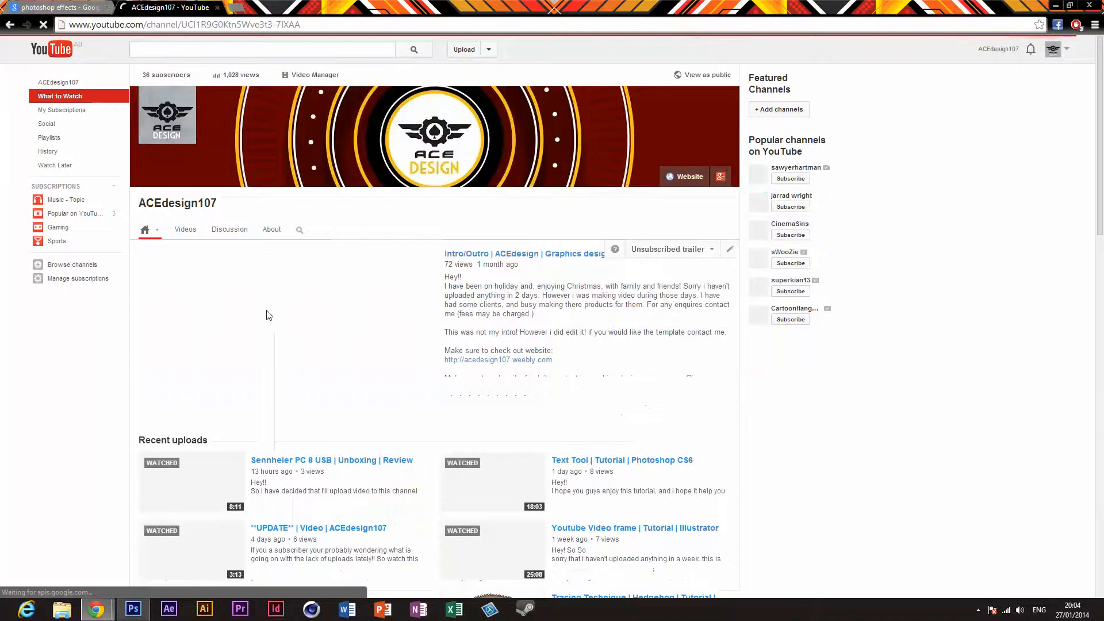
pyautogui.scroll(-9, 348, 442)
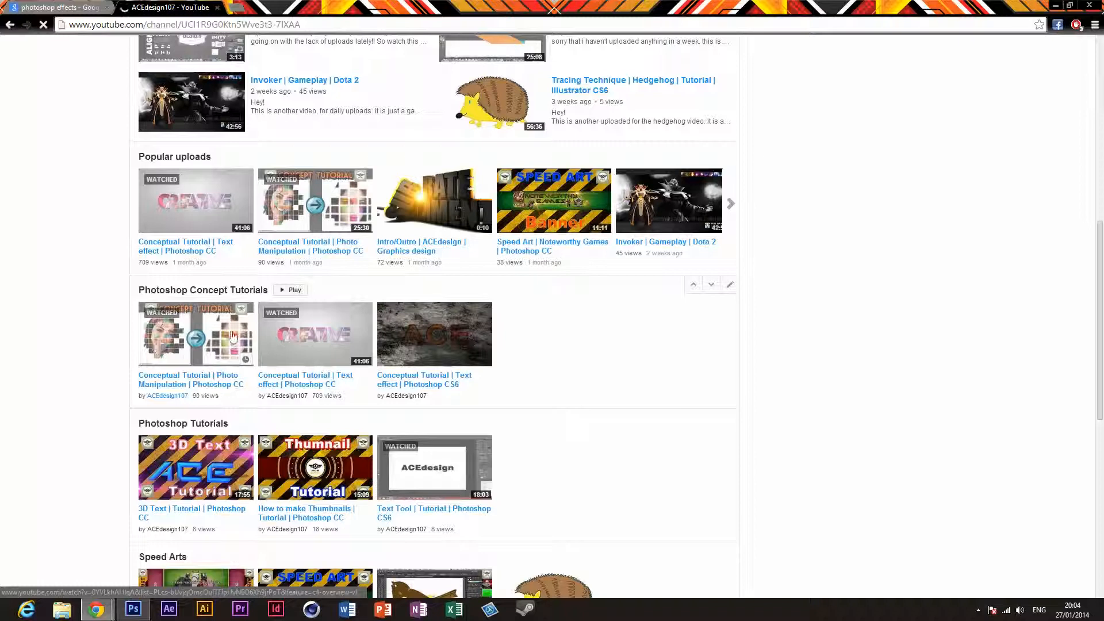
pyautogui.click(60, 5)
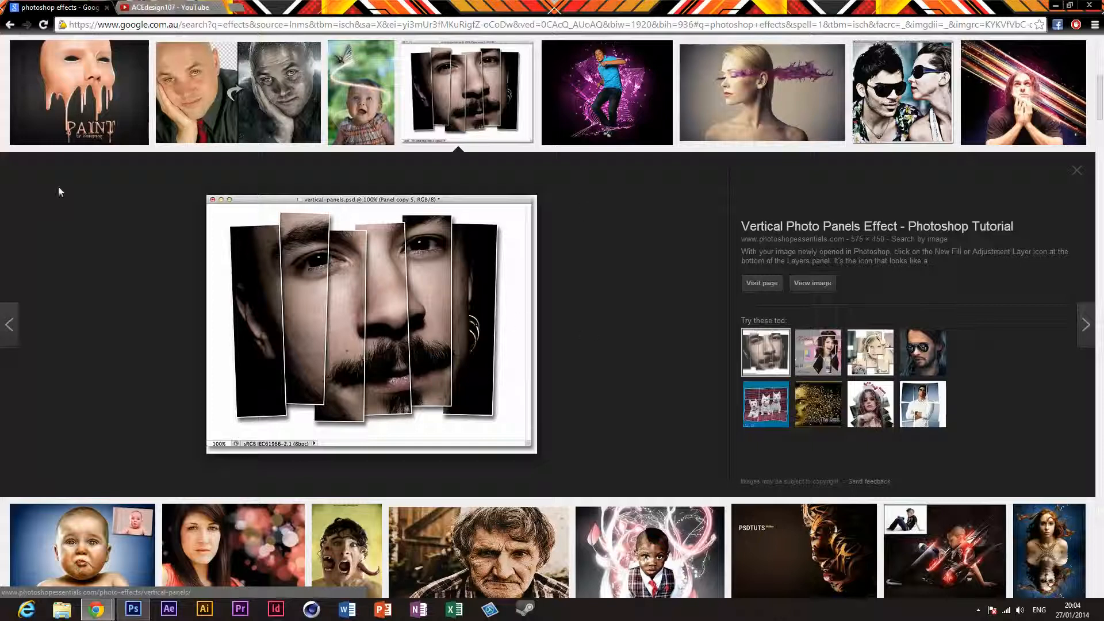
# Step: Preview a few of the related panel-effect images and return to the Vertical Photo Panels Effect preview
pyautogui.click(879, 418)
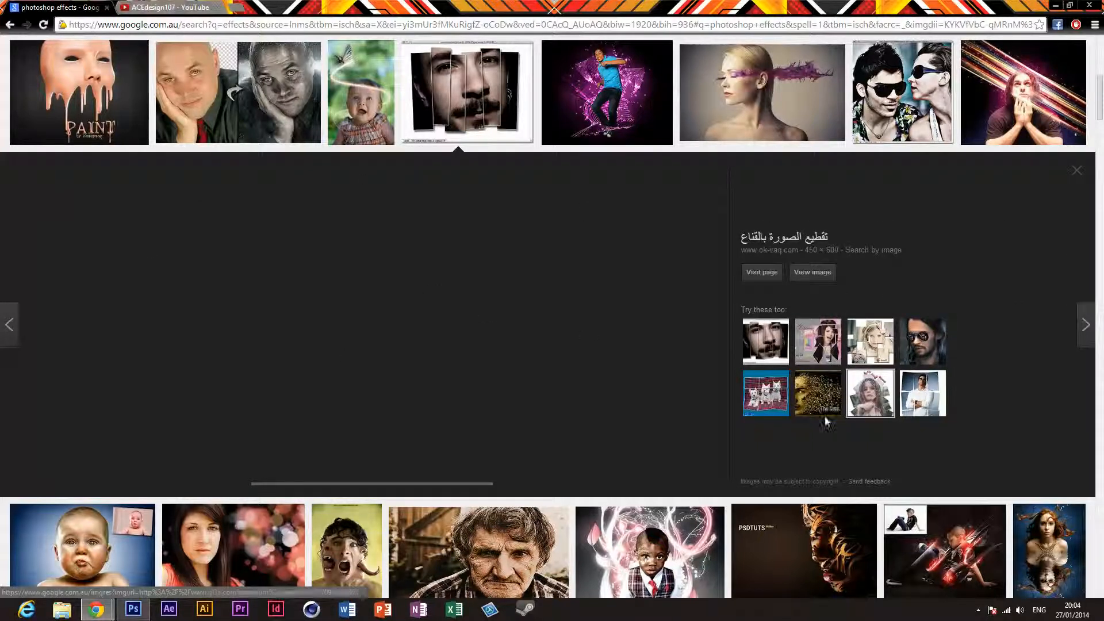
pyautogui.click(925, 397)
pyautogui.click(872, 359)
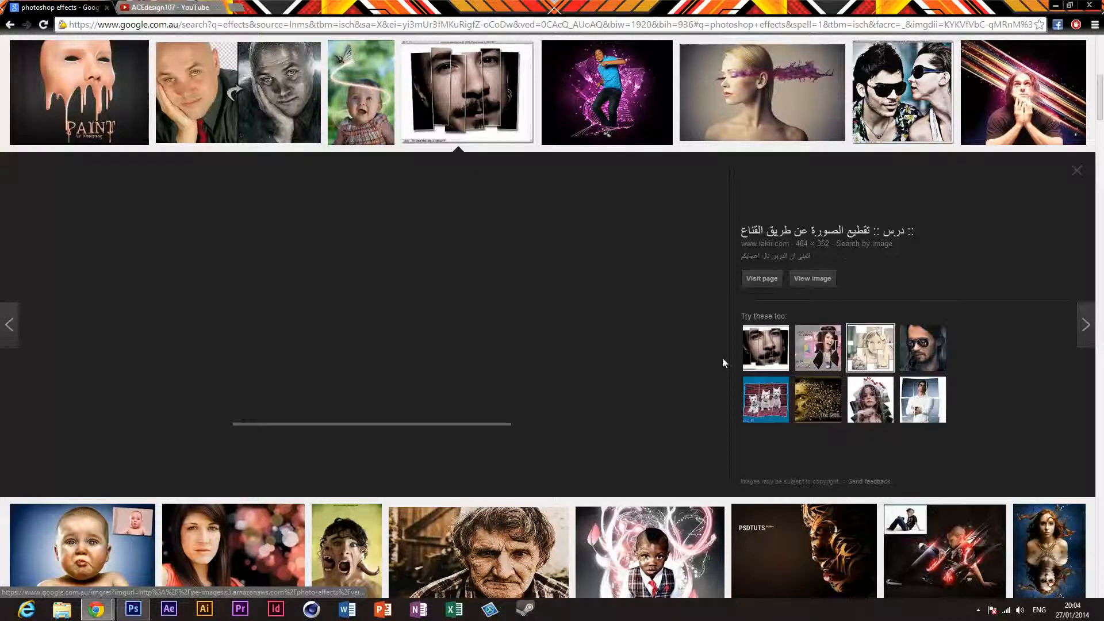
pyautogui.click(760, 354)
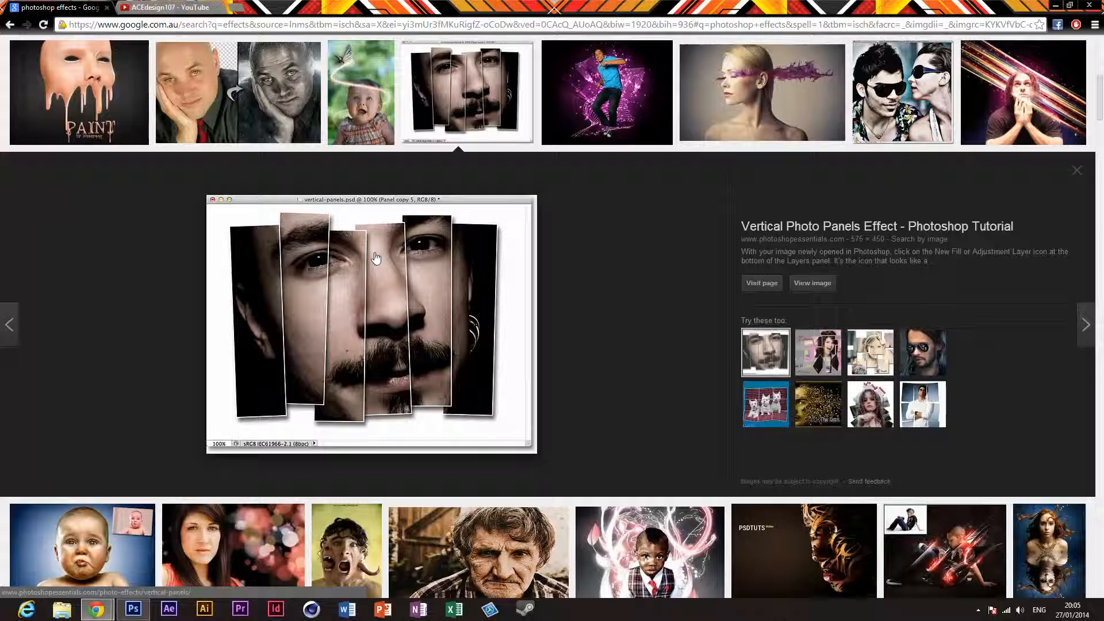
# Step: View the Vertical Photo Panels Effect image on its own and save it to the Desktop as JPEG photoshop-vertical-photo-panels-effect
pyautogui.click(802, 286)
pyautogui.rightClick(157, 161)
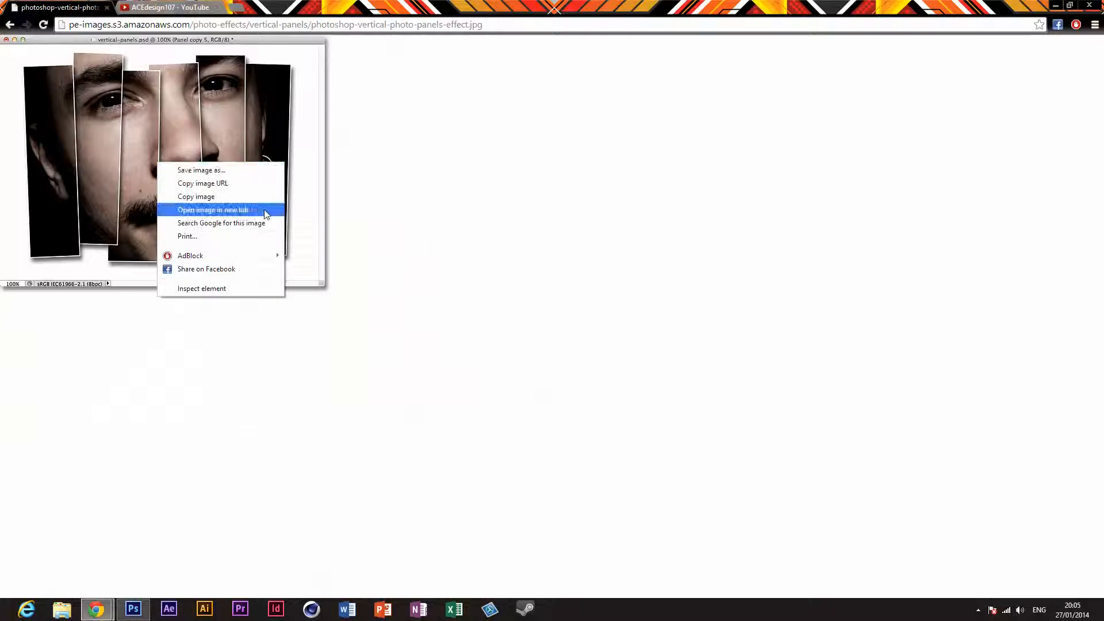
pyautogui.click(223, 169)
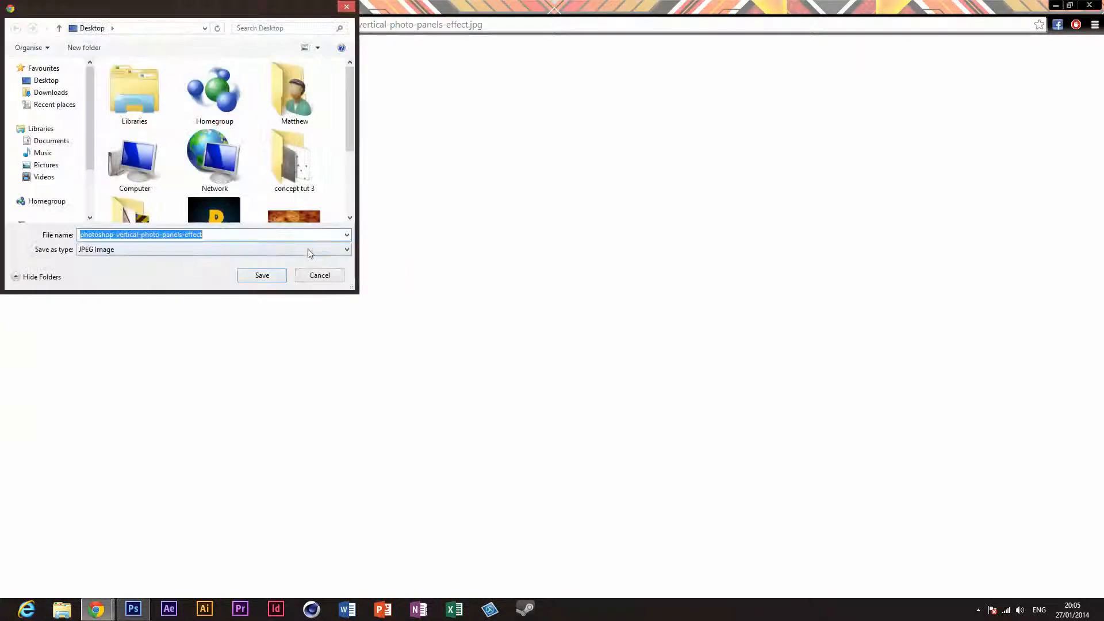
pyautogui.press('Return')
# Step: Switch to Photoshop and open photoshop-vertical-photo-panels-effect.jpg from the Desktop
pyautogui.click(133, 609)
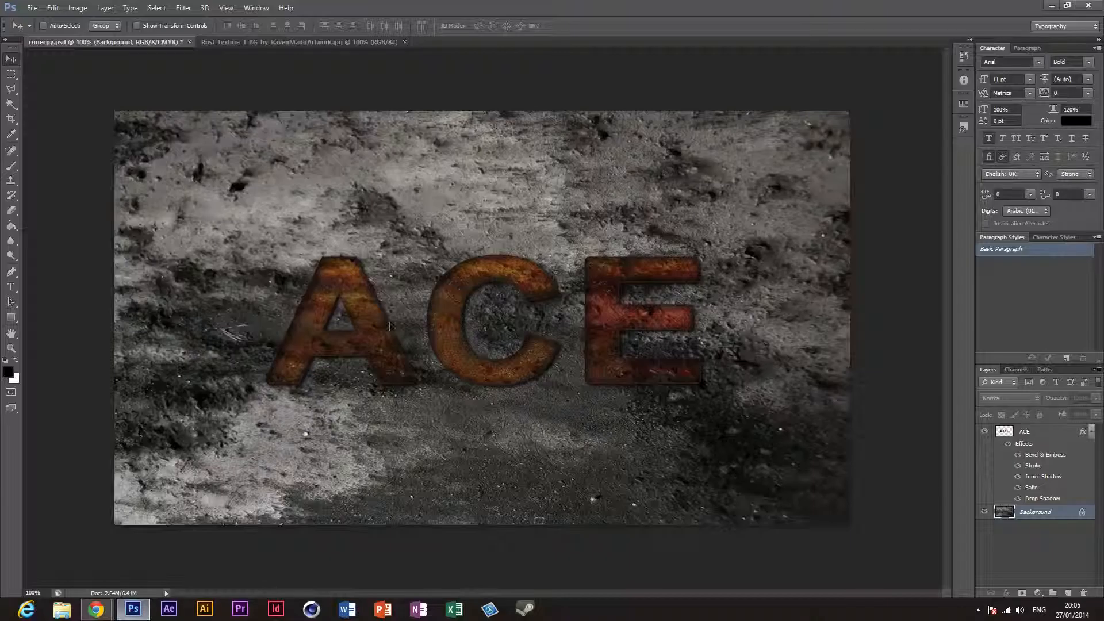
pyautogui.hotkey('ctrl', 'o')
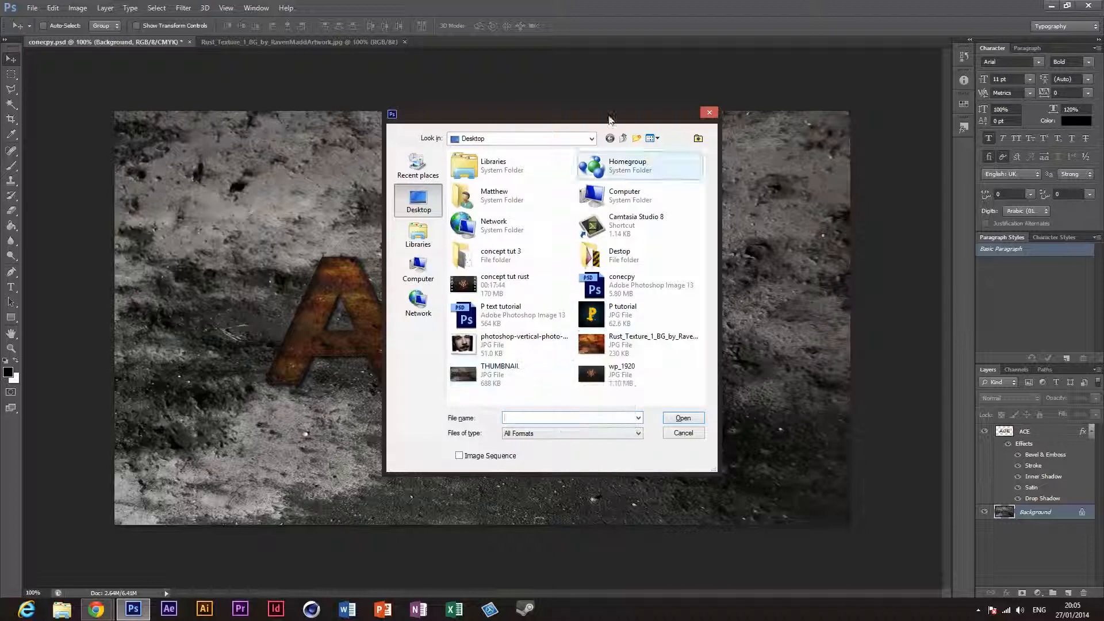
pyautogui.click(501, 374)
pyautogui.click(512, 314)
pyautogui.click(523, 344)
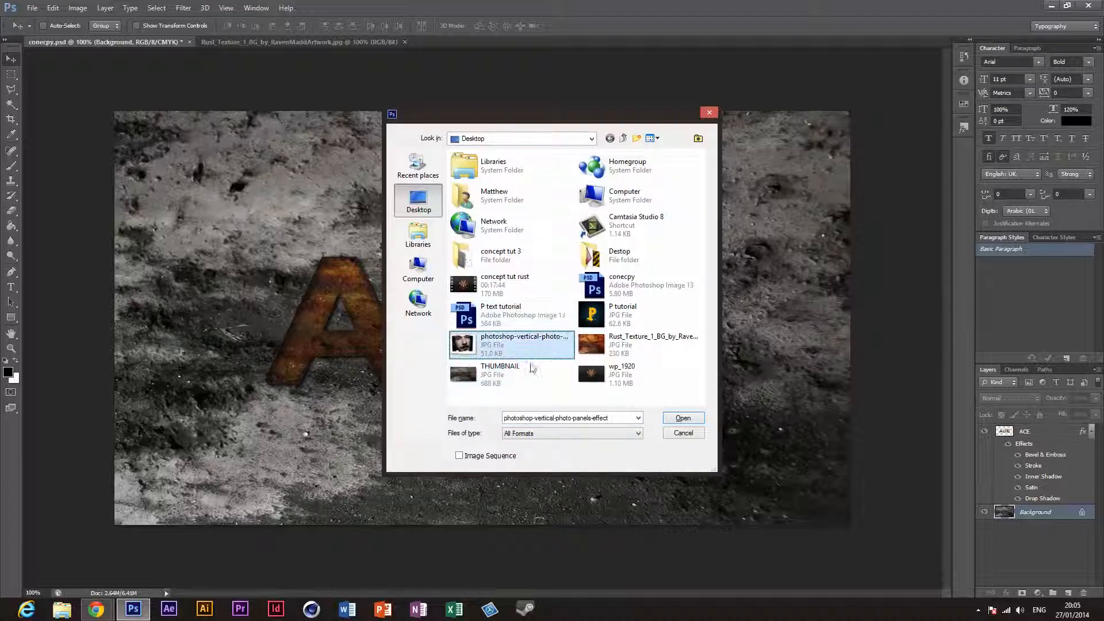
pyautogui.click(683, 418)
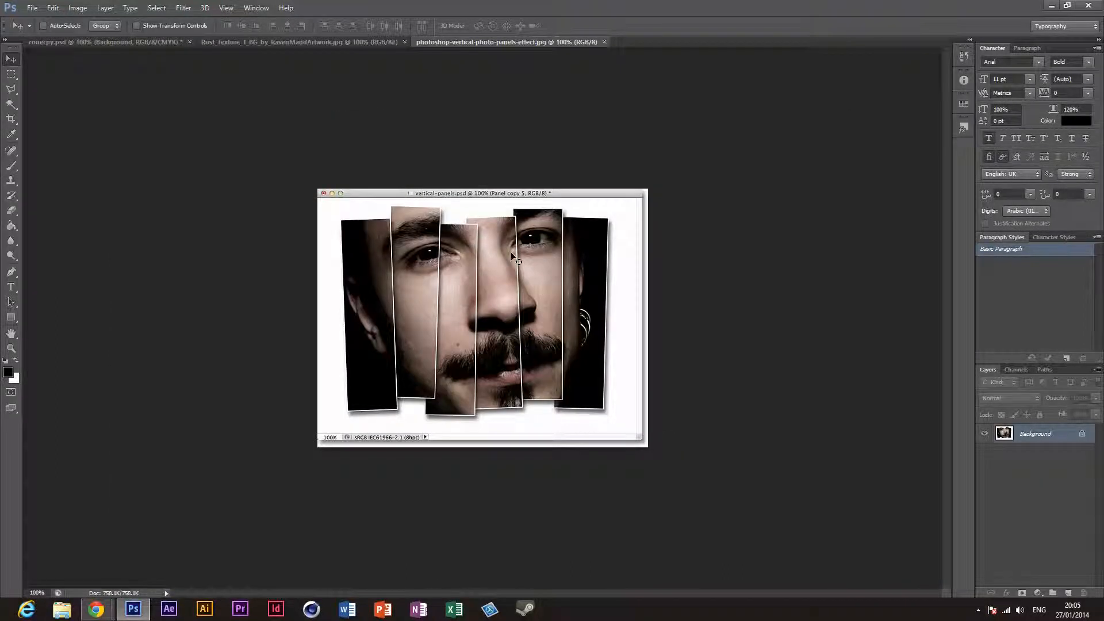
pyautogui.scroll(3, 509, 284)
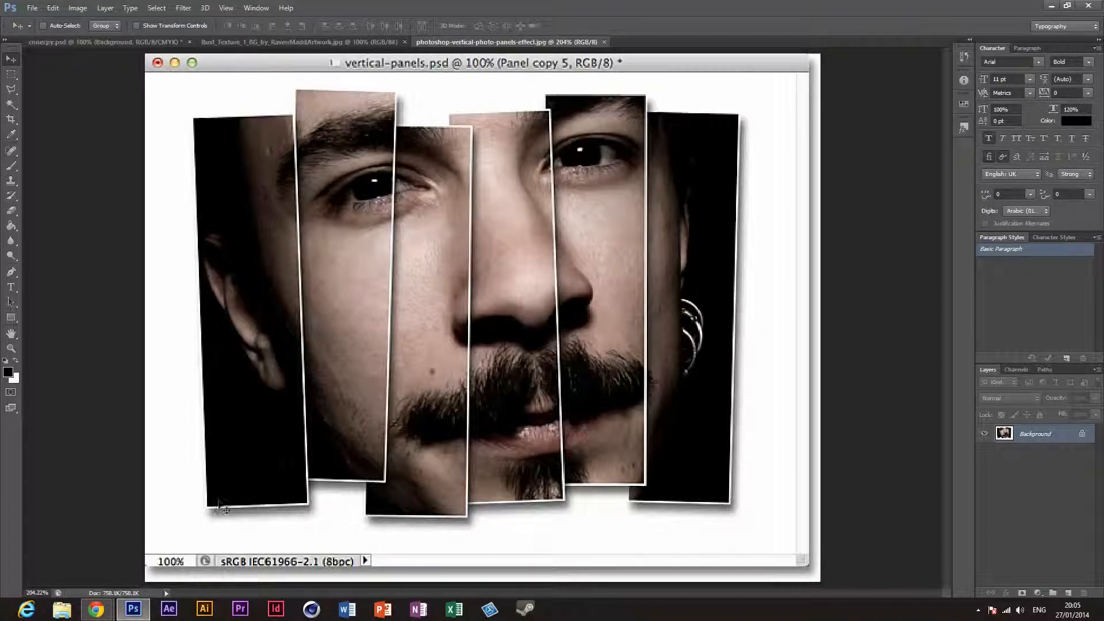
# Step: Go back from the standalone image to the image results in Chrome, and return to Photoshop
pyautogui.moveTo(96, 611)
pyautogui.click(93, 553)
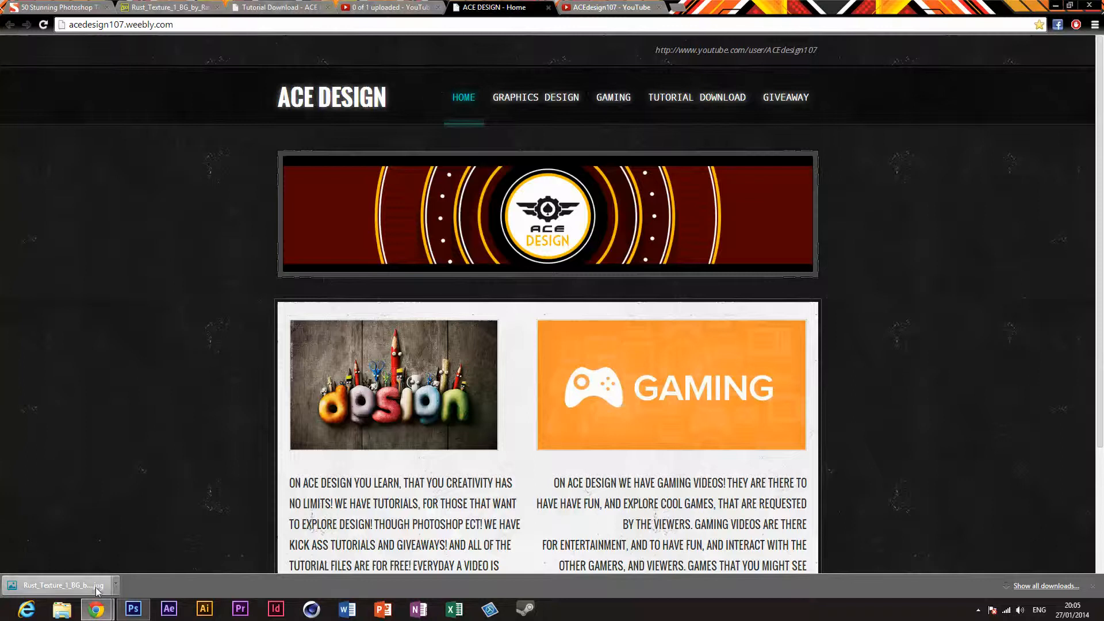
pyautogui.click(192, 538)
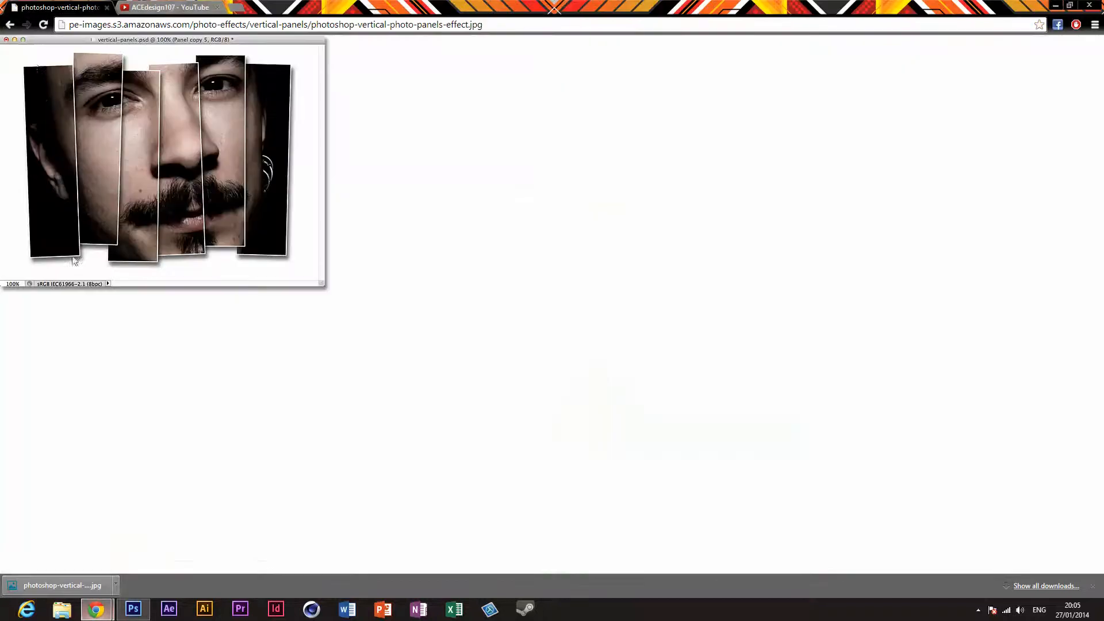
pyautogui.click(9, 24)
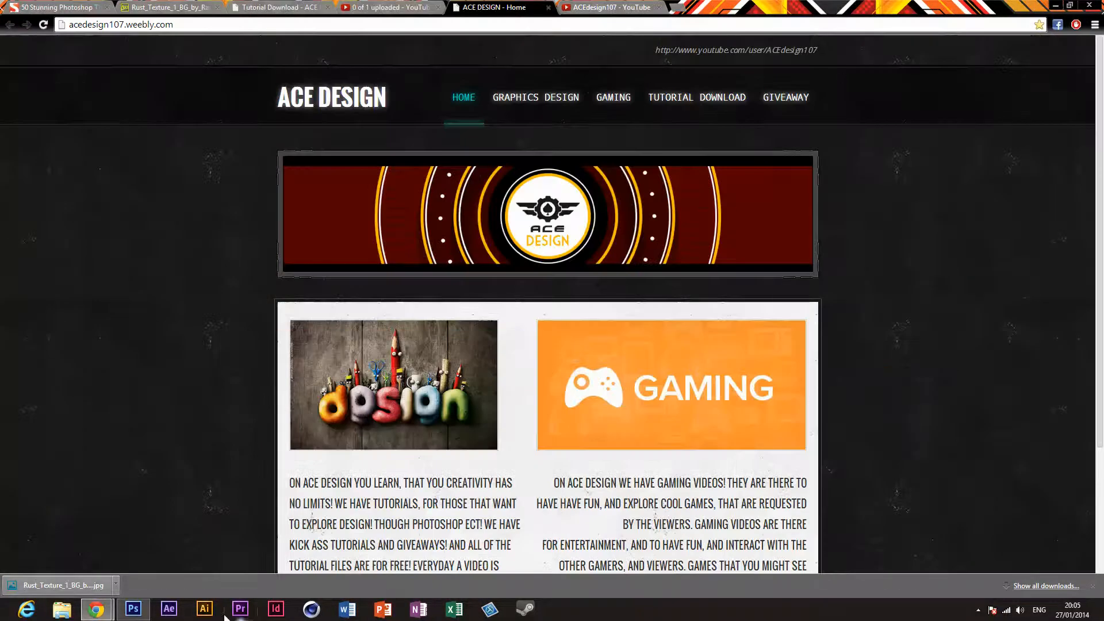
pyautogui.click(142, 611)
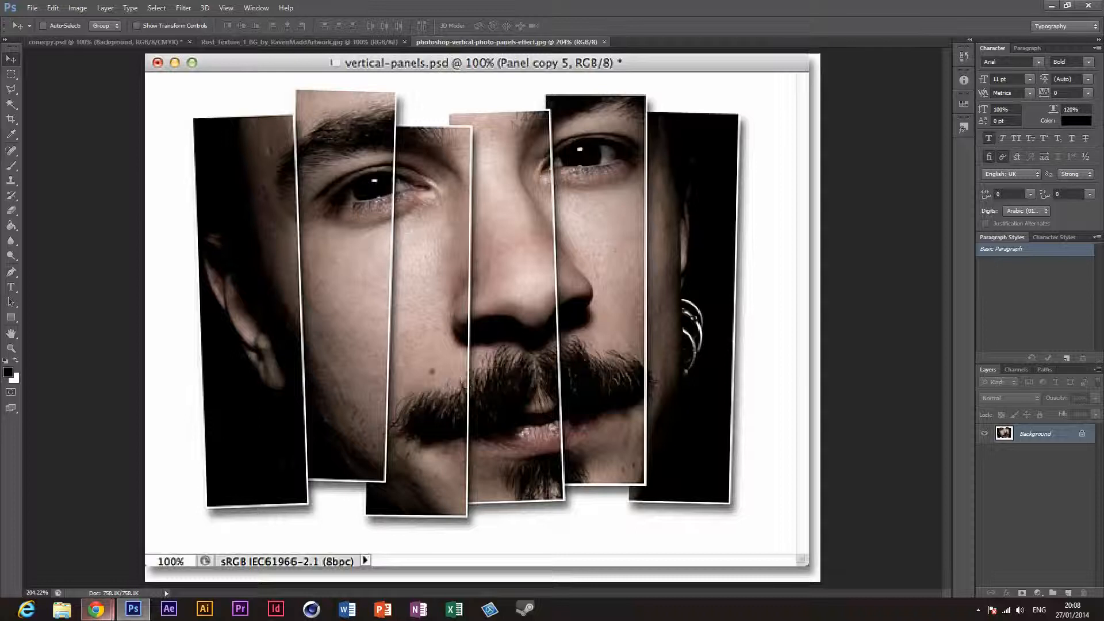
# Step: Switch to the Chrome window with the image results and open google.com in a new tab
pyautogui.moveTo(96, 609)
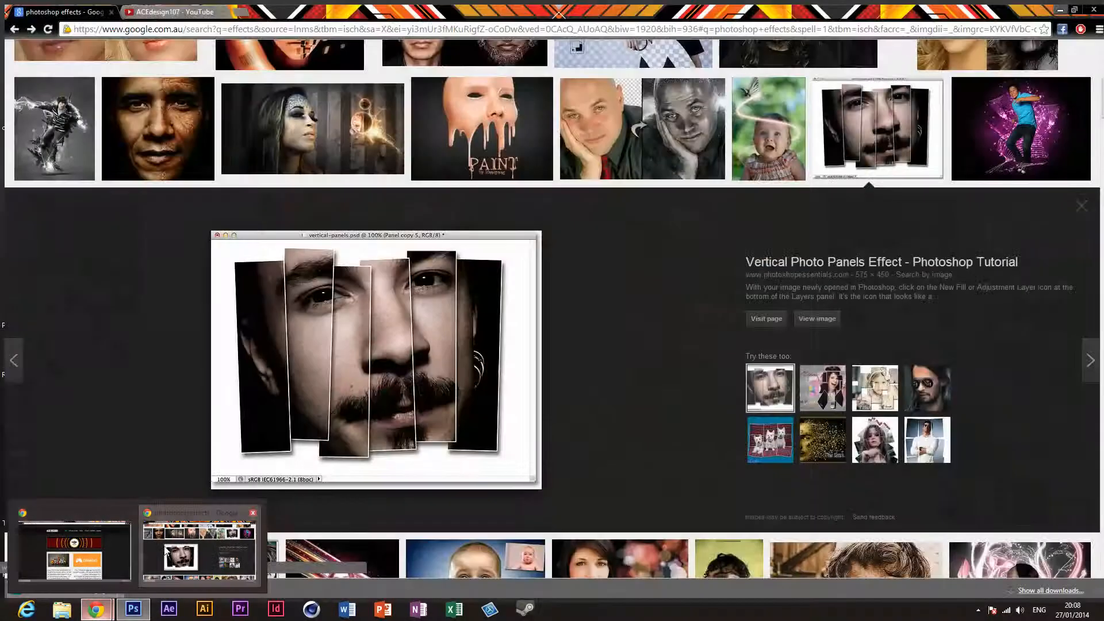
pyautogui.click(199, 551)
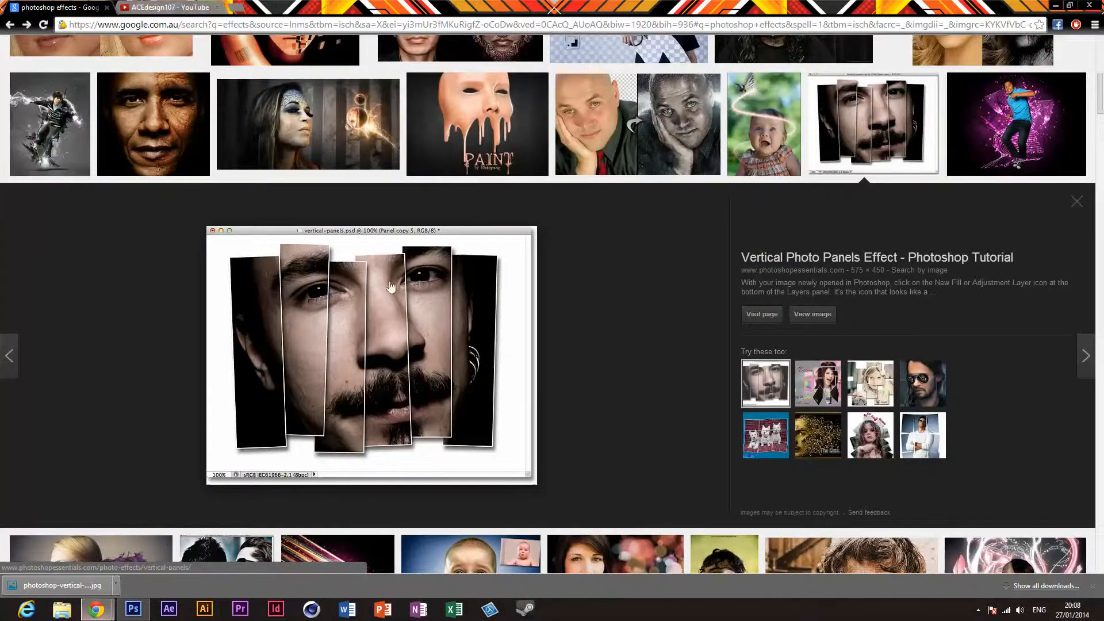
pyautogui.click(236, 7)
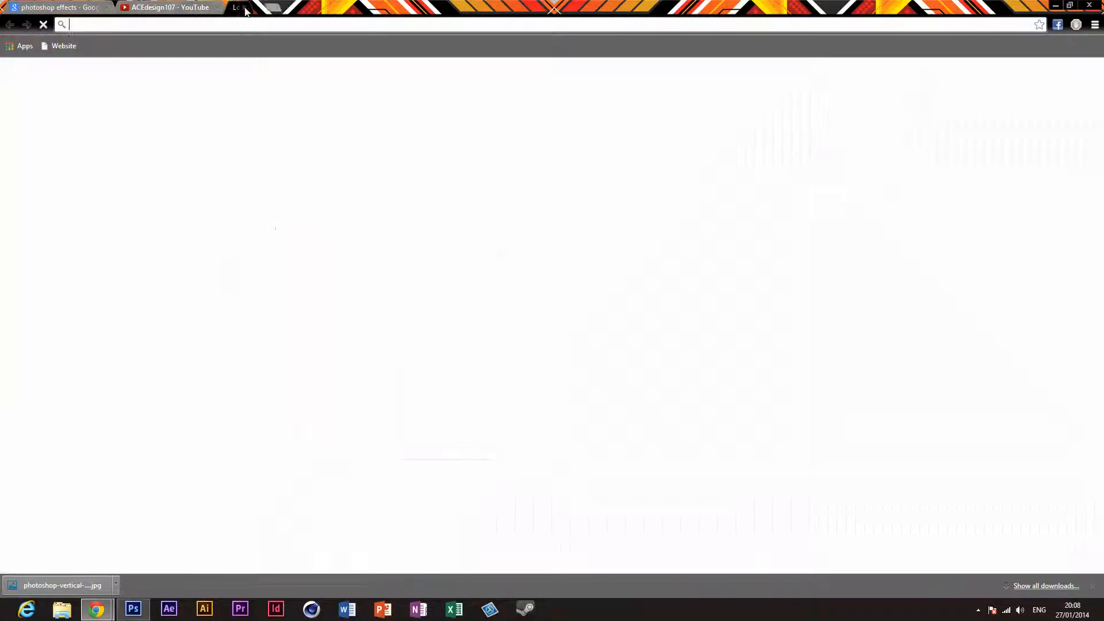
pyautogui.write('google.com')
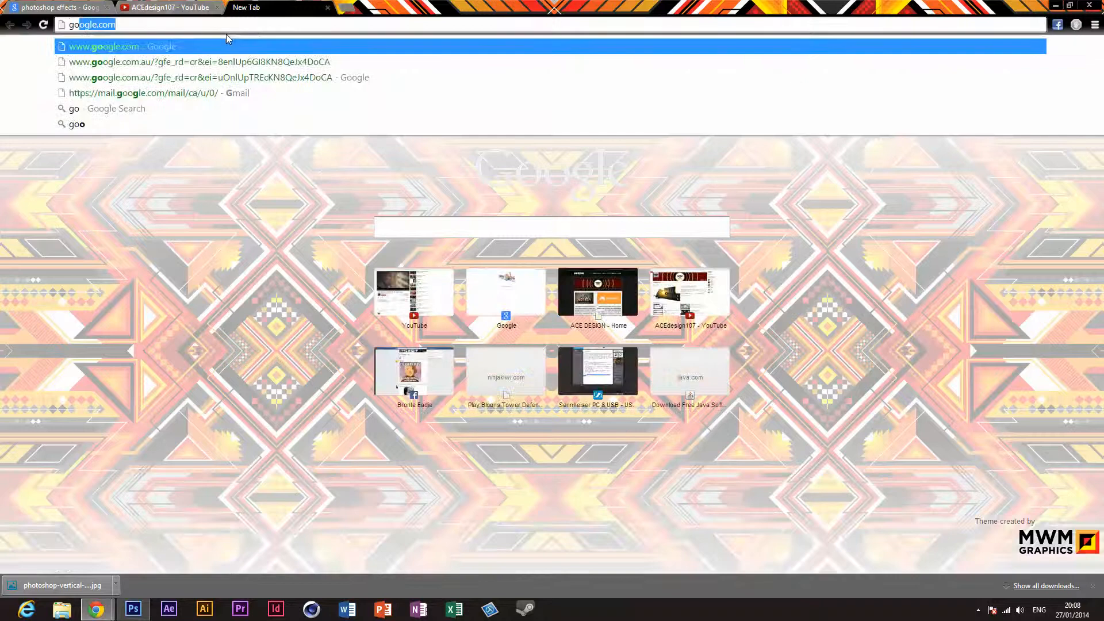
pyautogui.press('Return')
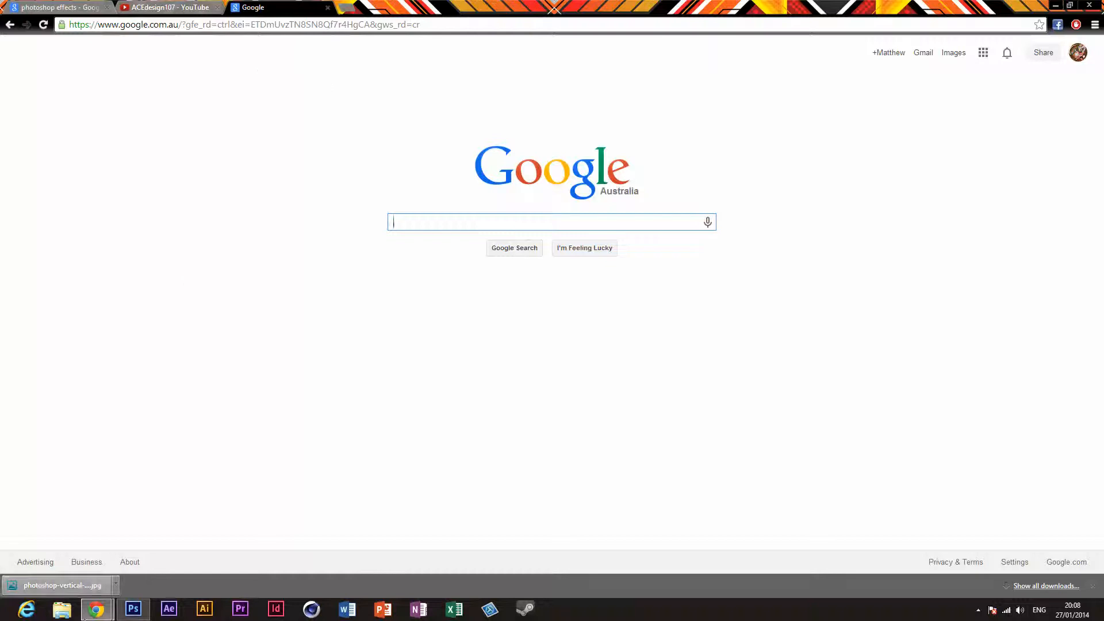
# Step: Check the YouTube upload progress of the Photoshop CS6 text effect tutorial in the other Chrome window, and return to Google
pyautogui.moveTo(84, 615)
pyautogui.click(79, 553)
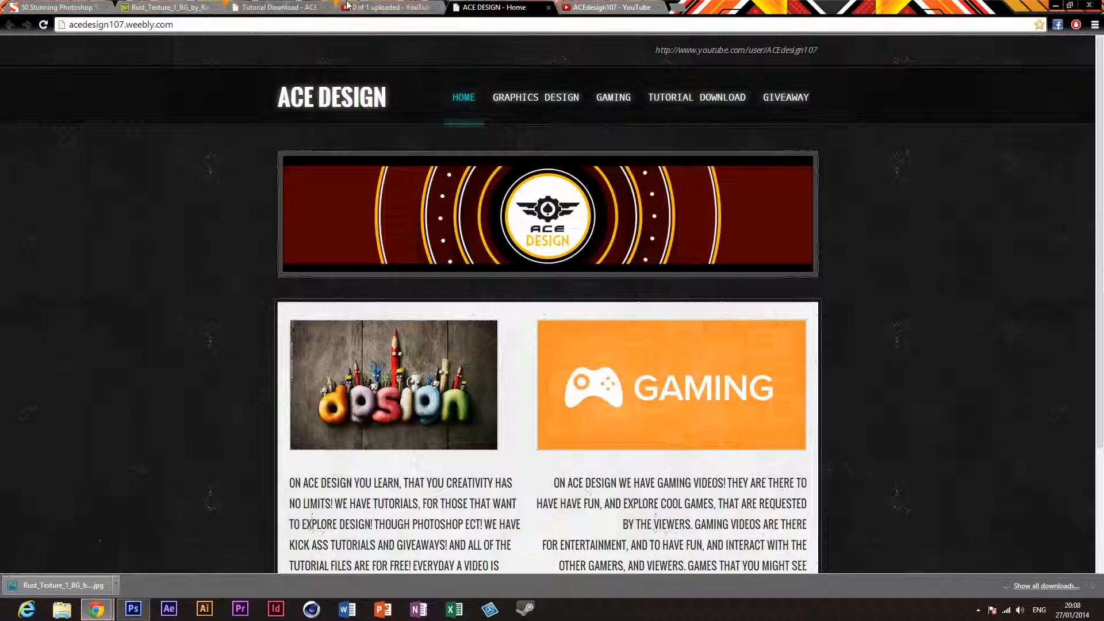
pyautogui.click(347, 6)
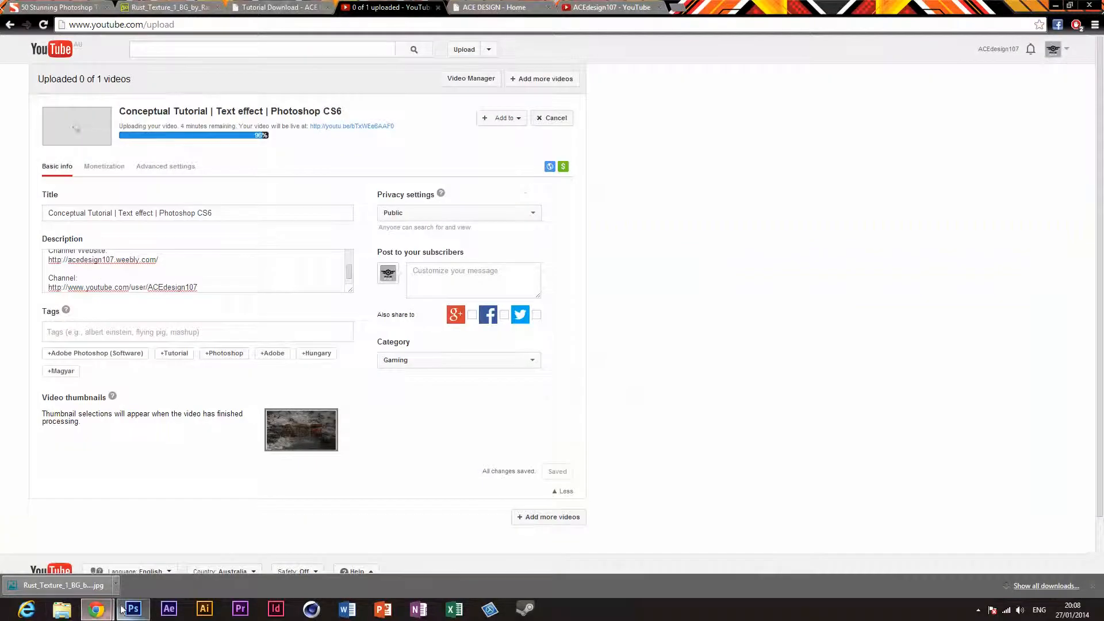
pyautogui.moveTo(96, 611)
pyautogui.click(193, 553)
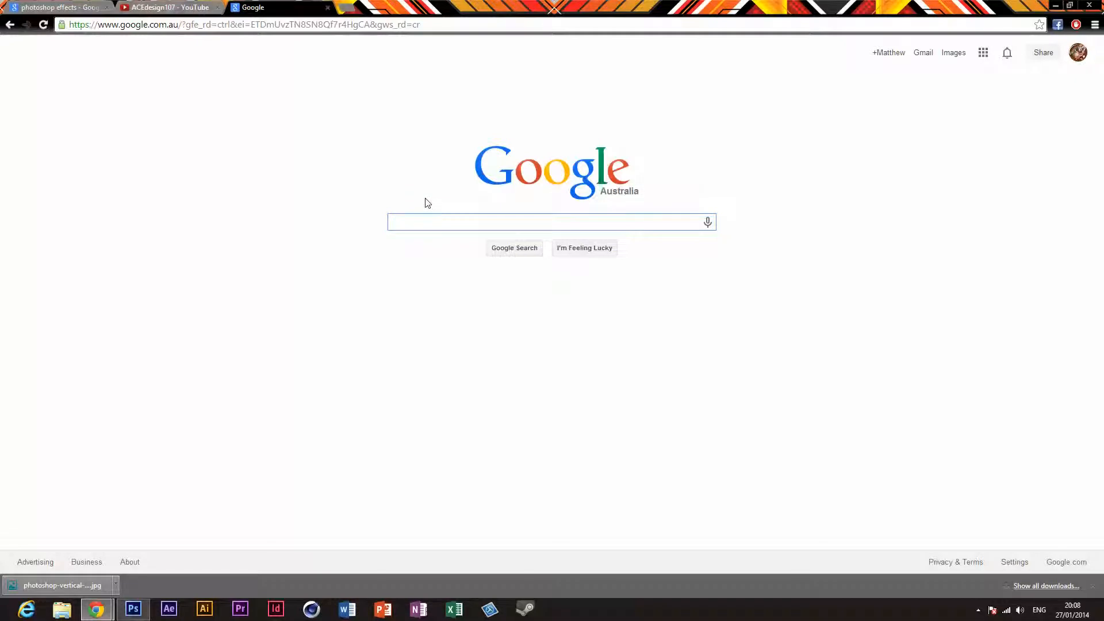
# Step: Search Google Images for "face" and preview the Tom Cruise face closeup wallpaper among the first results
pyautogui.write('face')
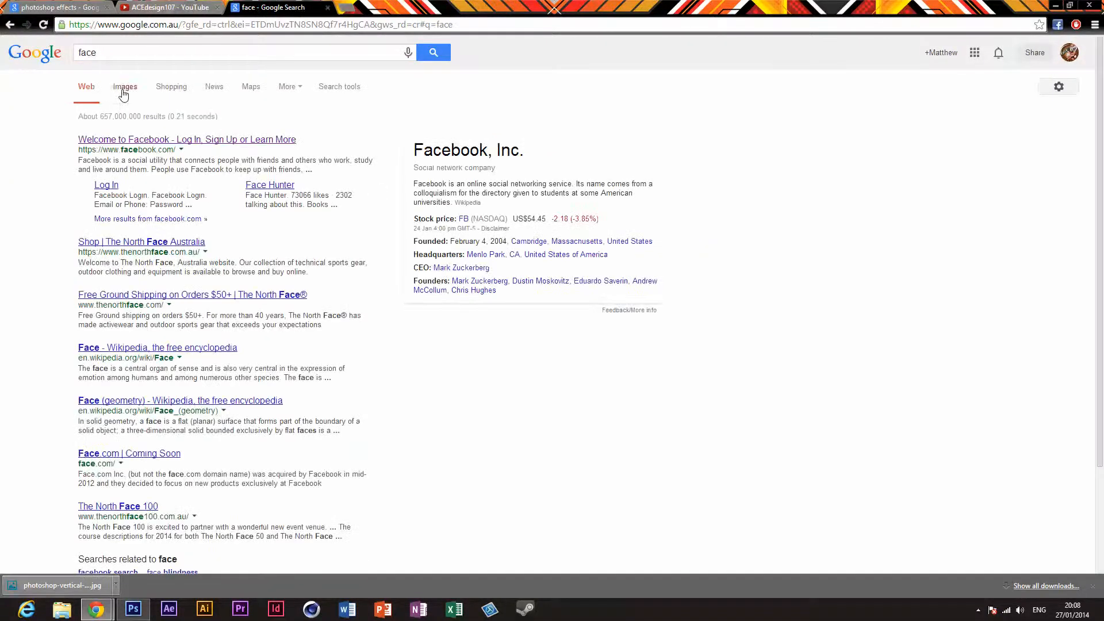
pyautogui.click(123, 88)
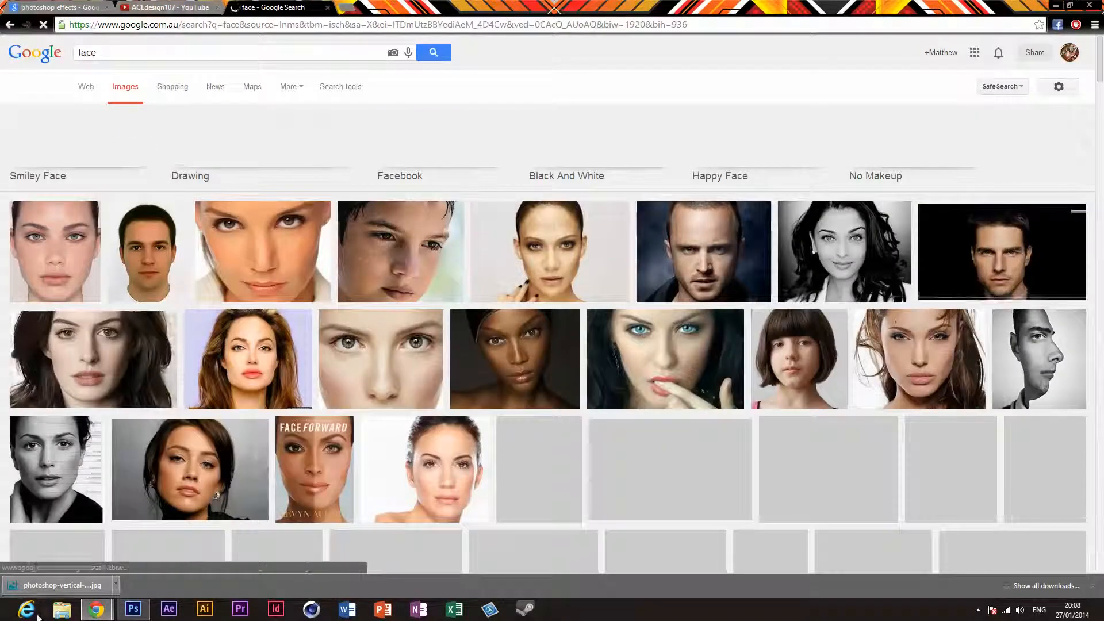
pyautogui.click(1023, 248)
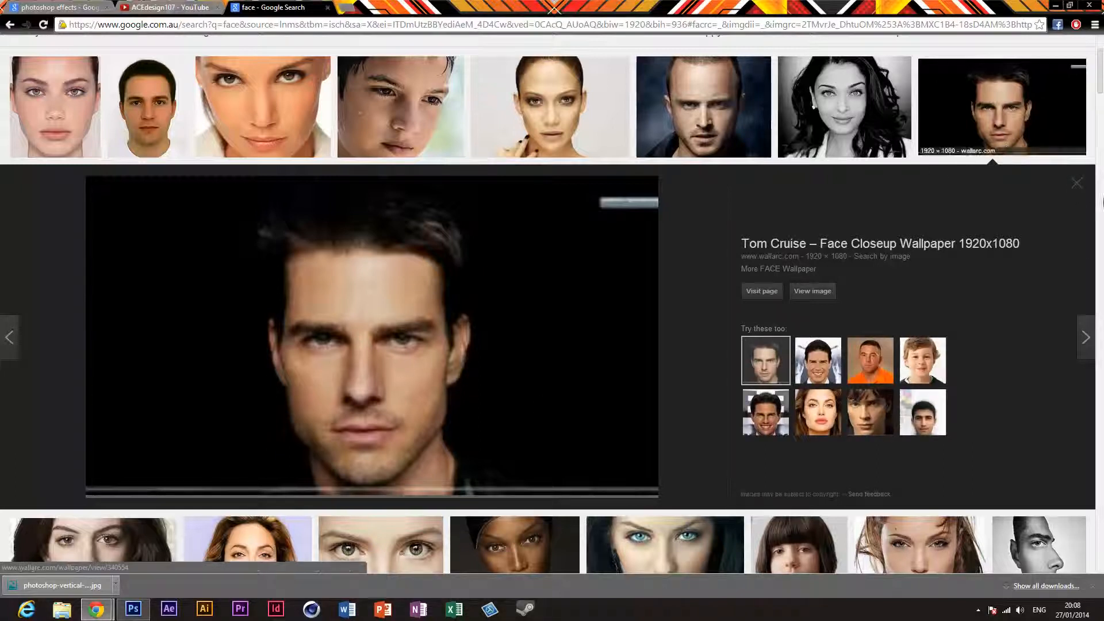
pyautogui.click(1087, 185)
# Step: Preview the Barack Obama face wallpaper and browse the face image results for a suitable portrait
pyautogui.scroll(-4, 608, 371)
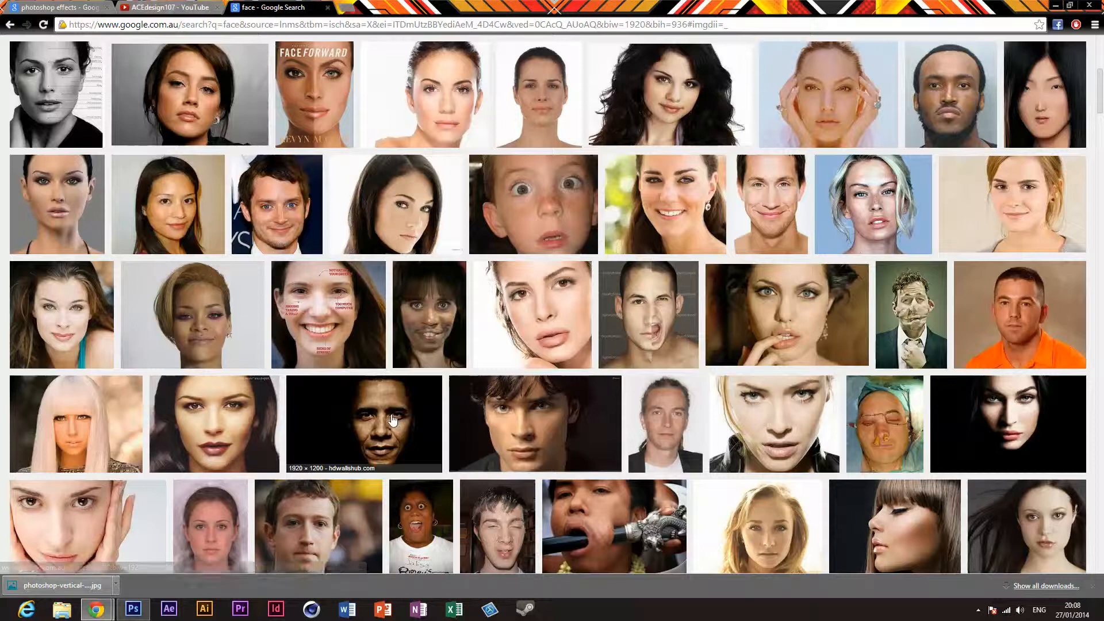
pyautogui.click(396, 397)
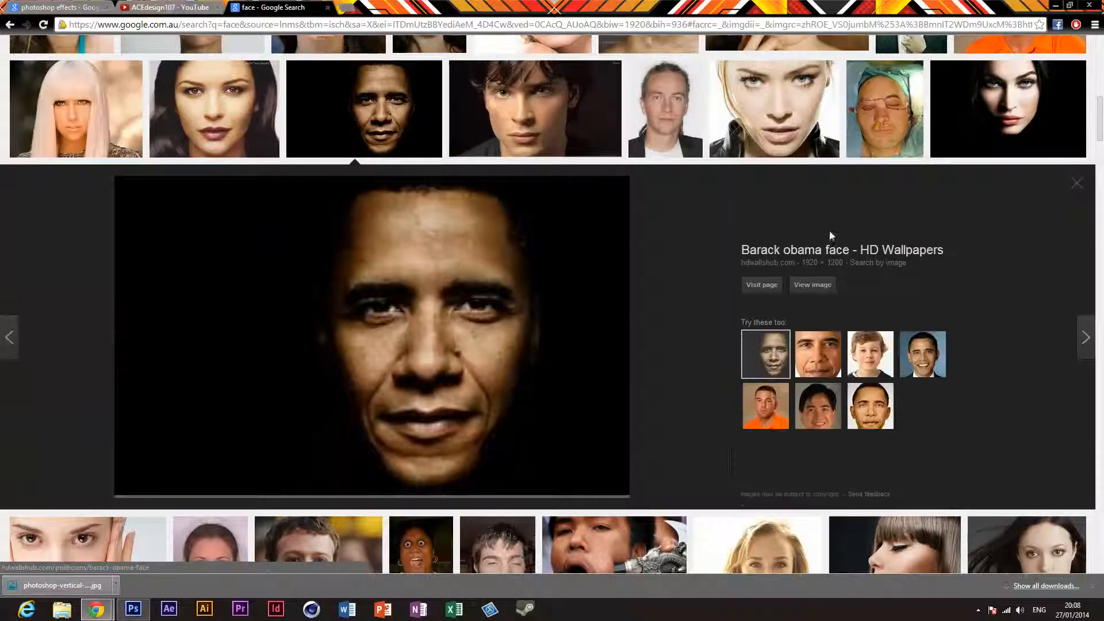
pyautogui.click(1073, 186)
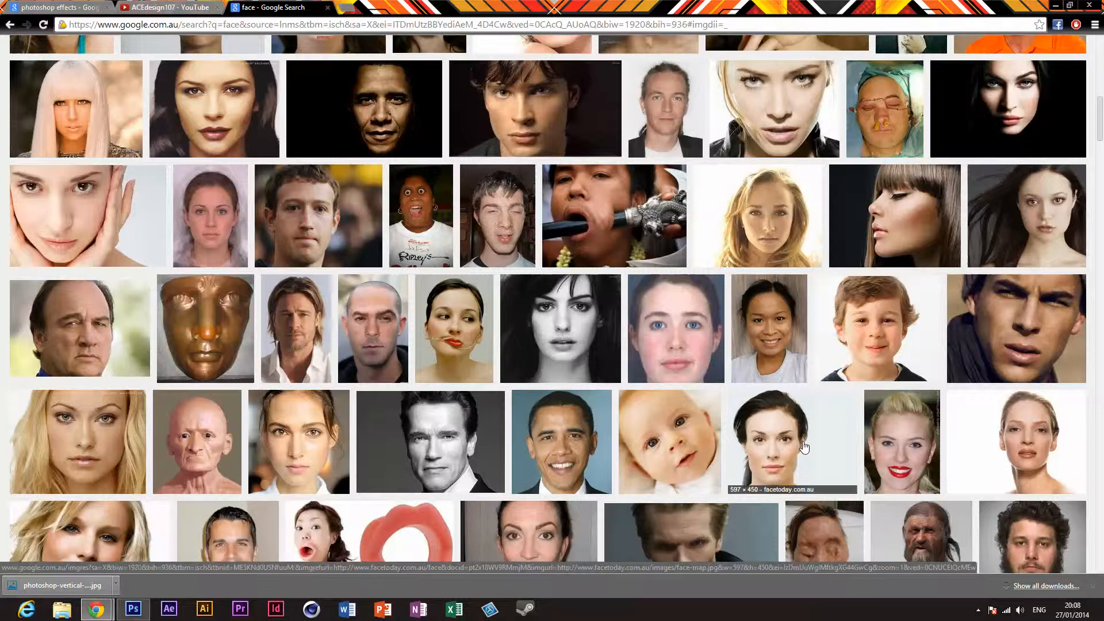
pyautogui.scroll(-5, 298, 428)
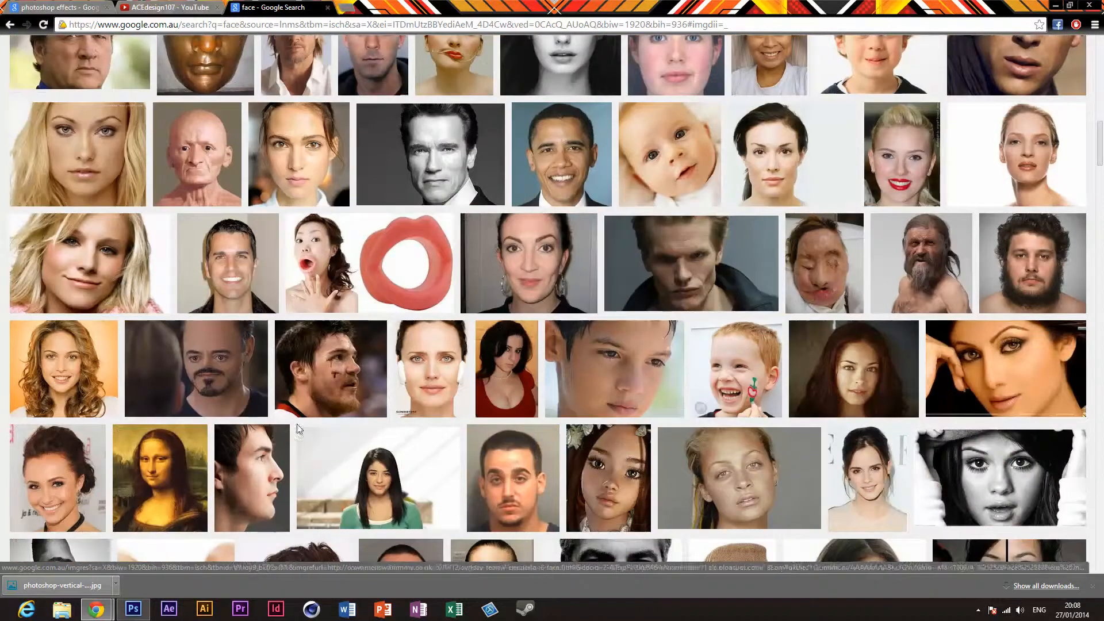
pyautogui.scroll(-8, 298, 428)
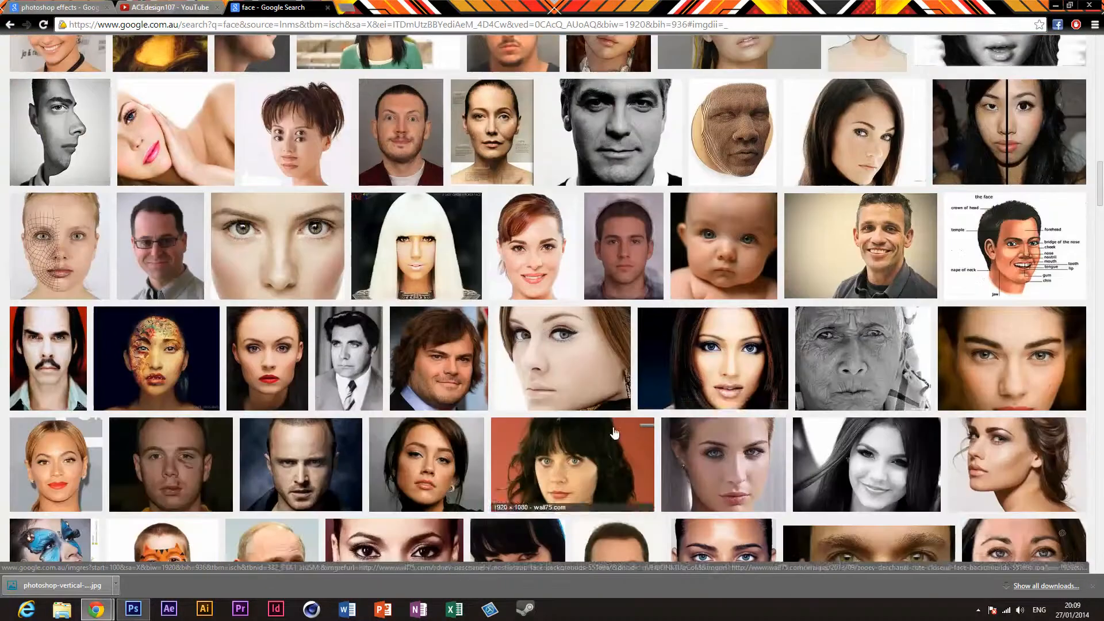
pyautogui.scroll(-2, 615, 433)
pyautogui.scroll(-4, 590, 471)
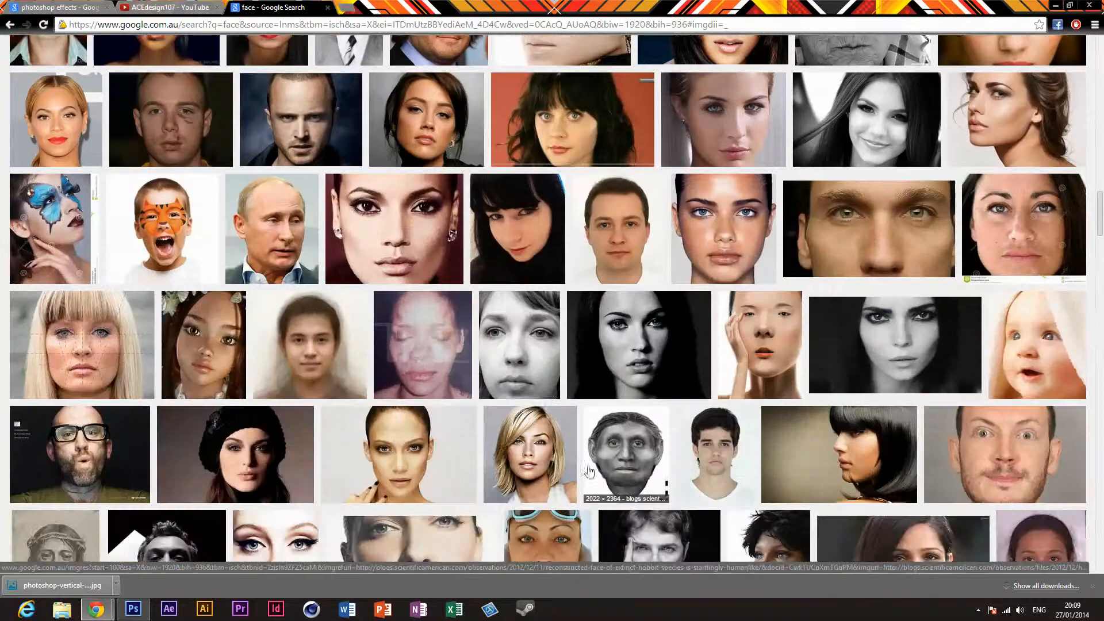
pyautogui.scroll(20, 589, 471)
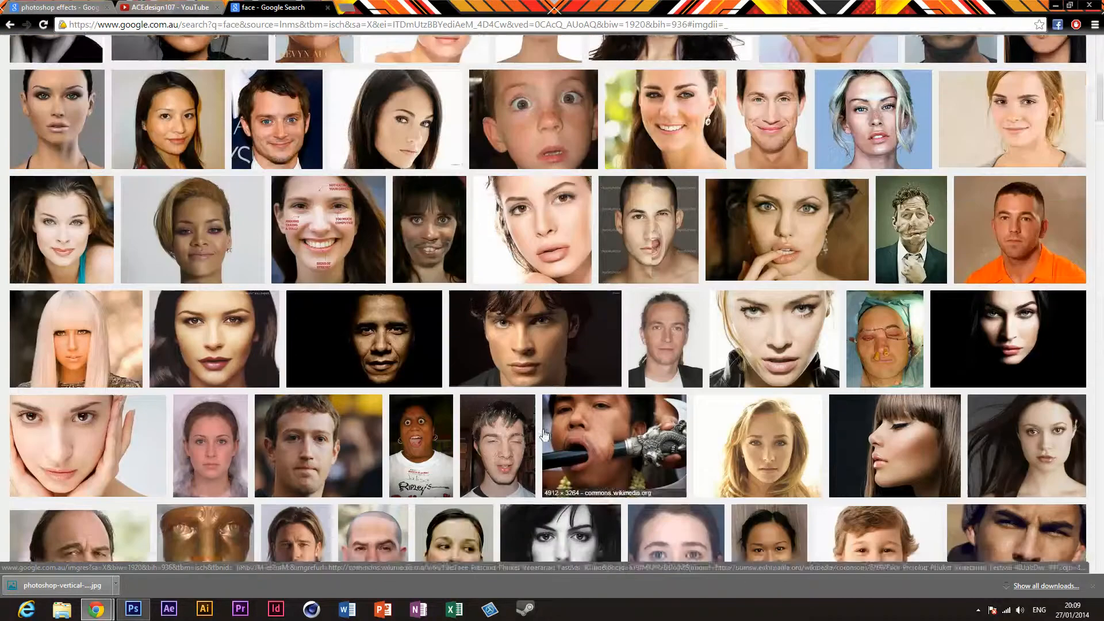
pyautogui.scroll(1, 545, 435)
pyautogui.scroll(4, 349, 421)
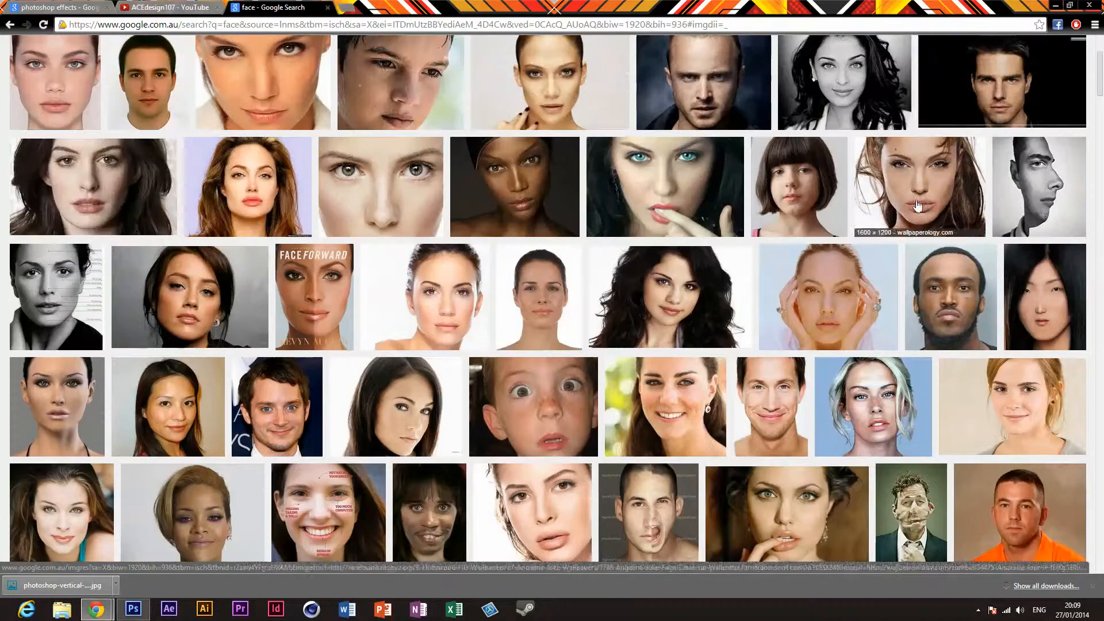
pyautogui.scroll(-4, 257, 380)
# Step: Compare the enlarged previews of the Barack Obama and Tom Cruise face wallpapers
pyautogui.click(356, 378)
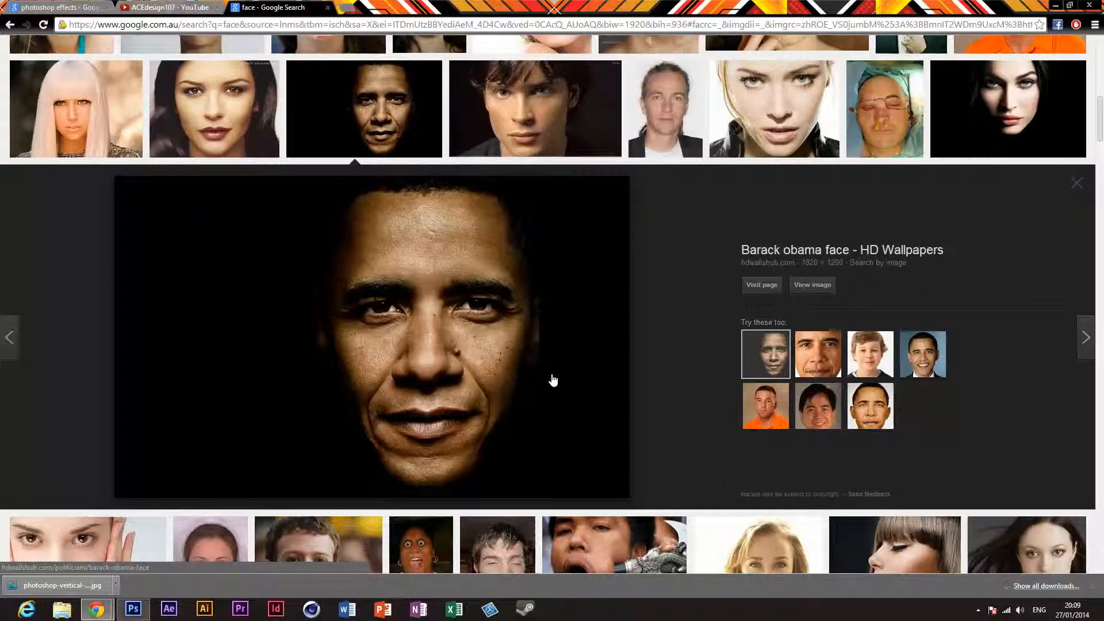
pyautogui.scroll(-3, 760, 390)
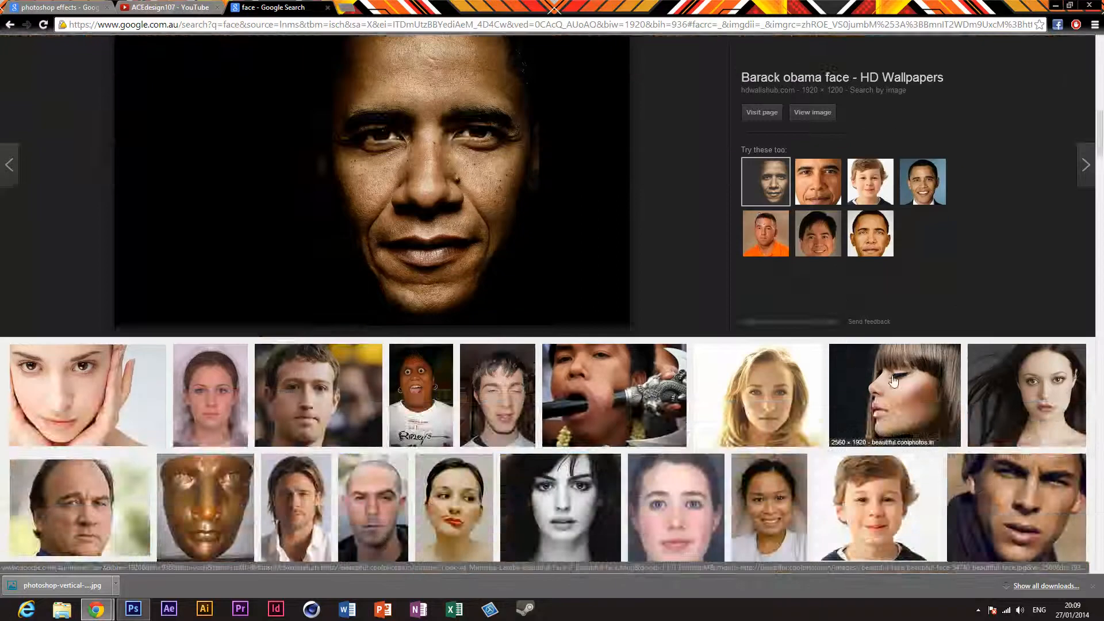
pyautogui.scroll(10, 920, 345)
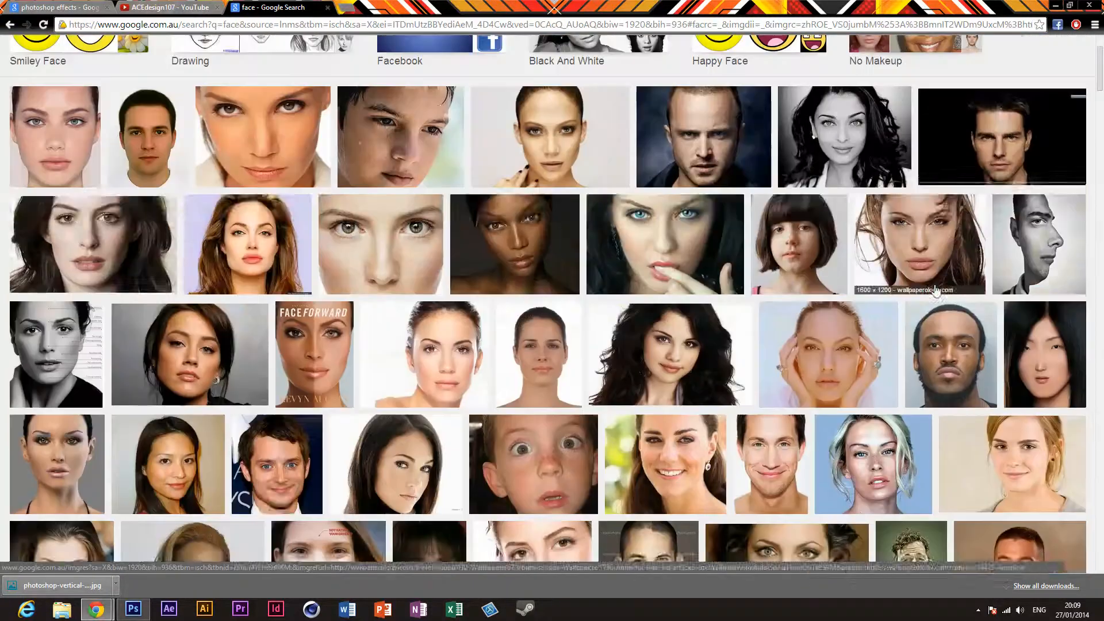
pyautogui.click(1002, 113)
pyautogui.scroll(-4, 940, 166)
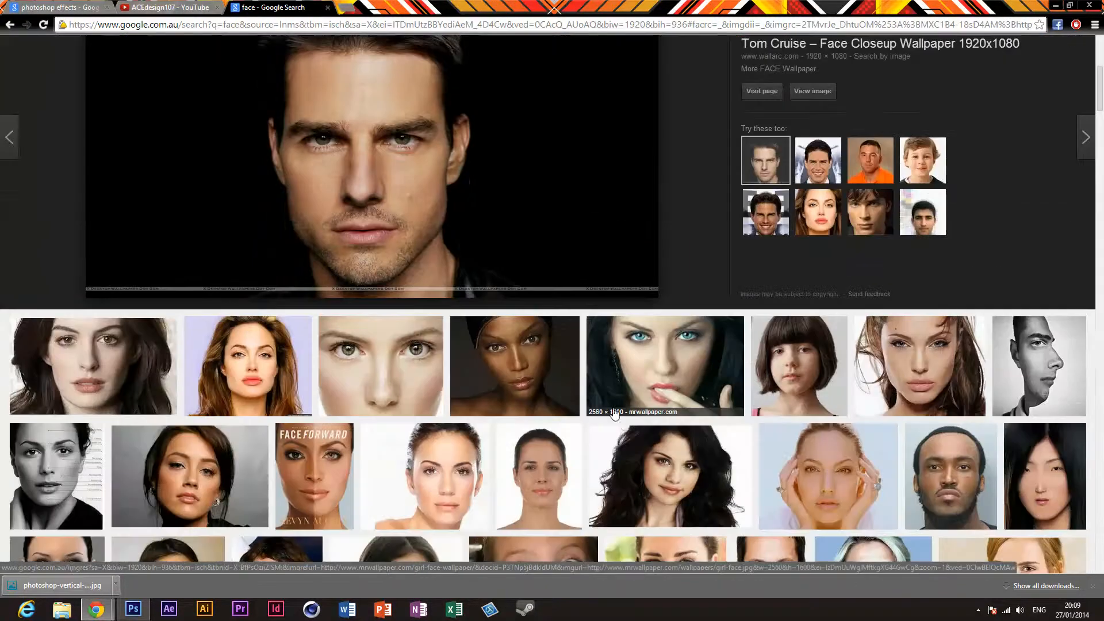
pyautogui.scroll(-4, 358, 518)
pyautogui.click(358, 565)
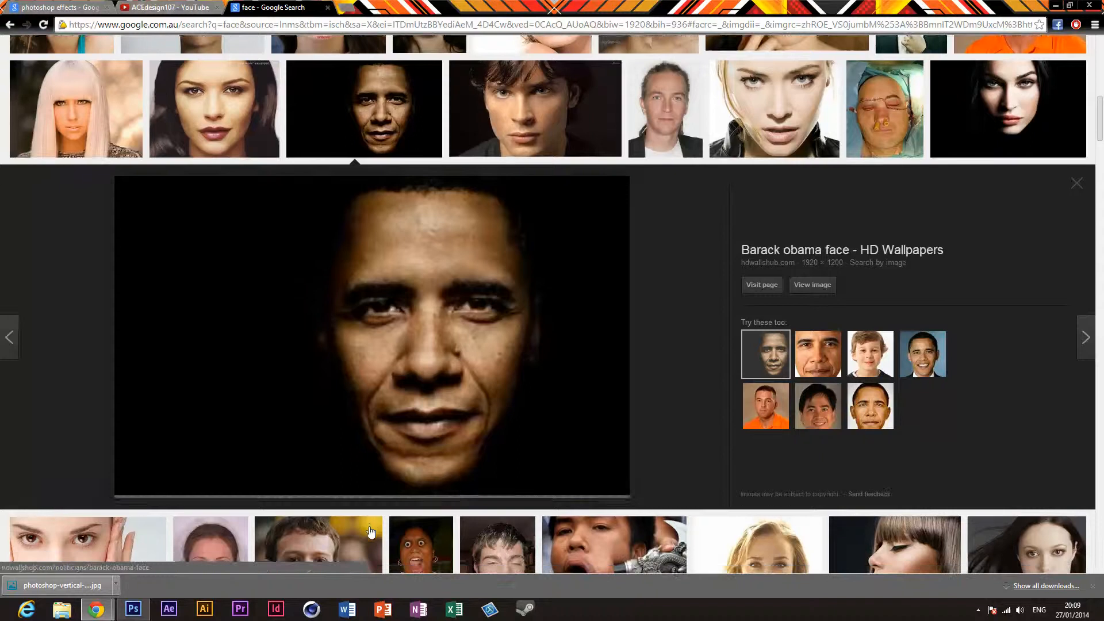
pyautogui.click(978, 608)
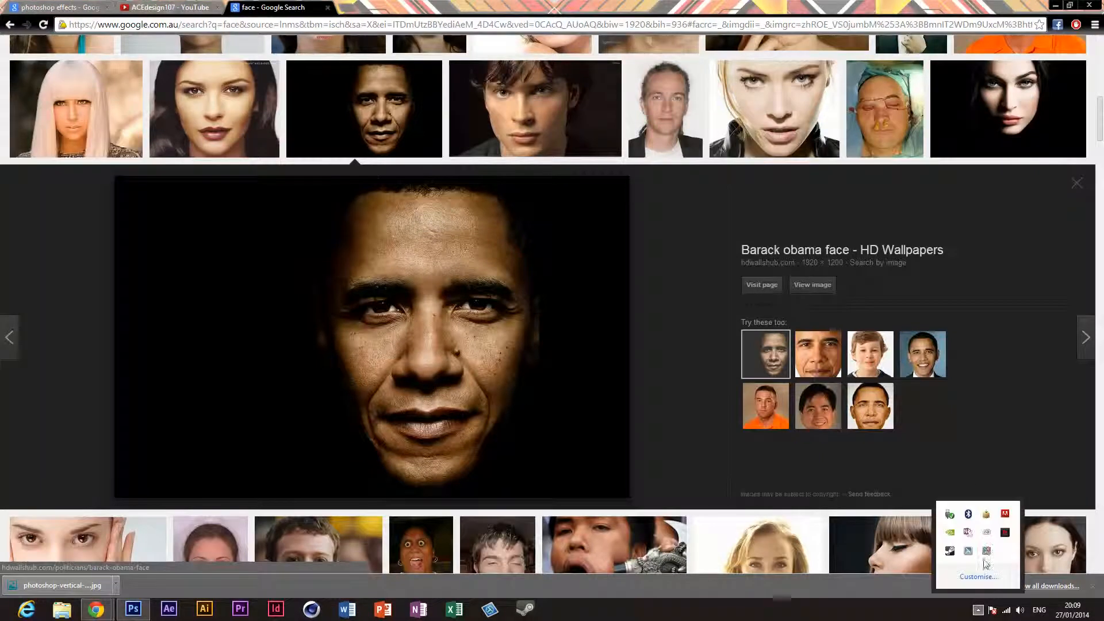
pyautogui.scroll(3, 987, 556)
pyautogui.click(1030, 467)
pyautogui.scroll(-4, 1025, 473)
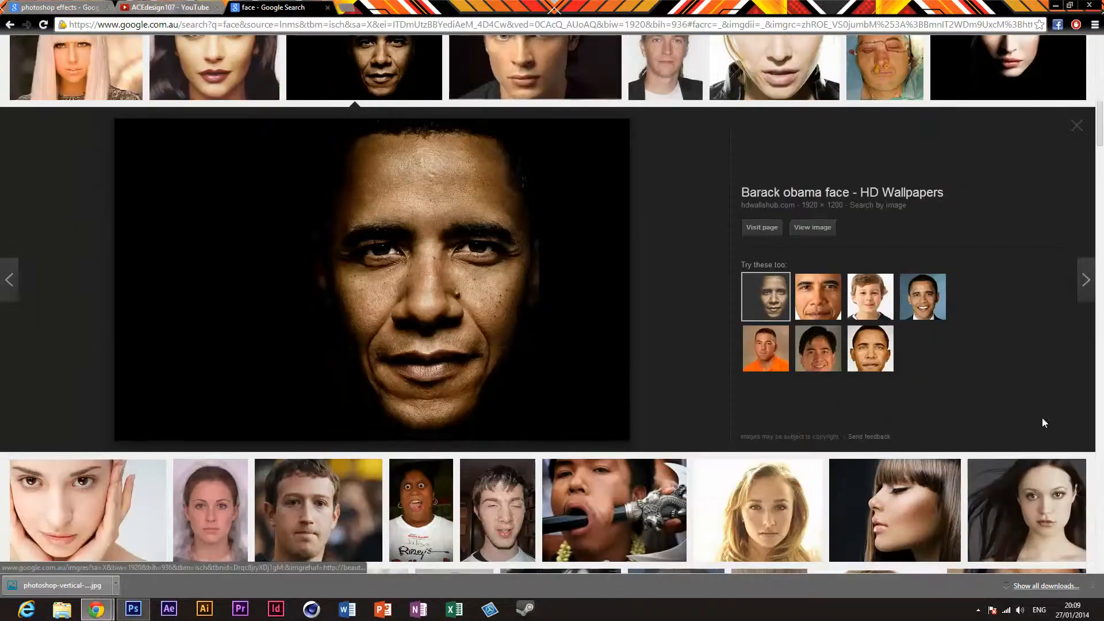
# Step: Reopen the Tom Cruise wallpaper preview and check it against the other face results
pyautogui.scroll(10, 1045, 423)
pyautogui.click(1013, 110)
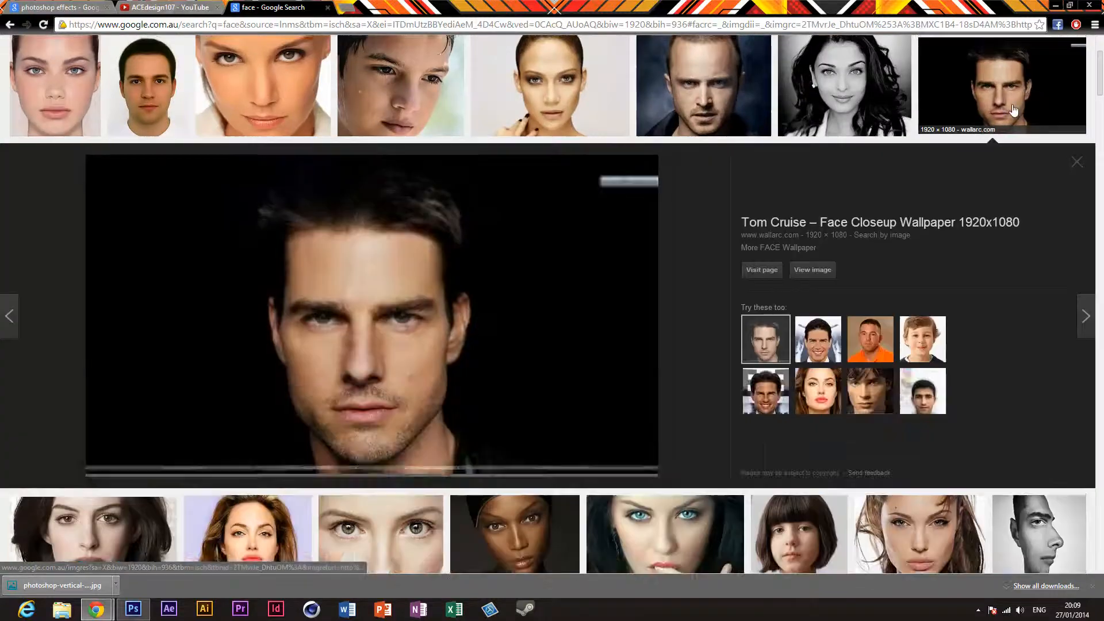
pyautogui.scroll(-5, 721, 403)
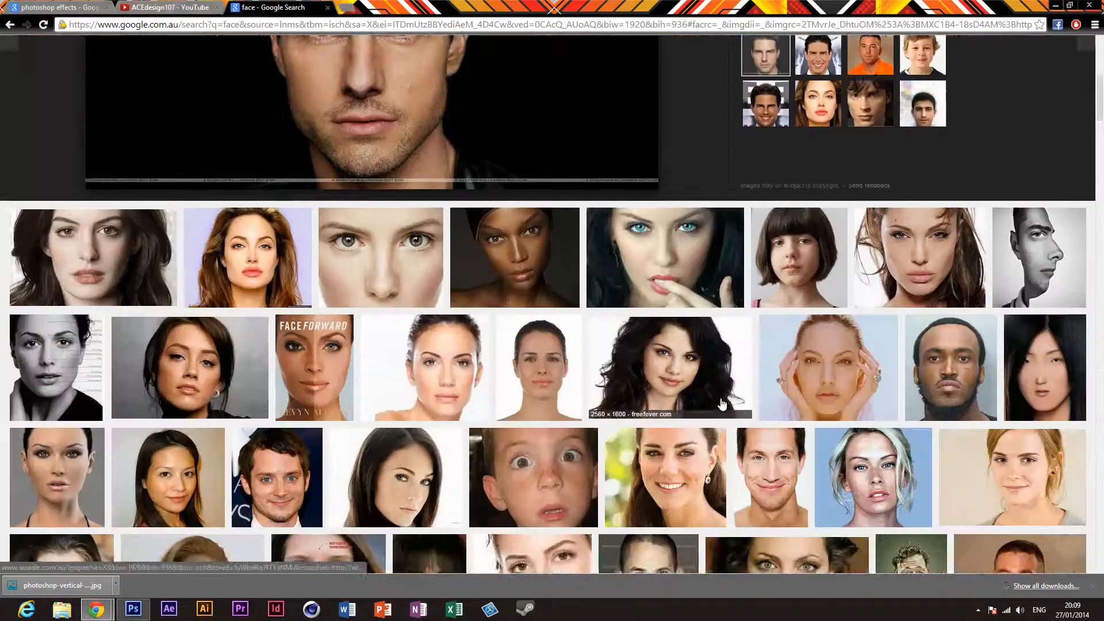
pyautogui.scroll(-4, 722, 405)
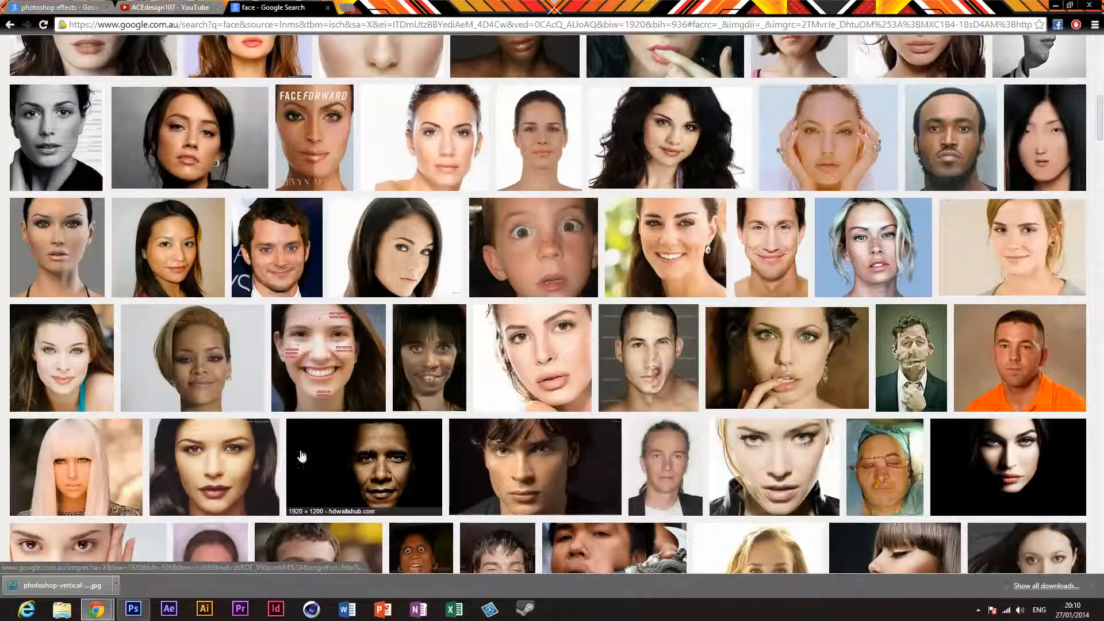
pyautogui.scroll(9, 396, 465)
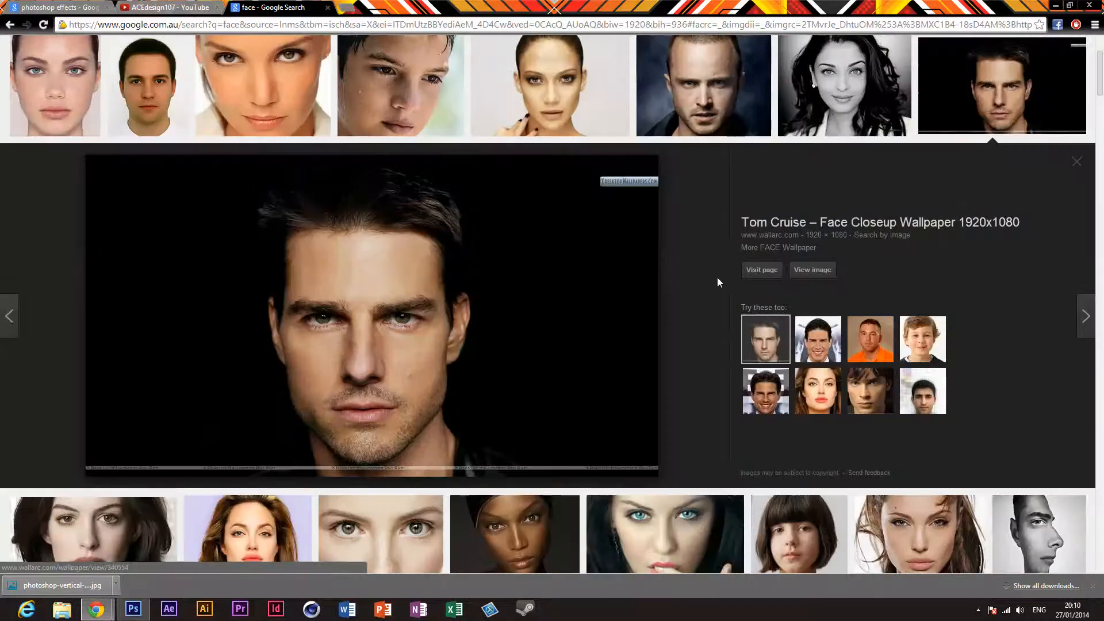
# Step: Open the Tom Cruise wallpaper at full size and save it to the Desktop as the JPEG 51a47f21e047f42440
pyautogui.click(798, 273)
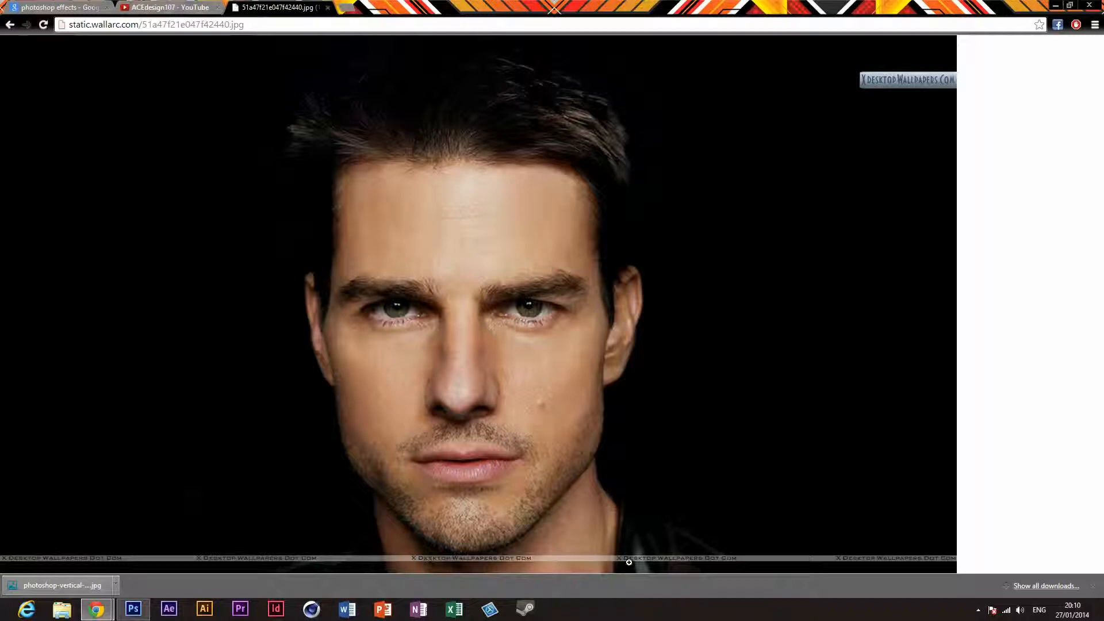
pyautogui.rightClick(732, 210)
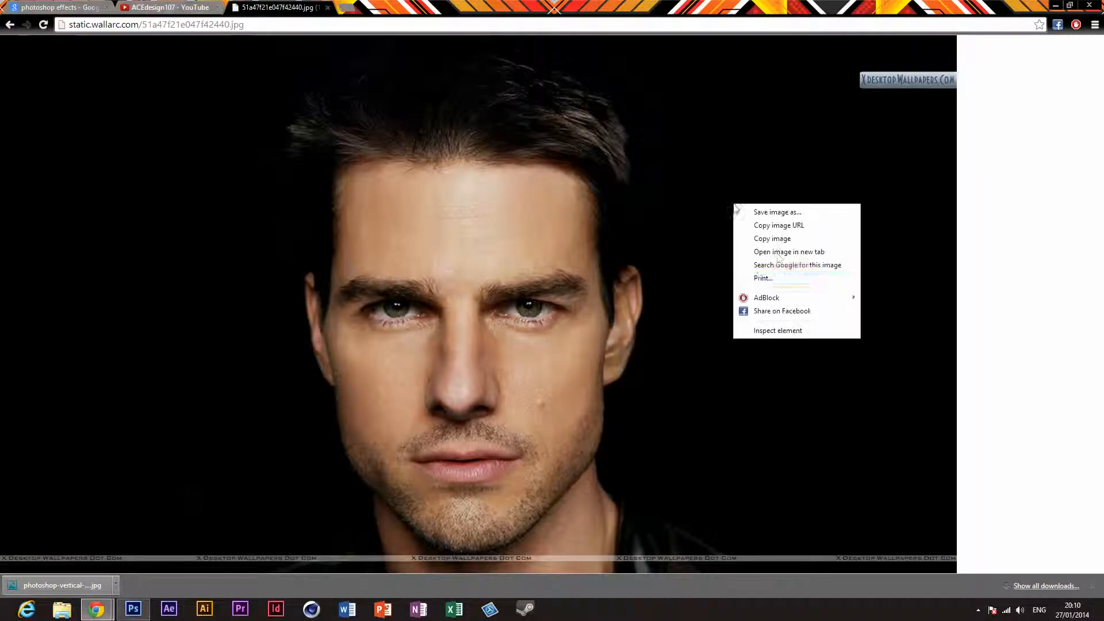
pyautogui.click(777, 212)
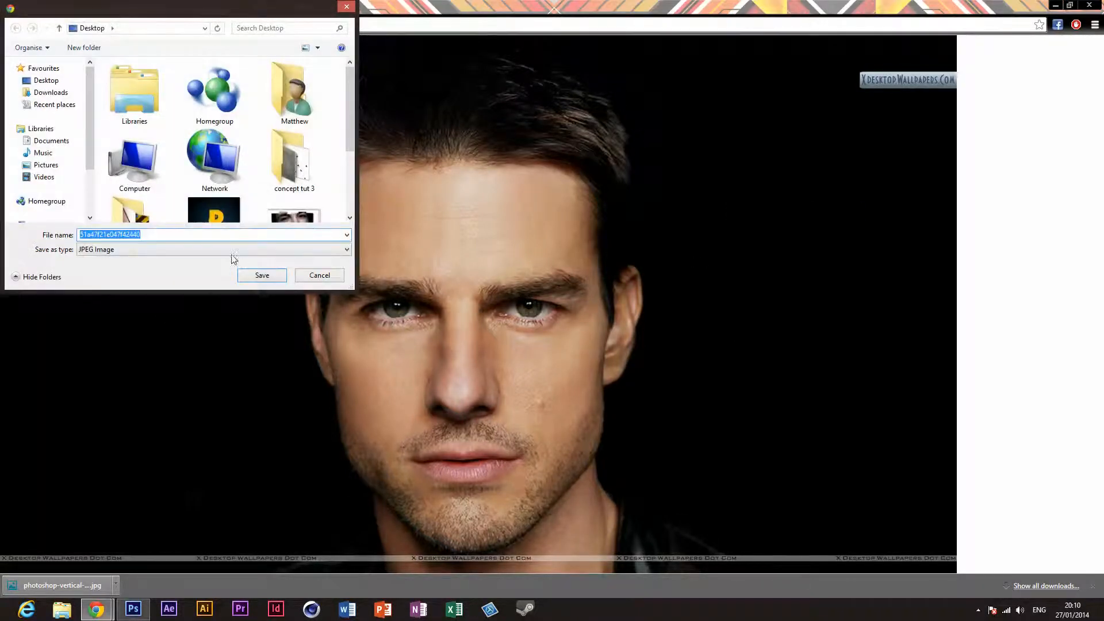
pyautogui.click(261, 275)
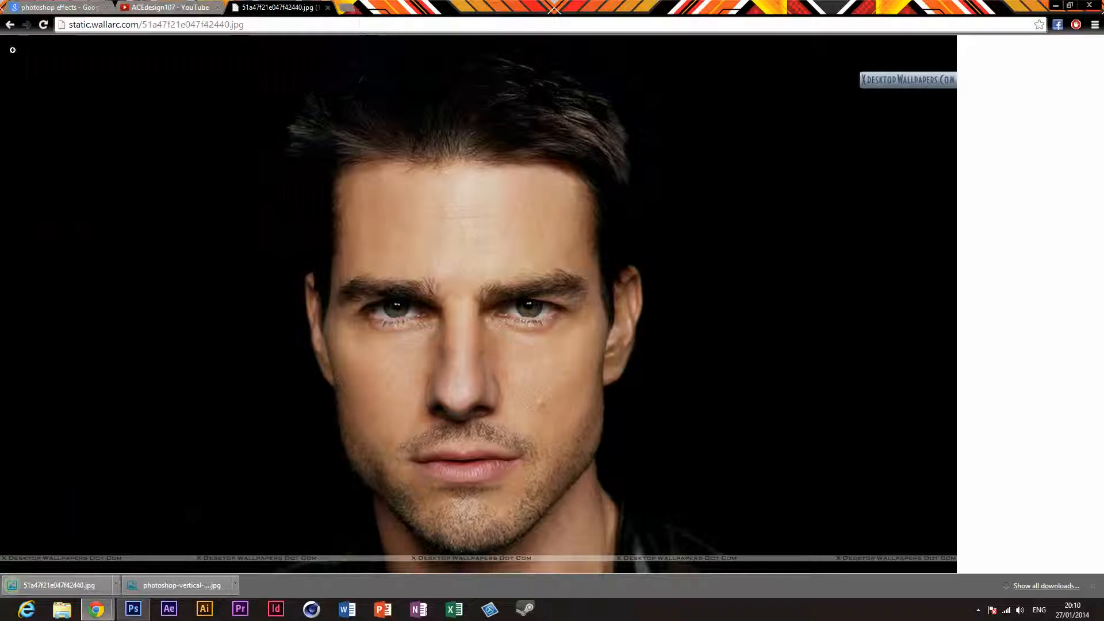
# Step: Return to the face results and save the thumbnail of the dark-haired woman from haircare.co.uk to the Desktop as the JPEG download
pyautogui.click(10, 24)
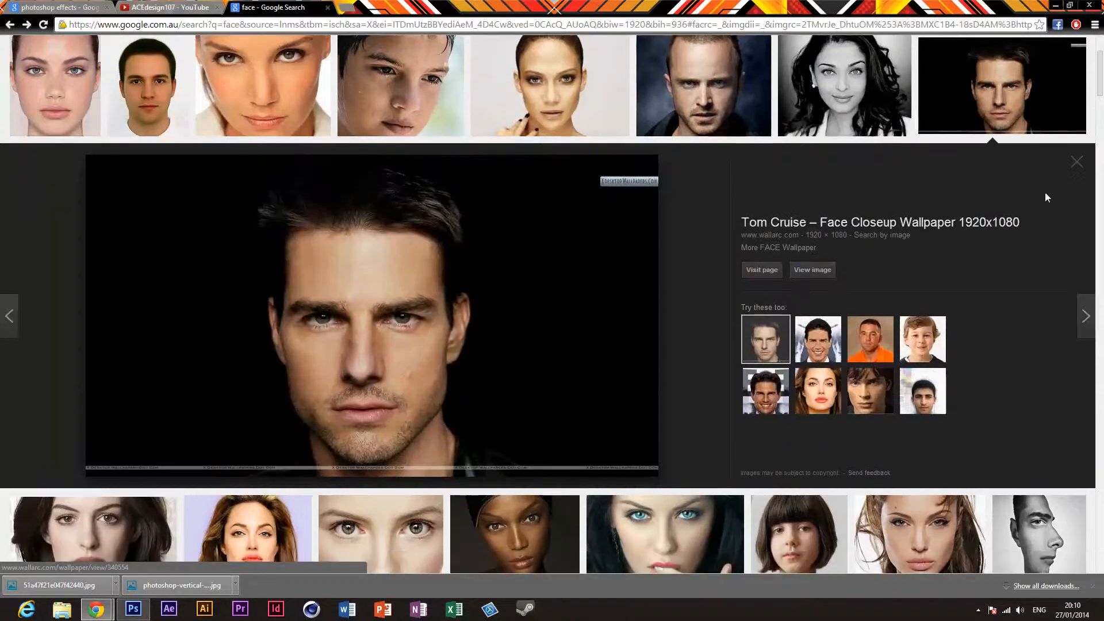
pyautogui.click(1087, 167)
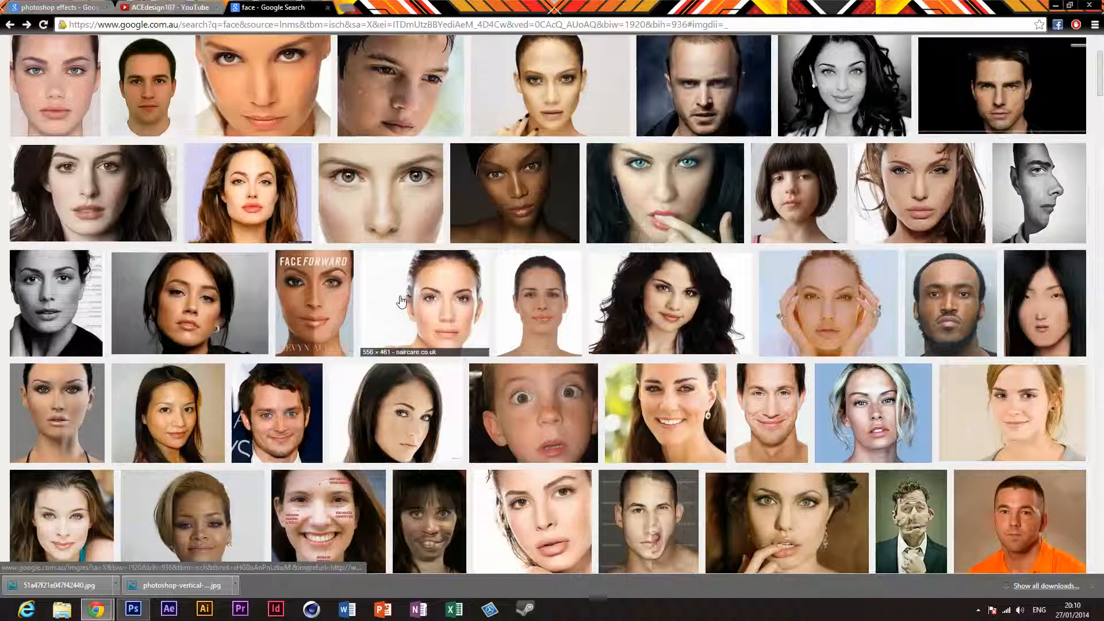
pyautogui.rightClick(395, 314)
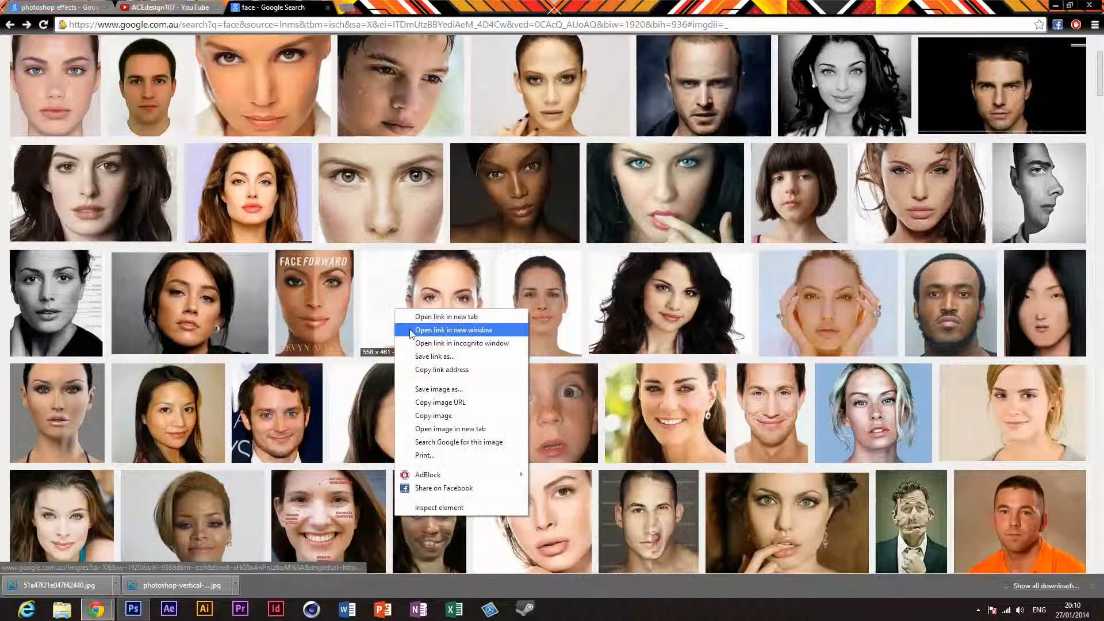
pyautogui.click(420, 389)
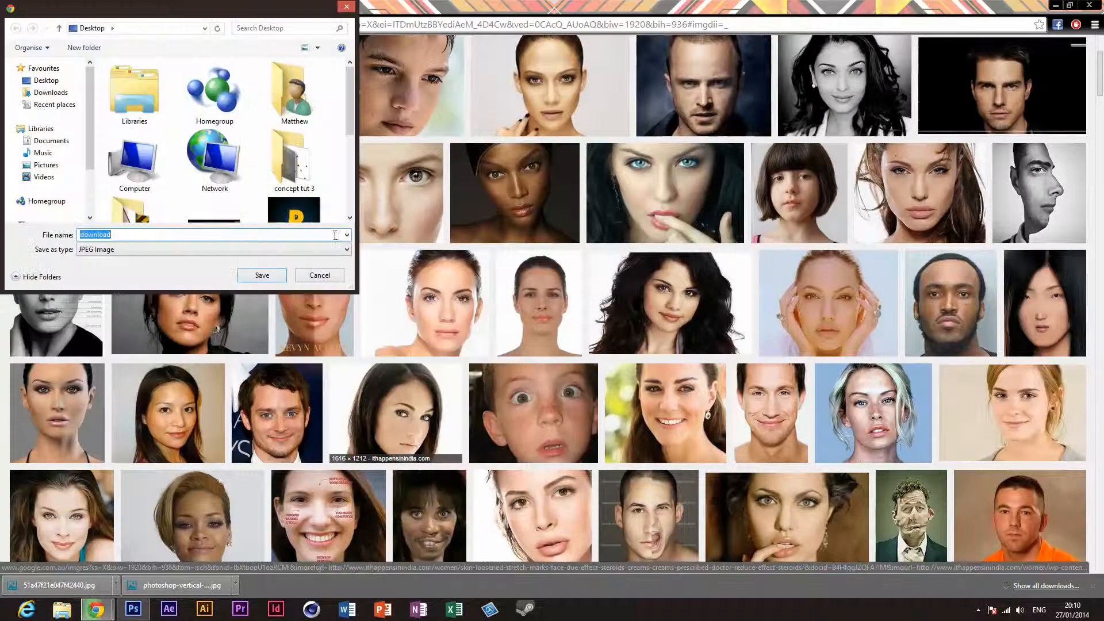
pyautogui.click(246, 281)
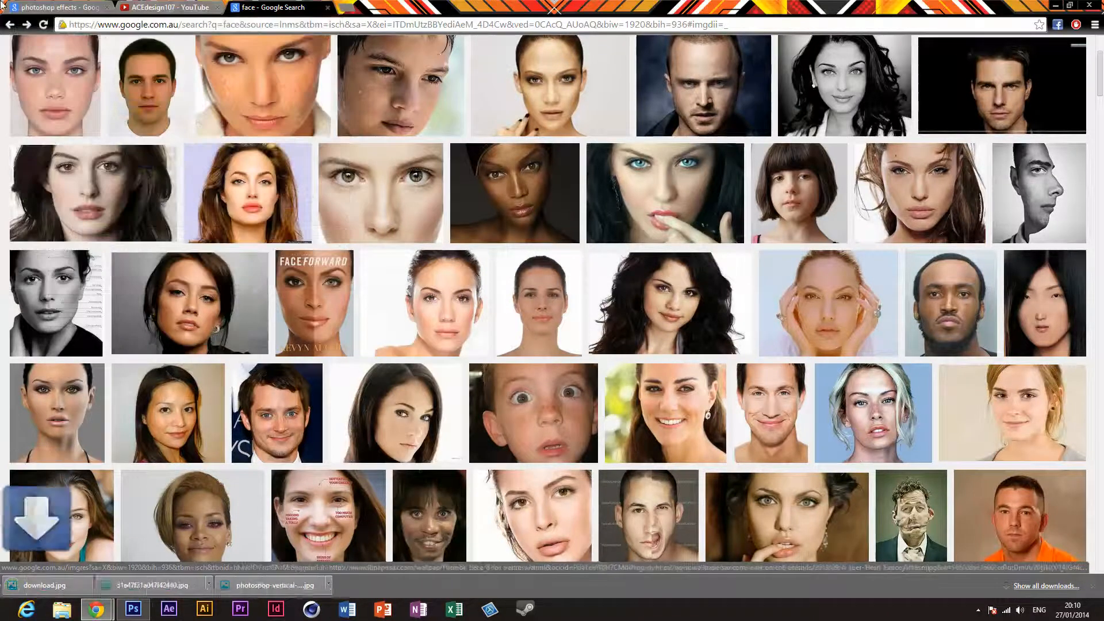
# Step: Switch to Photoshop and open download.jpg from the Desktop, fitted to the window
pyautogui.click(134, 610)
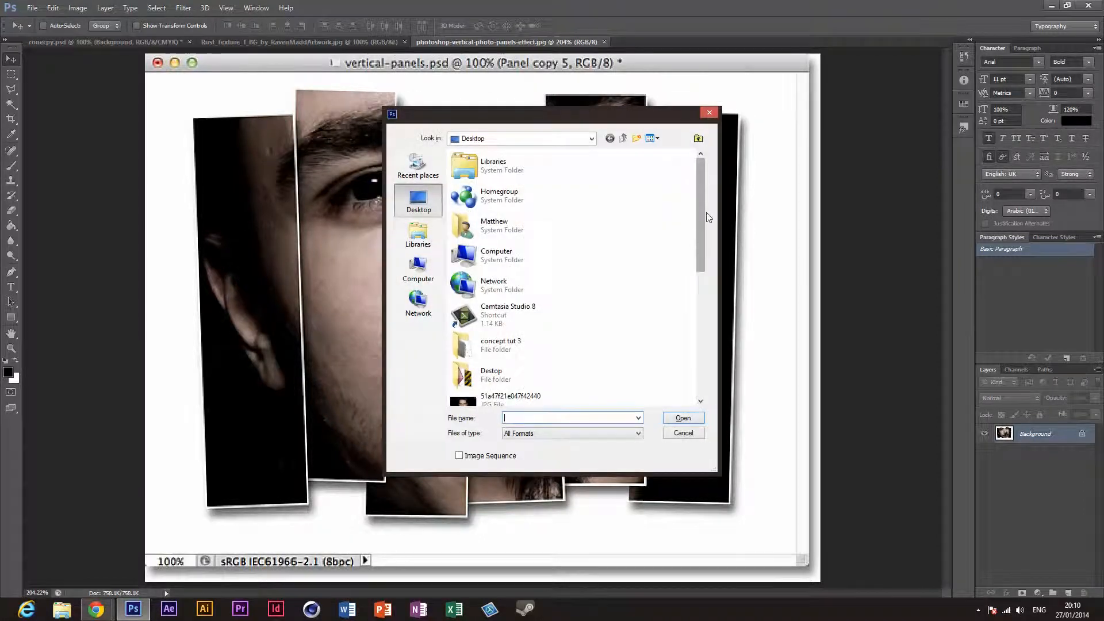
pyautogui.moveTo(703, 211); pyautogui.dragTo(705, 316)
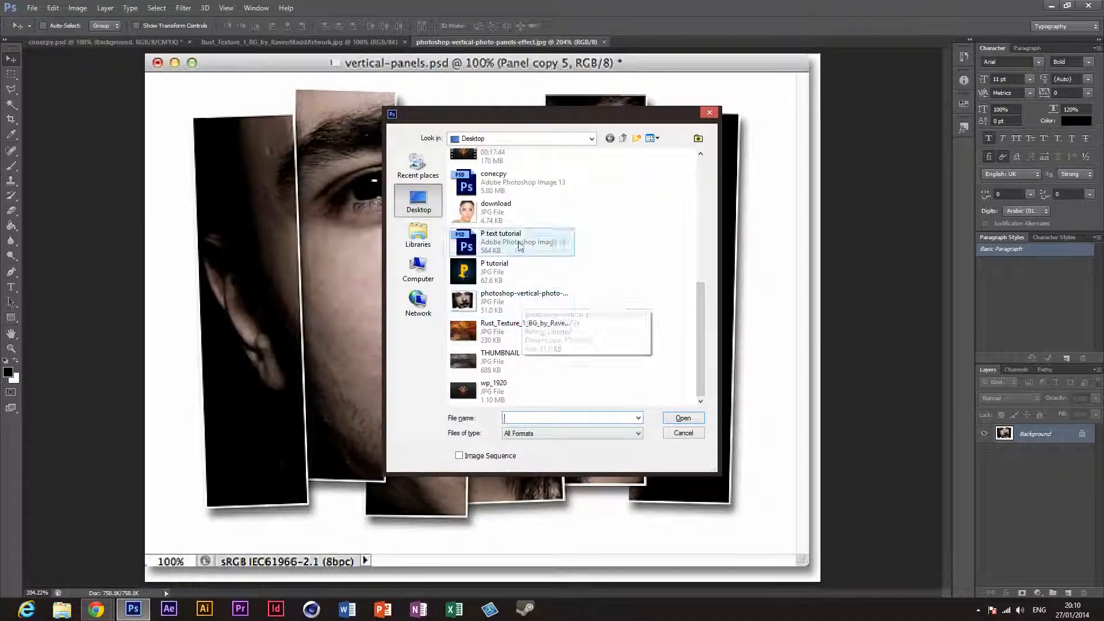
pyautogui.click(519, 223)
pyautogui.click(683, 418)
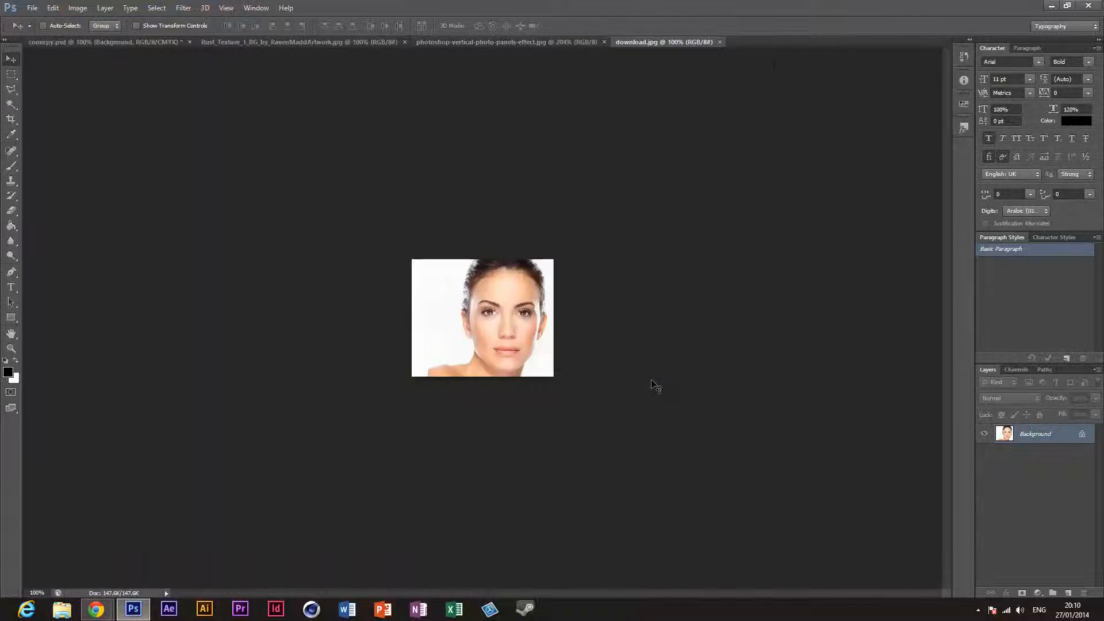
pyautogui.hotkey('ctrl', '0')
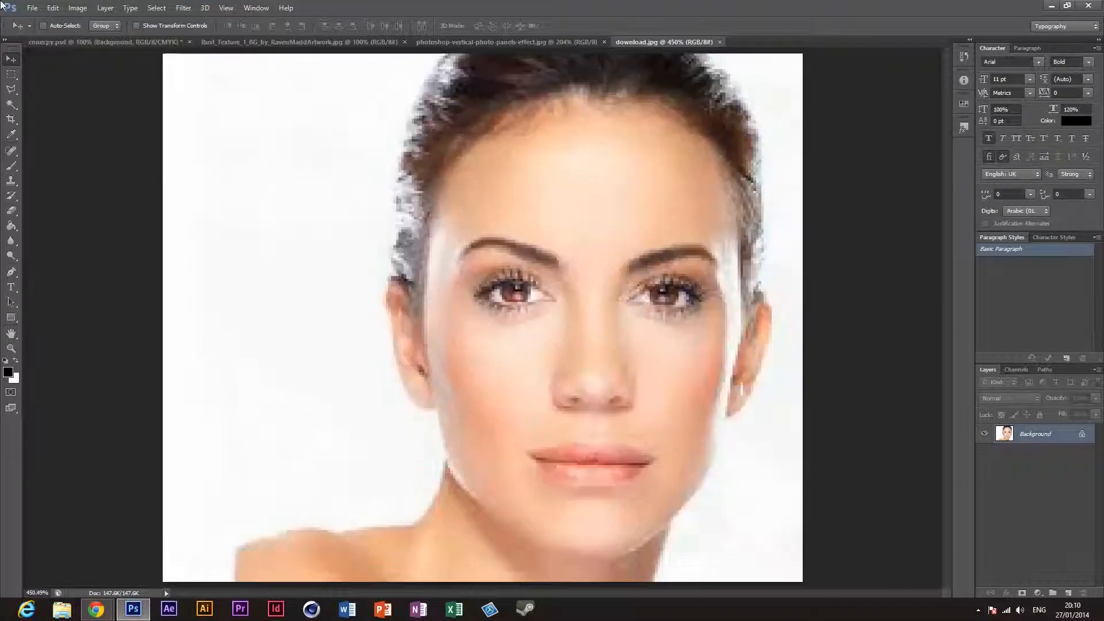
# Step: Try filling the white background on both sides of the woman's face with black using the Paint Bucket, and undo it
pyautogui.click(9, 227)
pyautogui.moveTo(10, 227); pyautogui.dragTo(52, 237)
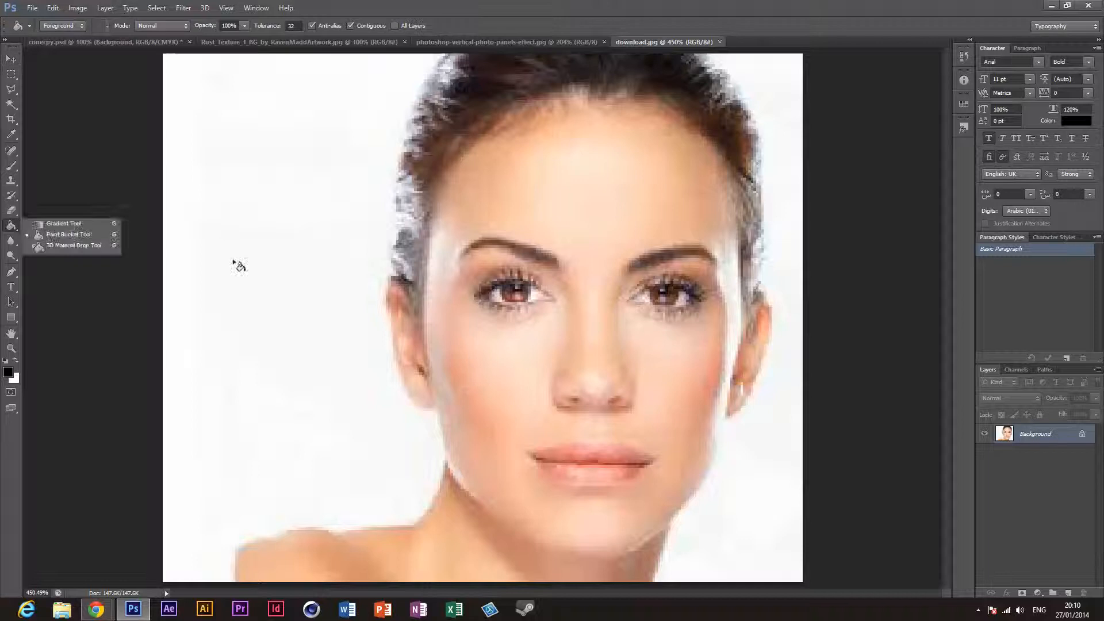
pyautogui.click(237, 266)
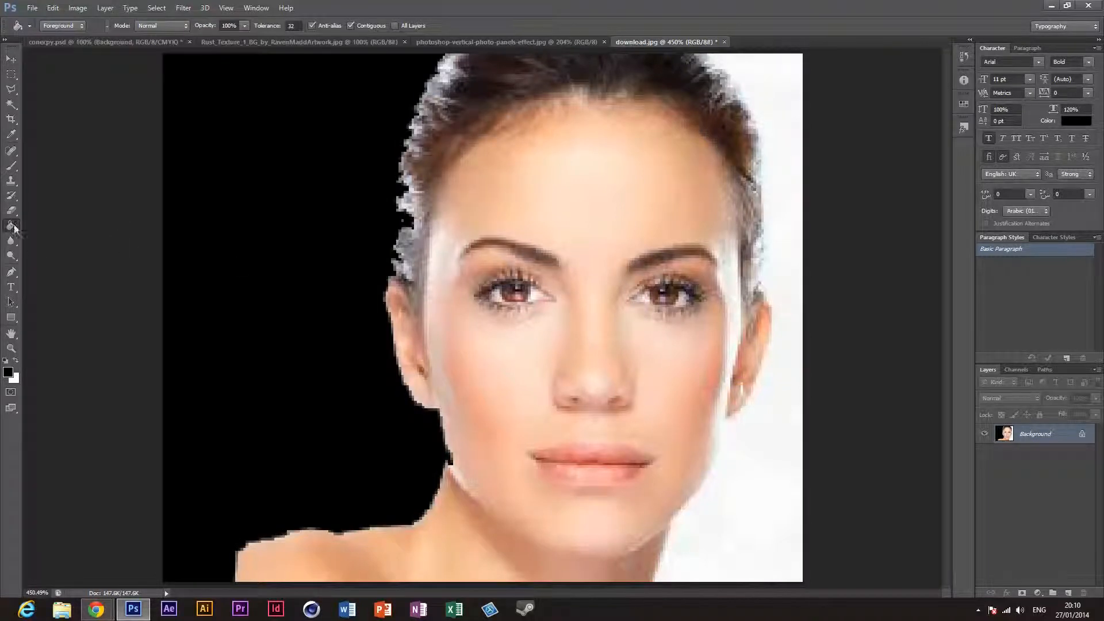
pyautogui.click(757, 512)
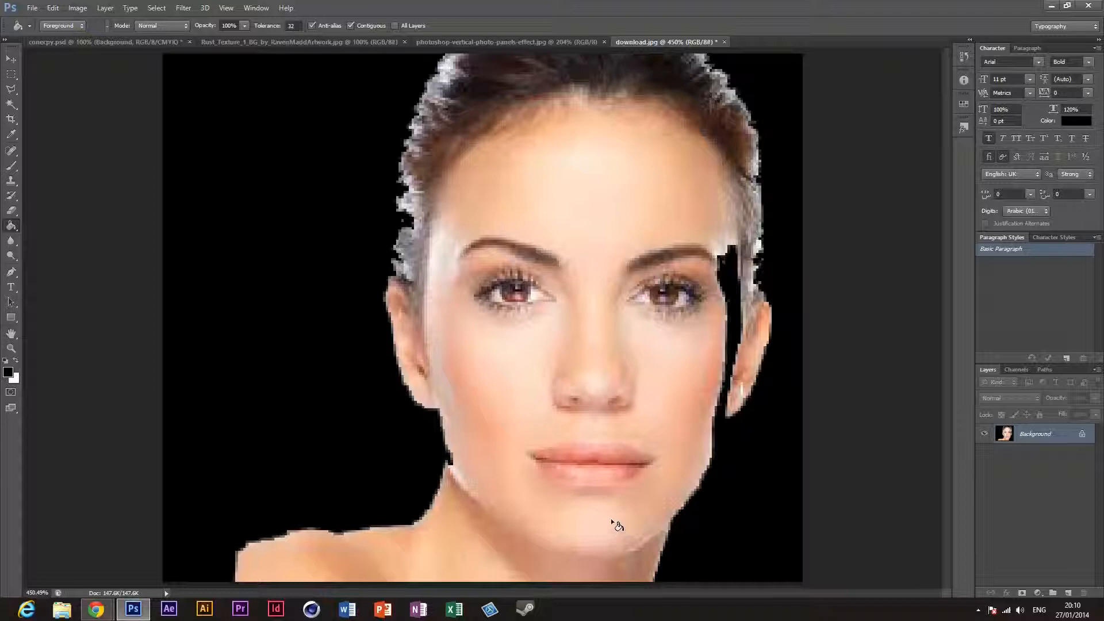
pyautogui.hotkey('ctrl', 'z')
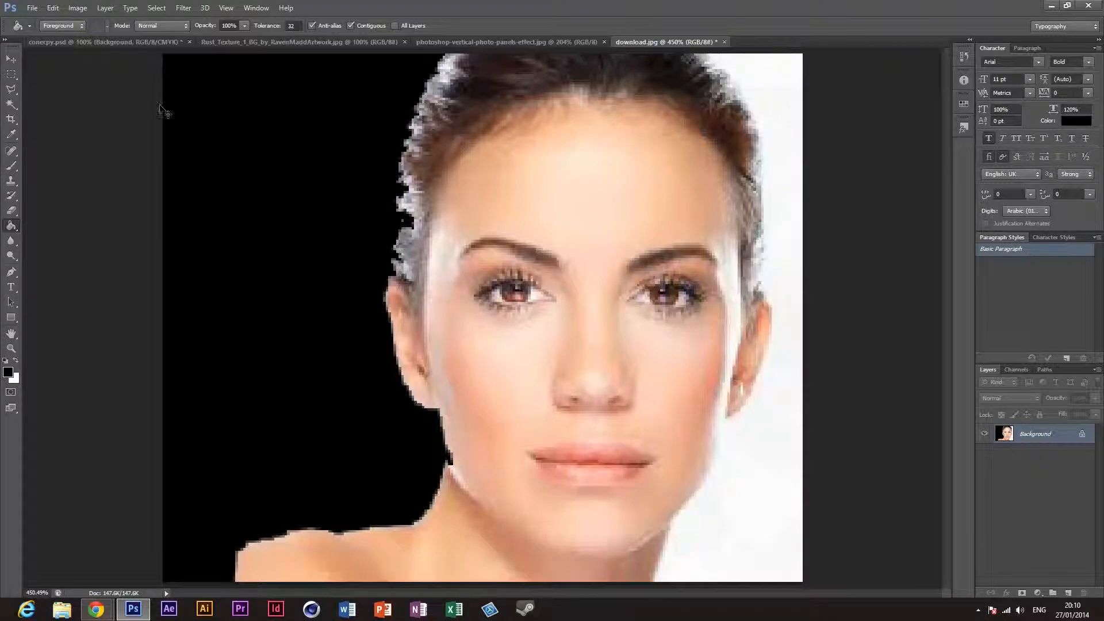
pyautogui.hotkey('ctrl', 'z')
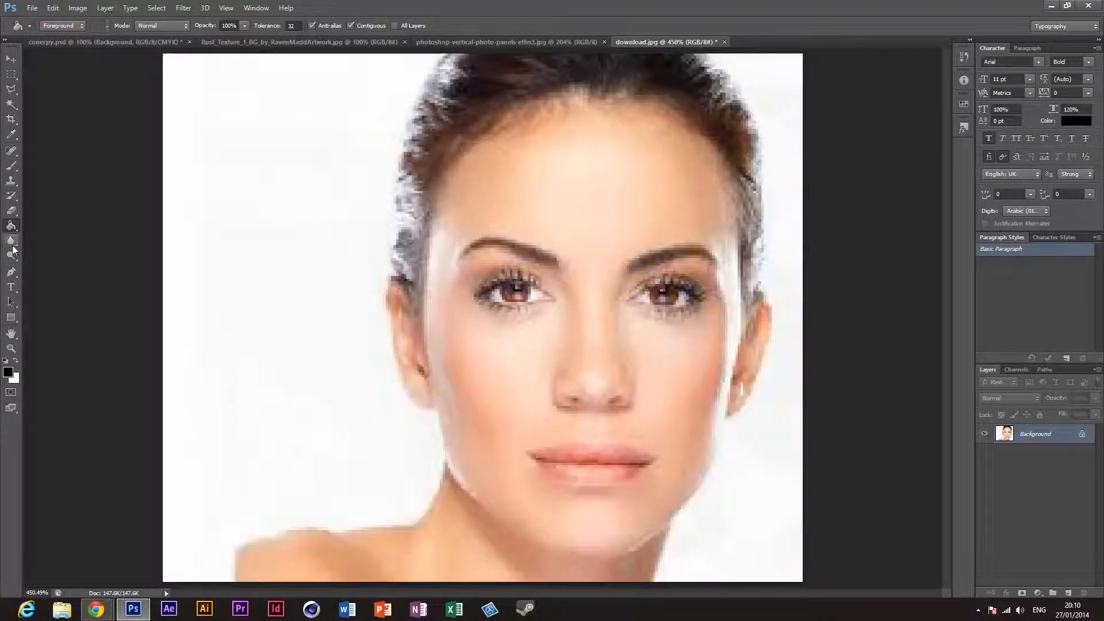
# Step: Try selecting the white background on both sides of the face with the Magic Wand, and clear the selection
pyautogui.click(11, 105)
pyautogui.click(286, 254)
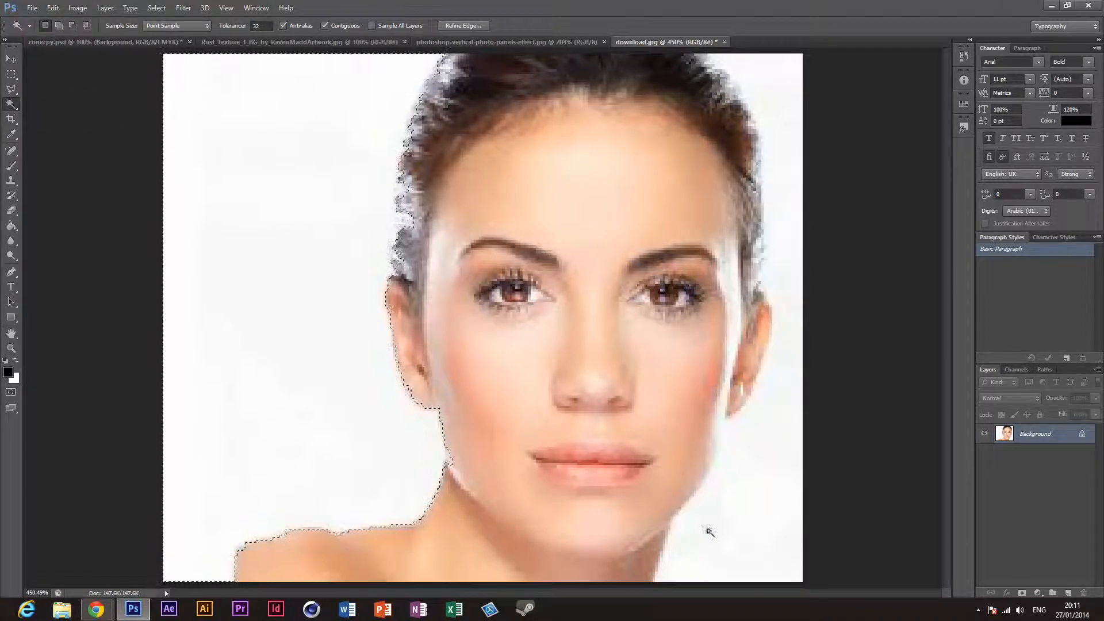
pyautogui.keyDown('shift'); pyautogui.click(782, 501); pyautogui.keyUp('shift')
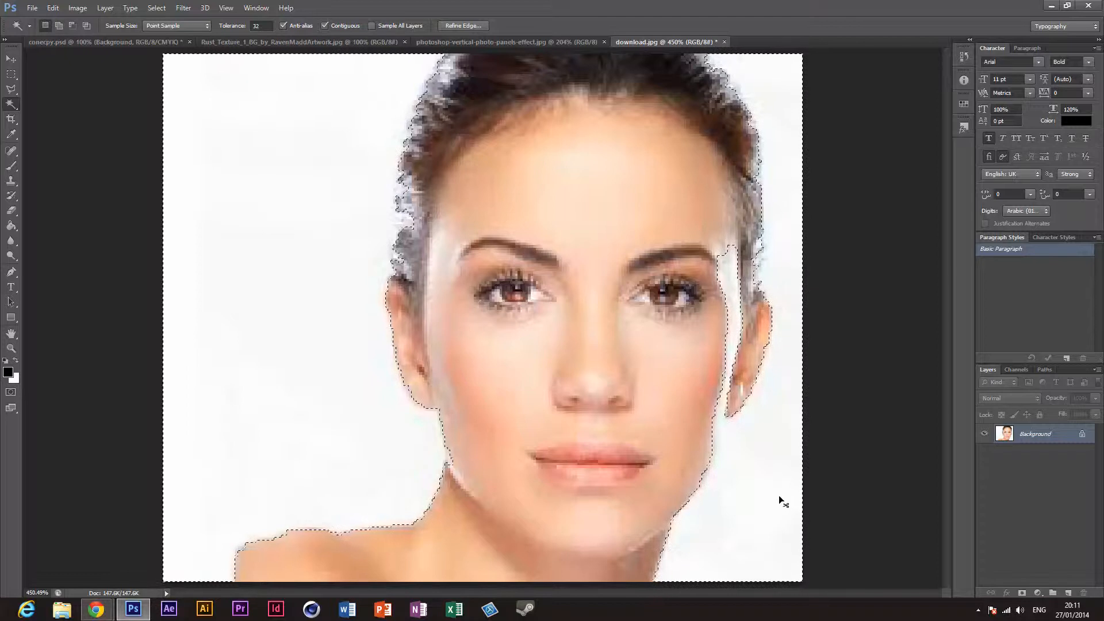
pyautogui.hotkey('ctrl', 'd')
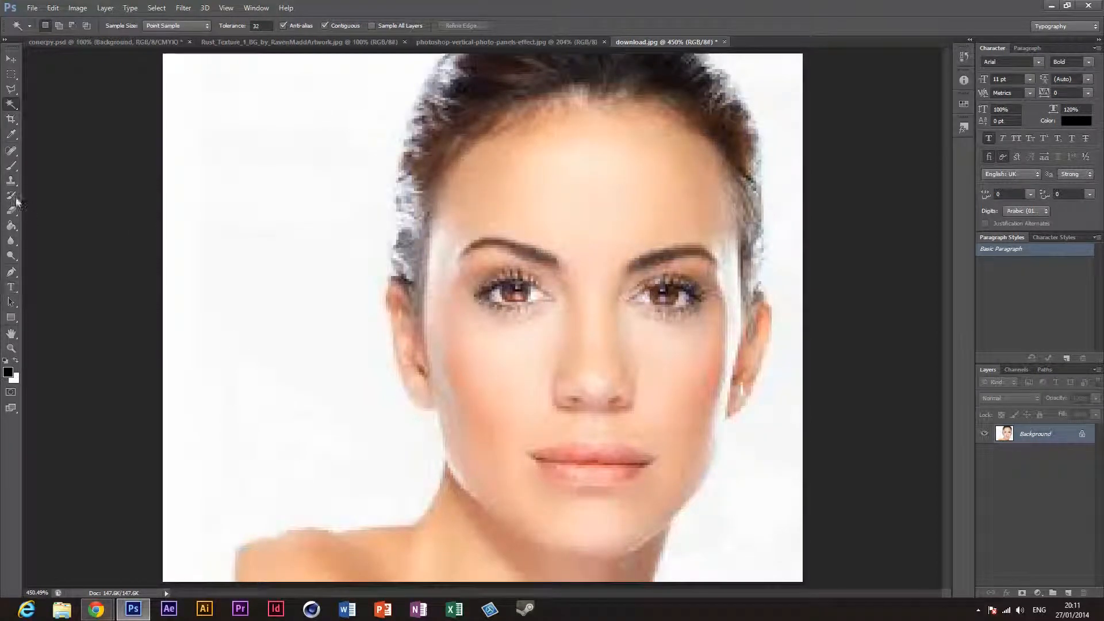
# Step: Try the black Paint Bucket fill on the woman's background once more and undo the last fill
pyautogui.click(11, 226)
pyautogui.click(301, 324)
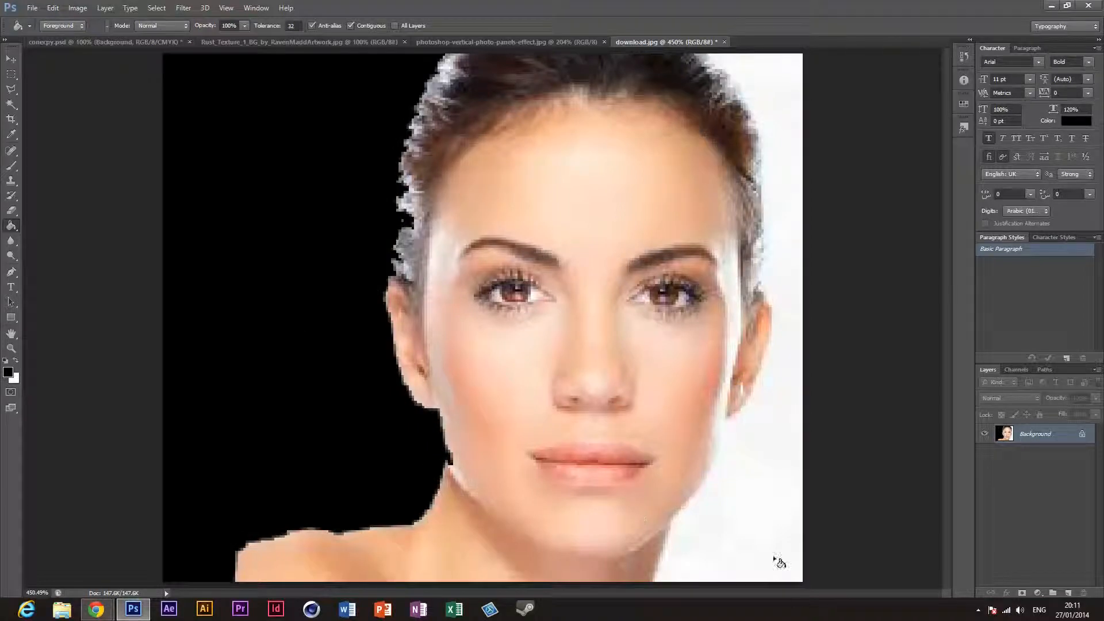
pyautogui.click(780, 518)
pyautogui.hotkey('ctrl', 'z')
# Step: Close download.jpg without saving its changes
pyautogui.click(725, 42)
pyautogui.click(558, 230)
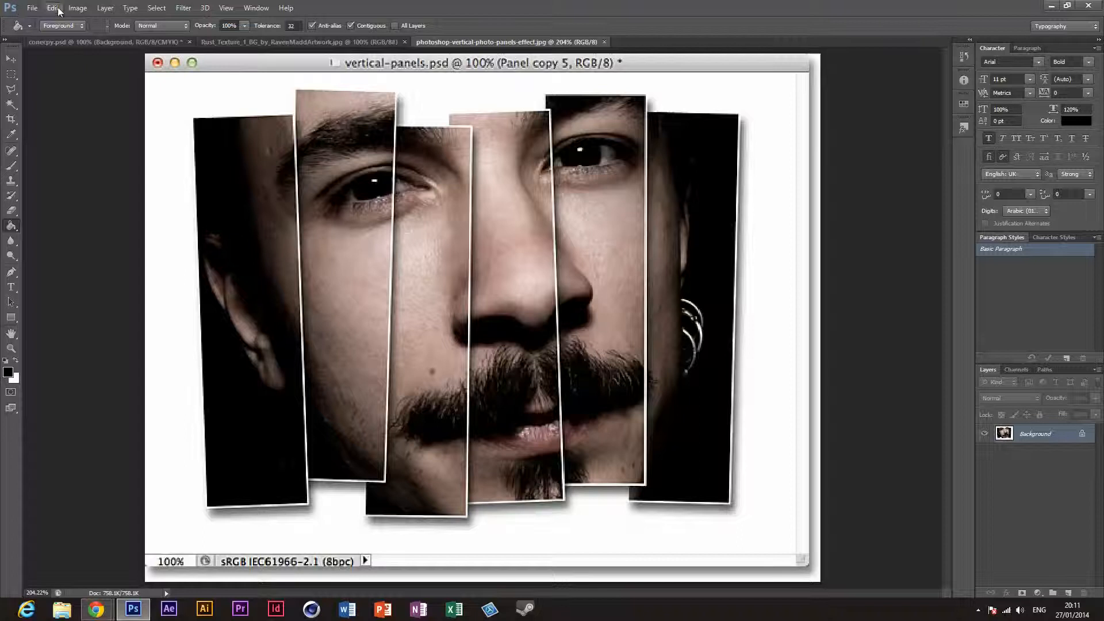
# Step: Start a new document and set its size to 1280 pixels wide by 720 pixels high
pyautogui.click(34, 9)
pyautogui.click(36, 20)
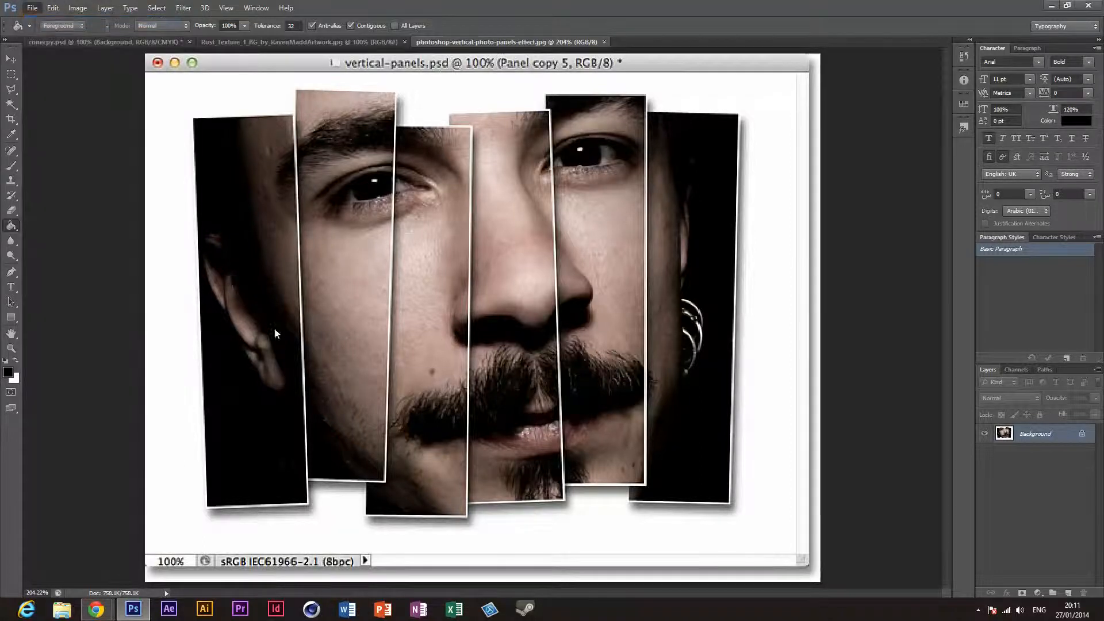
pyautogui.doubleClick(364, 208)
pyautogui.write('1280')
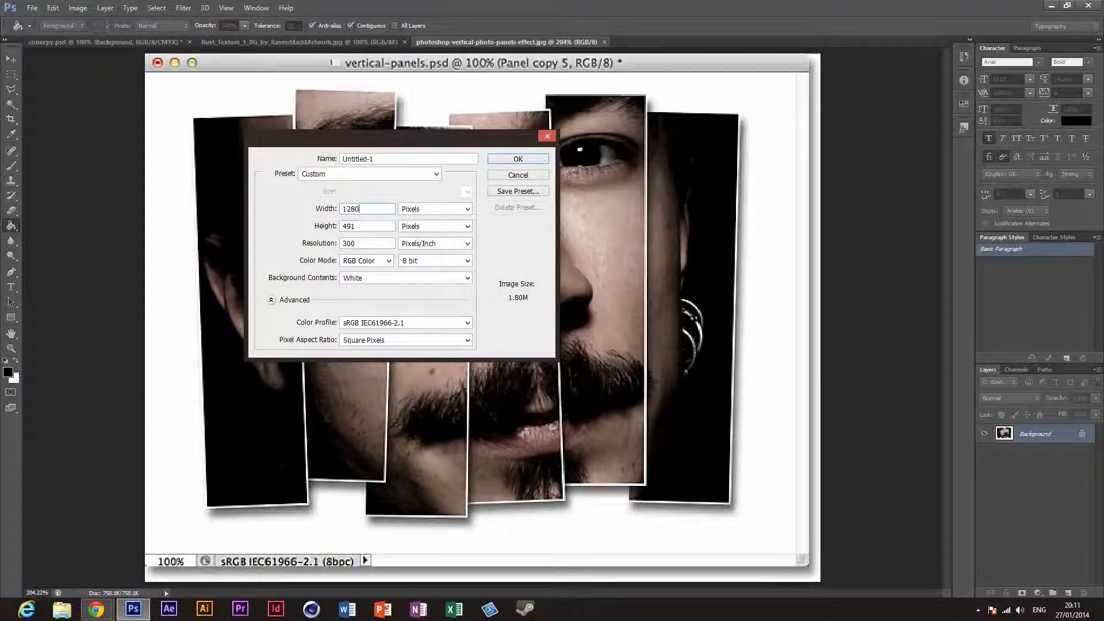
pyautogui.press('Tab')
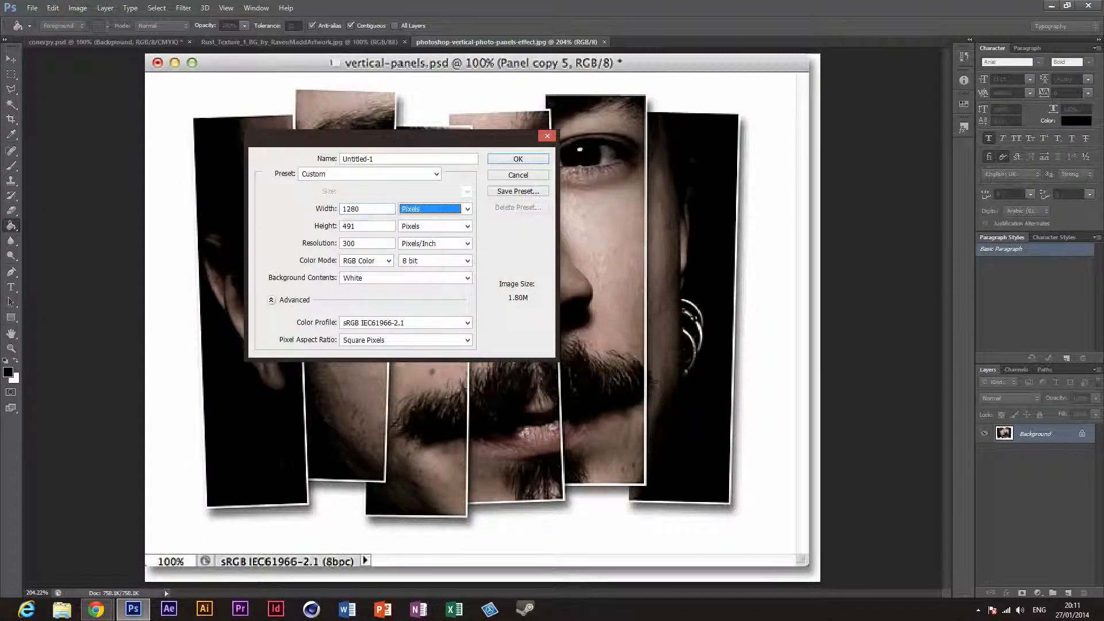
pyautogui.press('Tab')
pyautogui.write('720')
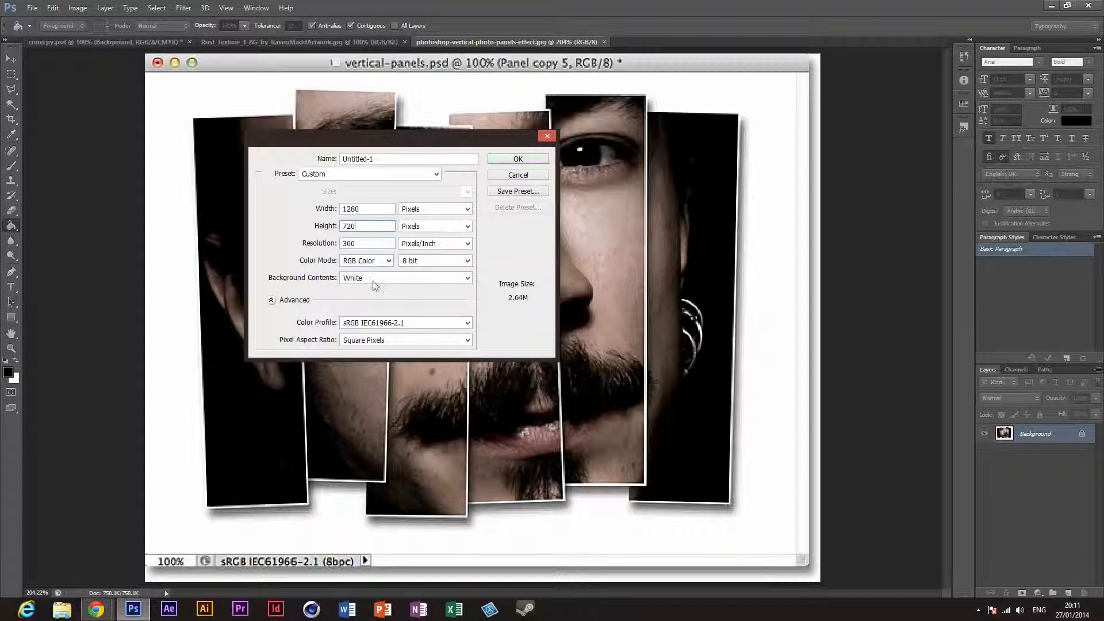
# Step: Name the new document Face concept tutorial and create it
pyautogui.click(406, 159)
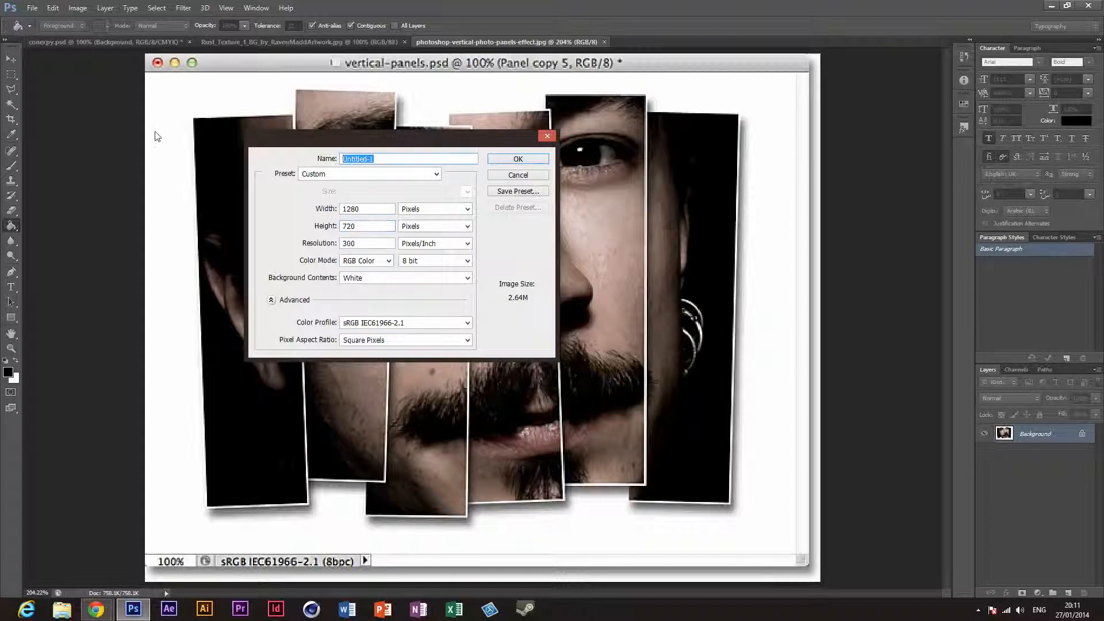
pyautogui.write('Face con')
pyautogui.write('ce')
pyautogui.write('pt effect')
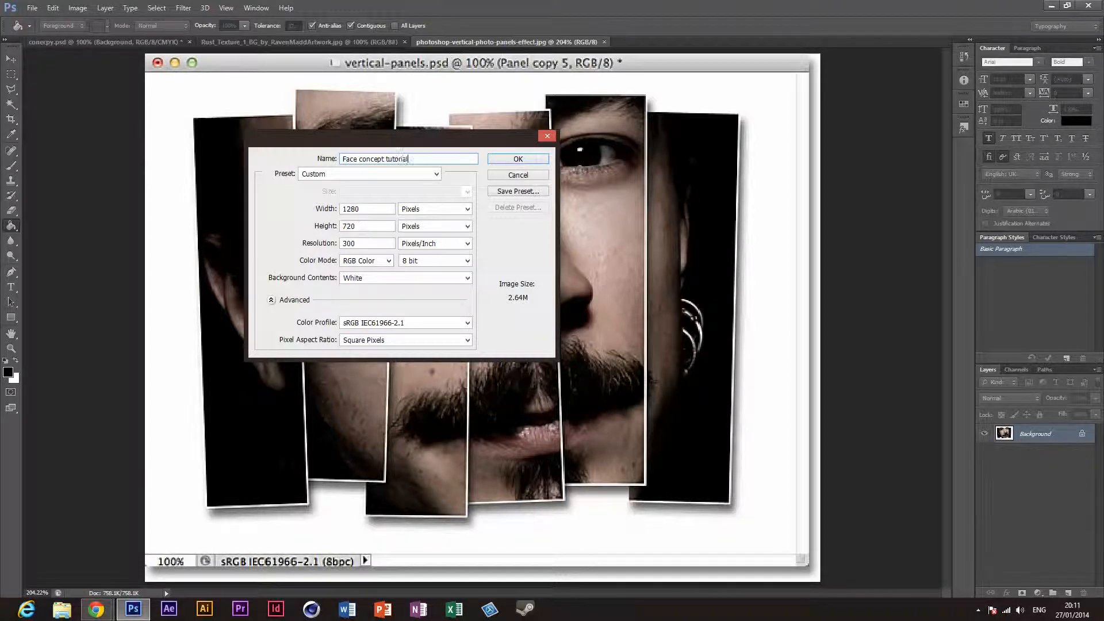
pyautogui.press('Return')
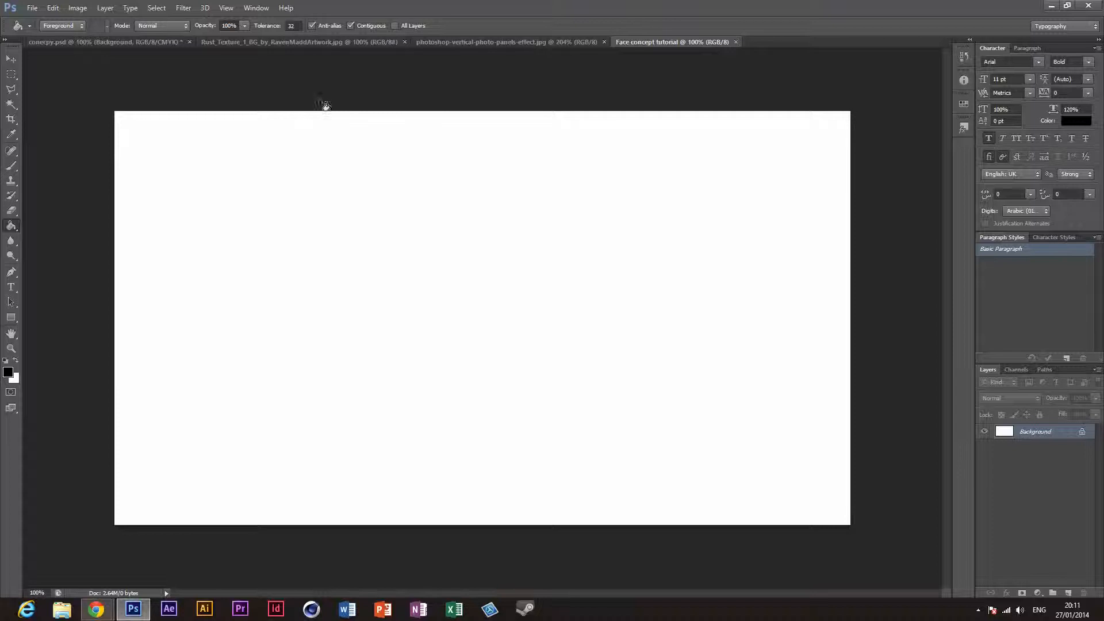
# Step: Open the portrait 51a47f21e047f42440 from the Desktop
pyautogui.click(13, 61)
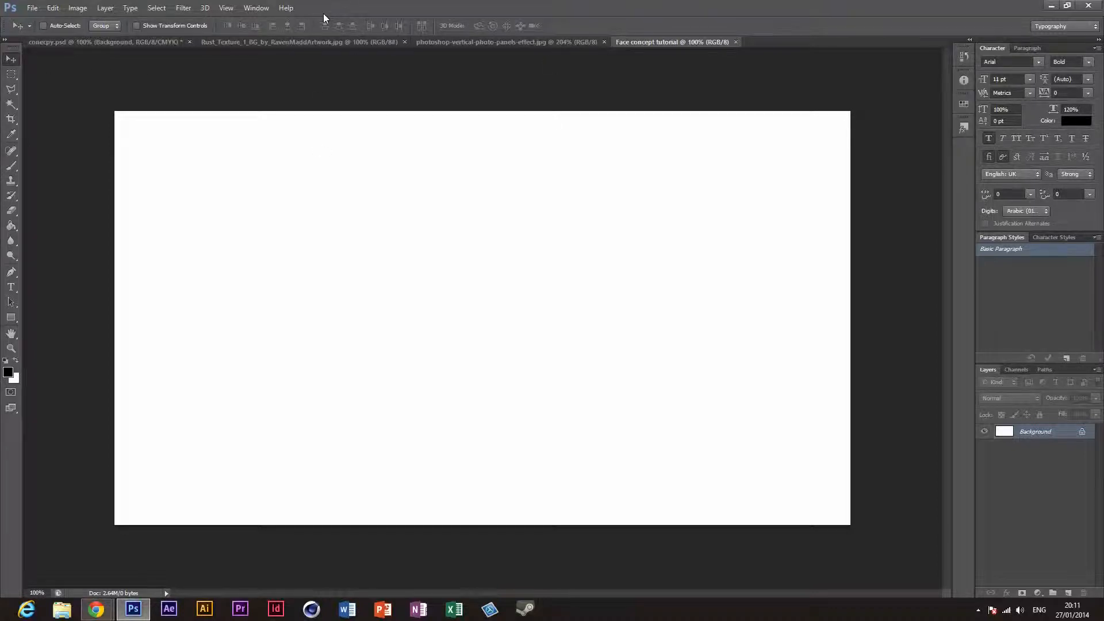
pyautogui.hotkey('ctrl', 'o')
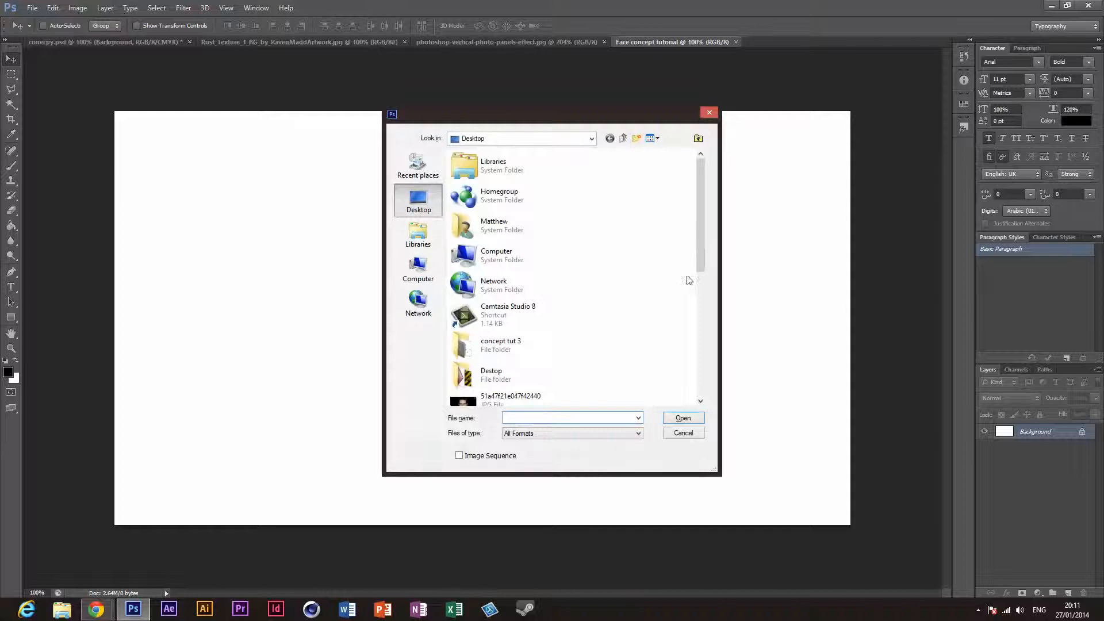
pyautogui.scroll(-2, 700, 241)
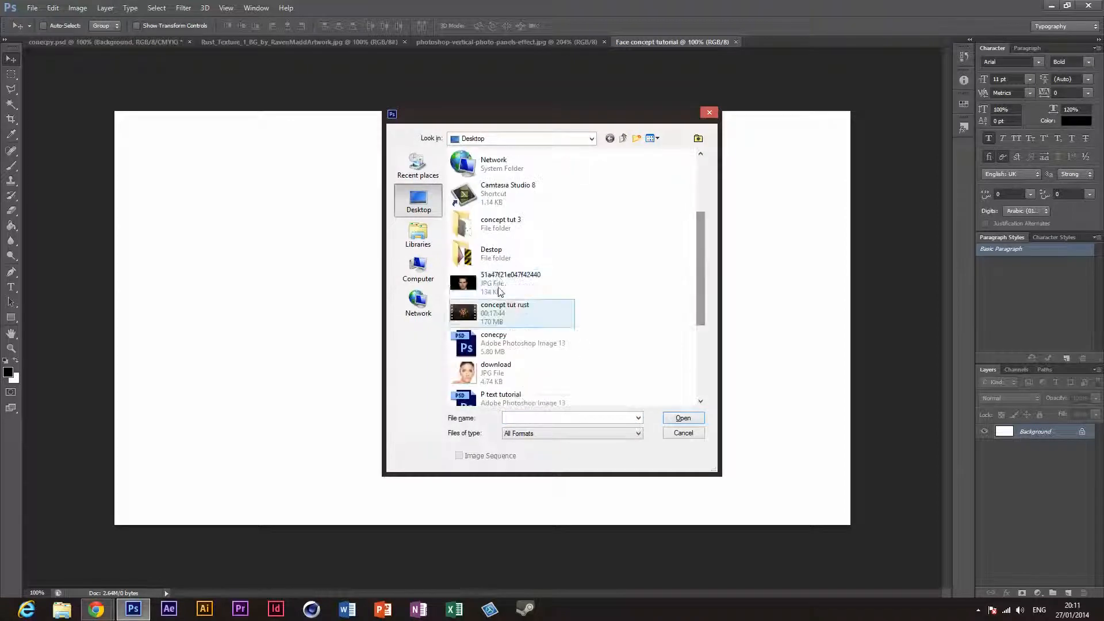
pyautogui.click(512, 283)
pyautogui.click(683, 418)
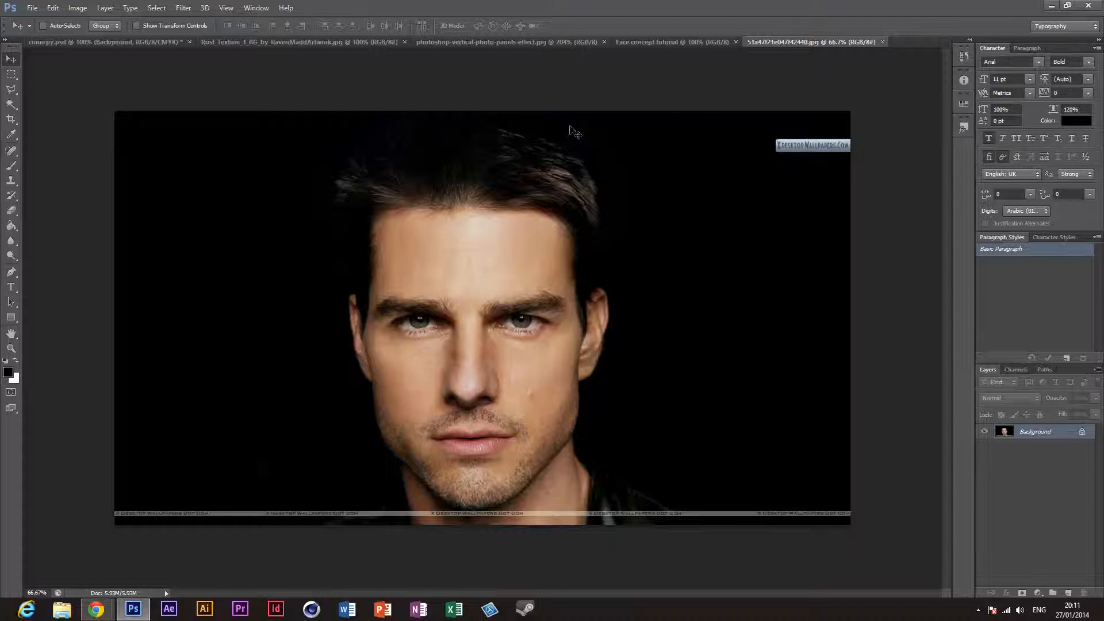
# Step: Review the blank document and the vertical panels reference, and return to the man's portrait
pyautogui.click(641, 42)
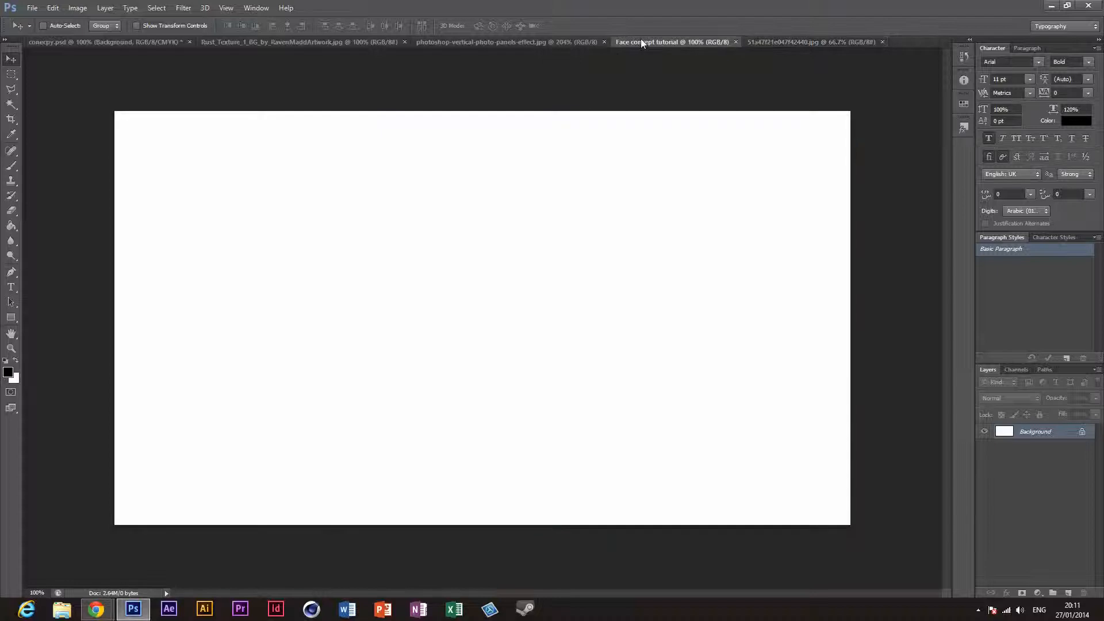
pyautogui.click(498, 43)
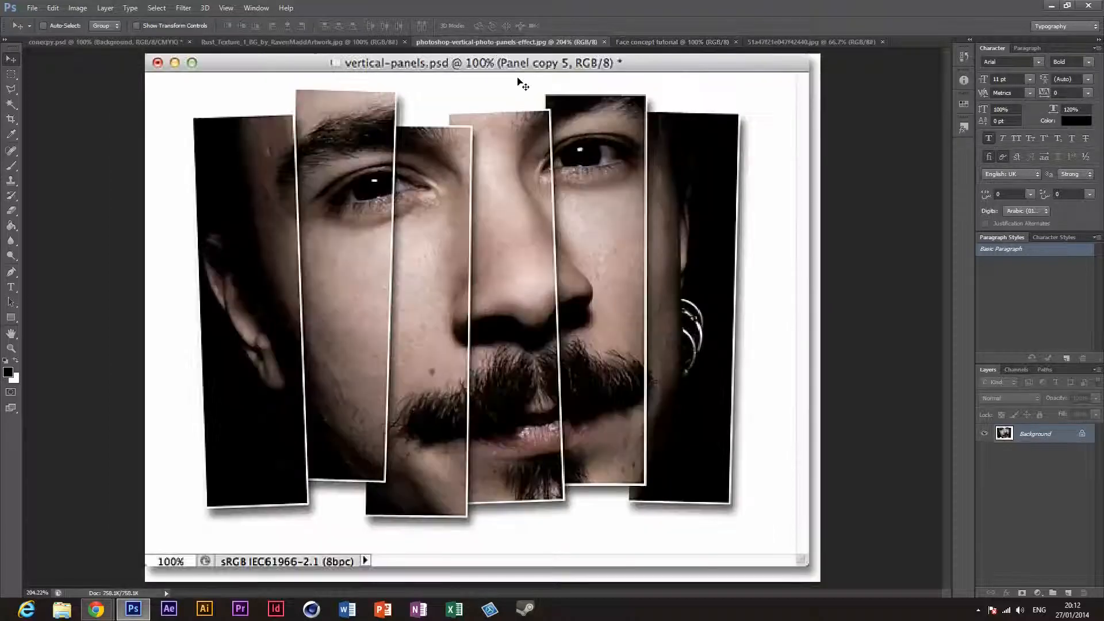
pyautogui.click(814, 42)
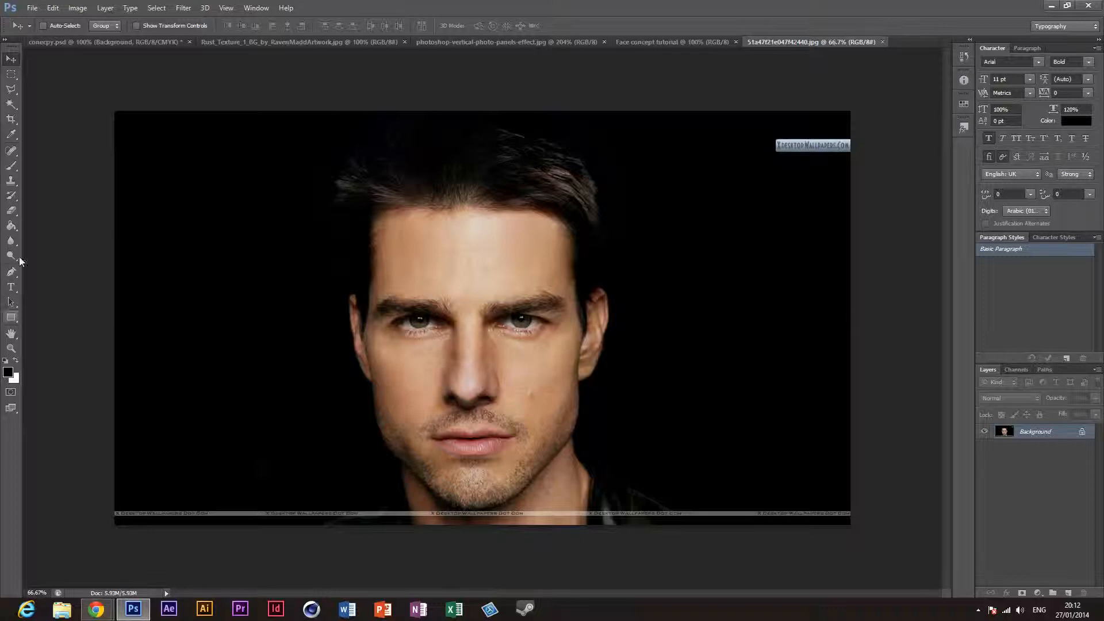
# Step: Select the wallpaper site's logo in the portrait's upper-right corner with the Rectangular Marquee, fill over it and deselect
pyautogui.click(15, 79)
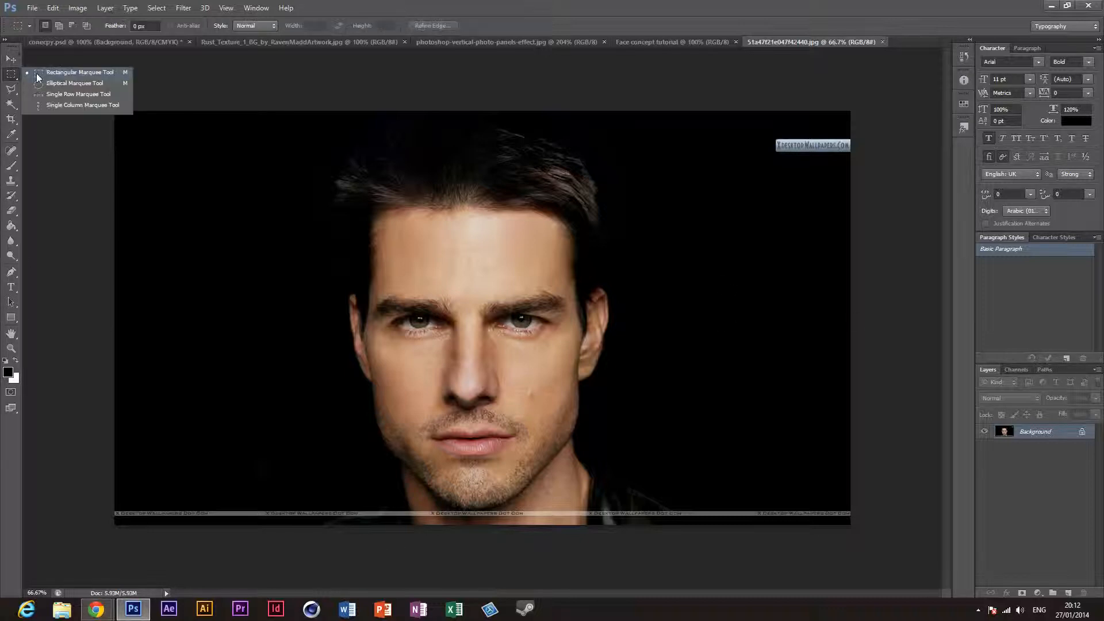
pyautogui.click(37, 77)
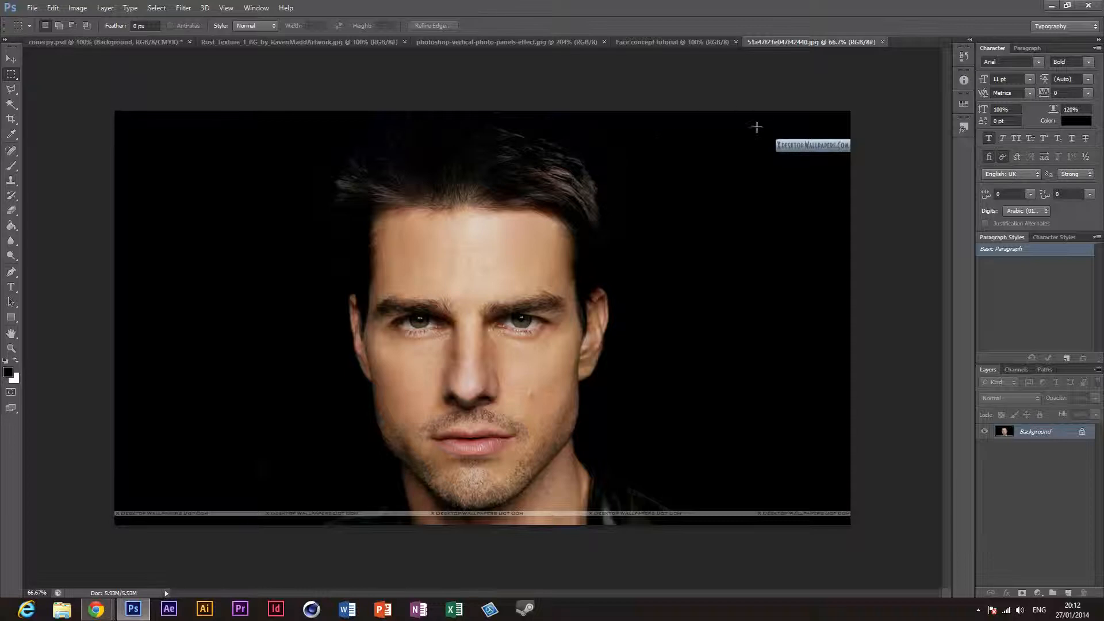
pyautogui.moveTo(761, 129); pyautogui.dragTo(850, 168)
pyautogui.hotkey('shift', 'F5')
pyautogui.press('Return')
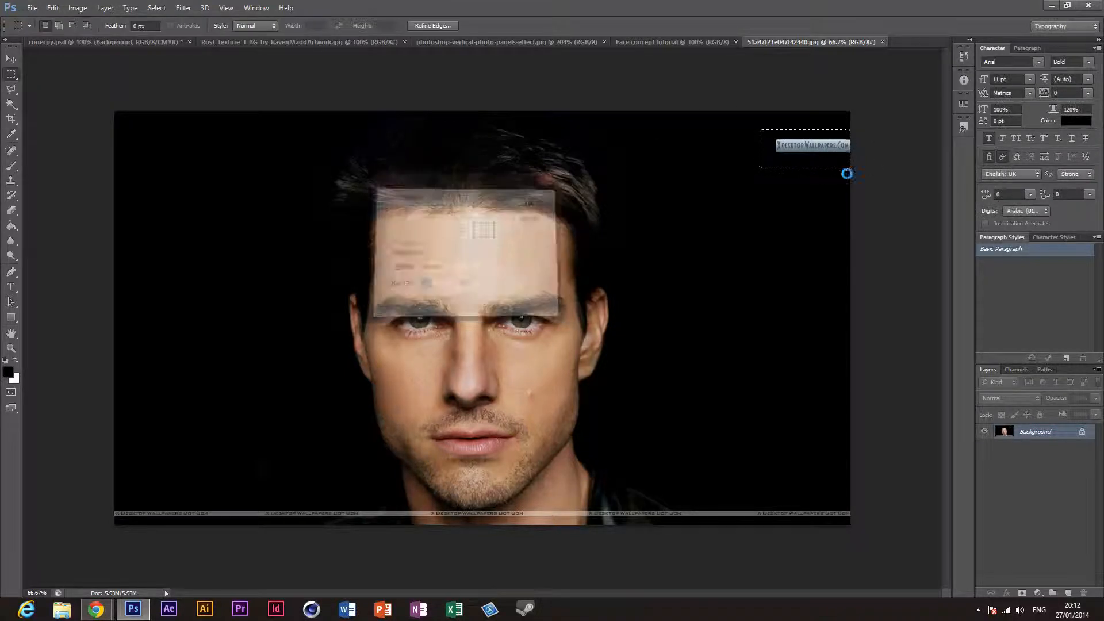
pyautogui.hotkey('ctrl', 'd')
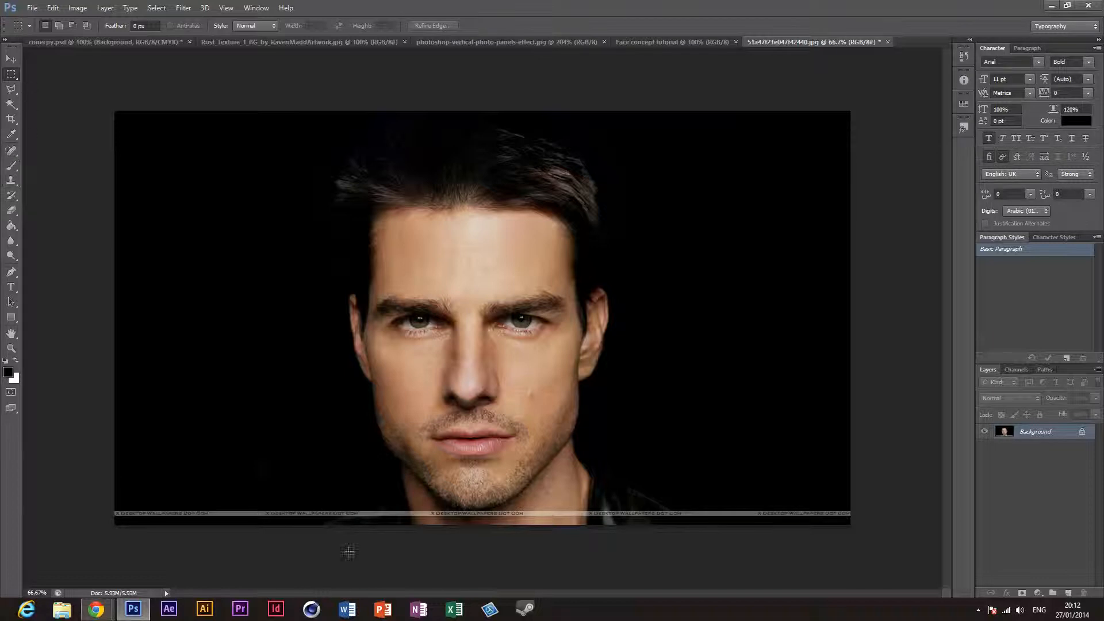
# Step: Try selecting the X Desktop Wallpapers Dot Com strip below the chin with the Quick Selection tool, and clear the selection
pyautogui.click(12, 108)
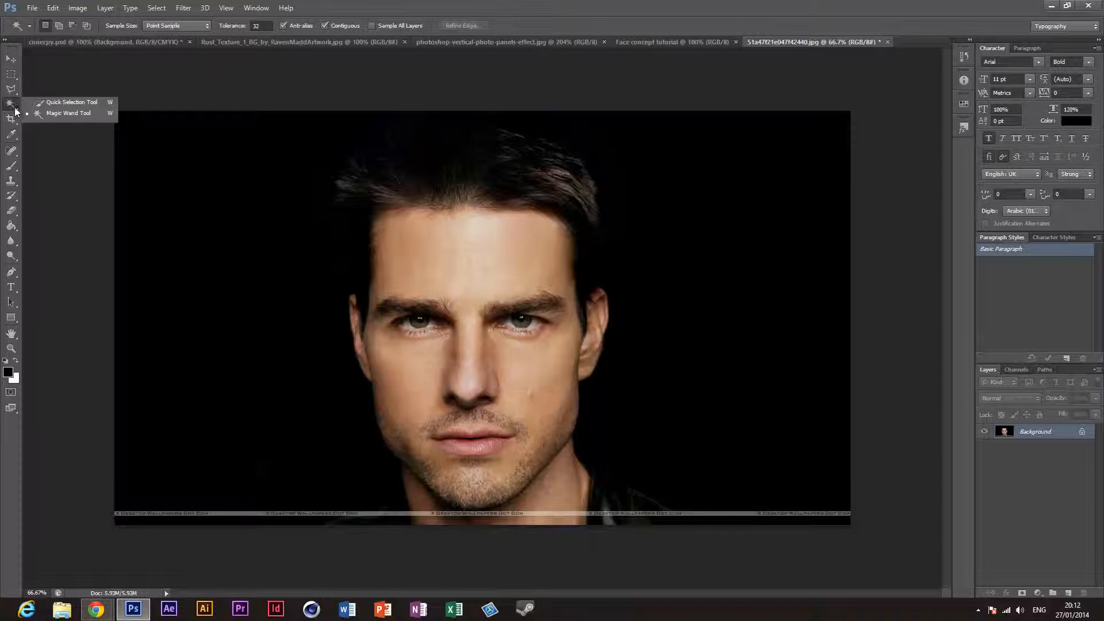
pyautogui.click(34, 103)
pyautogui.click(11, 349)
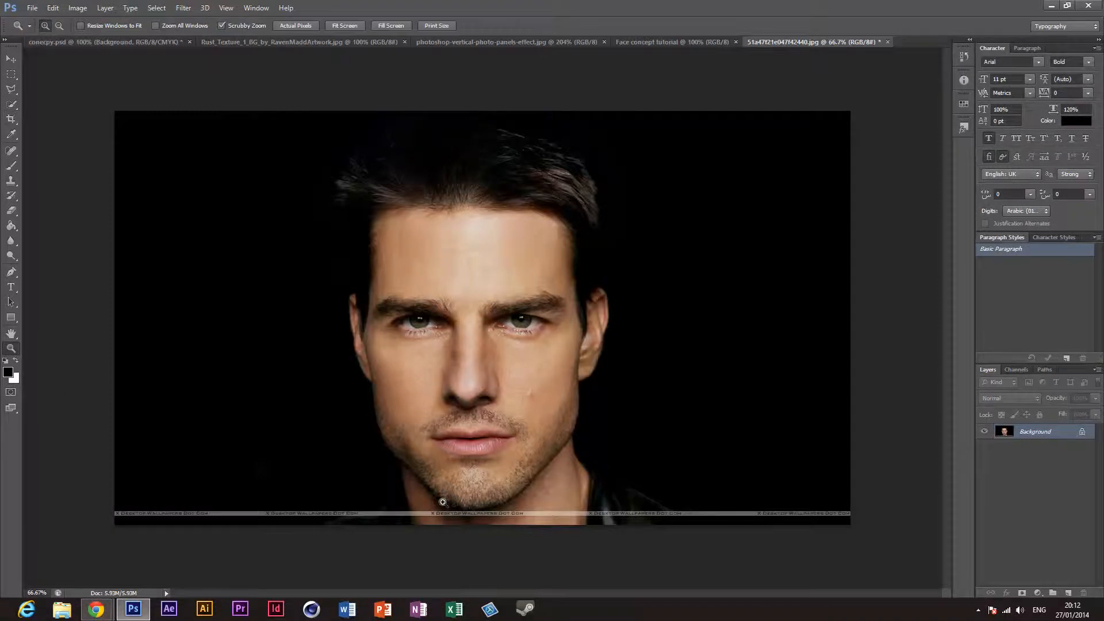
pyautogui.moveTo(442, 503); pyautogui.dragTo(570, 595)
pyautogui.scroll(-3, 619, 554)
pyautogui.scroll(1, 481, 474)
pyautogui.scroll(-2, 481, 474)
pyautogui.scroll(-2, 480, 474)
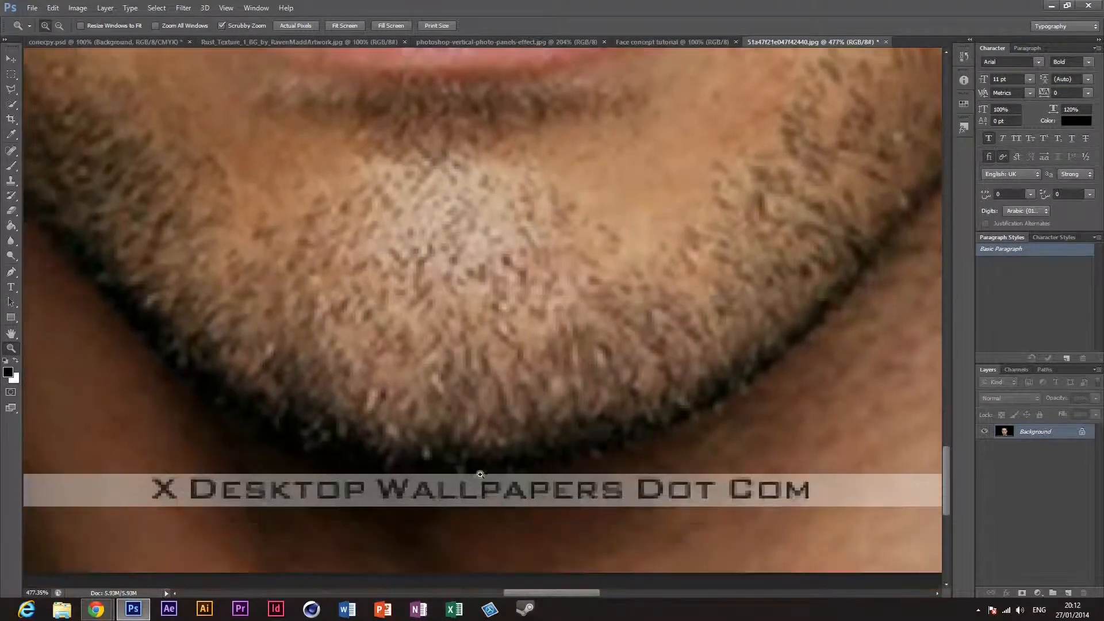
pyautogui.click(12, 104)
pyautogui.moveTo(328, 395)
pyautogui.mouseDown()
pyautogui.moveTo(361, 448)
pyautogui.moveTo(368, 498)
pyautogui.mouseUp()
pyautogui.hotkey('ctrl', 'd')
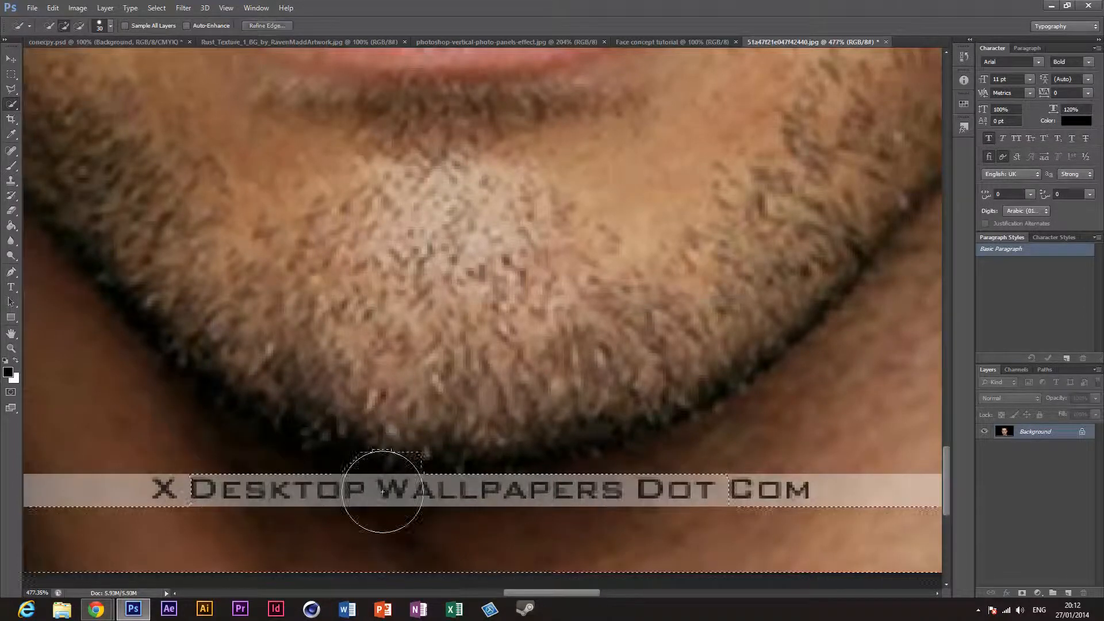
pyautogui.click(382, 492)
pyautogui.hotkey('ctrl', 'd')
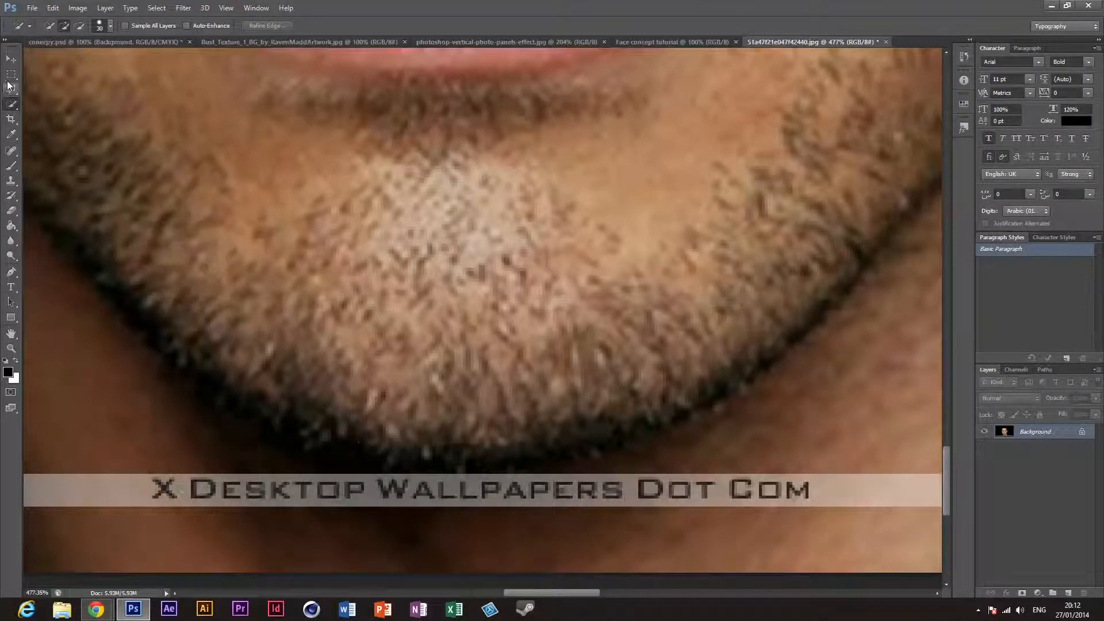
# Step: Select the full-width X Desktop Wallpapers Dot Com strip with the Rectangular Marquee, fill it with Content-Aware and deselect
pyautogui.click(9, 80)
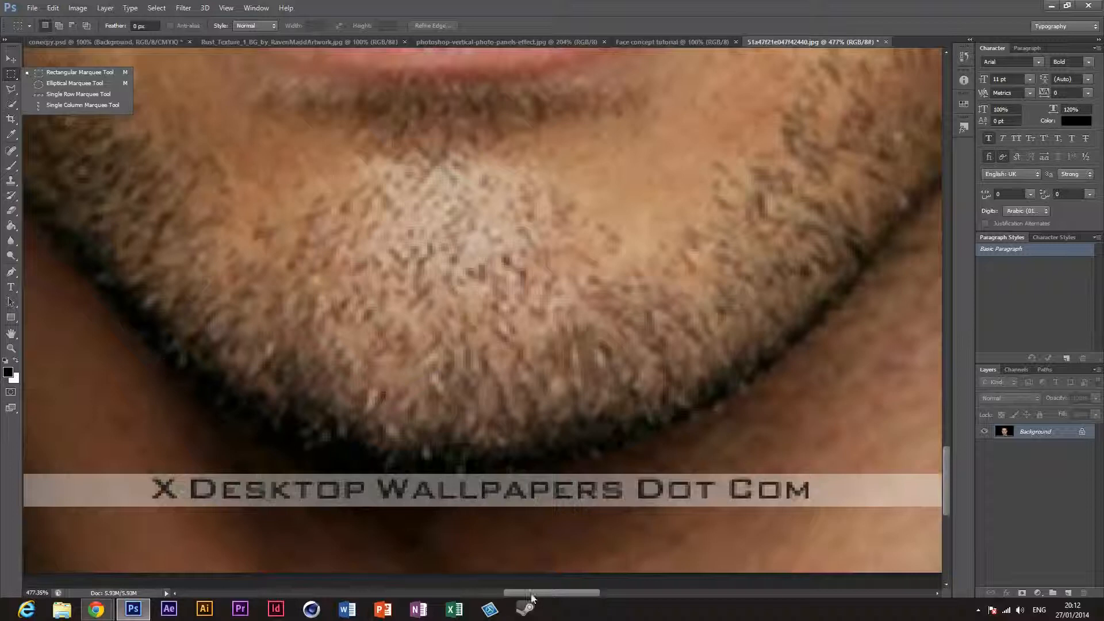
pyautogui.moveTo(531, 597); pyautogui.dragTo(267, 587)
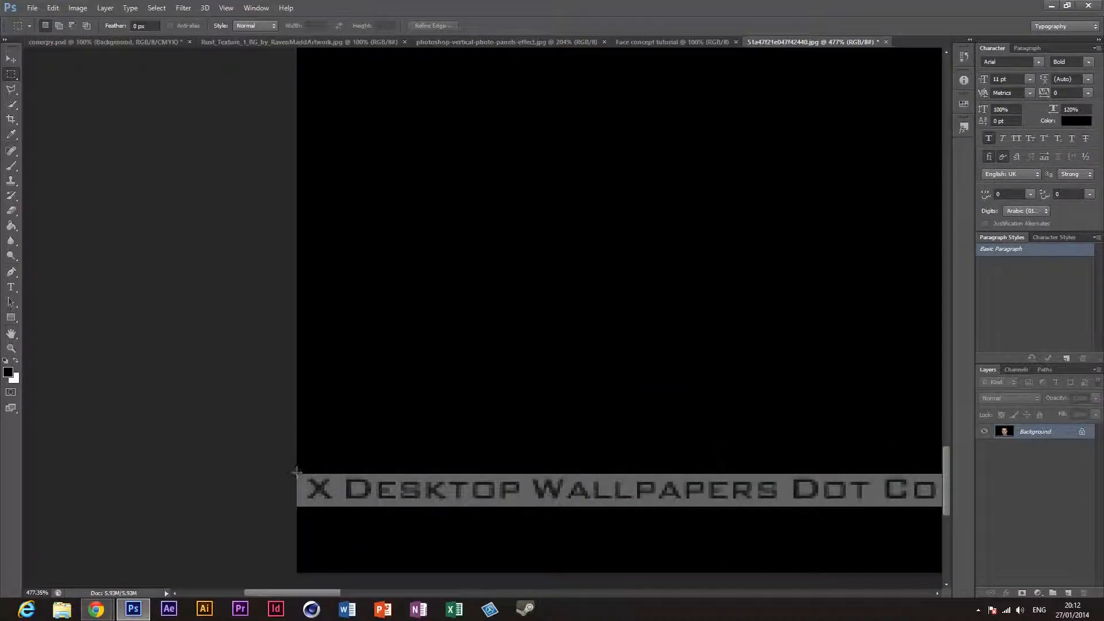
pyautogui.moveTo(296, 473); pyautogui.dragTo(734, 506)
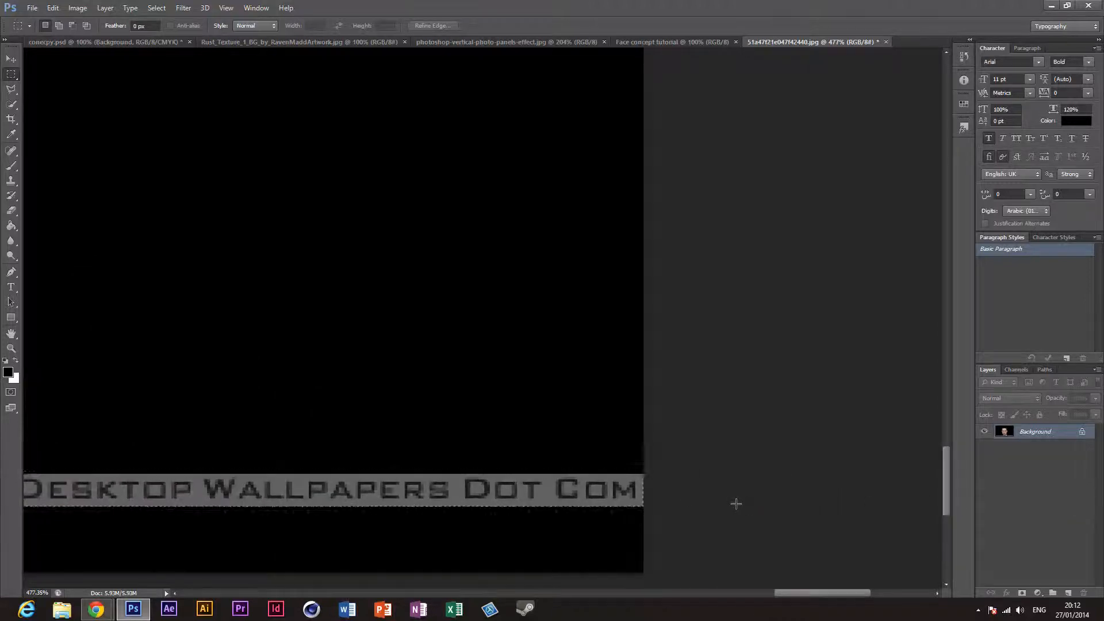
pyautogui.rightClick(466, 505)
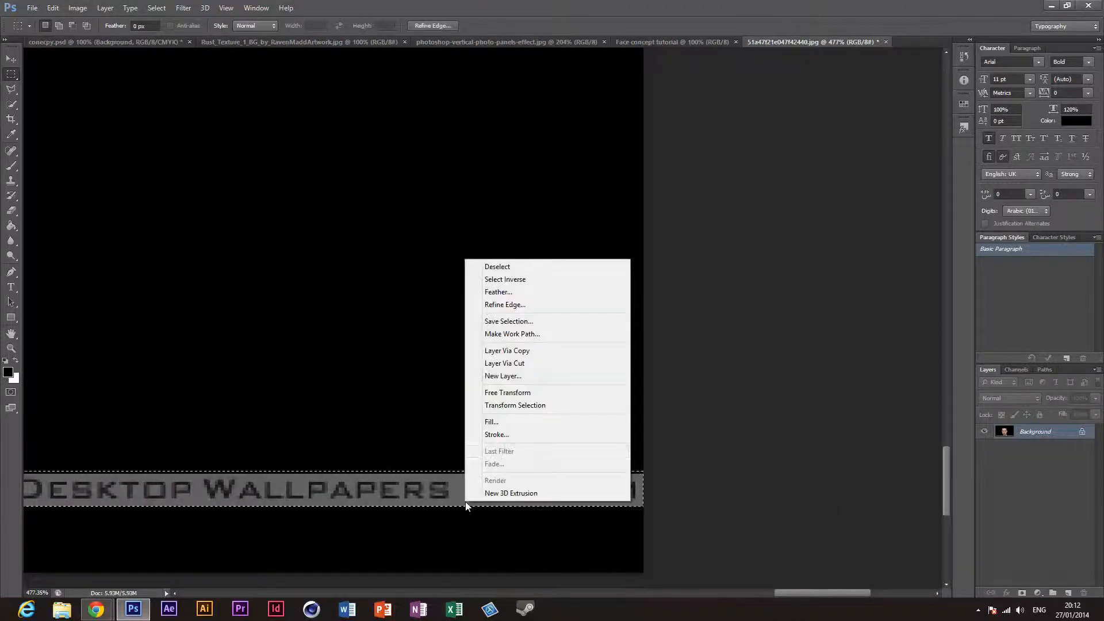
pyautogui.click(517, 424)
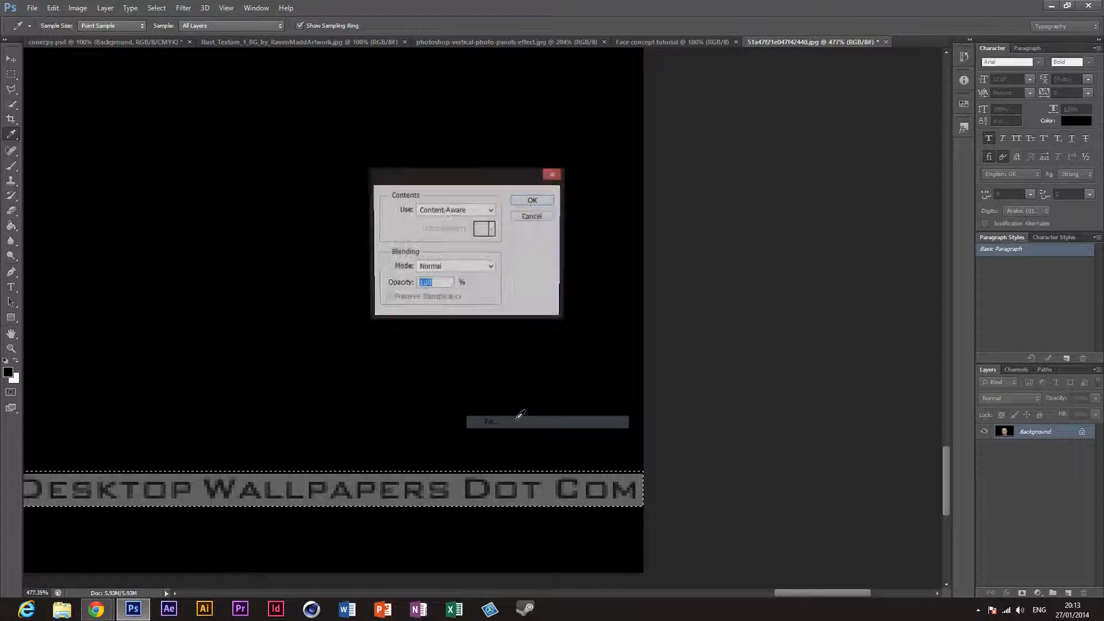
pyautogui.click(439, 212)
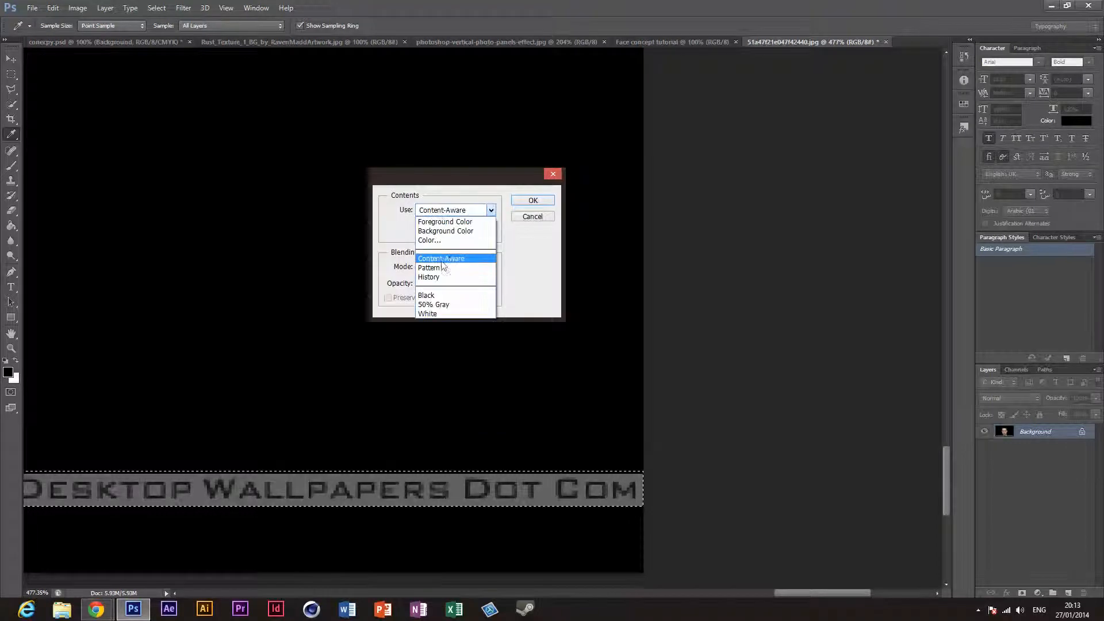
pyautogui.click(453, 259)
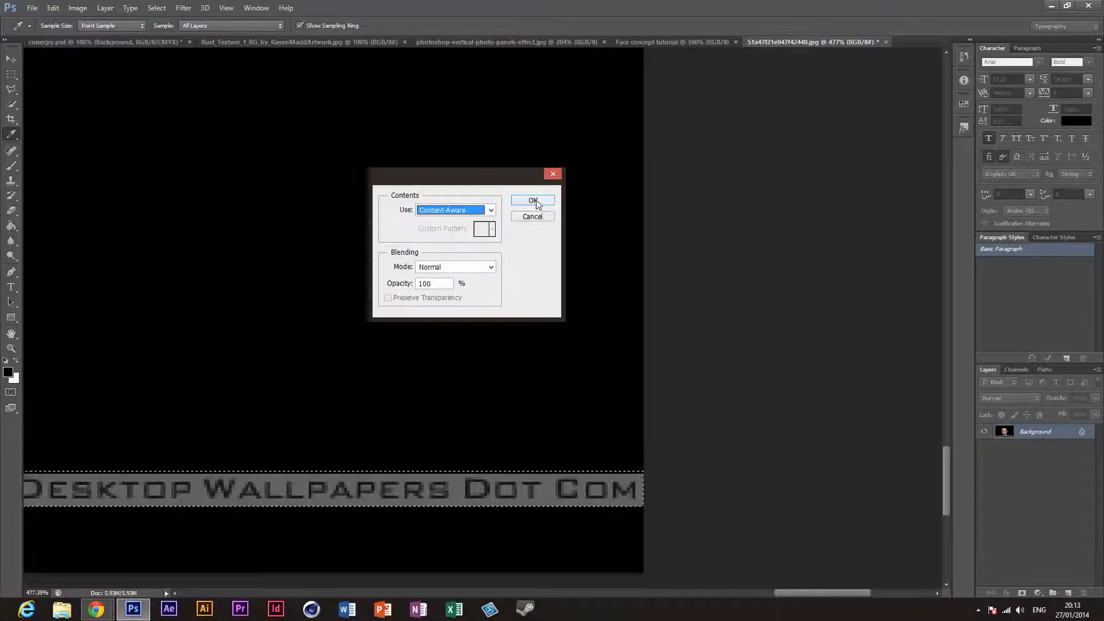
pyautogui.click(534, 201)
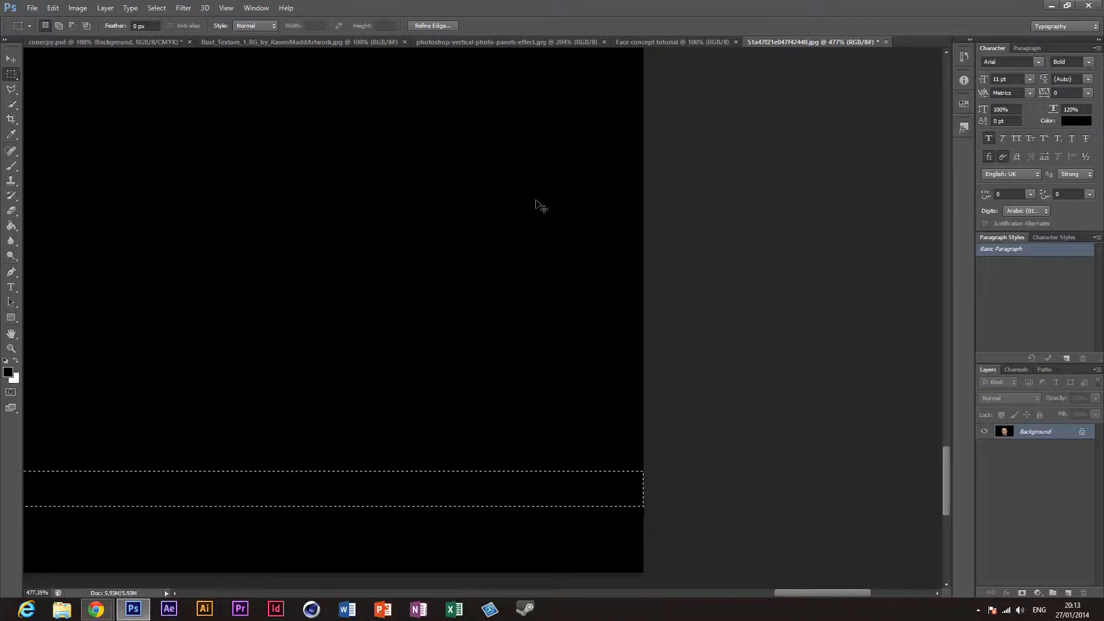
pyautogui.hotkey('ctrl', '0')
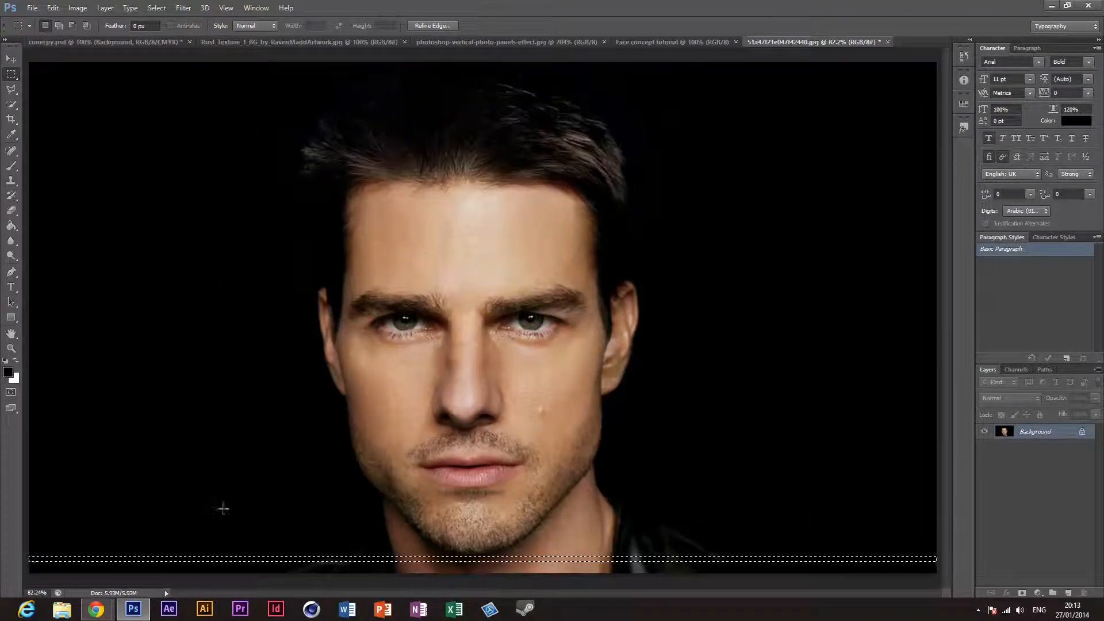
pyautogui.hotkey('ctrl', 'd')
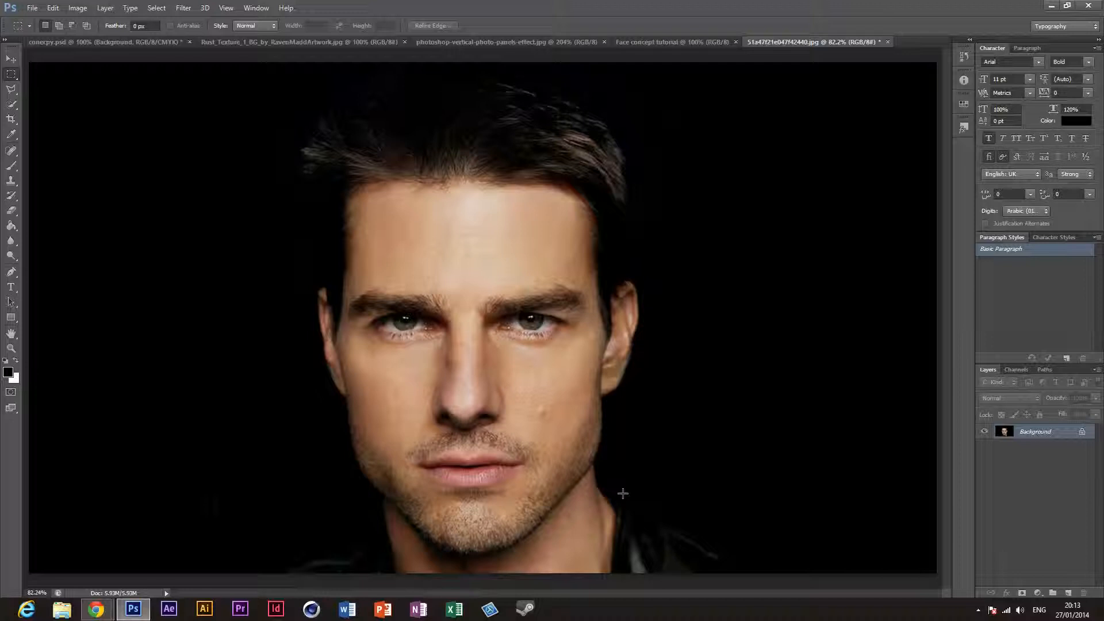
# Step: Select a rectangular patch of the black background at the portrait's lower left, fill it with Content-Aware at 100% opacity and deselect
pyautogui.moveTo(111, 462); pyautogui.dragTo(288, 532)
pyautogui.hotkey('shift', 'BackSpace')
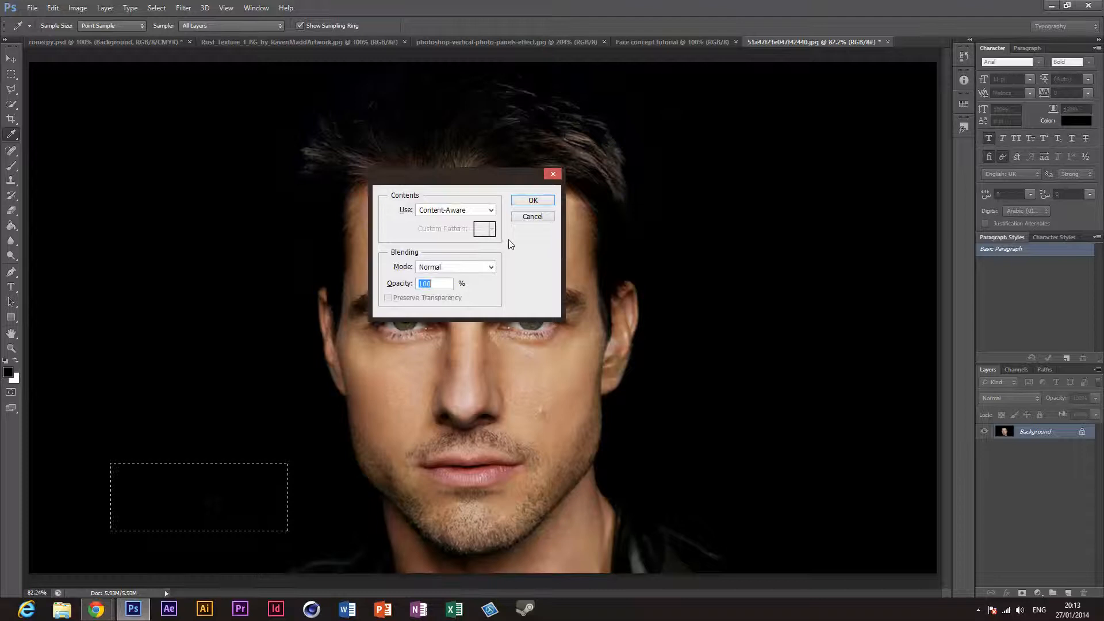
pyautogui.press('Return')
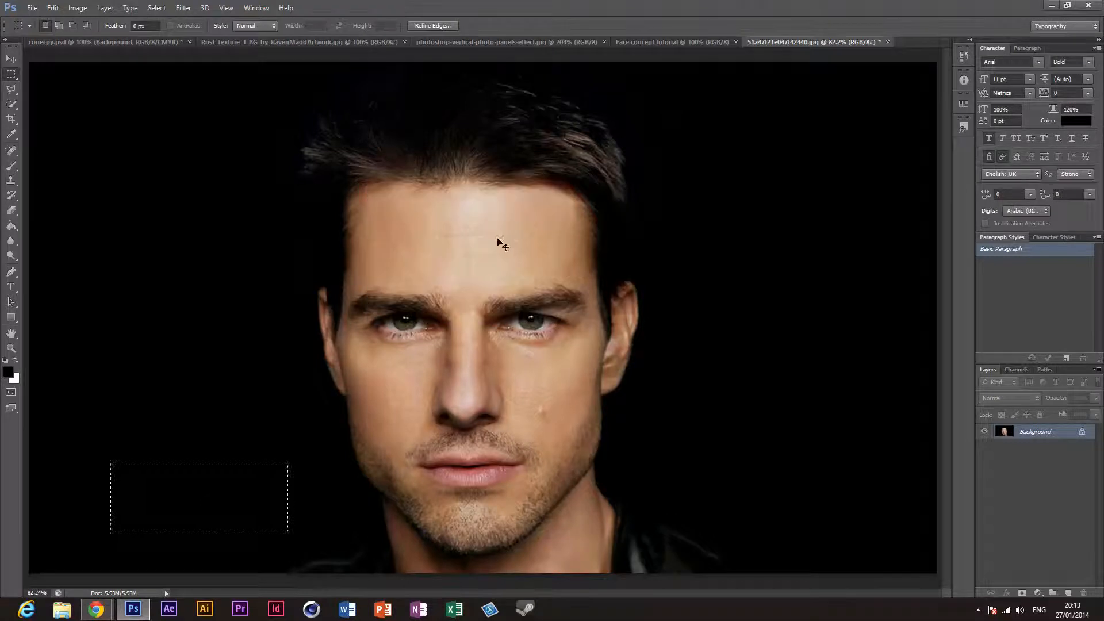
pyautogui.hotkey('ctrl', 'd')
# Step: Try Content-Aware fills on a rectangular selection around the eye and eyebrow on the image's left side
pyautogui.moveTo(368, 274); pyautogui.dragTo(480, 361)
pyautogui.hotkey('shift', 'F5')
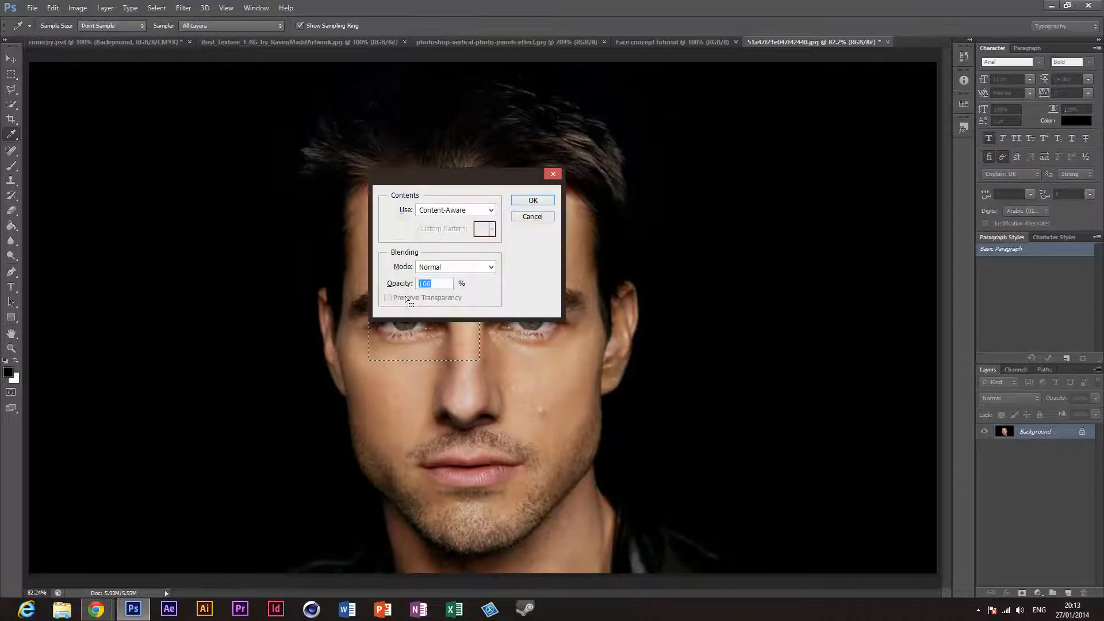
pyautogui.press('Return')
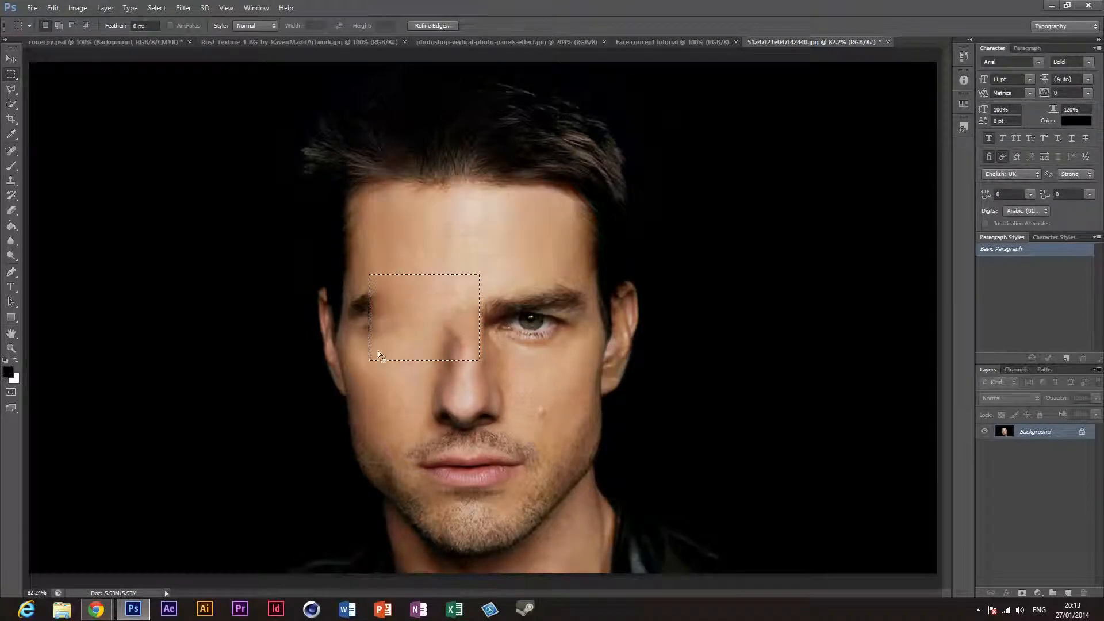
pyautogui.hotkey('shift', 'F5')
pyautogui.press('Return')
pyautogui.hotkey('shift', 'F5')
pyautogui.press('Return')
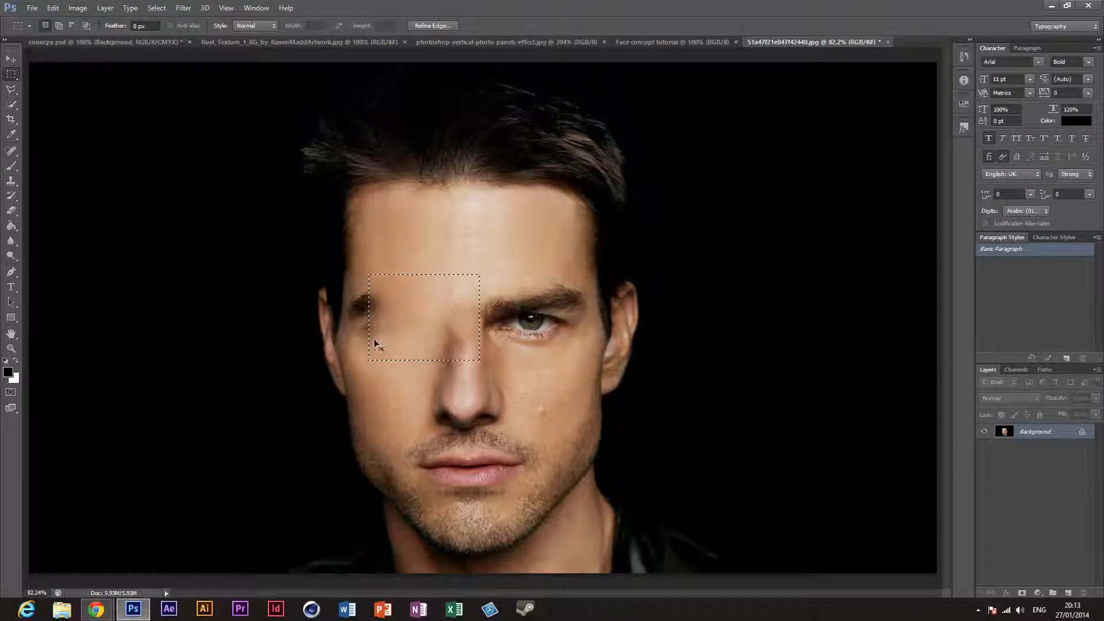
# Step: Undo the Content-Aware fills over the eye and clear the selection
pyautogui.hotkey('ctrl', 'alt', 'z')
pyautogui.hotkey('ctrl', 'alt', 'z')
pyautogui.hotkey('ctrl', 'alt', 'z')
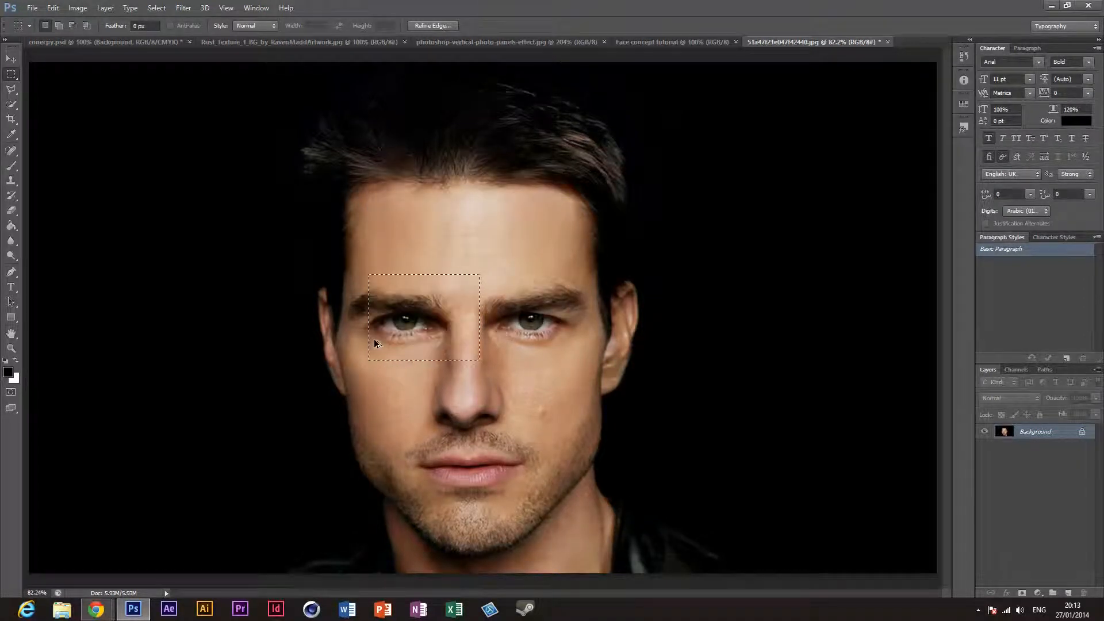
pyautogui.hotkey('ctrl', 'd')
# Step: Copy the cleaned portrait into the Face concept tutorial document as a new layer with the Move tool
pyautogui.click(12, 64)
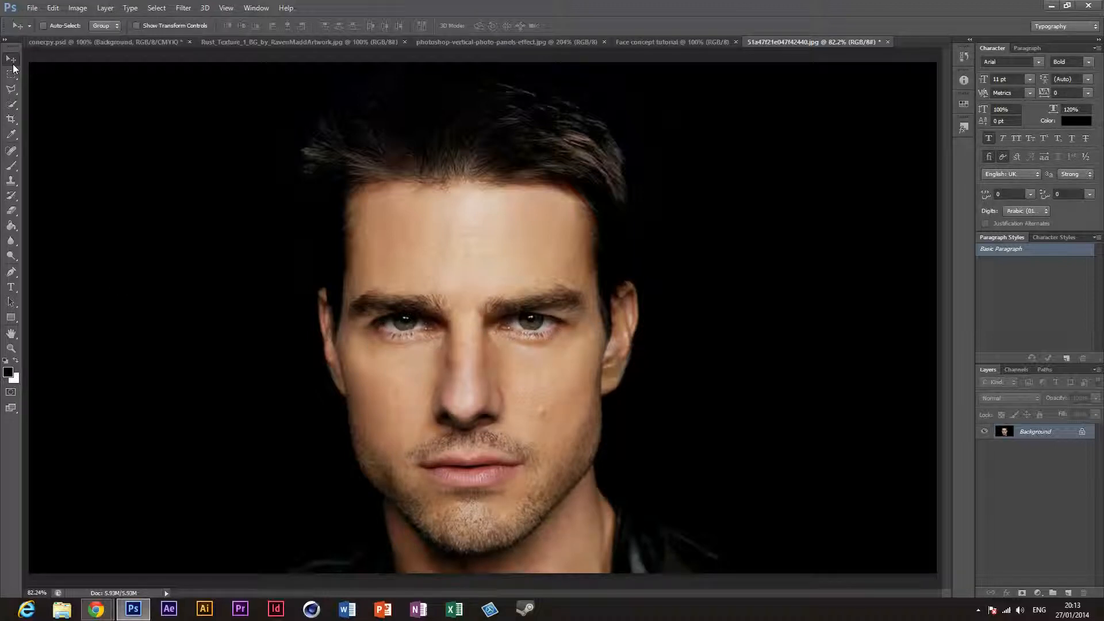
pyautogui.moveTo(650, 41); pyautogui.dragTo(441, 313)
pyautogui.moveTo(498, 342); pyautogui.dragTo(583, 235)
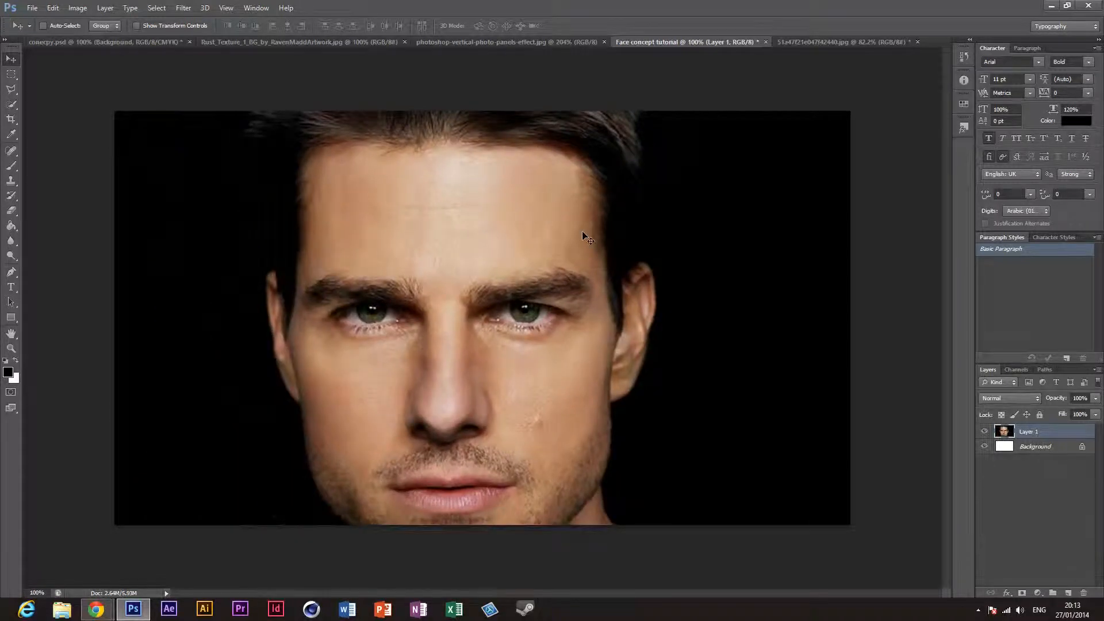
# Step: Scale the portrait layer down to about 32.5% with Free Transform and place it on the white canvas
pyautogui.hotkey('ctrl', '+')
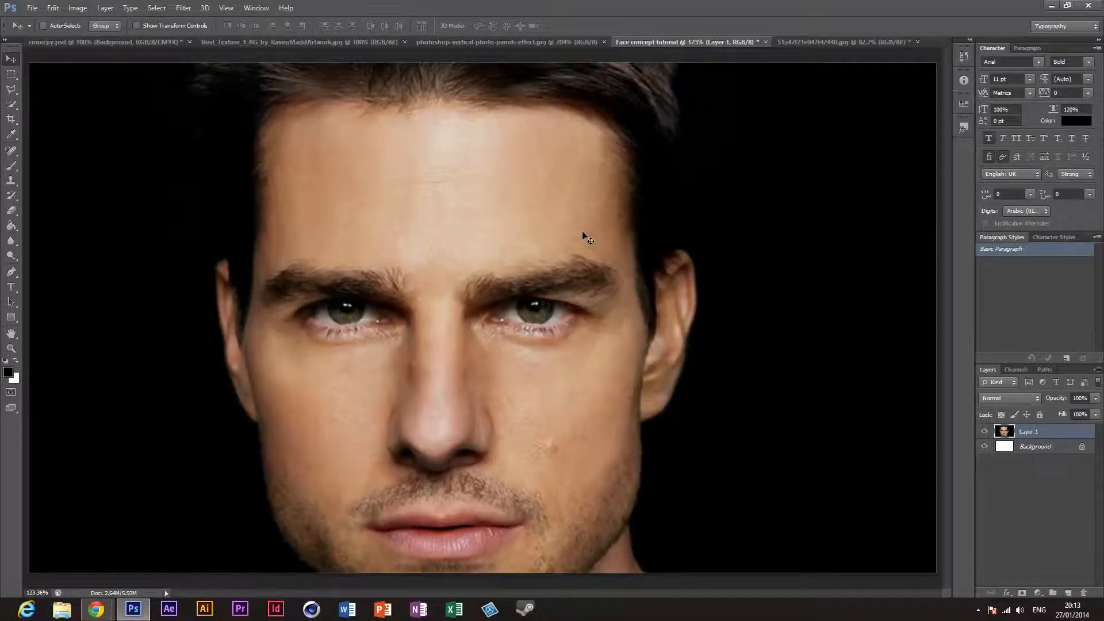
pyautogui.hotkey('ctrl', 't')
pyautogui.hotkey('ctrl', '0')
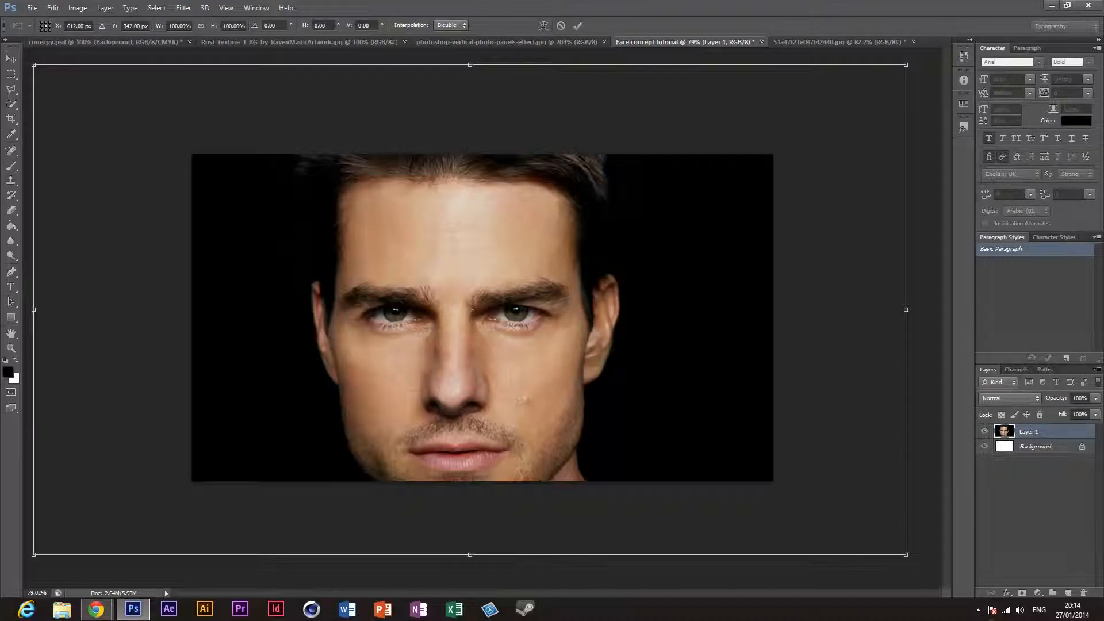
pyautogui.moveTo(906, 556); pyautogui.dragTo(316, 222)
pyautogui.moveTo(249, 187); pyautogui.dragTo(528, 341)
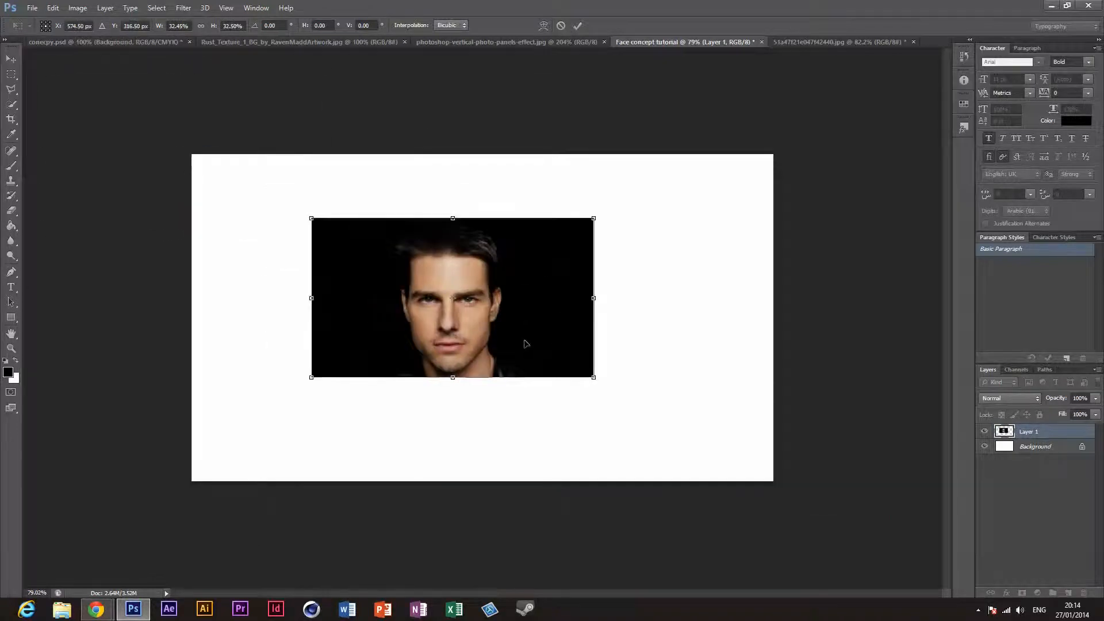
pyautogui.press('Return')
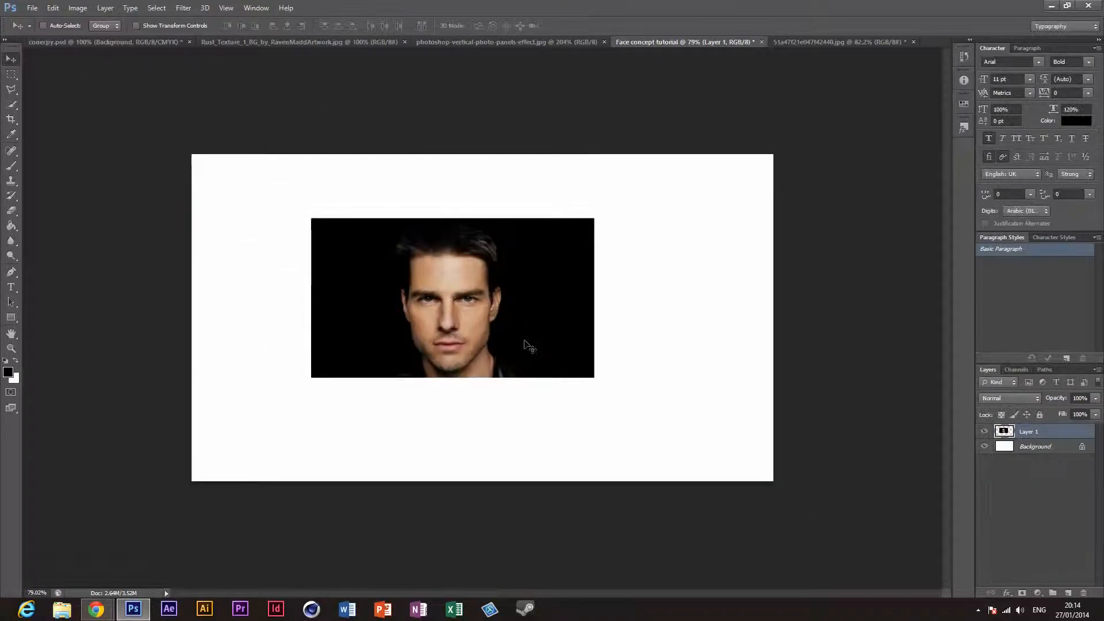
pyautogui.hotkey('ctrl', '0')
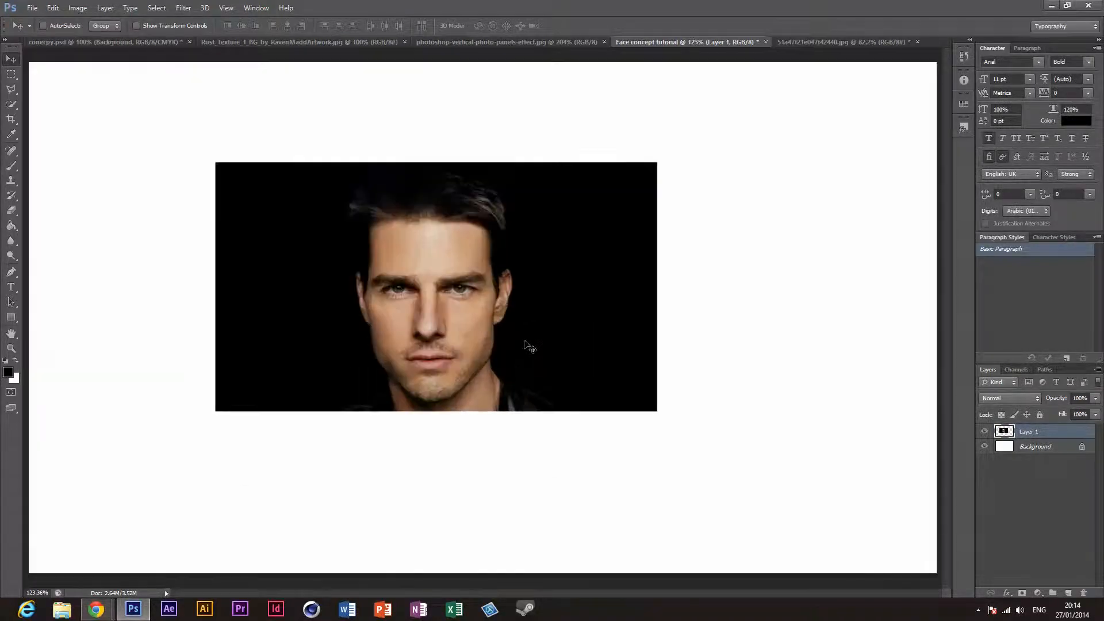
pyautogui.moveTo(397, 290)
pyautogui.mouseDown()
pyautogui.moveTo(504, 261)
pyautogui.moveTo(393, 306)
pyautogui.mouseUp()
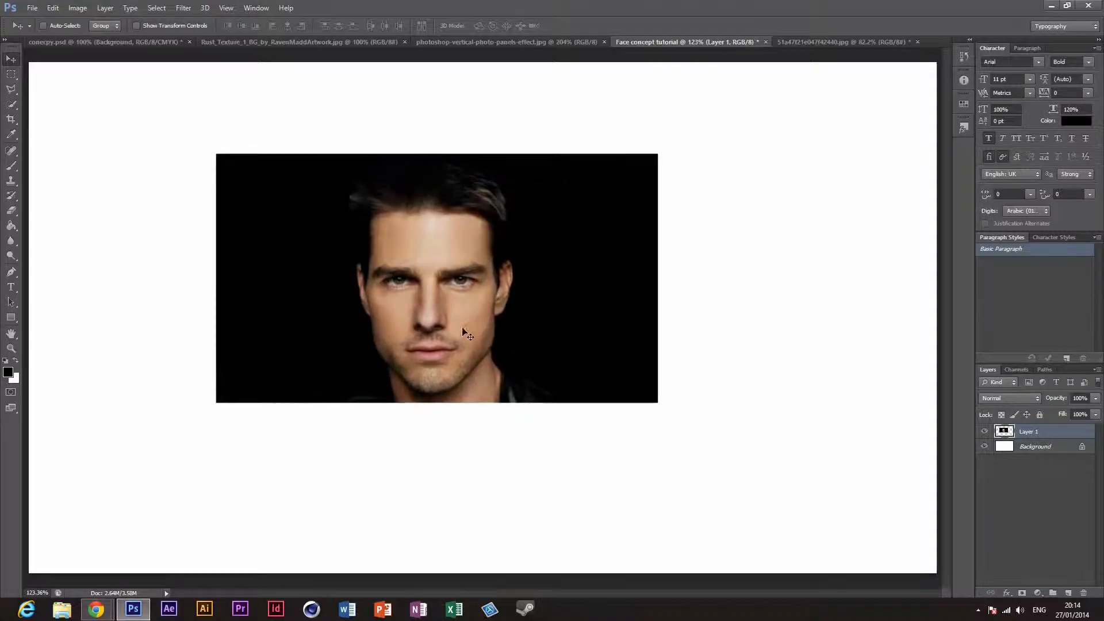
# Step: Enlarge the portrait layer to about 139.5% with Free Transform and position it slightly left of the canvas centre
pyautogui.hotkey('ctrl', 't')
pyautogui.moveTo(558, 329); pyautogui.dragTo(465, 276)
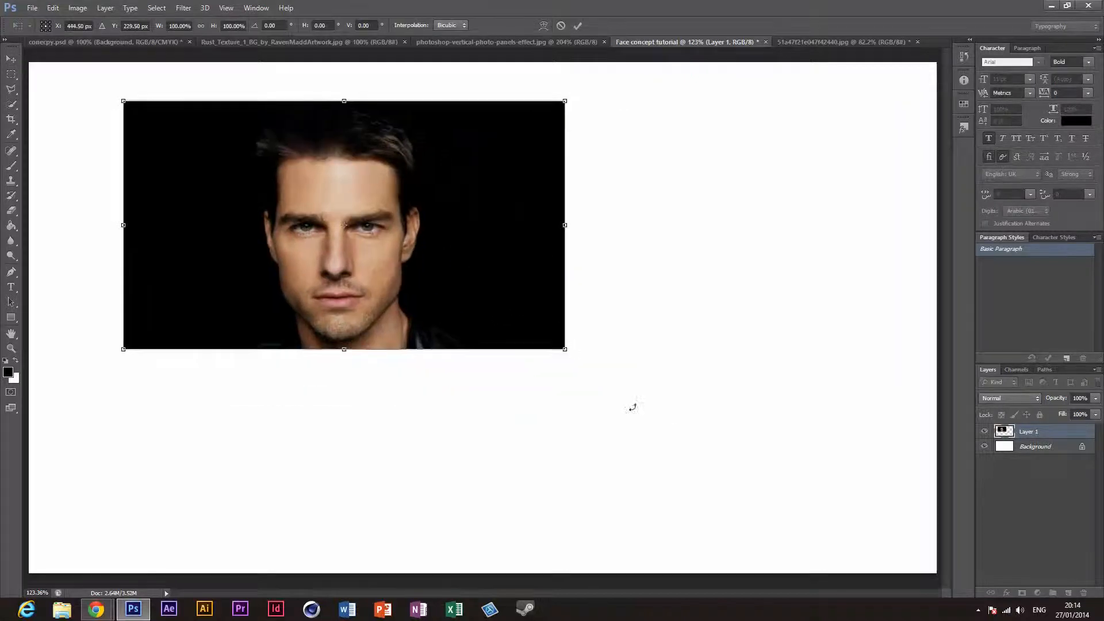
pyautogui.moveTo(569, 351); pyautogui.dragTo(878, 475)
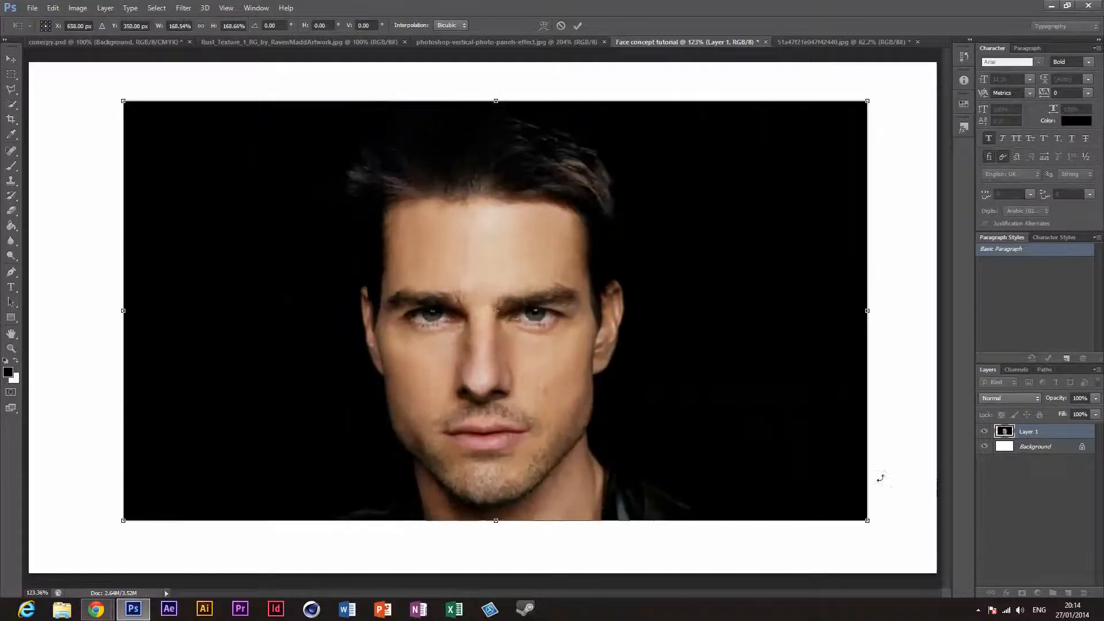
pyautogui.moveTo(774, 451); pyautogui.dragTo(754, 439)
pyautogui.moveTo(844, 510); pyautogui.dragTo(727, 437)
pyautogui.moveTo(562, 311); pyautogui.dragTo(605, 347)
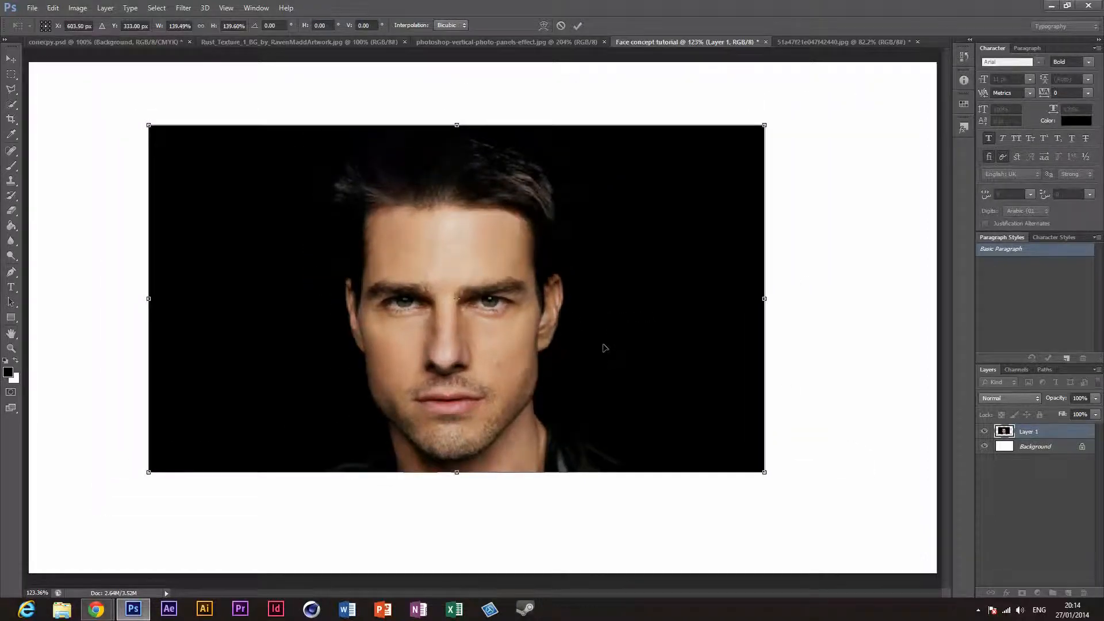
pyautogui.press('Return')
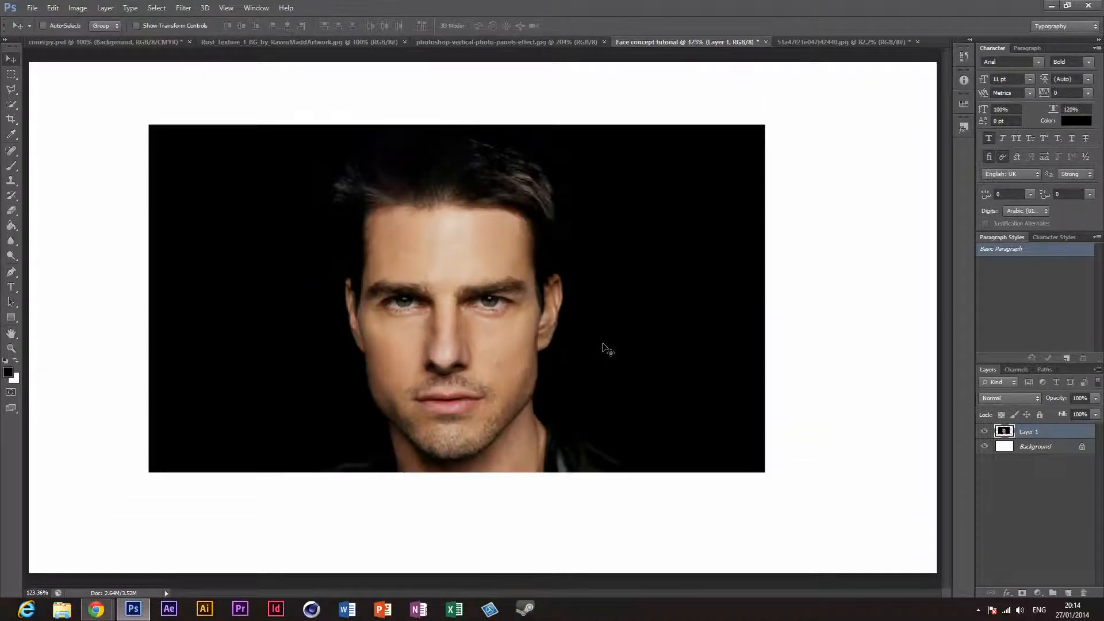
# Step: Compare the vertical panels reference with the source portrait and return to the Face concept tutorial document
pyautogui.click(496, 46)
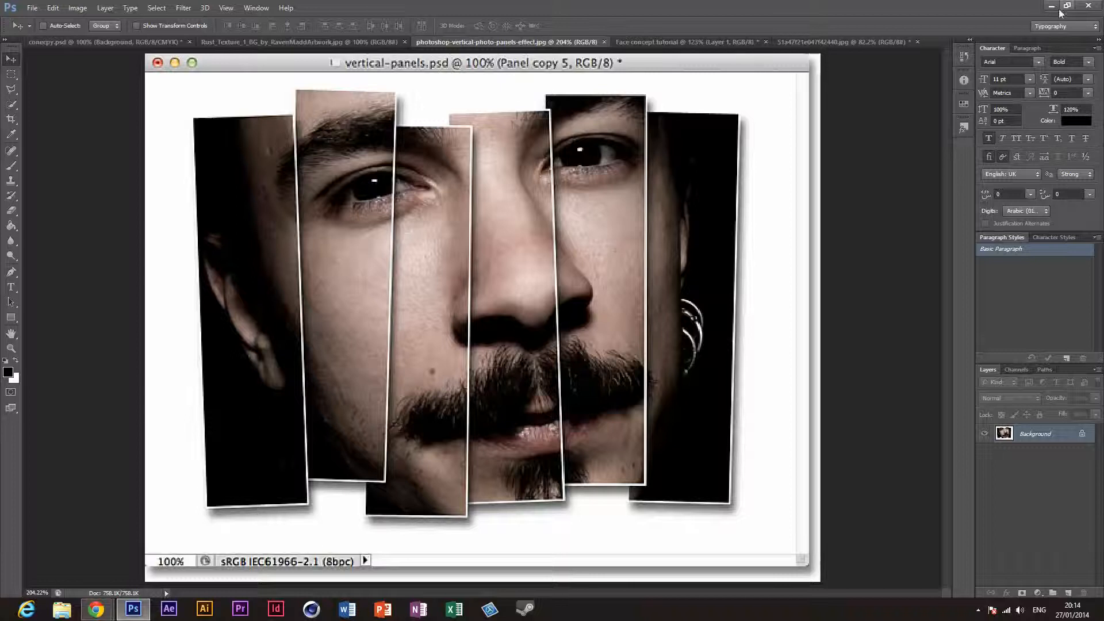
pyautogui.click(820, 42)
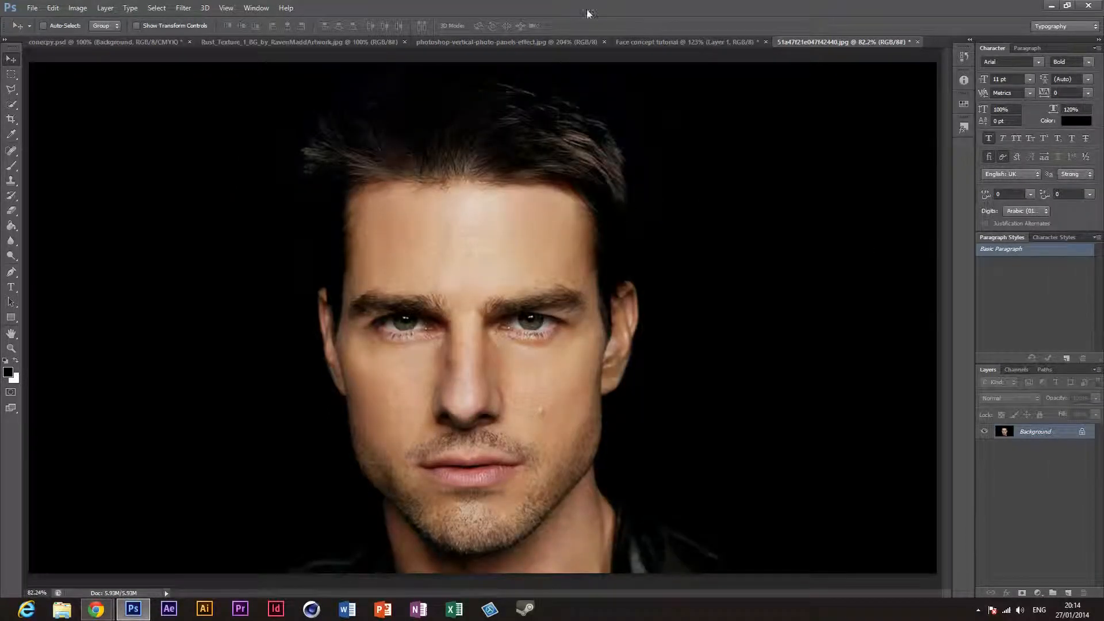
pyautogui.click(650, 42)
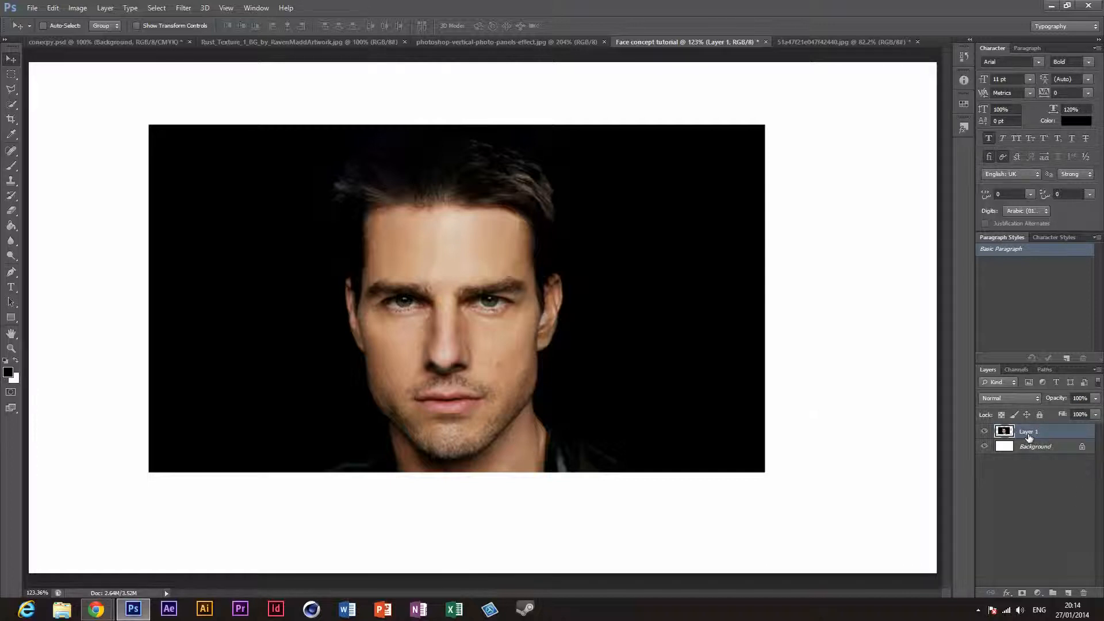
# Step: Rename the portrait layer as Face
pyautogui.click(978, 609)
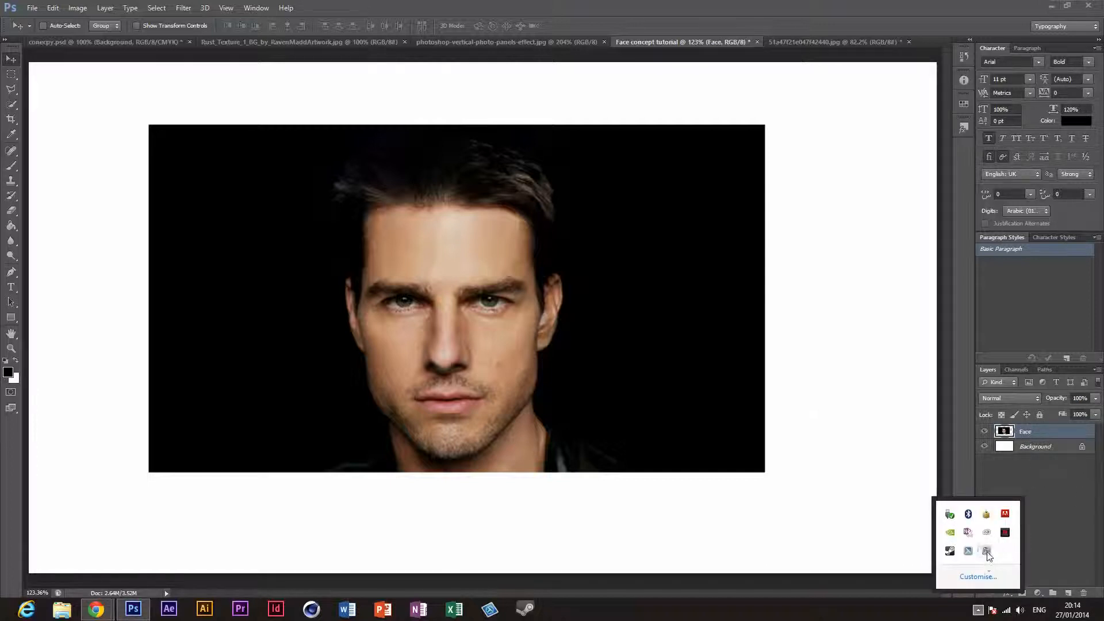
pyautogui.click(1042, 477)
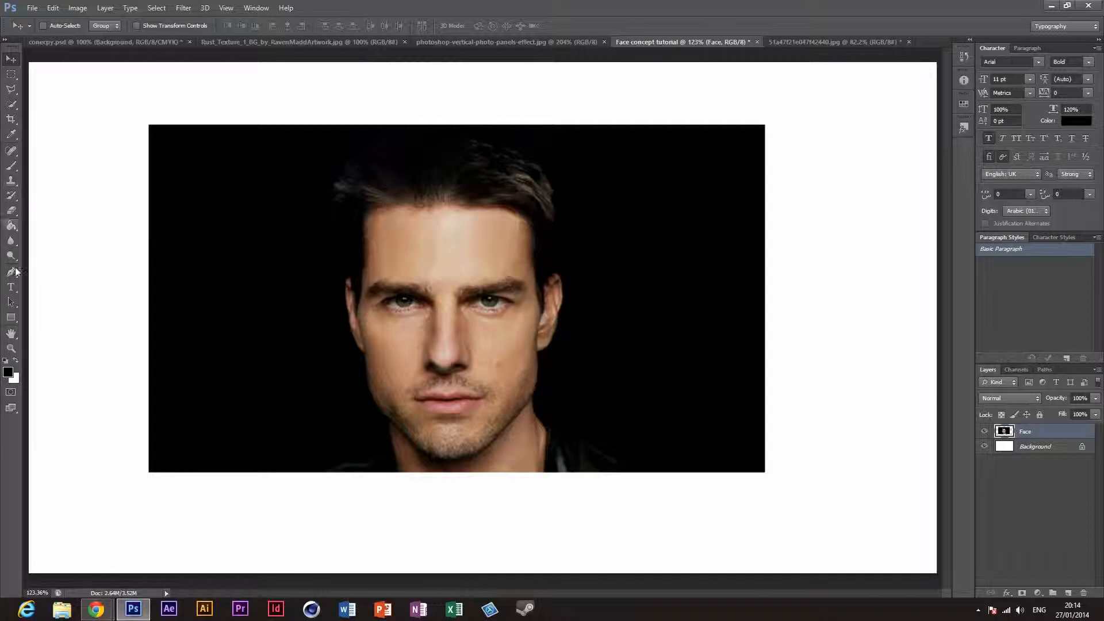
# Step: Choose the Rectangle tool, check the vertical panels reference and return to the Face concept tutorial document
pyautogui.click(11, 318)
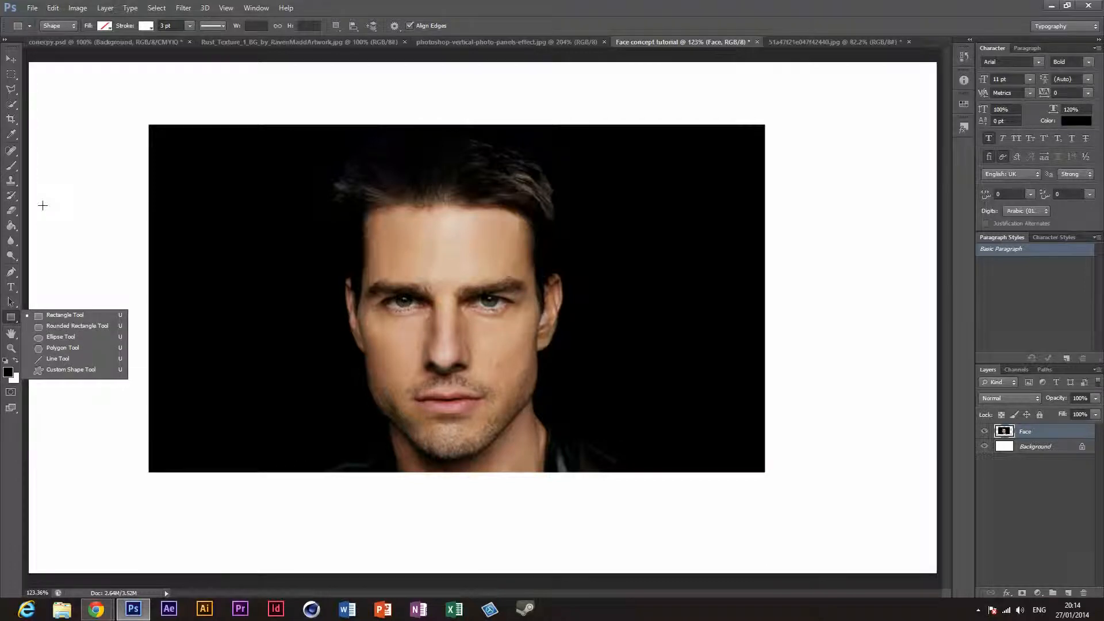
pyautogui.click(69, 186)
pyautogui.click(510, 239)
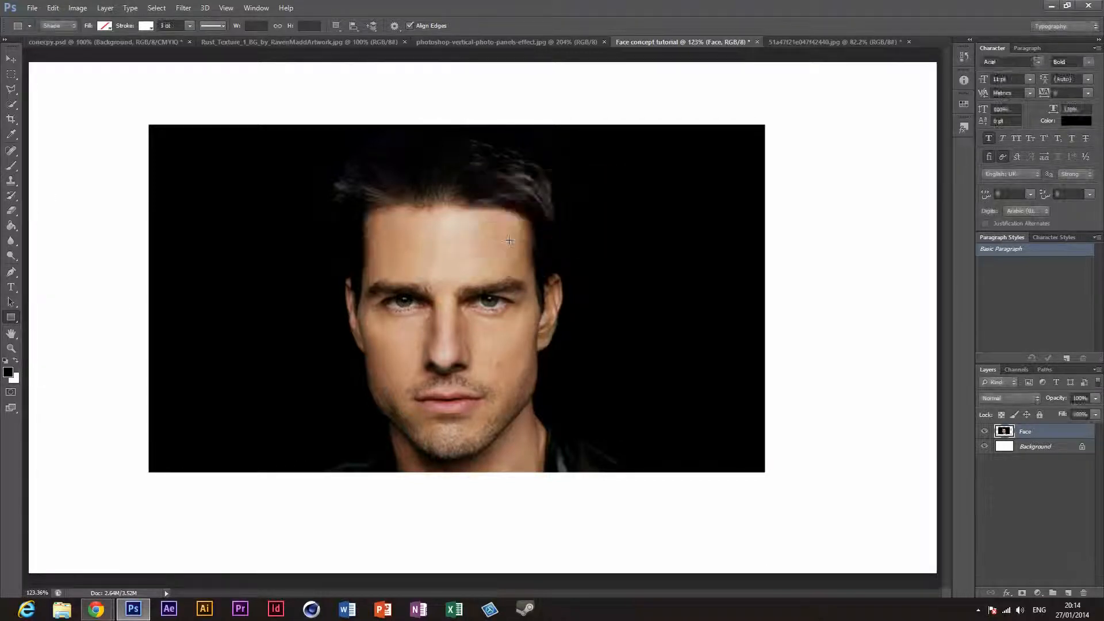
pyautogui.click(499, 240)
pyautogui.click(498, 240)
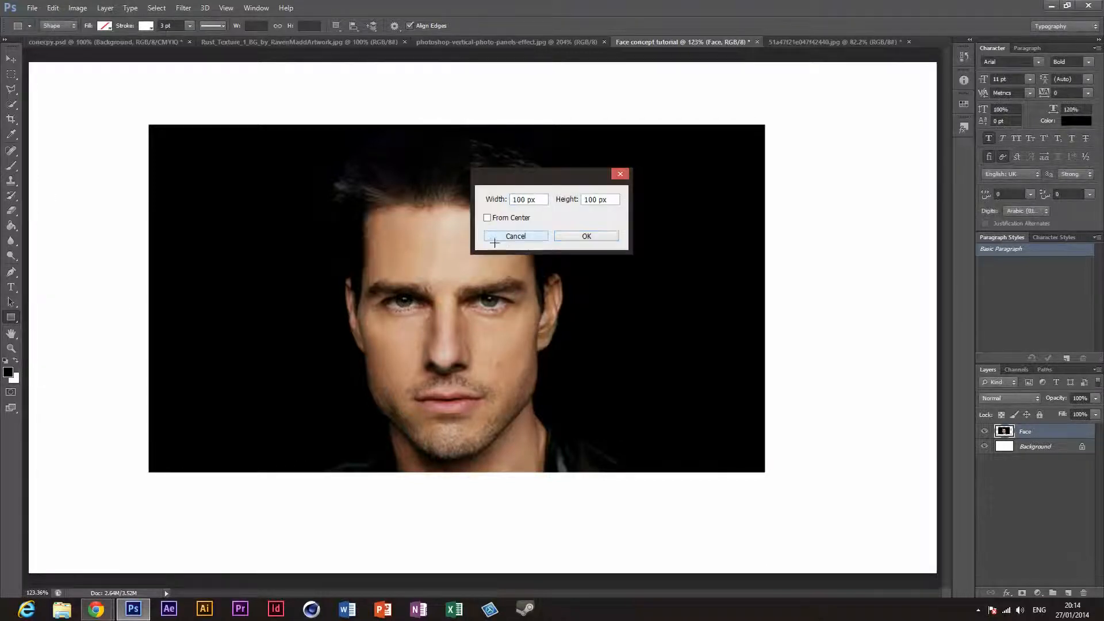
pyautogui.click(529, 45)
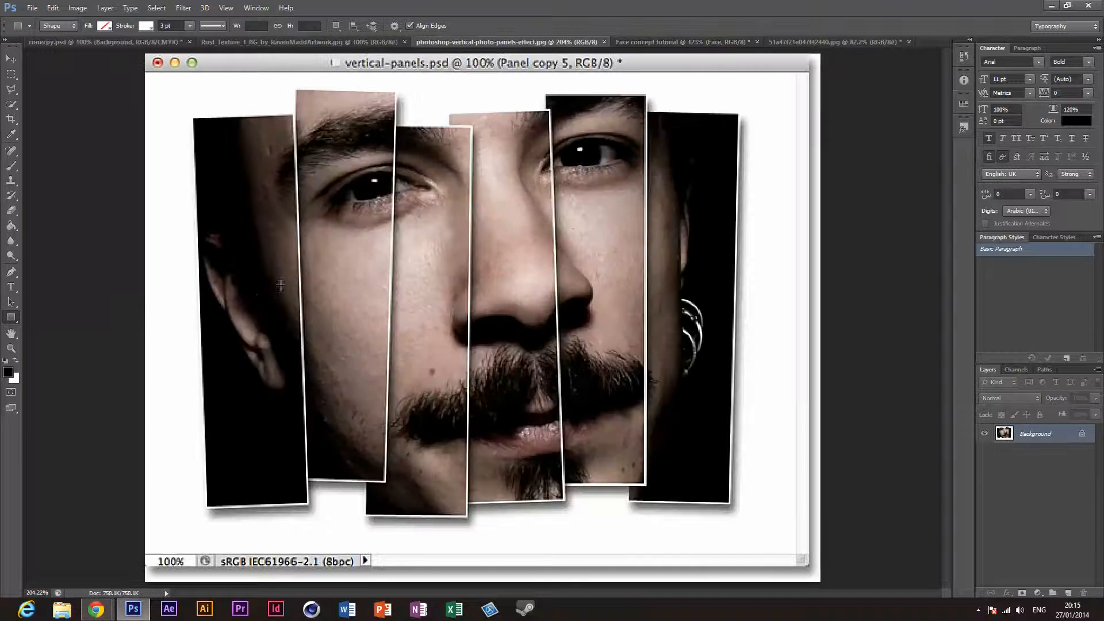
pyautogui.click(800, 42)
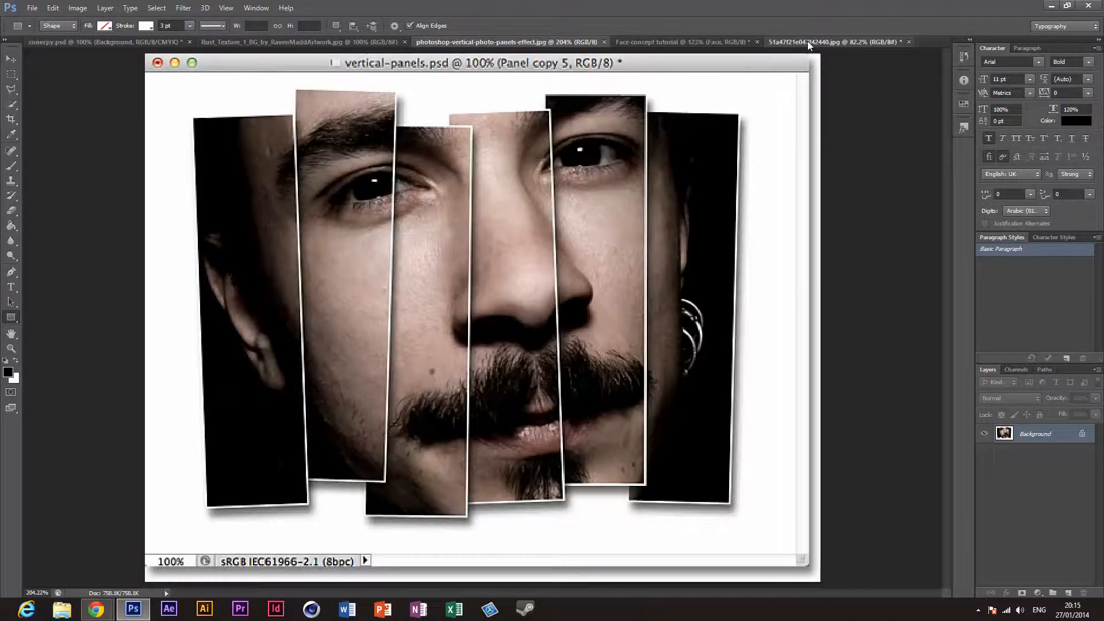
pyautogui.click(681, 39)
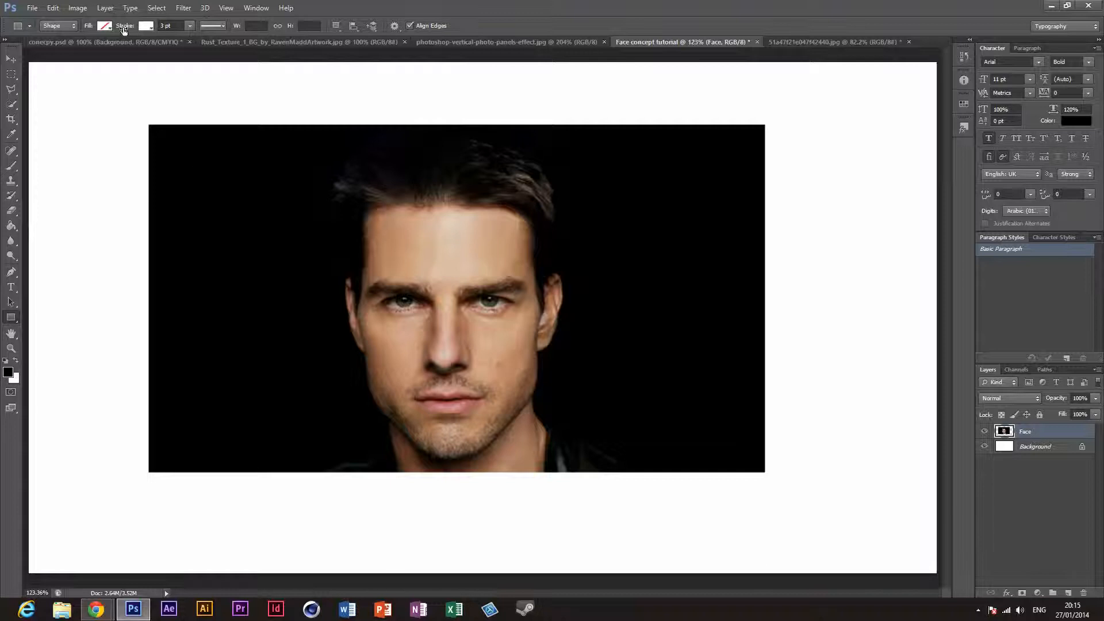
# Step: Try a 1 pt white stroke with no fill on a rectangle about 163 × 291 px beside the face, and undo the rectangle
pyautogui.click(105, 26)
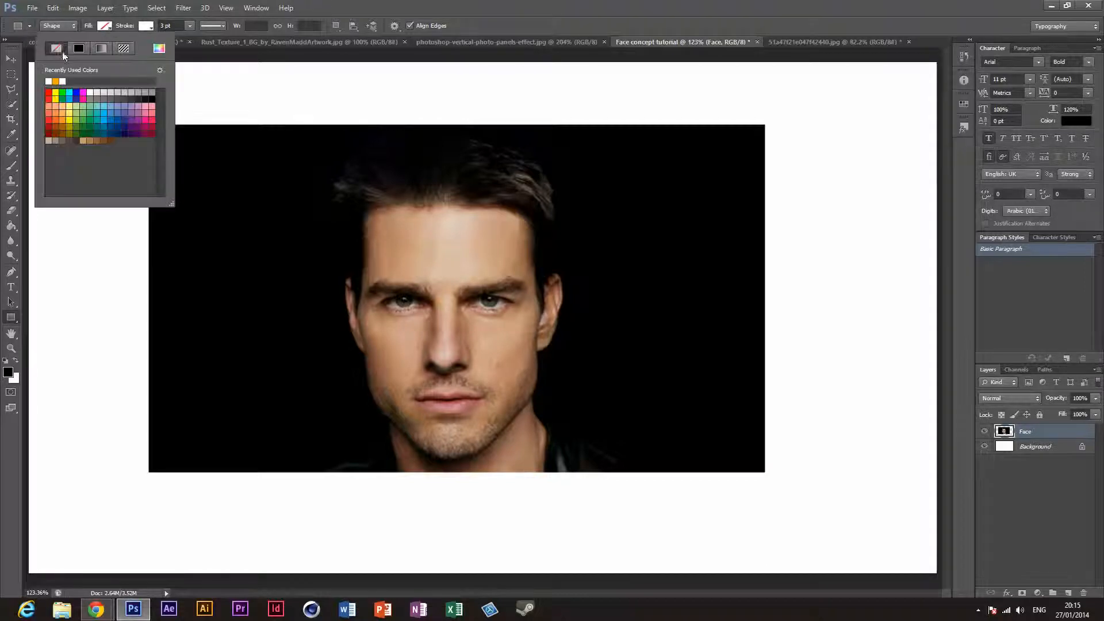
pyautogui.click(153, 26)
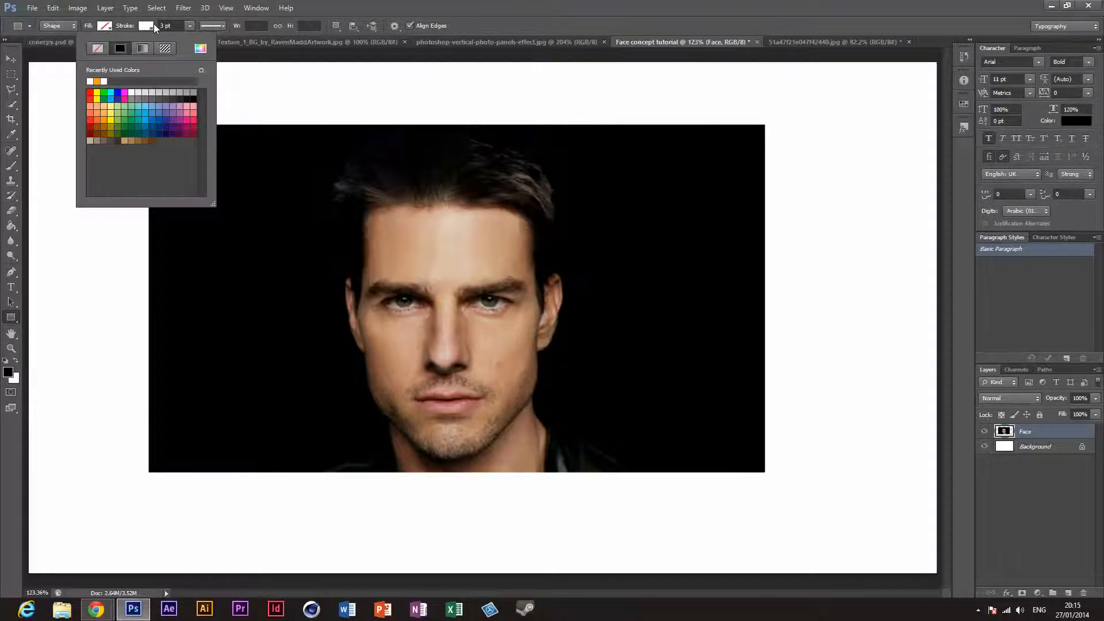
pyautogui.click(187, 28)
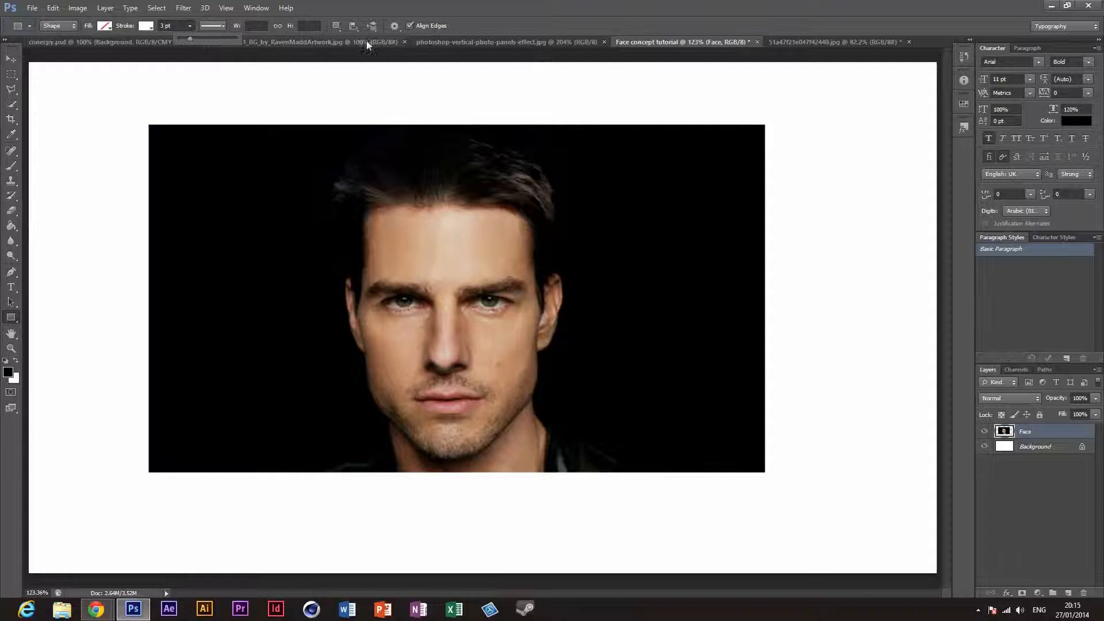
pyautogui.moveTo(178, 26); pyautogui.dragTo(77, 27)
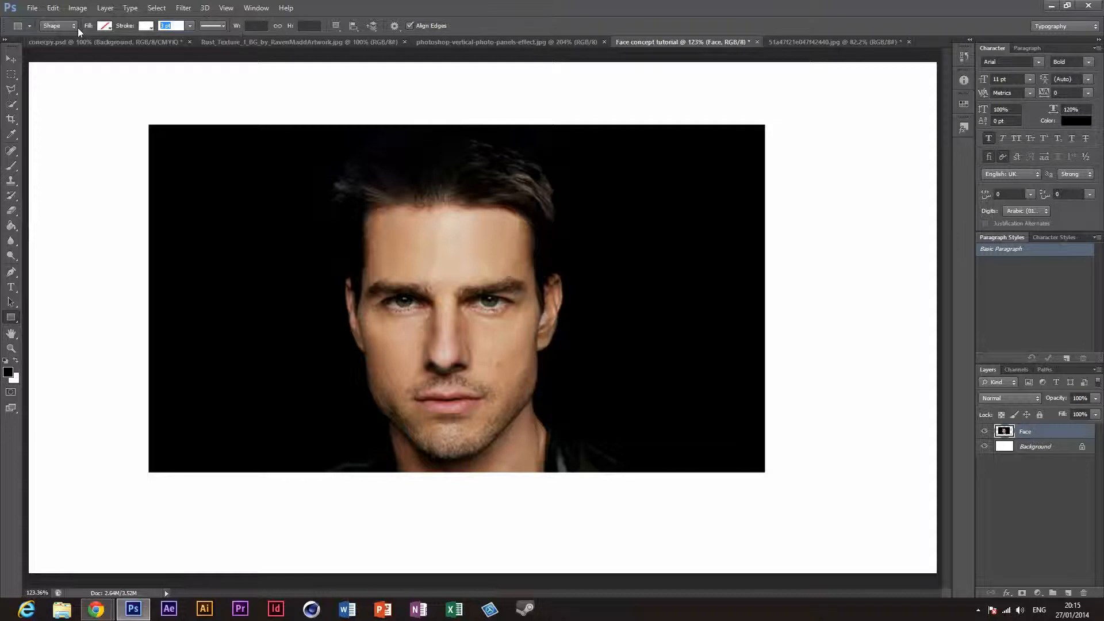
pyautogui.write('1')
pyautogui.moveTo(202, 208); pyautogui.dragTo(315, 413)
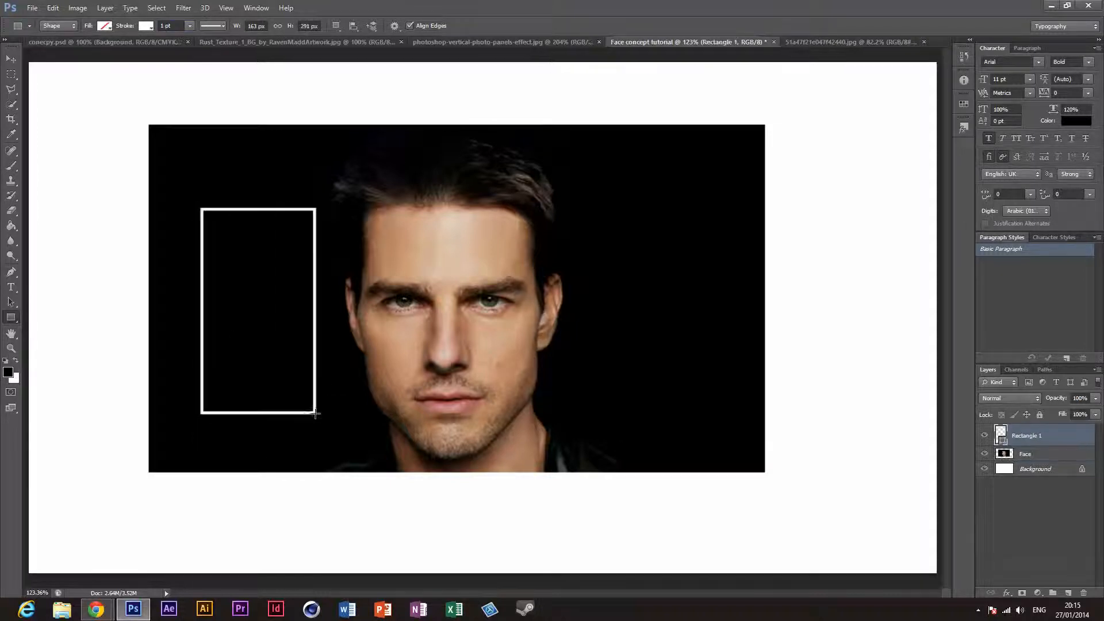
pyautogui.hotkey('ctrl', 'z')
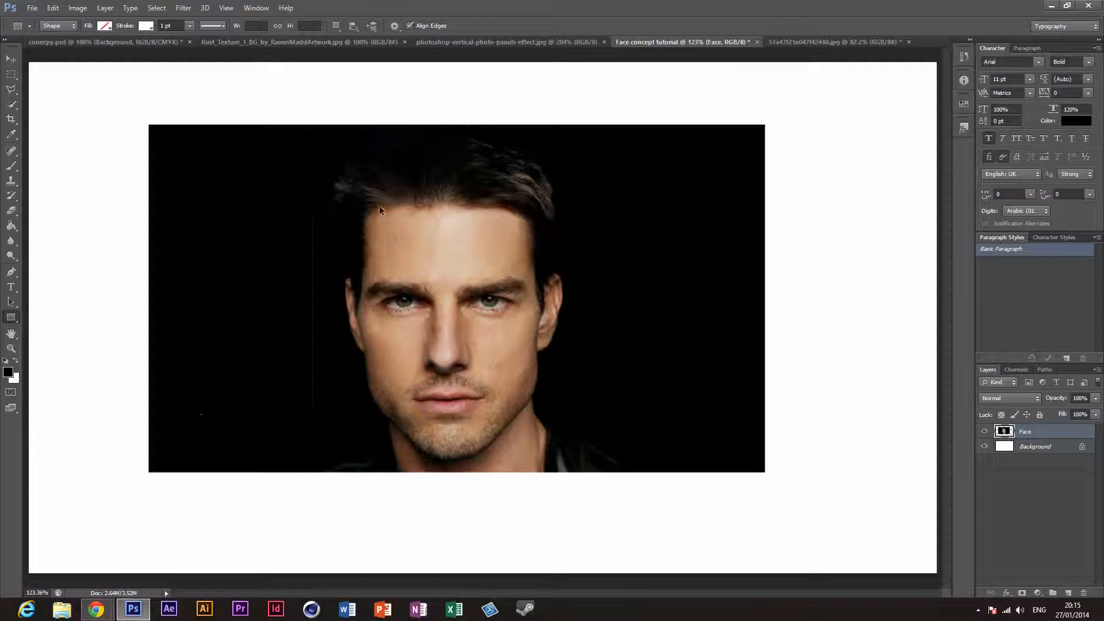
# Step: Set the rectangle's stroke width to 0.5 pt, test it on a rectangle about 115 × 257 px, and undo that rectangle
pyautogui.click(449, 40)
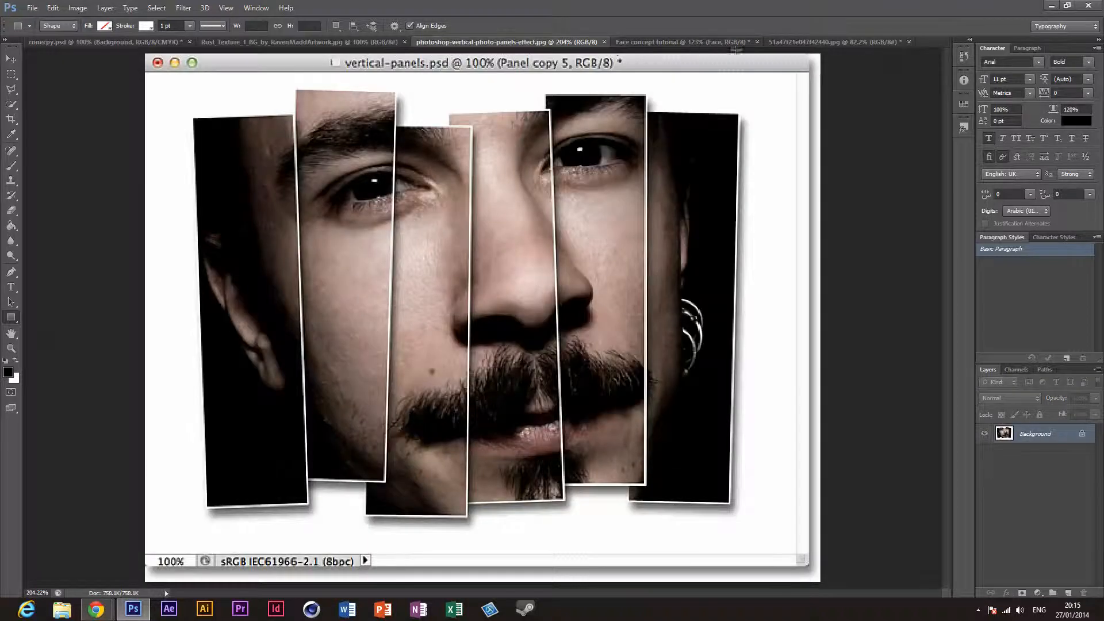
pyautogui.click(703, 42)
pyautogui.click(172, 25)
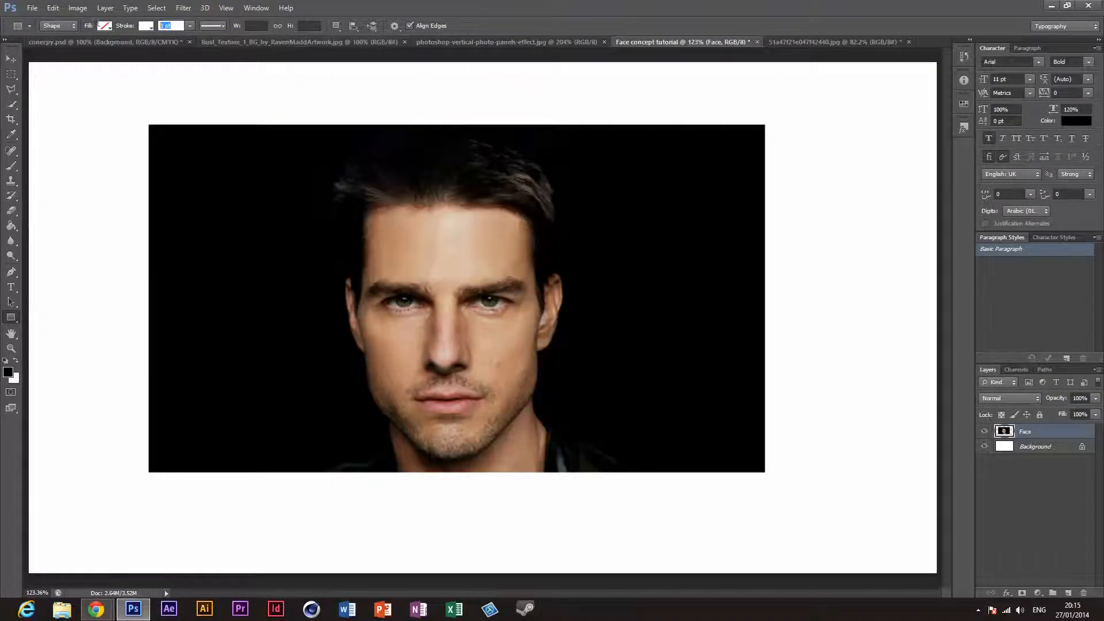
pyautogui.write('.5')
pyautogui.press('Return')
pyautogui.moveTo(241, 199); pyautogui.dragTo(321, 380)
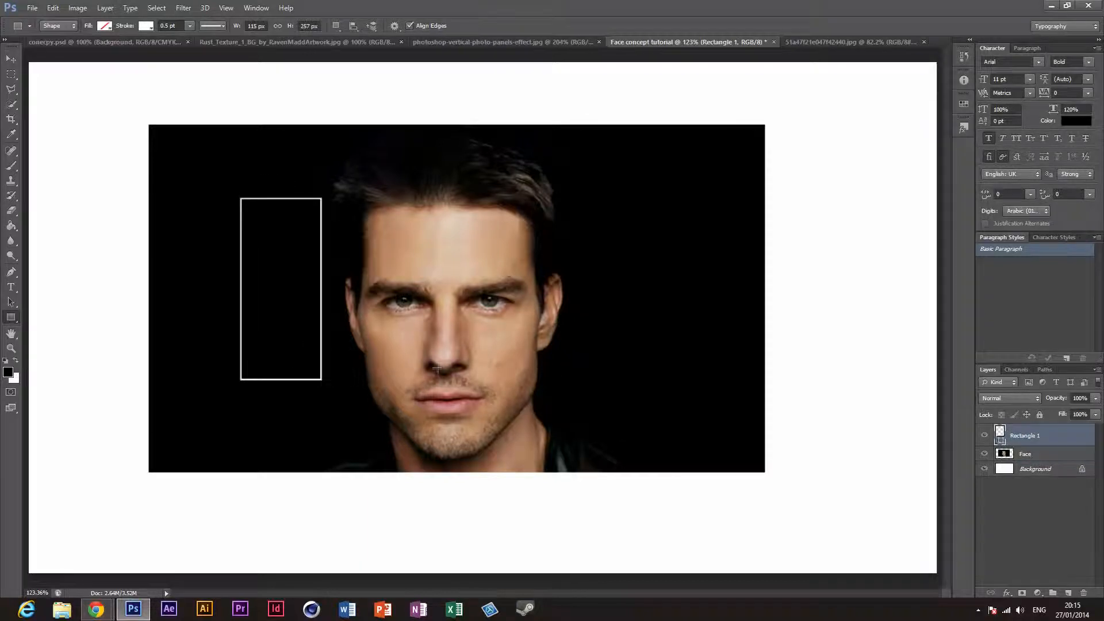
pyautogui.hotkey('ctrl', 'z')
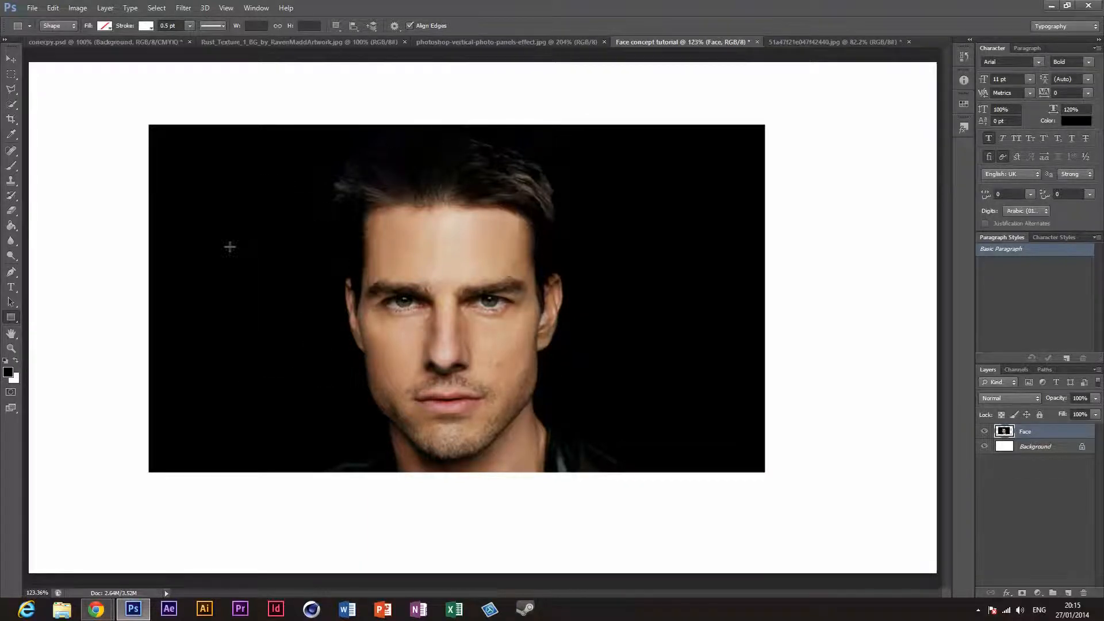
# Step: Try panel rectangles of about 149 × 299 px and 179 × 311 px, compare with the panels reference, and undo the drawn shapes
pyautogui.moveTo(195, 176); pyautogui.dragTo(301, 388)
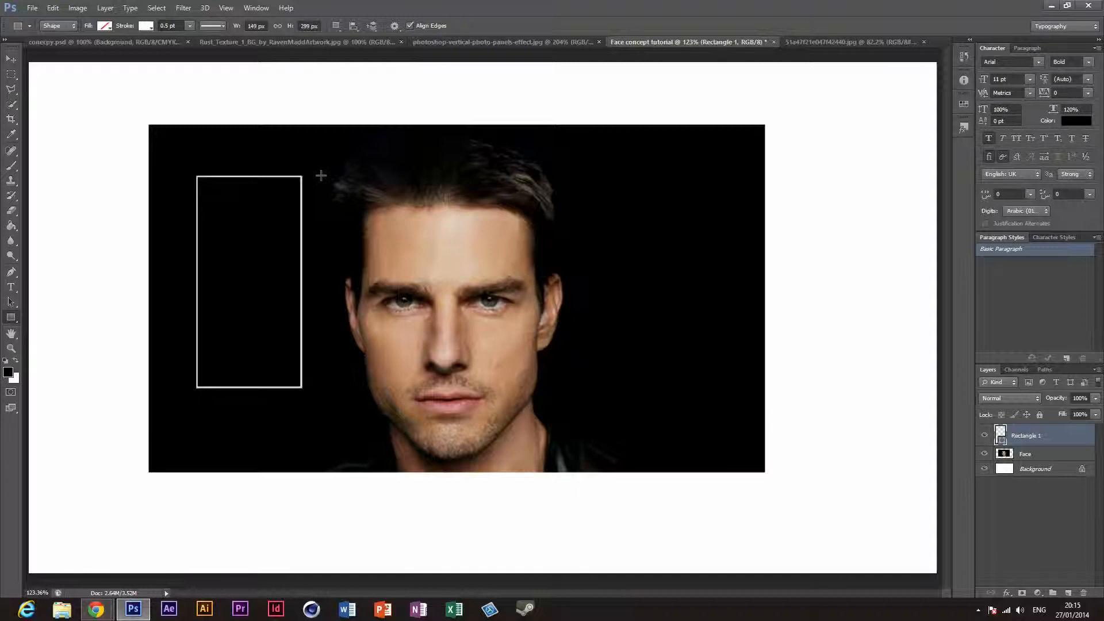
pyautogui.moveTo(321, 176); pyautogui.dragTo(446, 393)
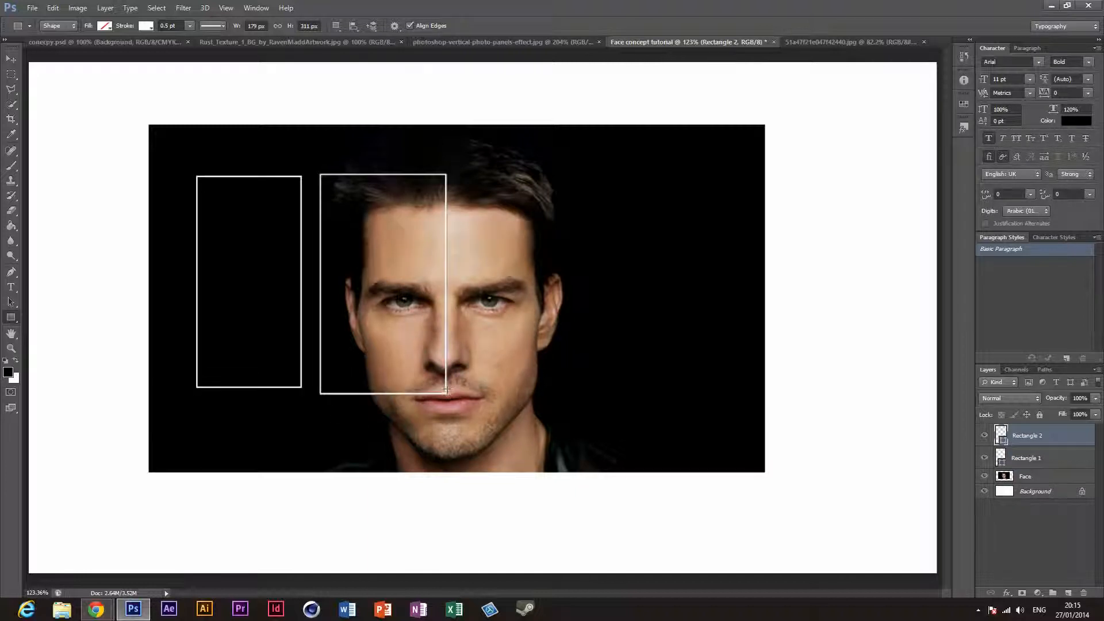
pyautogui.hotkey('ctrl', 'z')
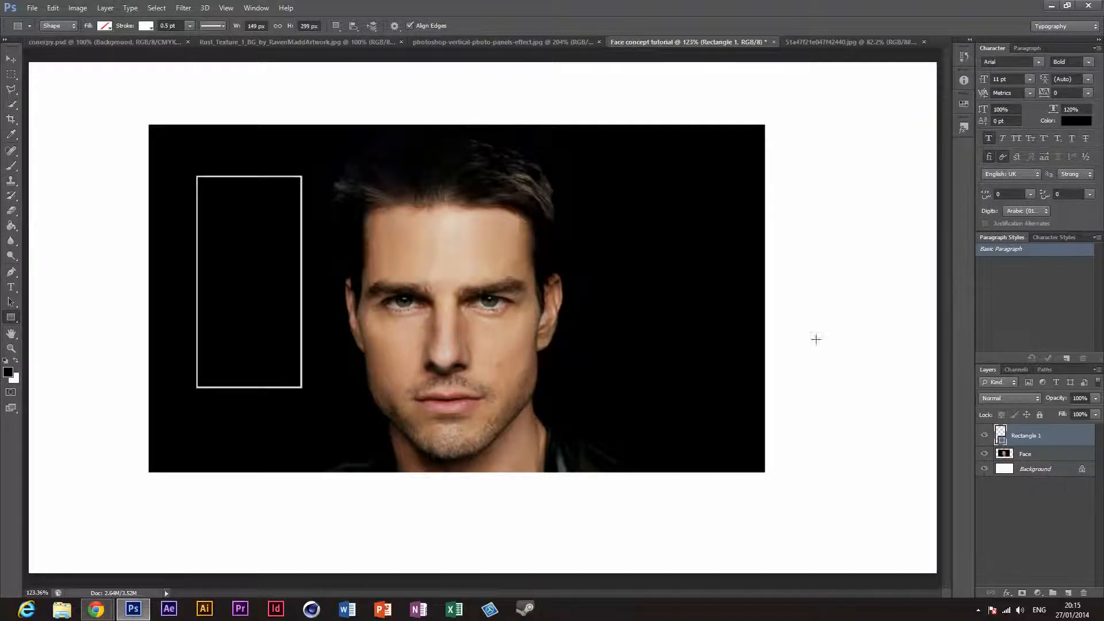
pyautogui.click(514, 43)
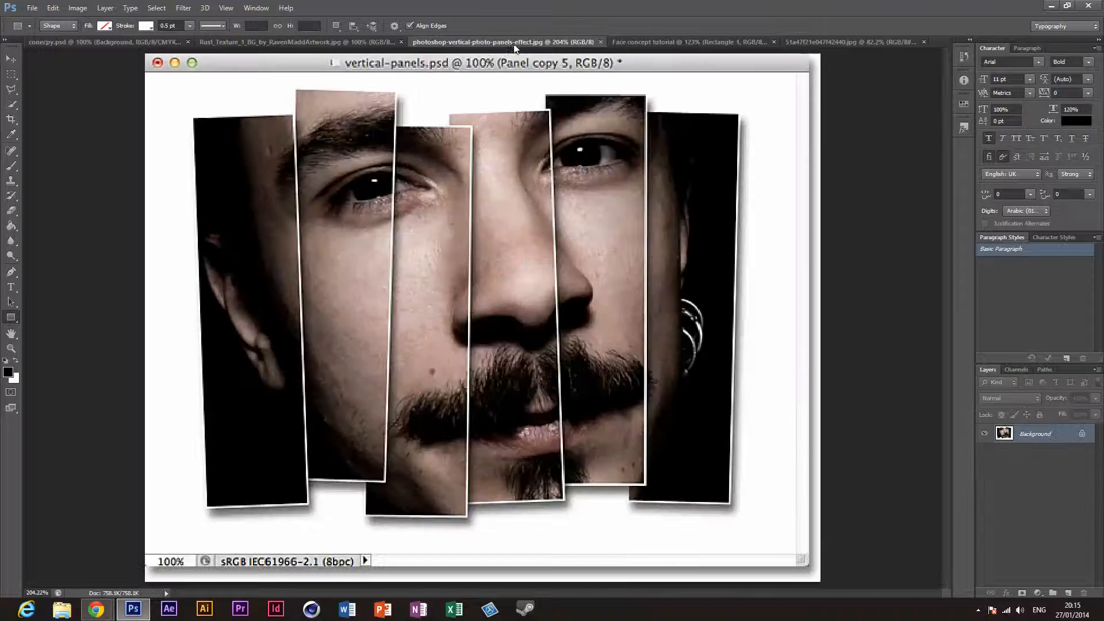
pyautogui.click(678, 45)
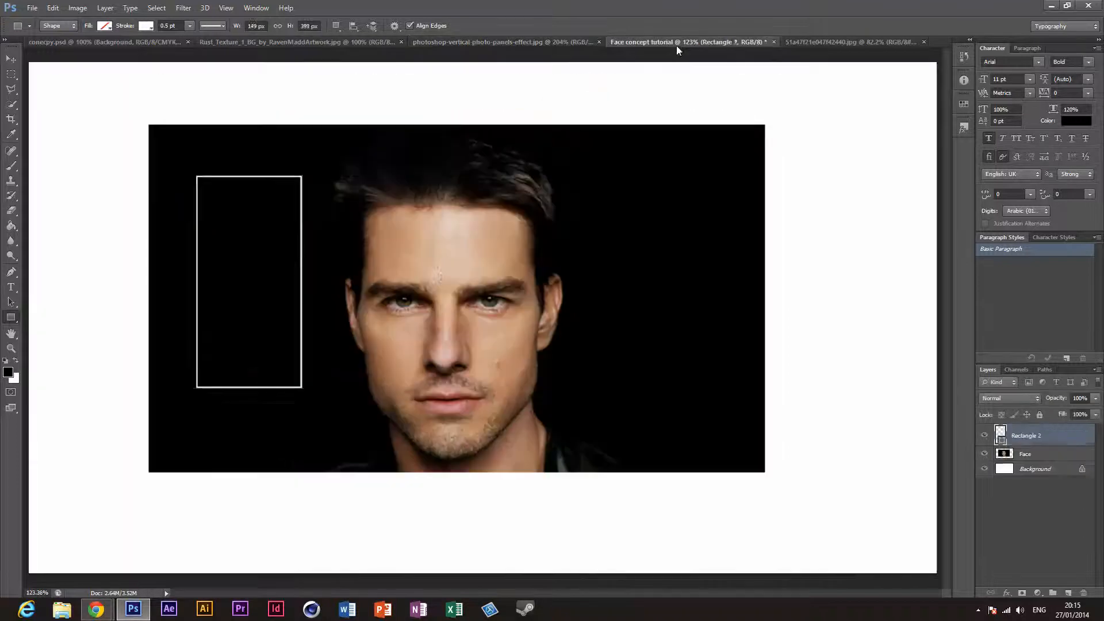
pyautogui.hotkey('ctrl', 'z')
pyautogui.hotkey('ctrl', 'z')
pyautogui.hotkey('ctrl', 'z')
pyautogui.hotkey('ctrl', 'alt', 'z')
pyautogui.hotkey('ctrl', 'alt', 'z')
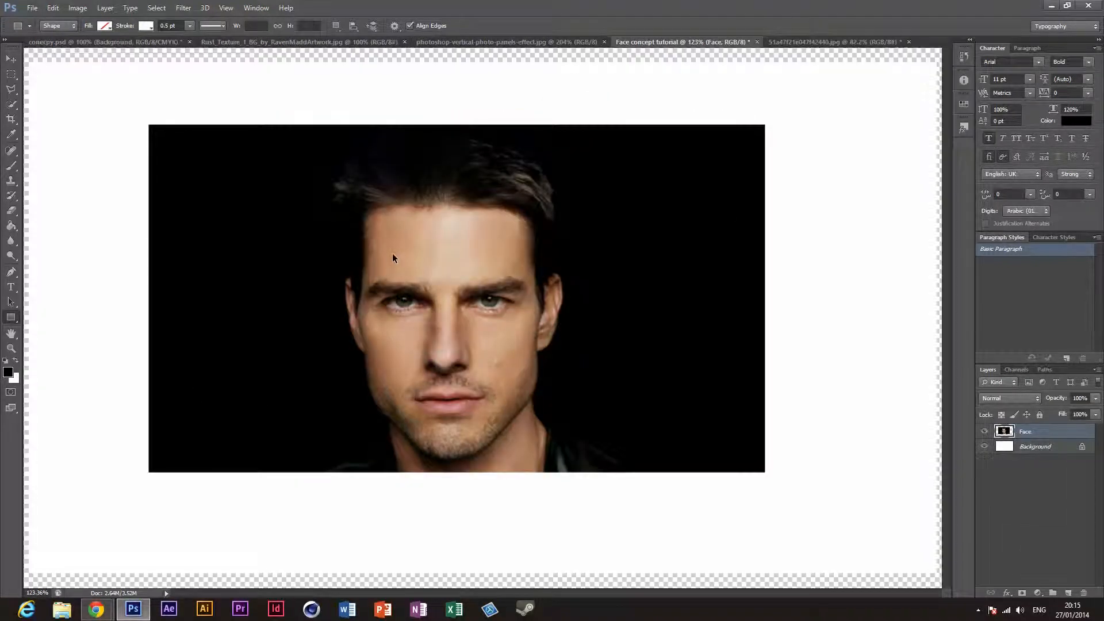
# Step: Draw a narrow panel rectangle about 91 × 320 px on the black area and move it over the left edge of the face
pyautogui.moveTo(198, 181)
pyautogui.mouseDown()
pyautogui.moveTo(237, 239)
pyautogui.moveTo(267, 389)
pyautogui.moveTo(246, 409)
pyautogui.moveTo(266, 397)
pyautogui.moveTo(261, 407)
pyautogui.mouseUp()
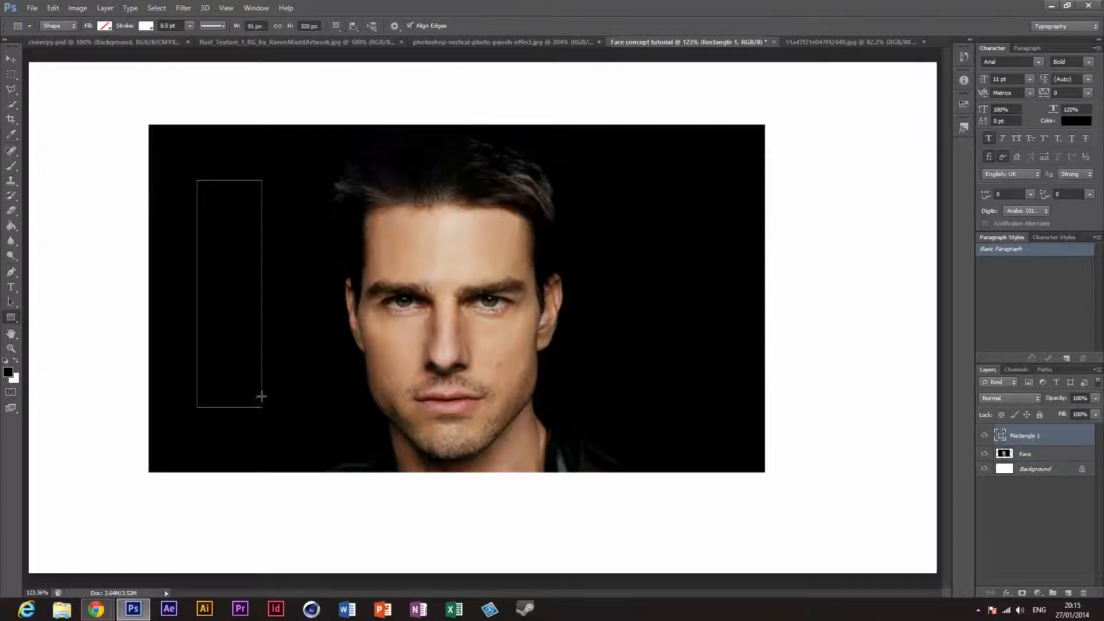
pyautogui.click(482, 43)
pyautogui.click(663, 46)
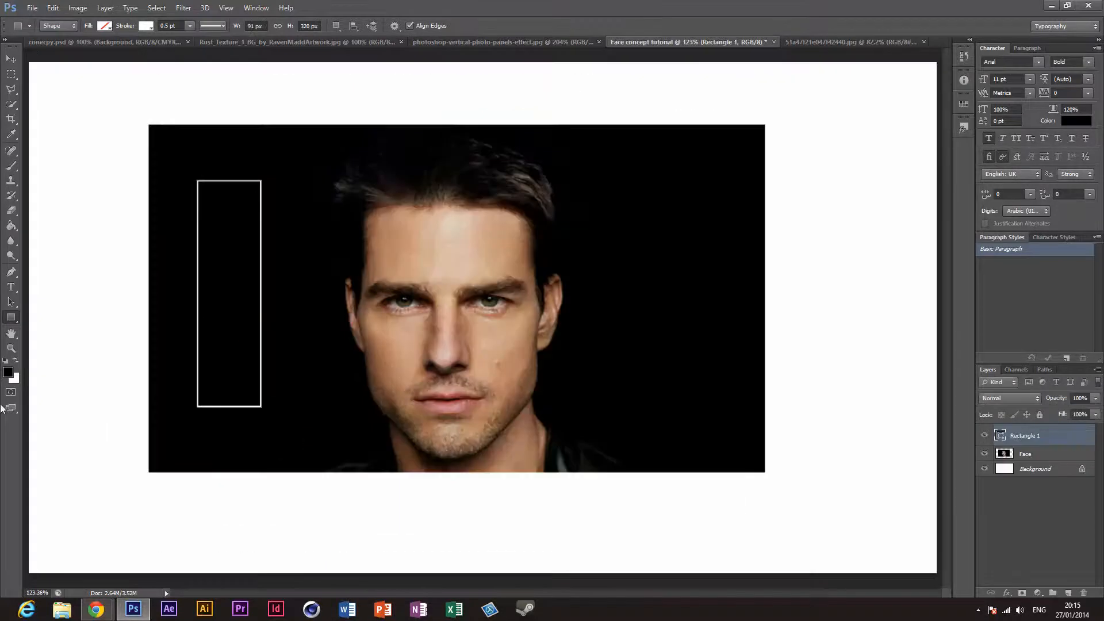
pyautogui.click(11, 59)
pyautogui.moveTo(270, 334); pyautogui.dragTo(390, 340)
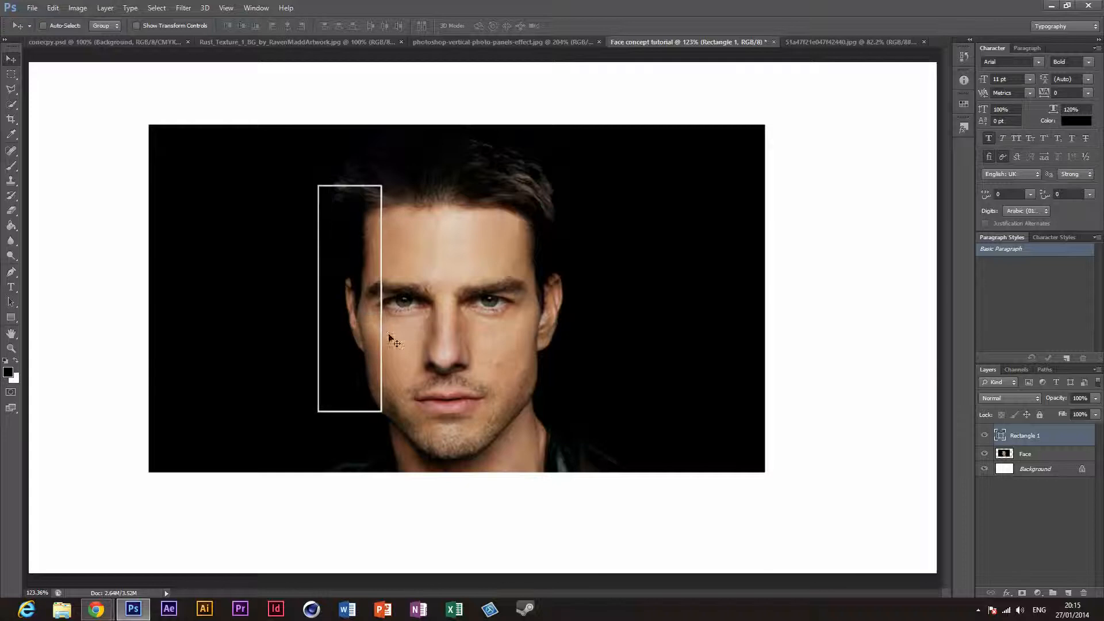
# Step: Duplicate the panel rectangle and move the copy right so it slightly overlaps the first, following the panels reference
pyautogui.click(454, 44)
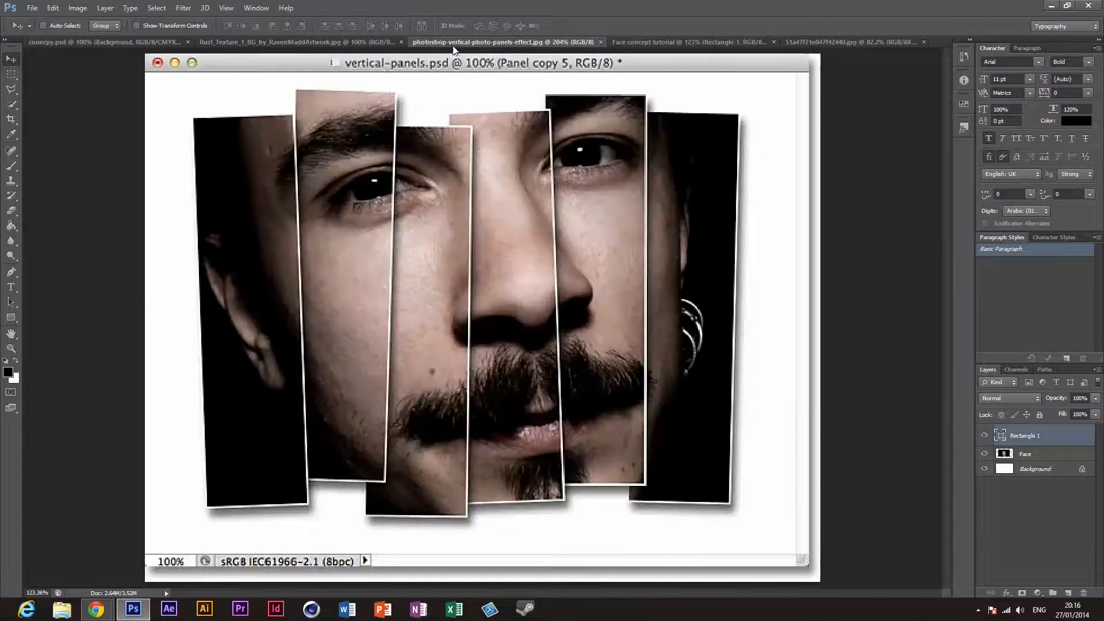
pyautogui.click(726, 42)
pyautogui.hotkey('ctrl', 'j')
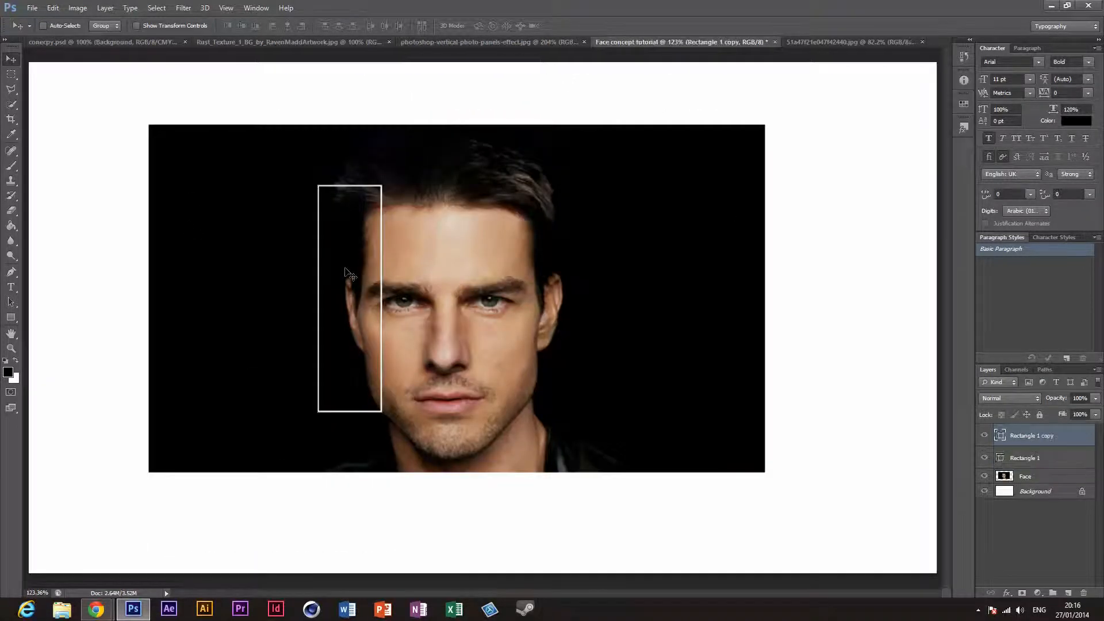
pyautogui.moveTo(346, 293); pyautogui.dragTo(404, 294)
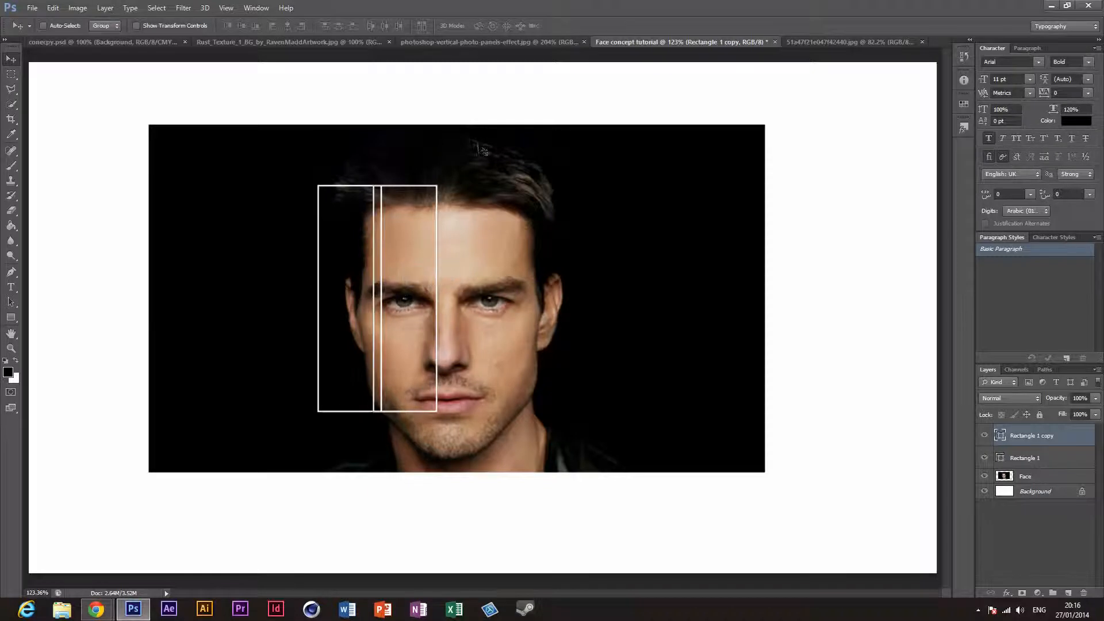
pyautogui.click(506, 44)
pyautogui.click(693, 41)
# Step: Duplicate the second panel and move the new copy right over the nose with a slight overlap, checking it against the reference
pyautogui.hotkey('ctrl', 'j')
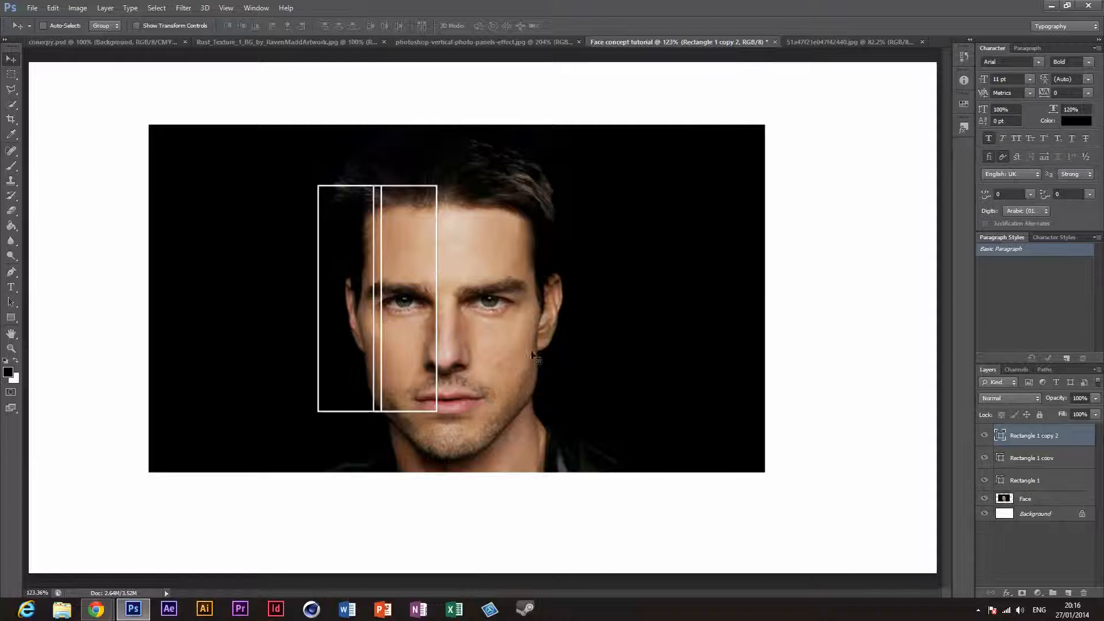
pyautogui.moveTo(455, 339); pyautogui.dragTo(505, 335)
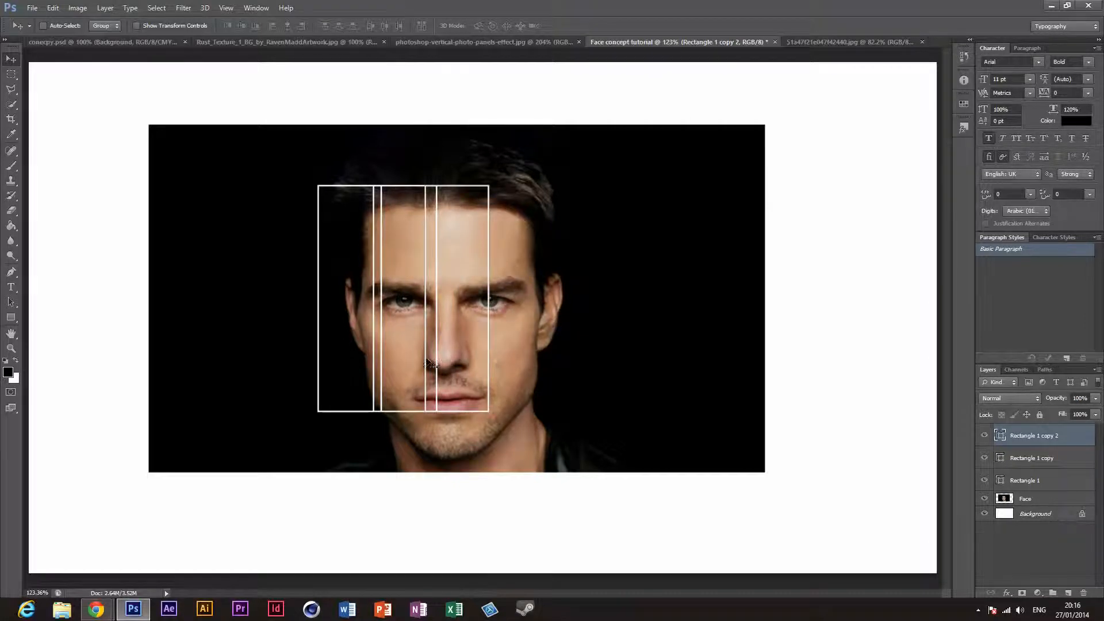
pyautogui.click(509, 43)
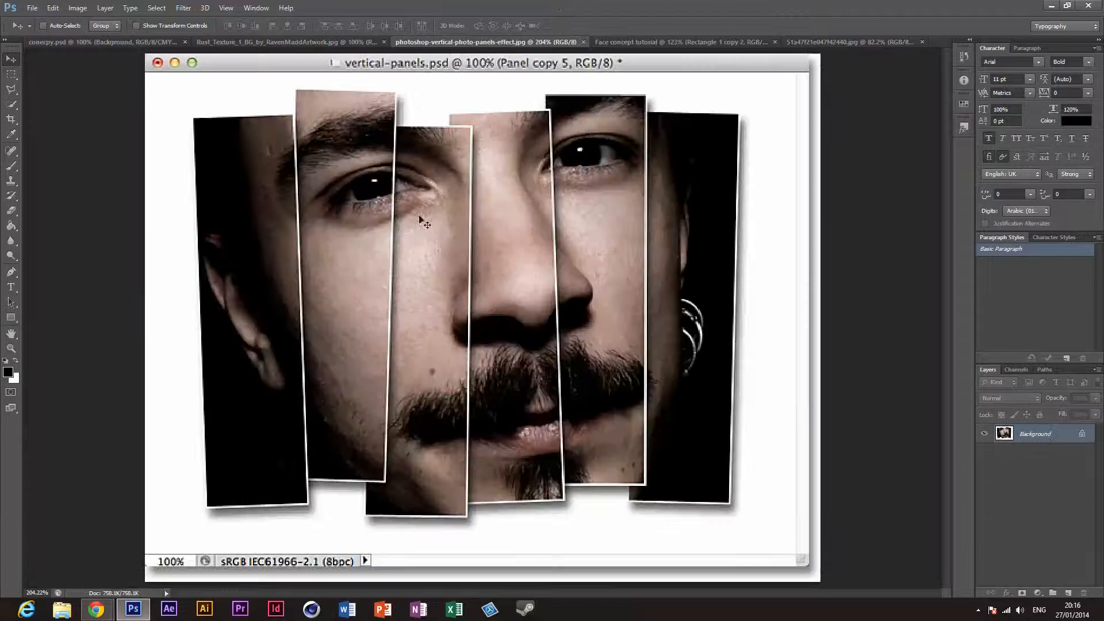
pyautogui.click(635, 42)
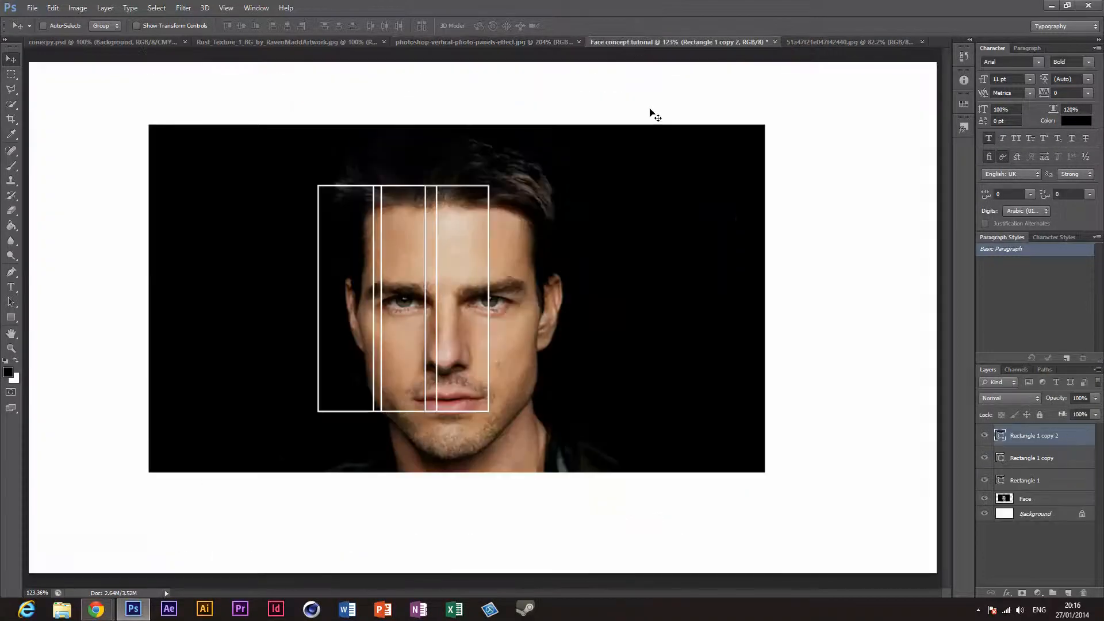
pyautogui.press('j')
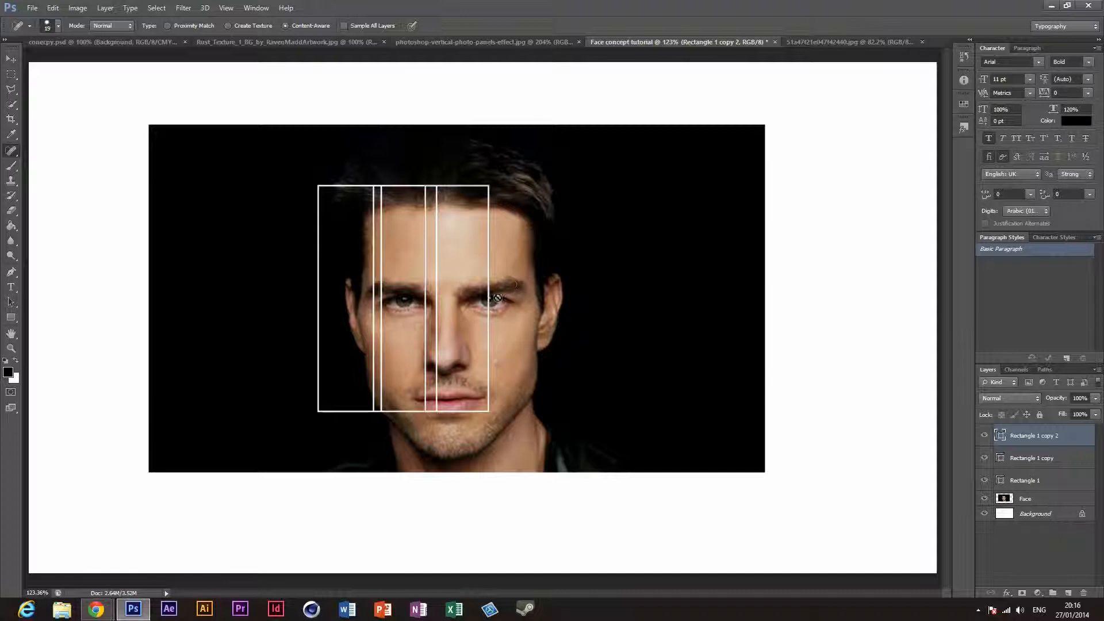
pyautogui.click(485, 309)
pyautogui.click(523, 229)
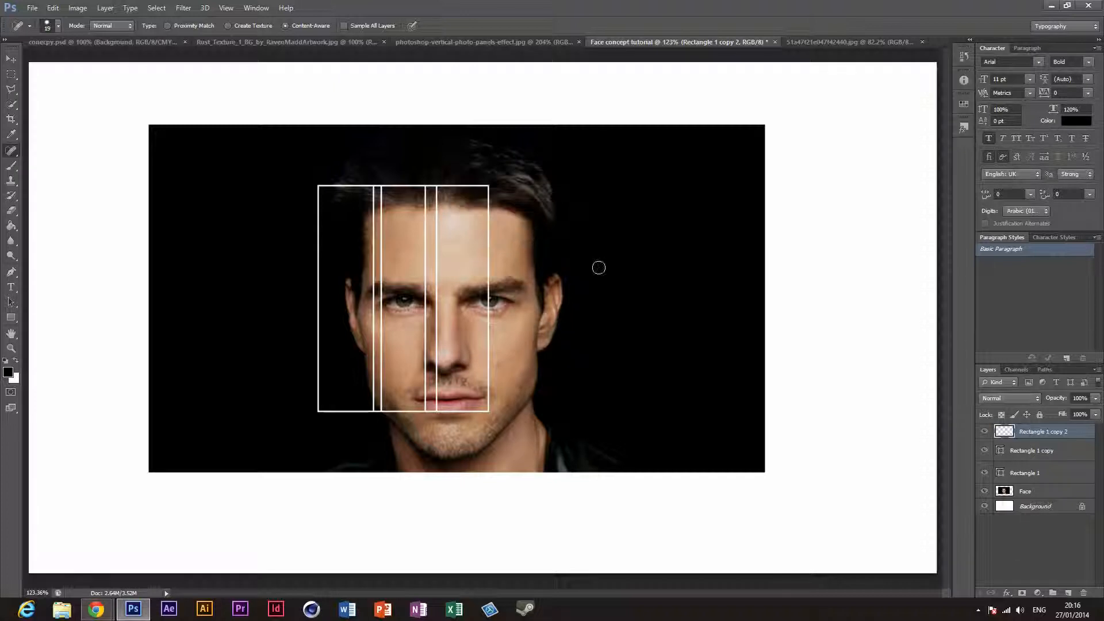
pyautogui.hotkey('ctrl', 'z')
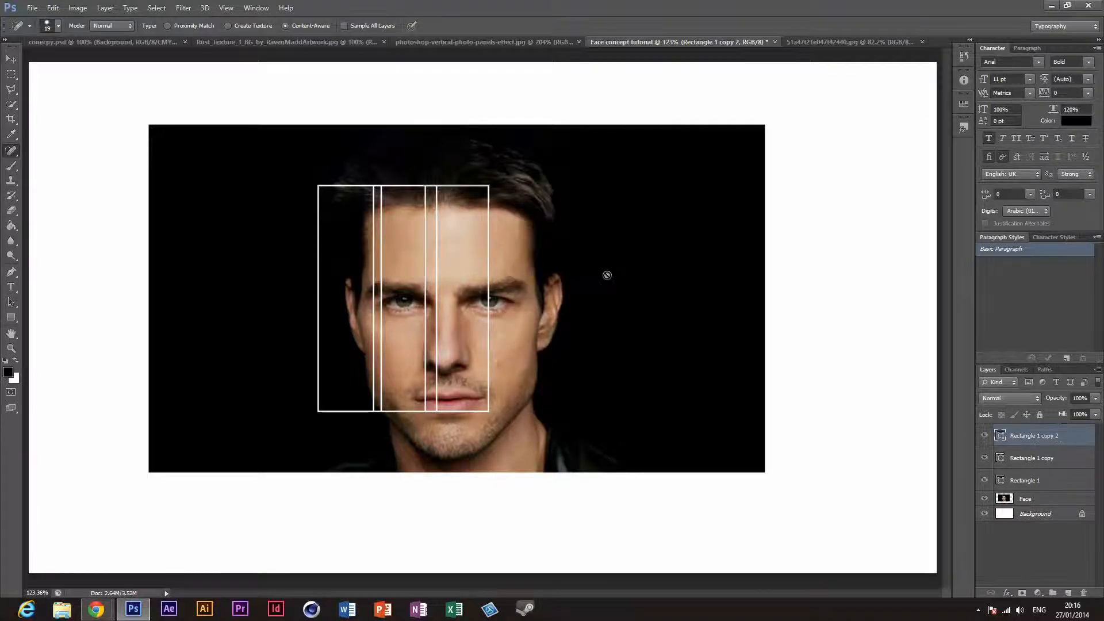
# Step: Duplicate the third panel and move the copy right over the second eye with a slight overlap, comparing it with the panels reference
pyautogui.hotkey('ctrl', 'j')
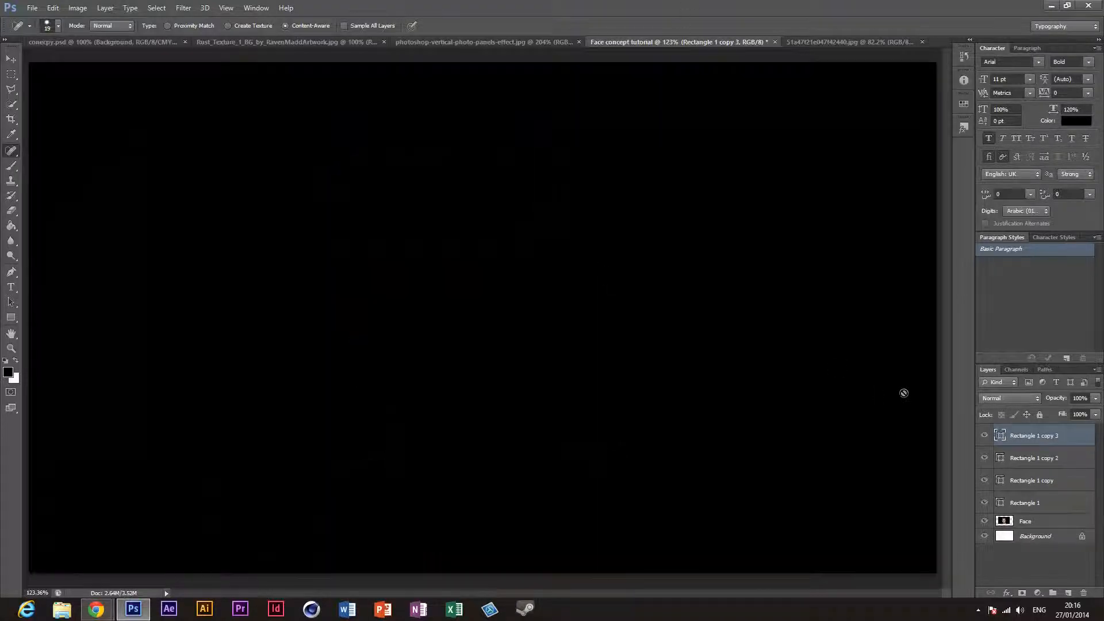
pyautogui.hotkey('ctrl', 'z')
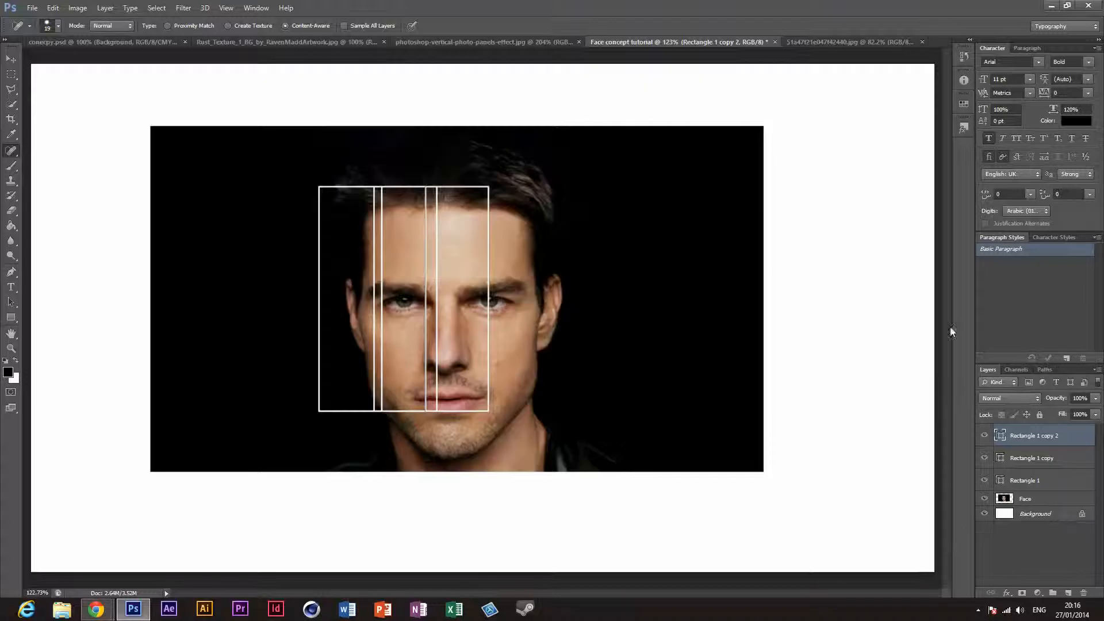
pyautogui.click(11, 59)
pyautogui.hotkey('ctrl', 'j')
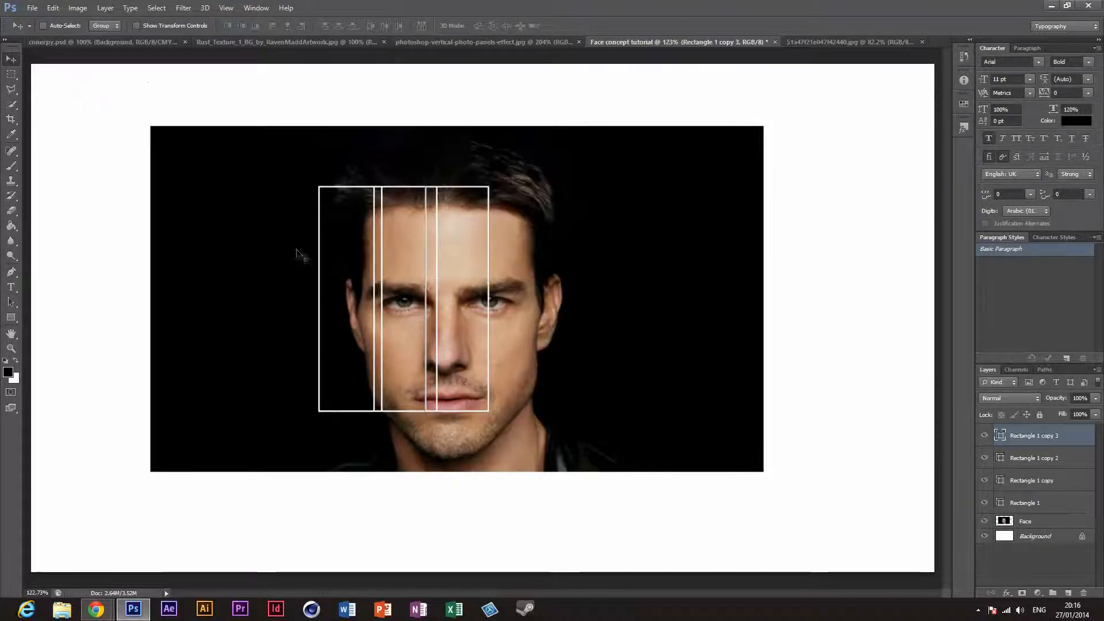
pyautogui.moveTo(460, 298); pyautogui.dragTo(509, 298)
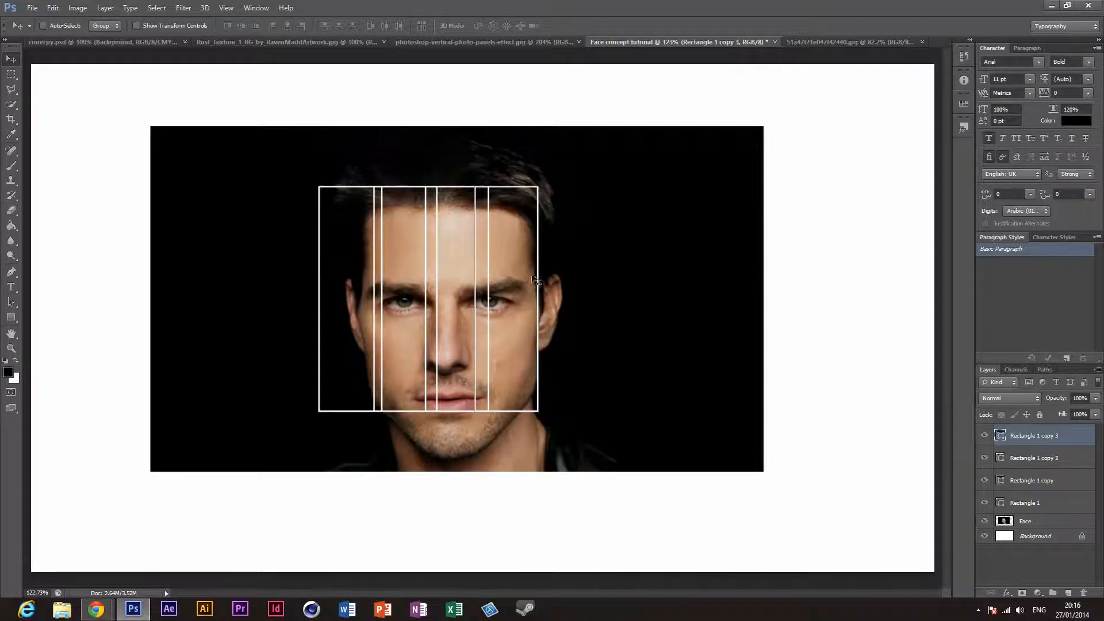
pyautogui.click(520, 43)
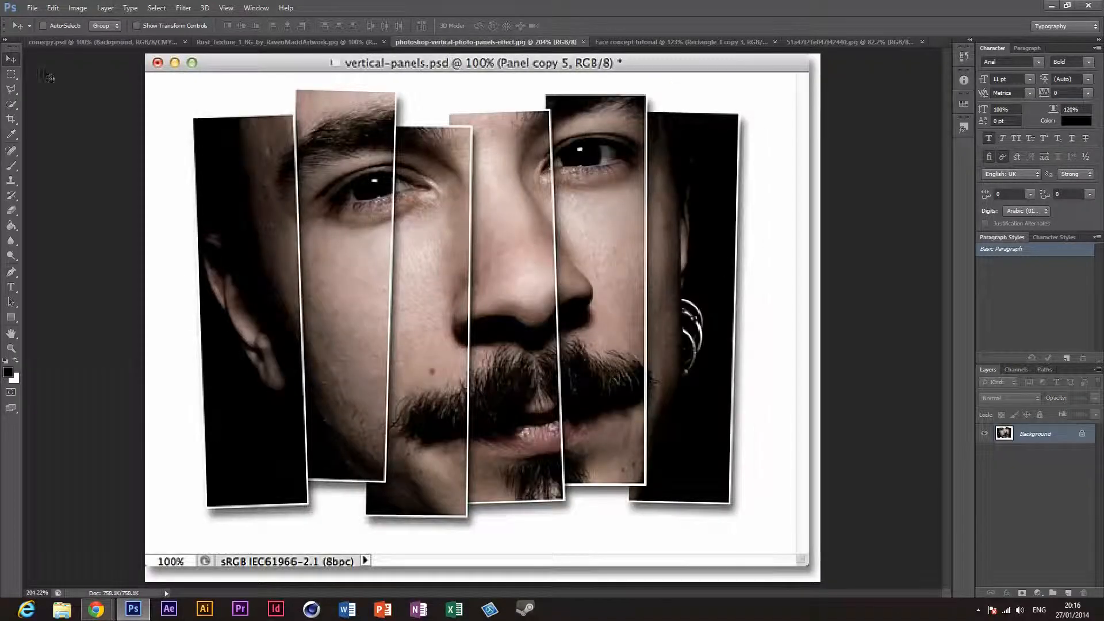
pyautogui.click(672, 40)
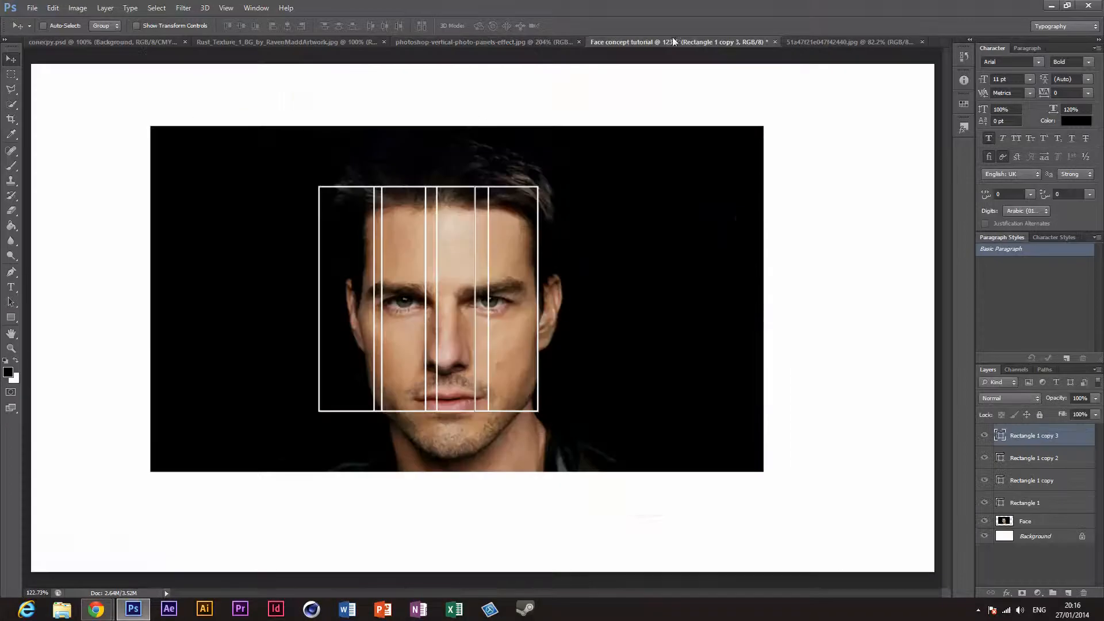
pyautogui.click(21, 153)
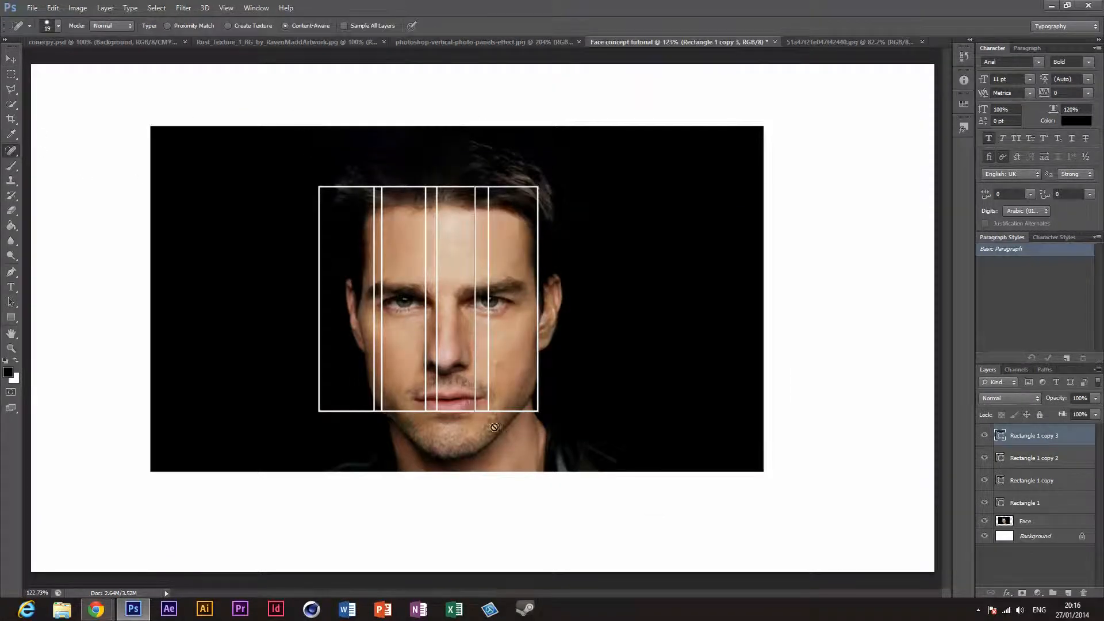
pyautogui.click(12, 59)
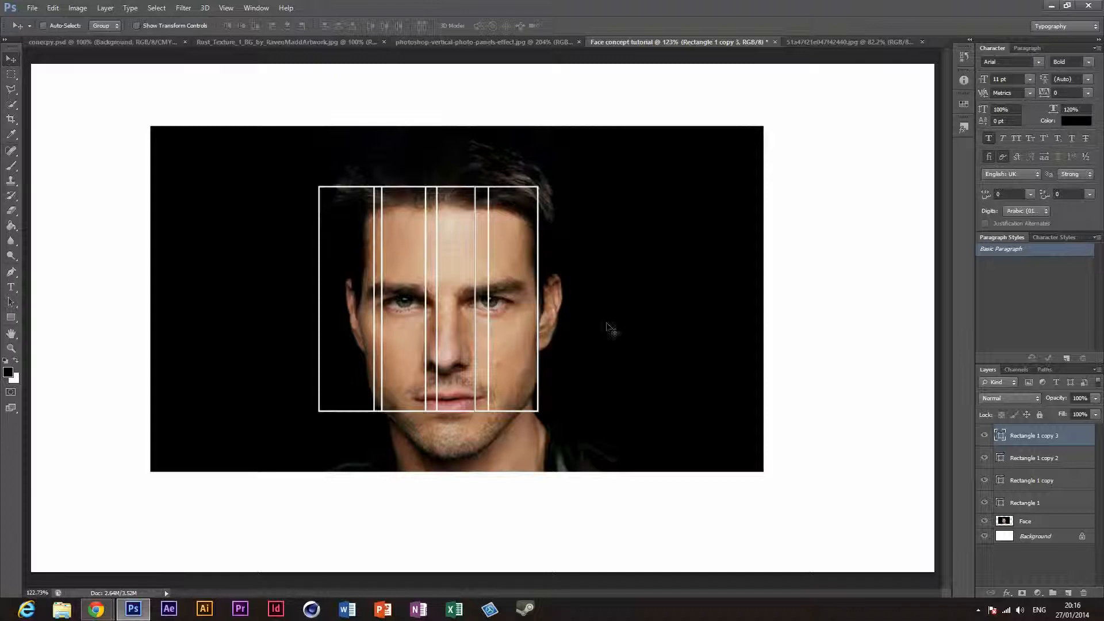
pyautogui.moveTo(490, 326); pyautogui.dragTo(500, 327)
pyautogui.hotkey('ctrl', 'z')
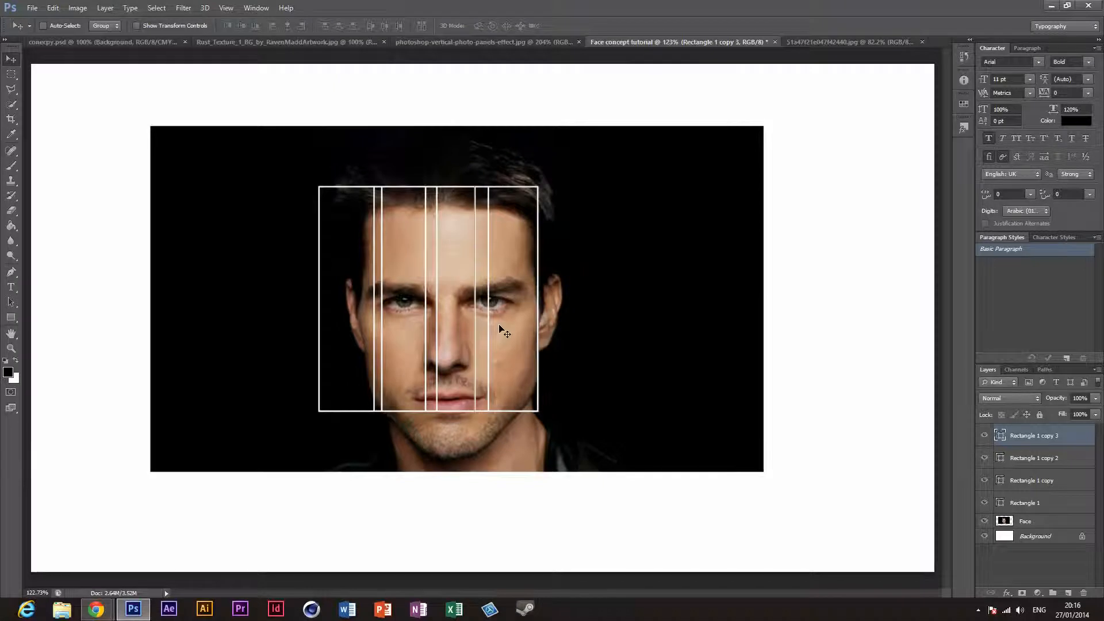
# Step: Duplicate the fourth panel and move the new copy right towards the ear with a slight overlap, checking the panels reference
pyautogui.hotkey('ctrl', 'j')
pyautogui.moveTo(513, 253); pyautogui.dragTo(562, 247)
pyautogui.click(474, 41)
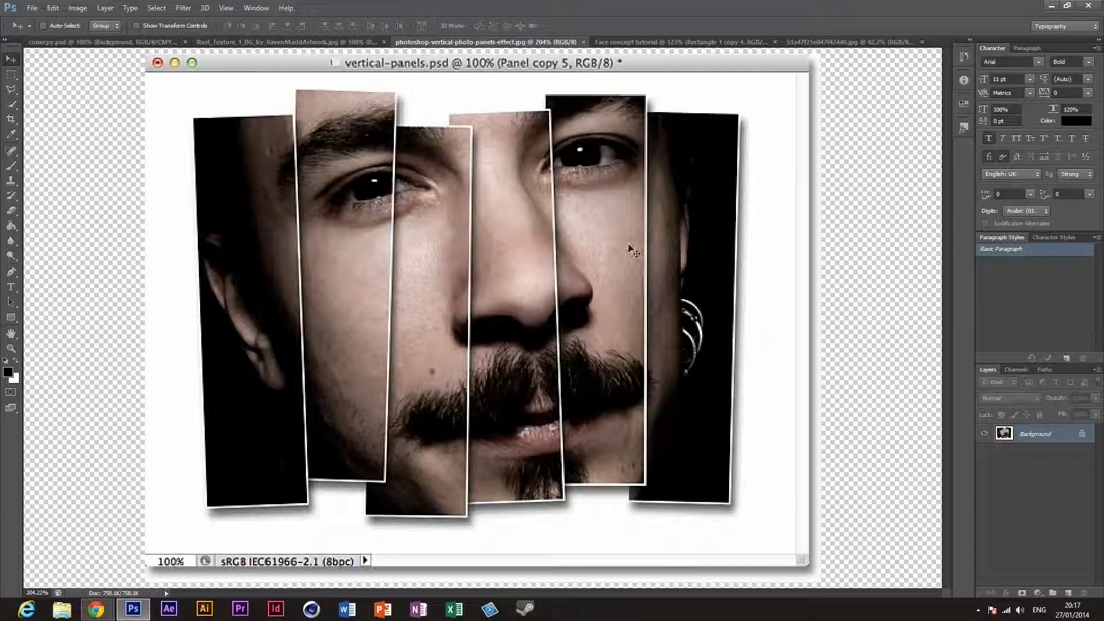
pyautogui.click(673, 42)
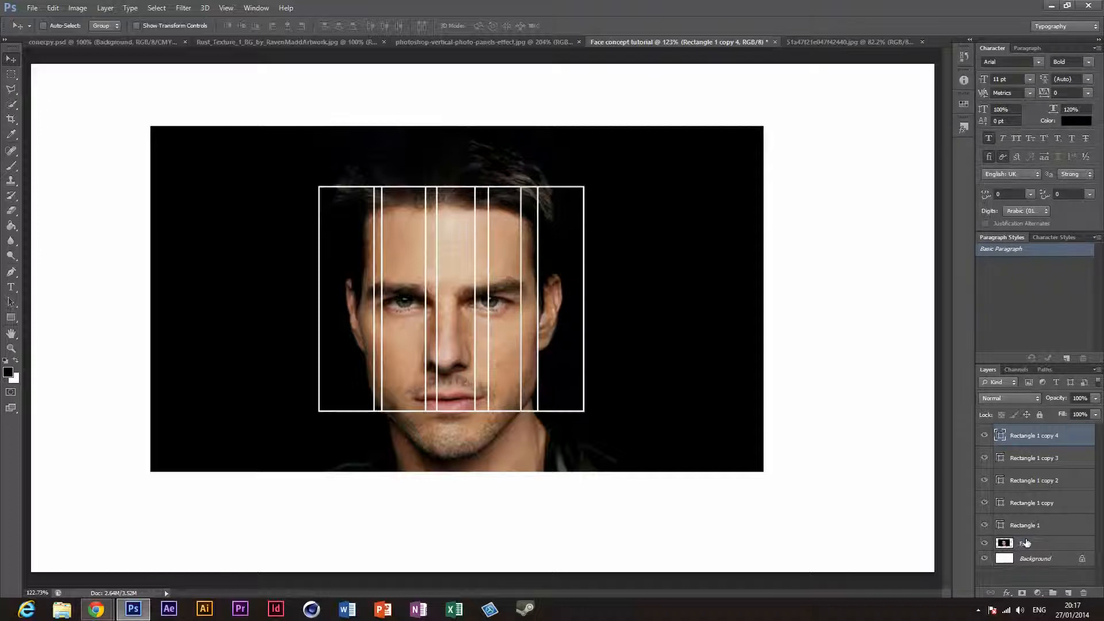
# Step: Try enlarging the Face layer to about 118.6% and moving it up behind the panels, comparing the crop with the panels reference
pyautogui.click(1026, 542)
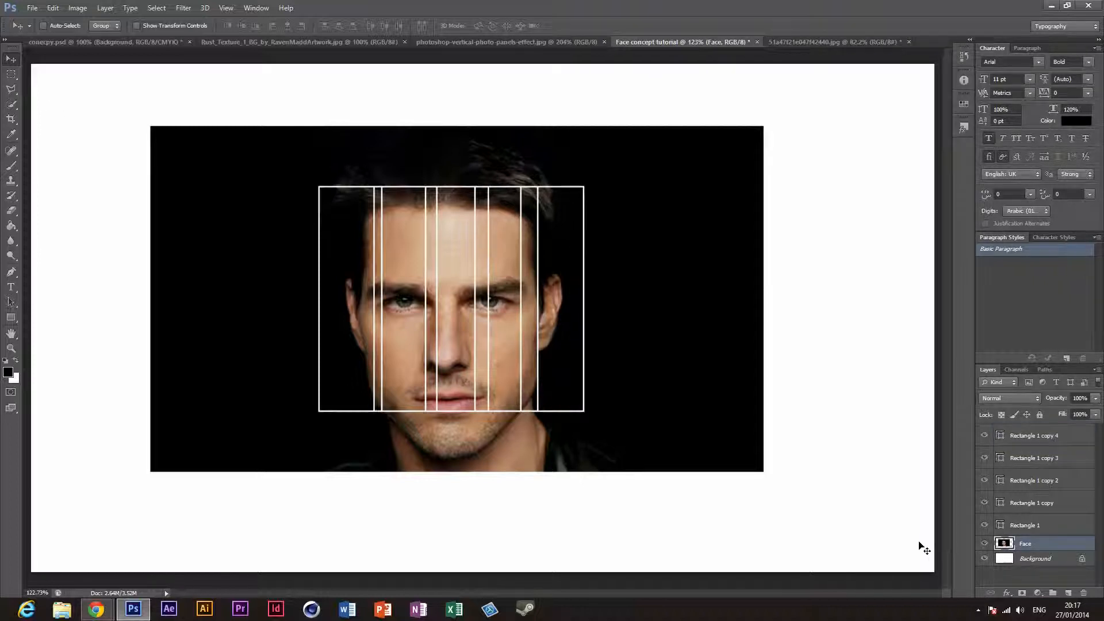
pyautogui.hotkey('ctrl', 't')
pyautogui.moveTo(763, 472); pyautogui.dragTo(826, 508)
pyautogui.moveTo(702, 422); pyautogui.dragTo(680, 401)
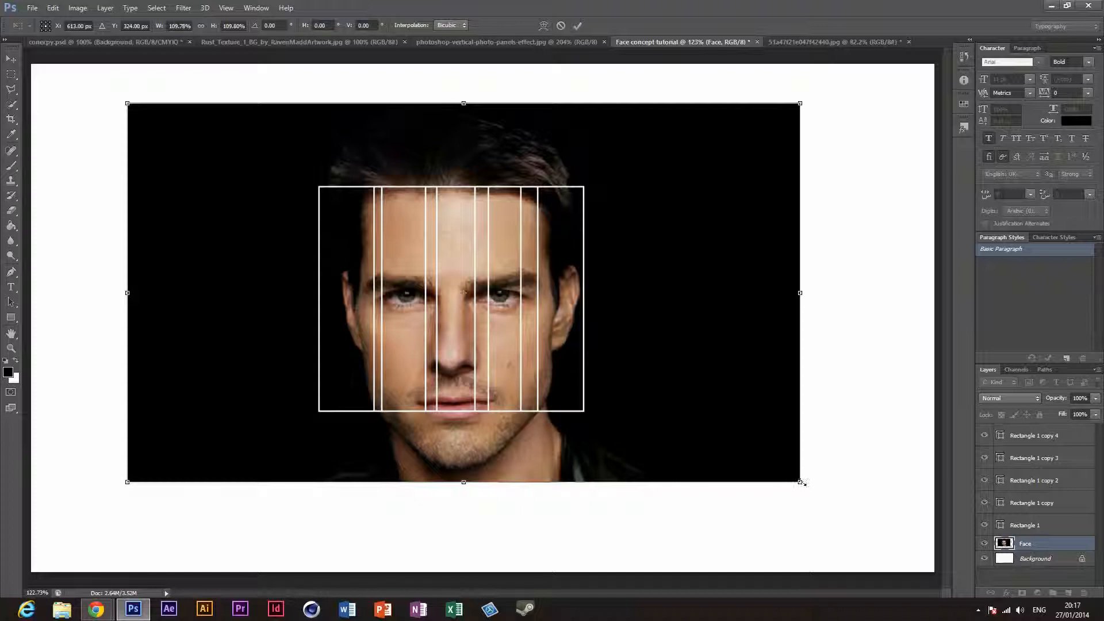
pyautogui.moveTo(800, 482)
pyautogui.mouseDown()
pyautogui.moveTo(836, 503)
pyautogui.moveTo(787, 478)
pyautogui.moveTo(813, 477)
pyautogui.moveTo(802, 477)
pyautogui.mouseUp()
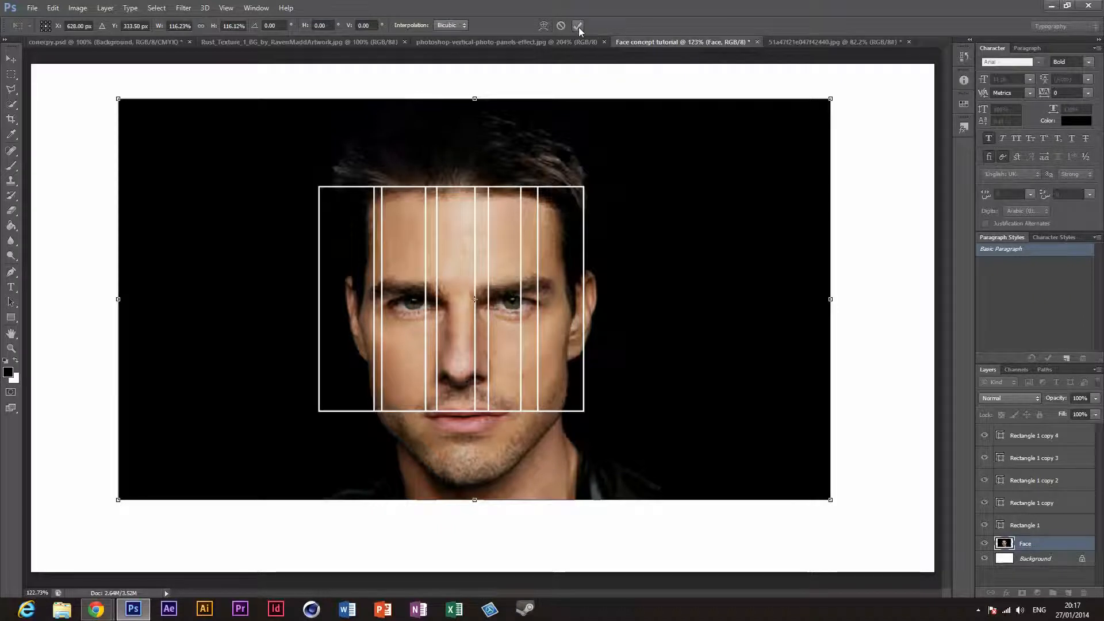
pyautogui.moveTo(654, 271); pyautogui.dragTo(609, 251)
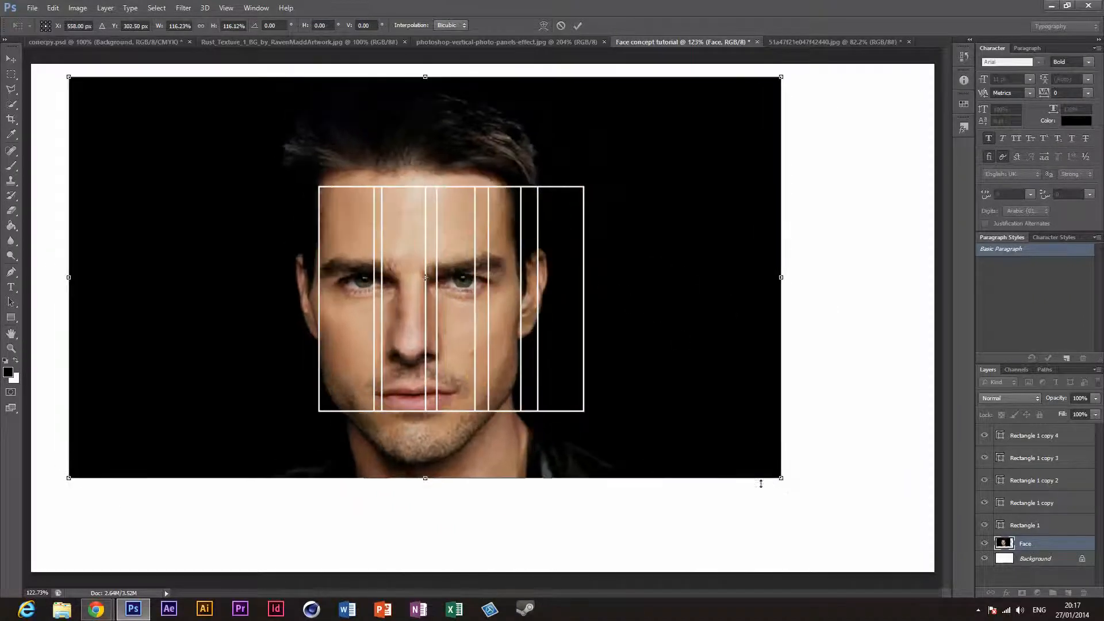
pyautogui.moveTo(781, 480); pyautogui.dragTo(800, 482)
pyautogui.moveTo(732, 404); pyautogui.dragTo(748, 339)
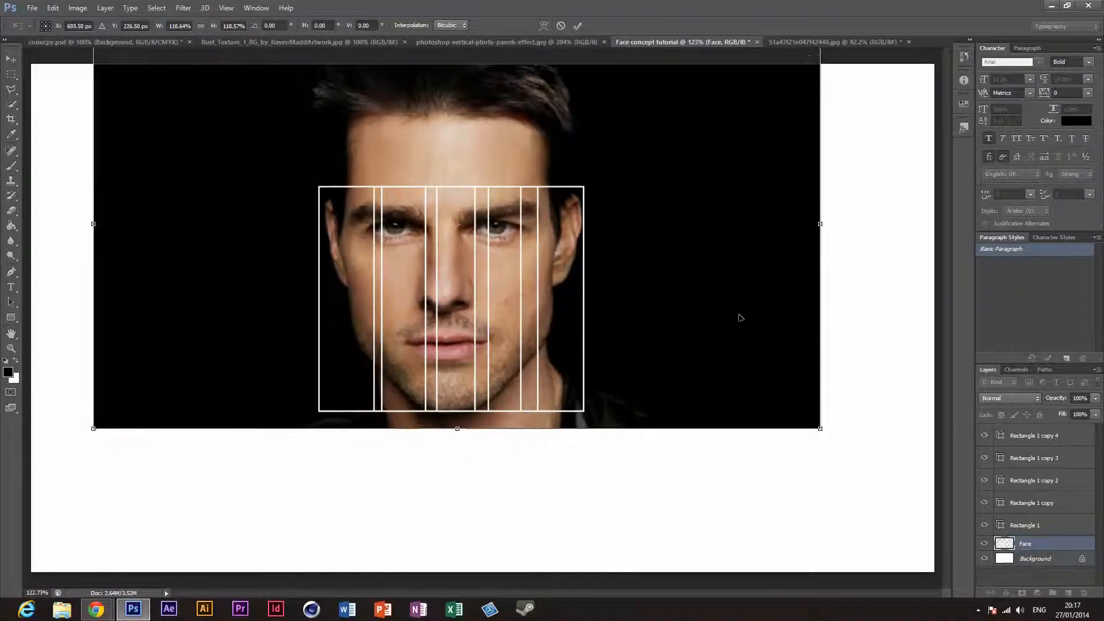
pyautogui.click(454, 41)
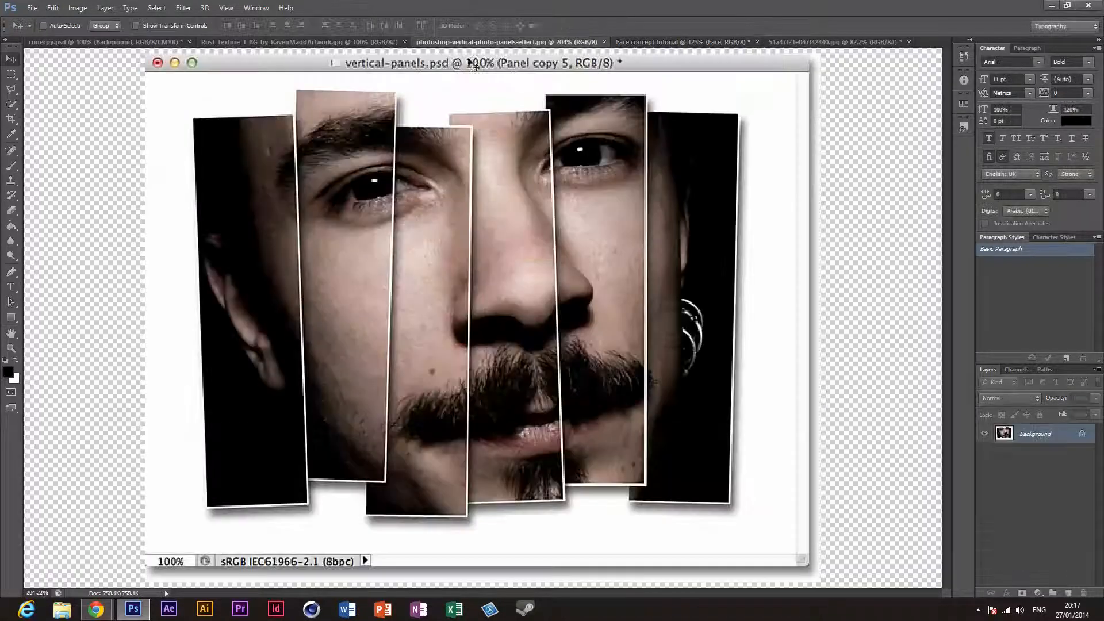
pyautogui.click(679, 40)
# Step: Enlarge the Face layer proportionally to about 124% and position it so the ears and eyes sit behind the row of panels
pyautogui.moveTo(678, 417); pyautogui.dragTo(671, 383)
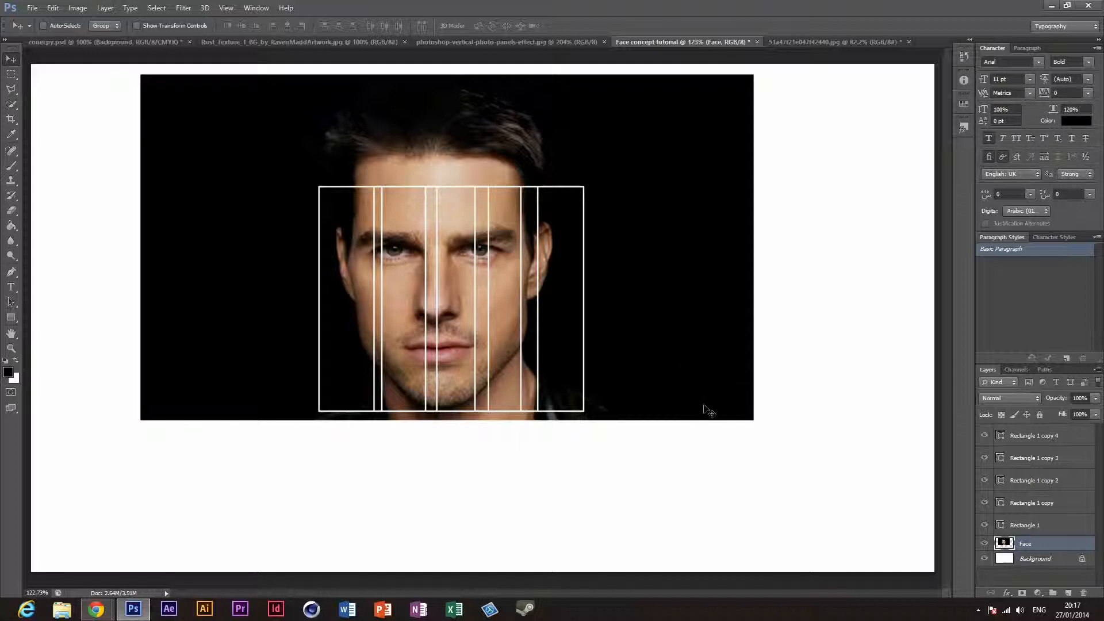
pyautogui.hotkey('ctrl', 't')
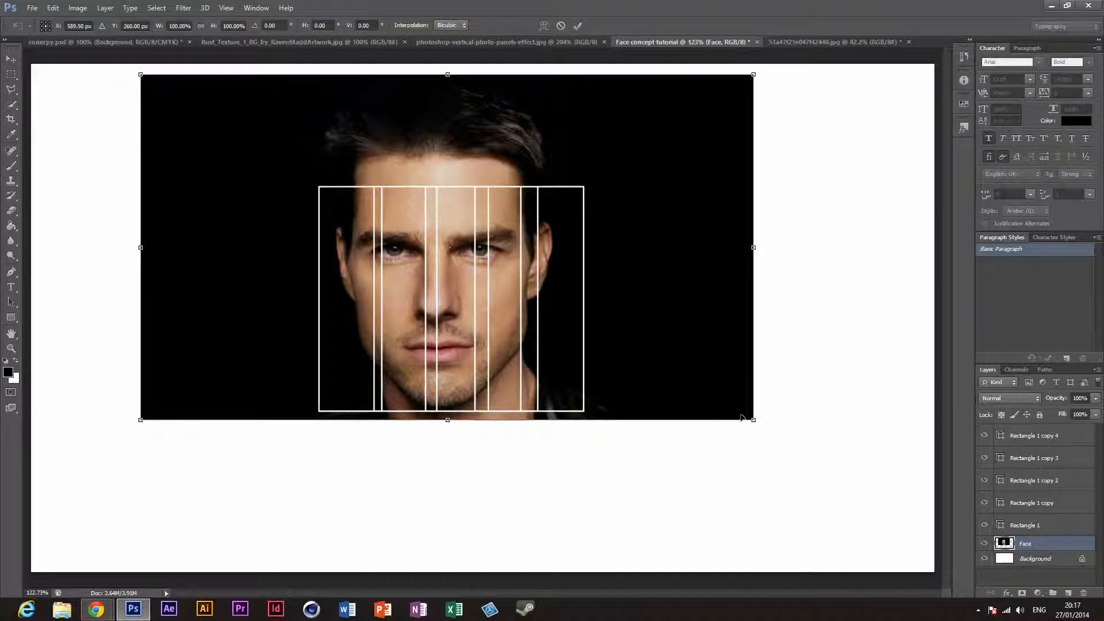
pyautogui.moveTo(753, 420); pyautogui.dragTo(860, 544)
pyautogui.moveTo(806, 453); pyautogui.dragTo(762, 422)
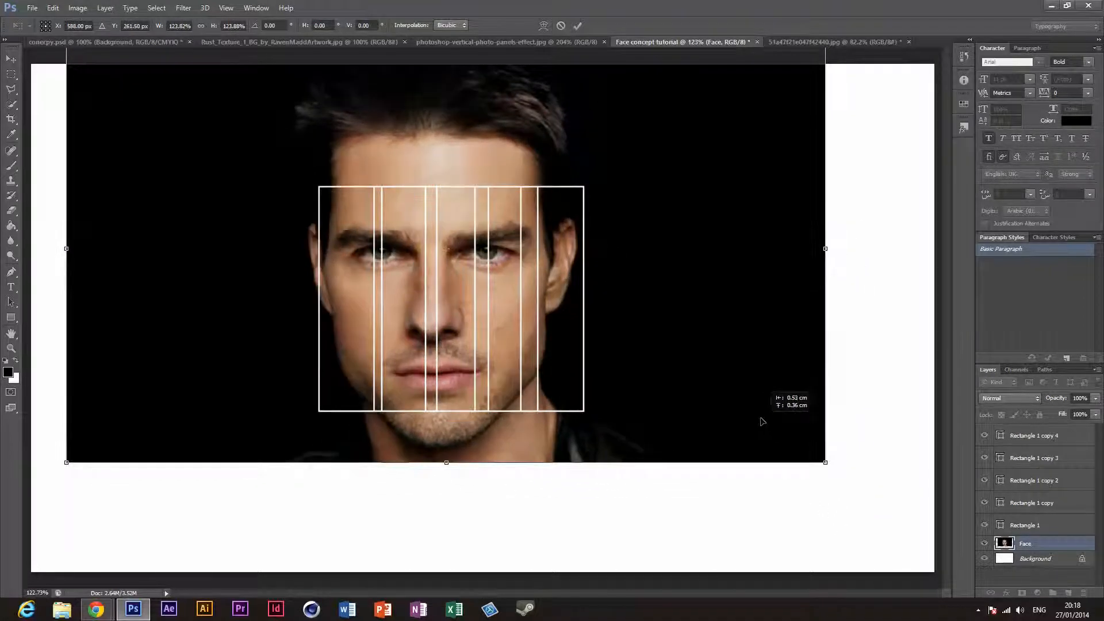
pyautogui.click(578, 26)
pyautogui.moveTo(651, 213); pyautogui.dragTo(665, 280)
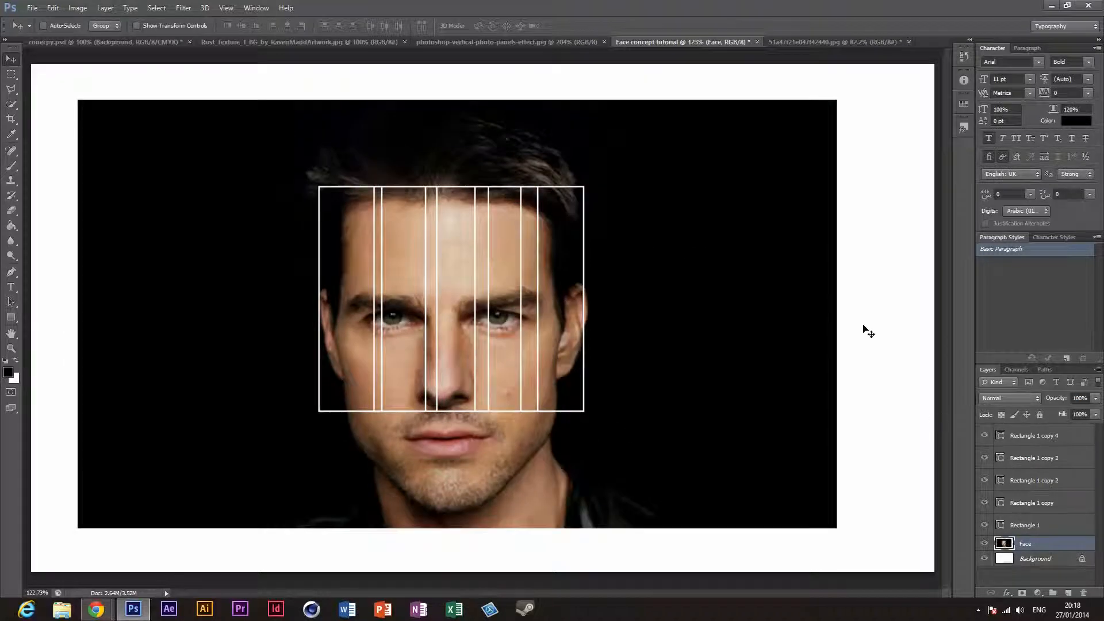
# Step: Duplicate the fifth panel and move the copy about 0.61 cm right with a slight overlap, checking it against the panels reference
pyautogui.click(1030, 438)
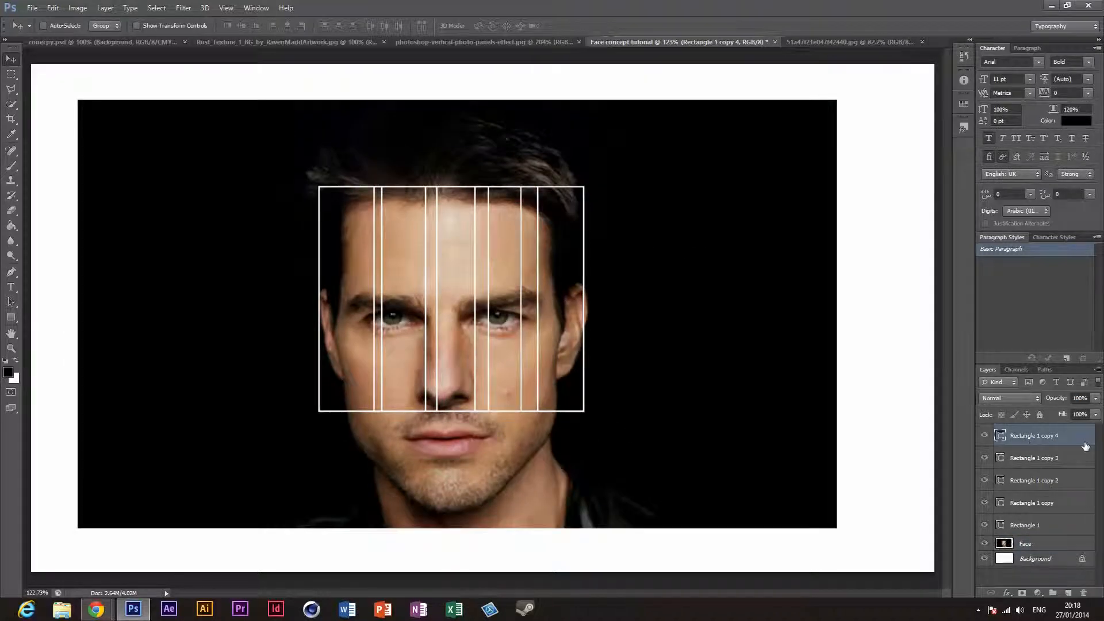
pyautogui.hotkey('ctrl', 'j')
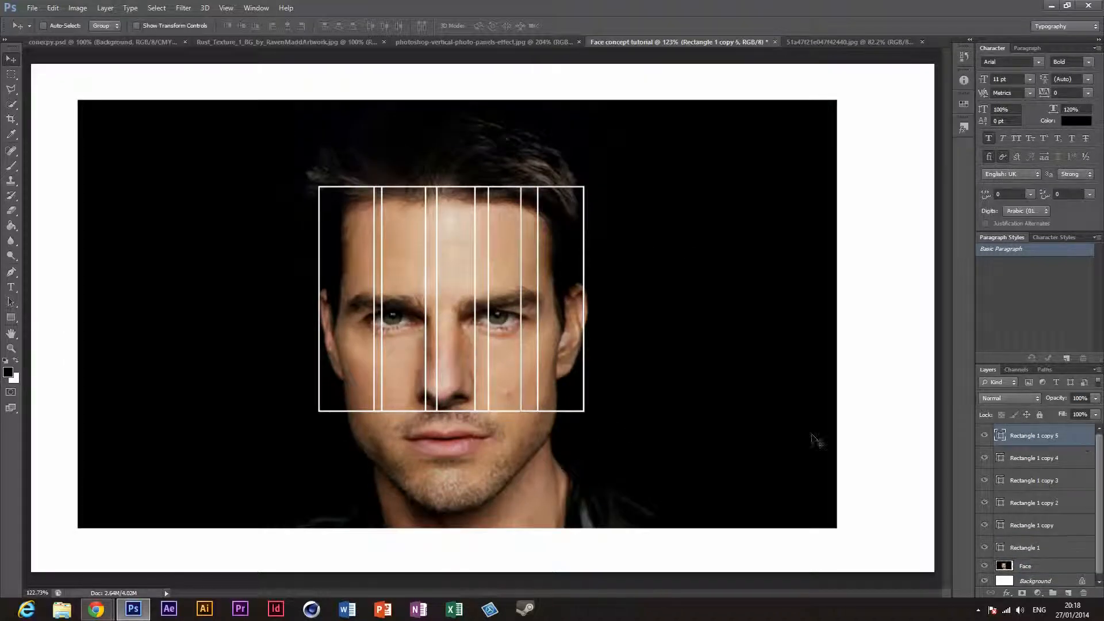
pyautogui.moveTo(574, 335); pyautogui.dragTo(618, 339)
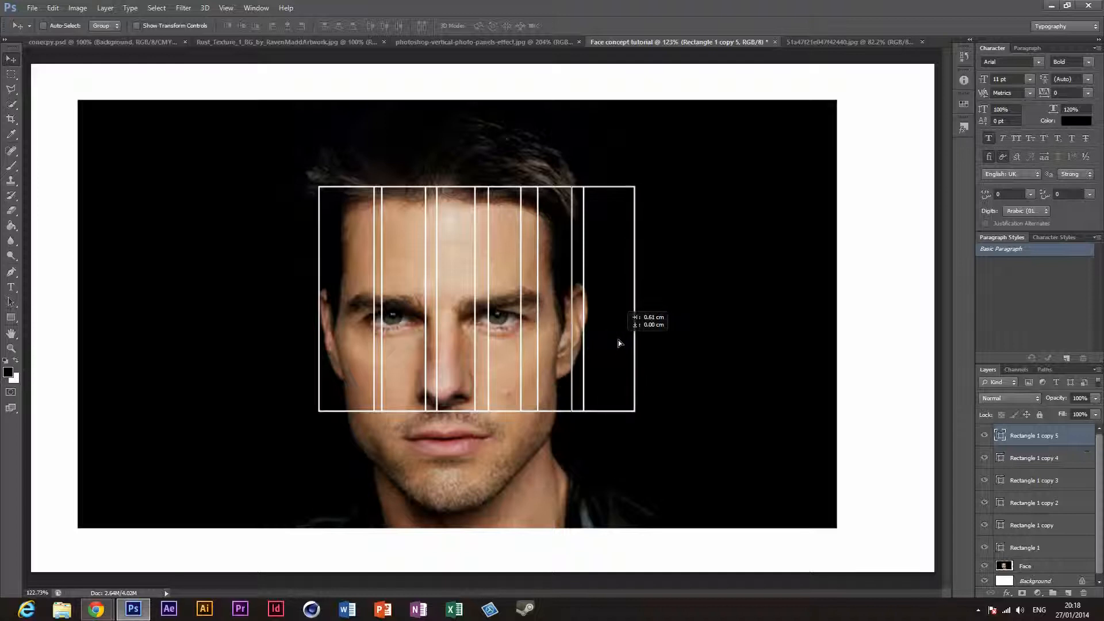
pyautogui.click(498, 41)
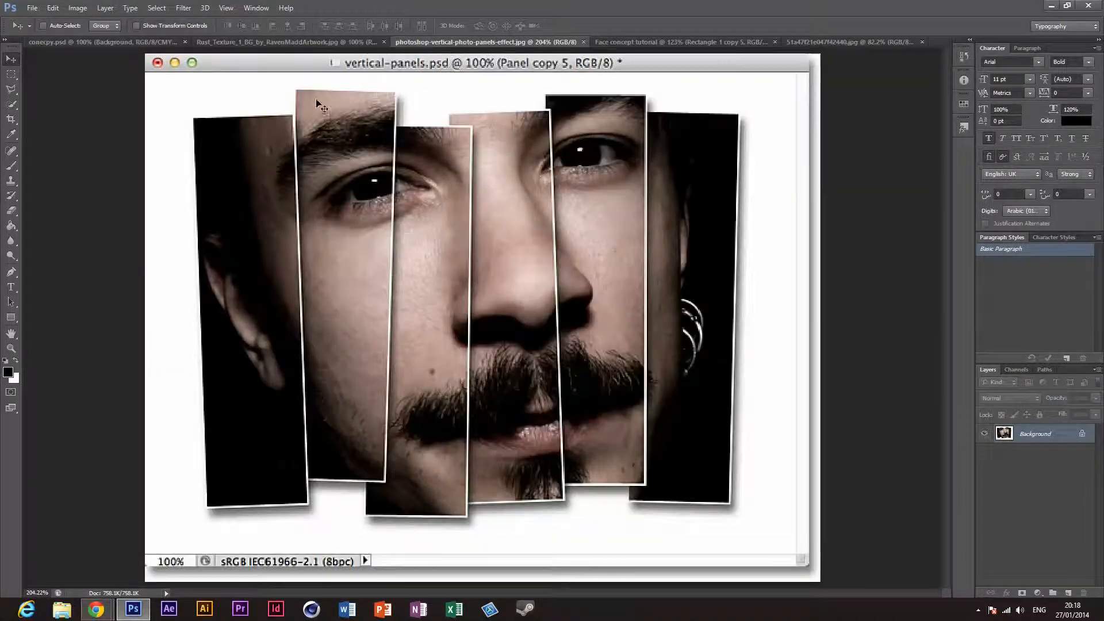
pyautogui.click(679, 42)
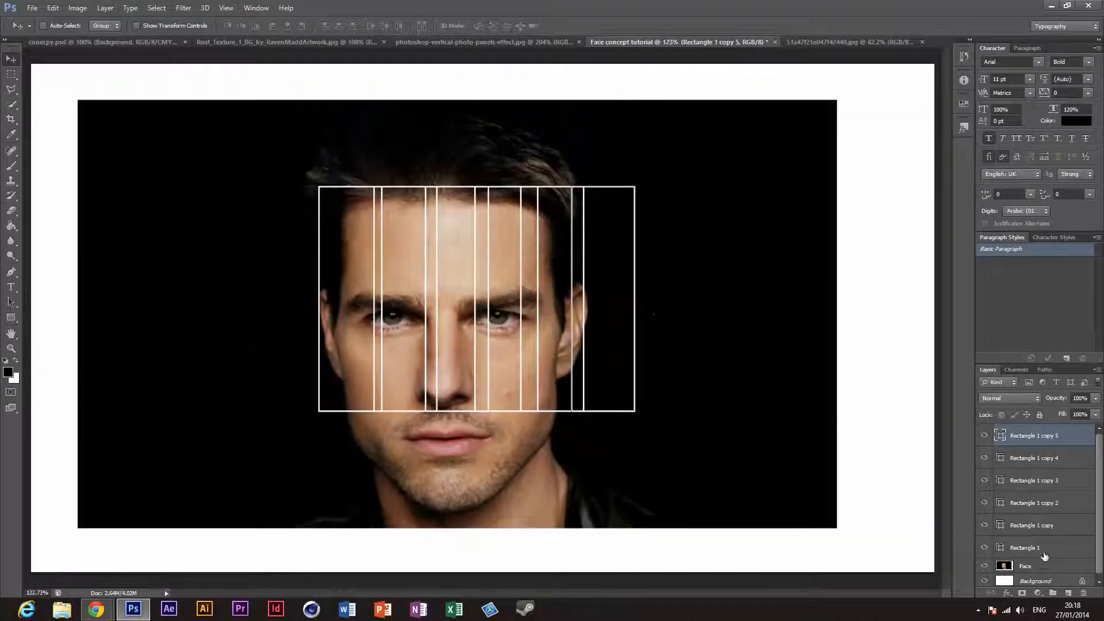
pyautogui.click(1026, 551)
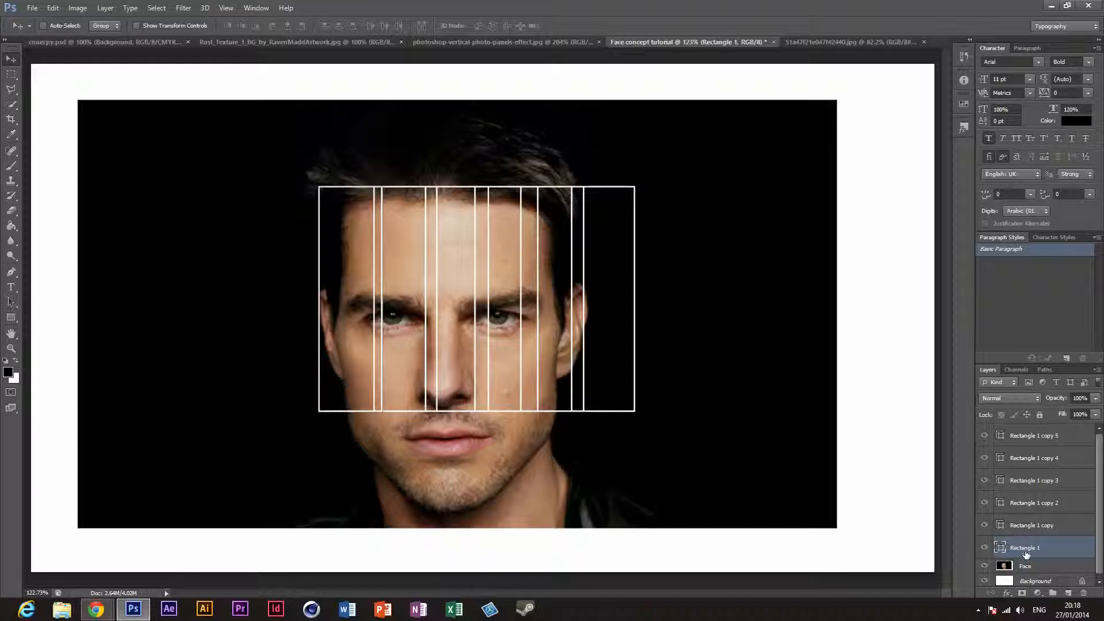
pyautogui.click(978, 611)
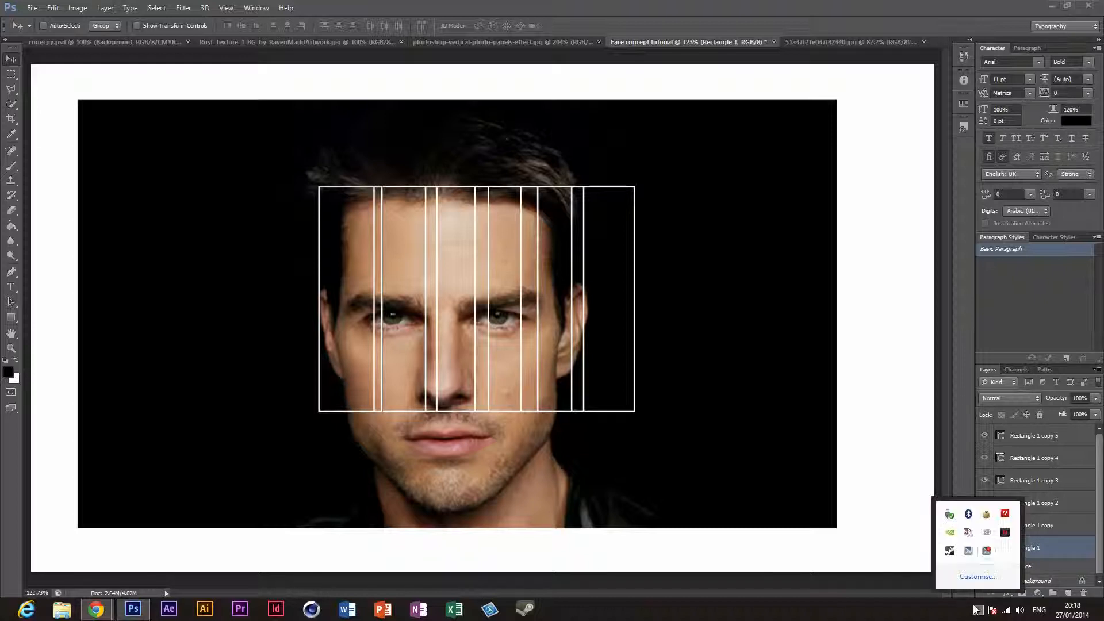
pyautogui.click(987, 551)
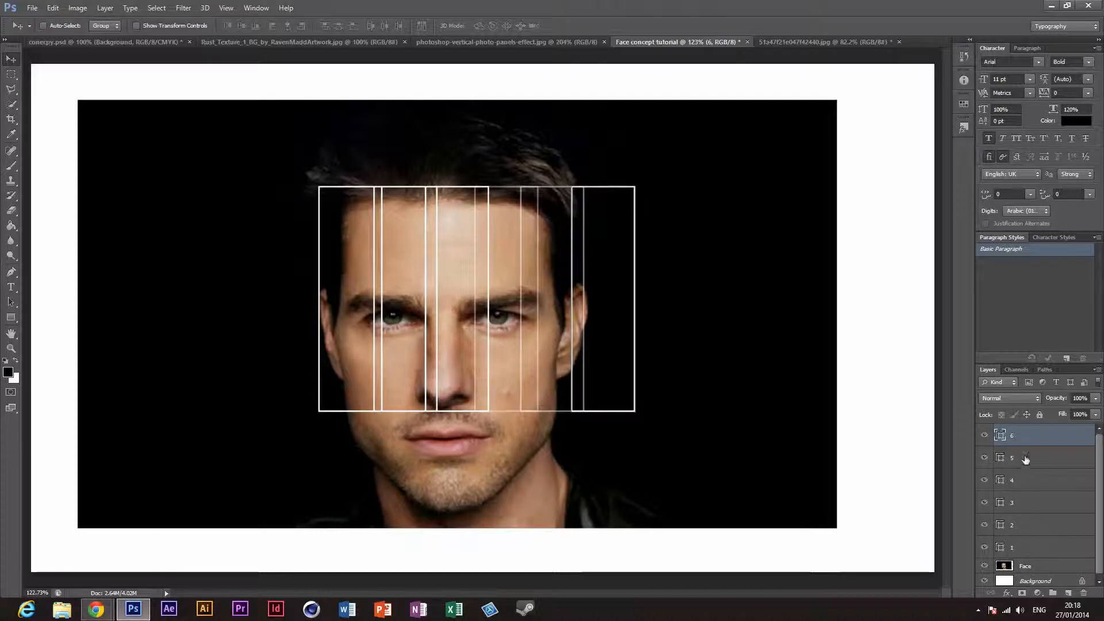
pyautogui.click(1022, 553)
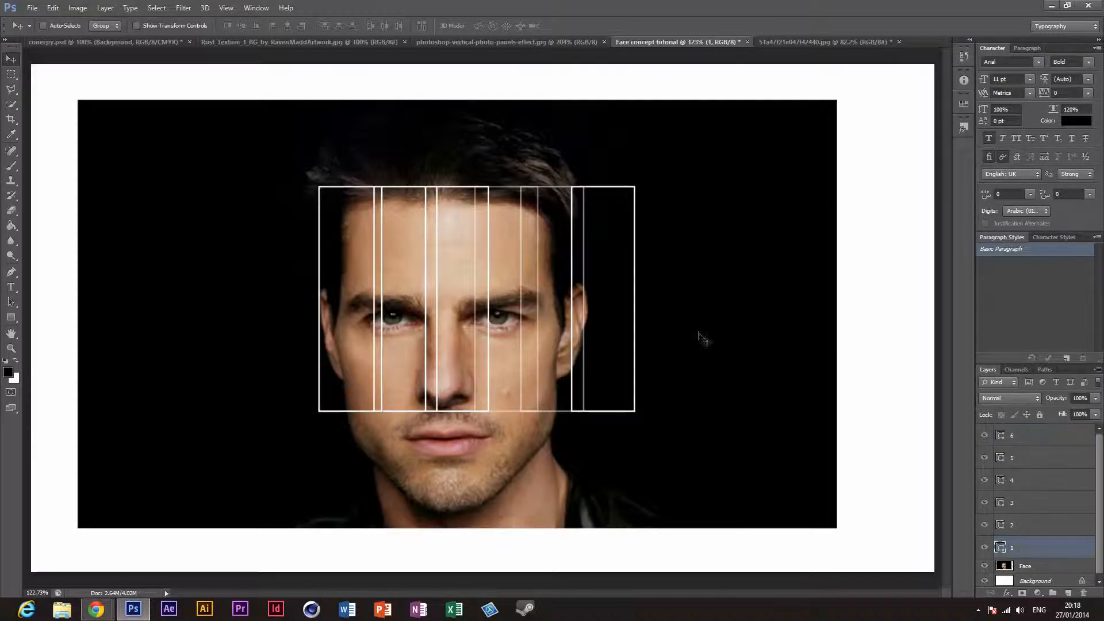
pyautogui.moveTo(769, 394); pyautogui.dragTo(765, 376)
pyautogui.hotkey('ctrl', 'z')
# Step: Move the Face layer slightly up and right to centre the face behind the six panels, comparing it with the panels reference
pyautogui.click(1026, 567)
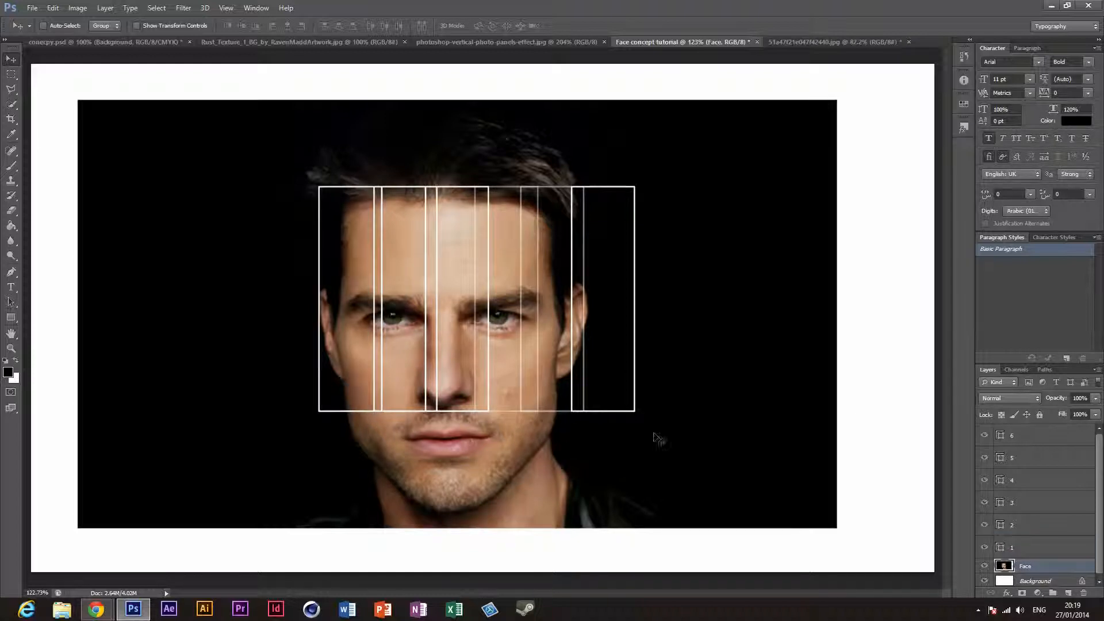
pyautogui.moveTo(705, 428); pyautogui.dragTo(723, 413)
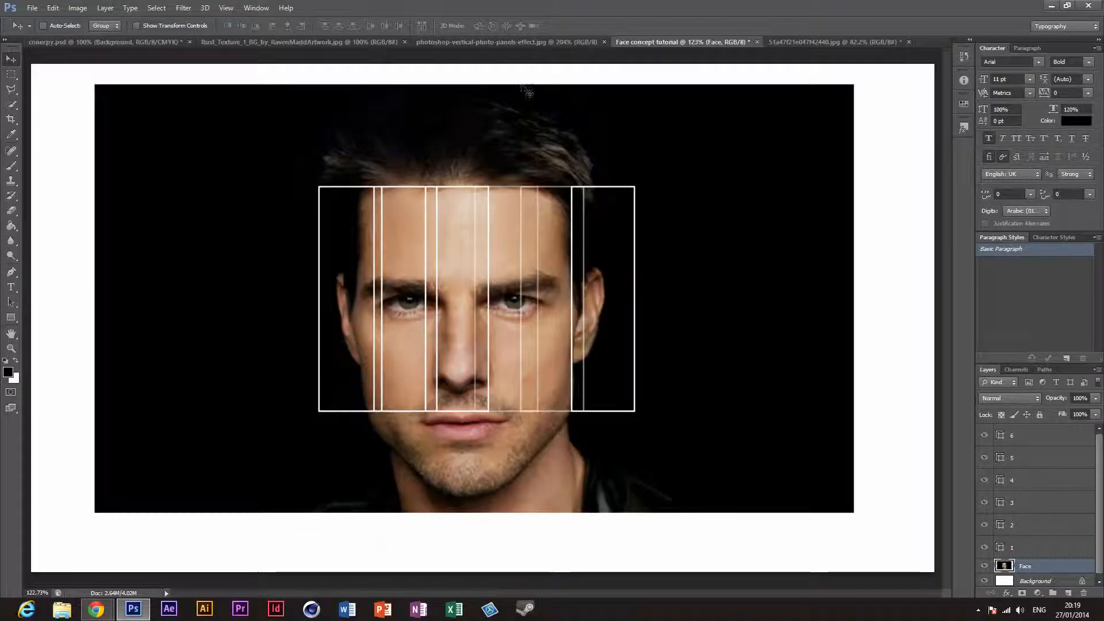
pyautogui.click(492, 42)
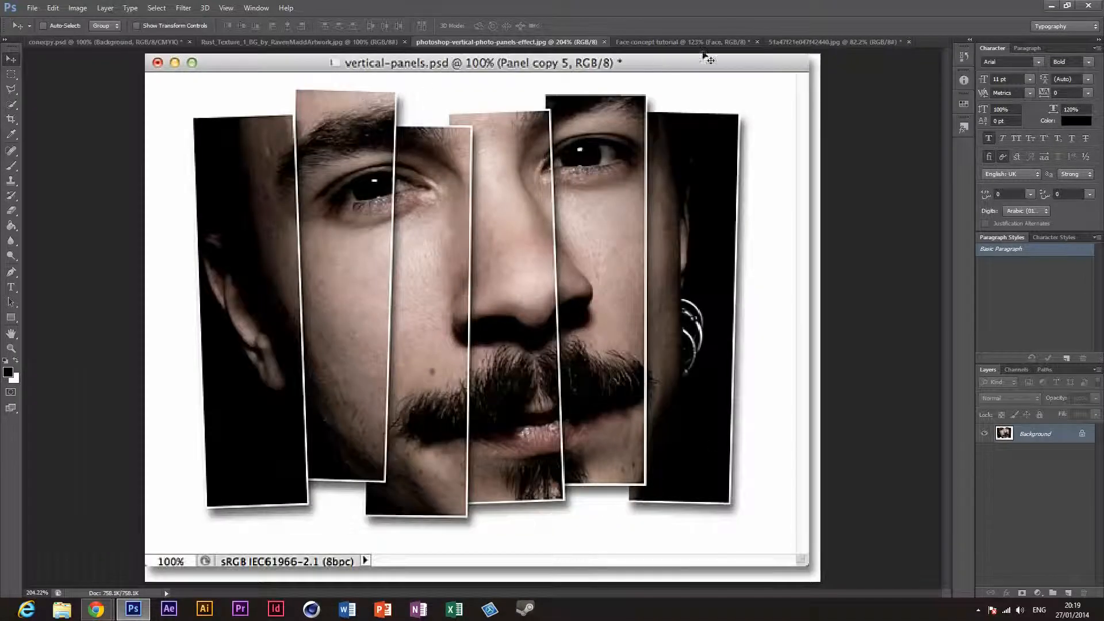
pyautogui.click(671, 37)
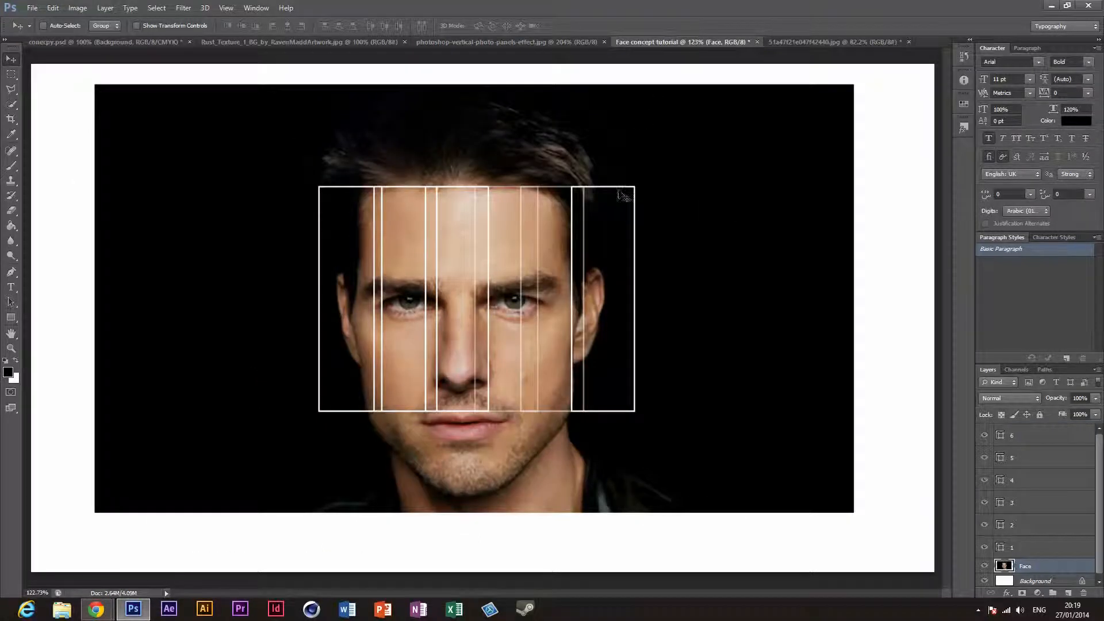
# Step: Try rotating the Face layer about 5.9° counter-clockwise, checking the tilt against the panels reference
pyautogui.hotkey('ctrl', 't')
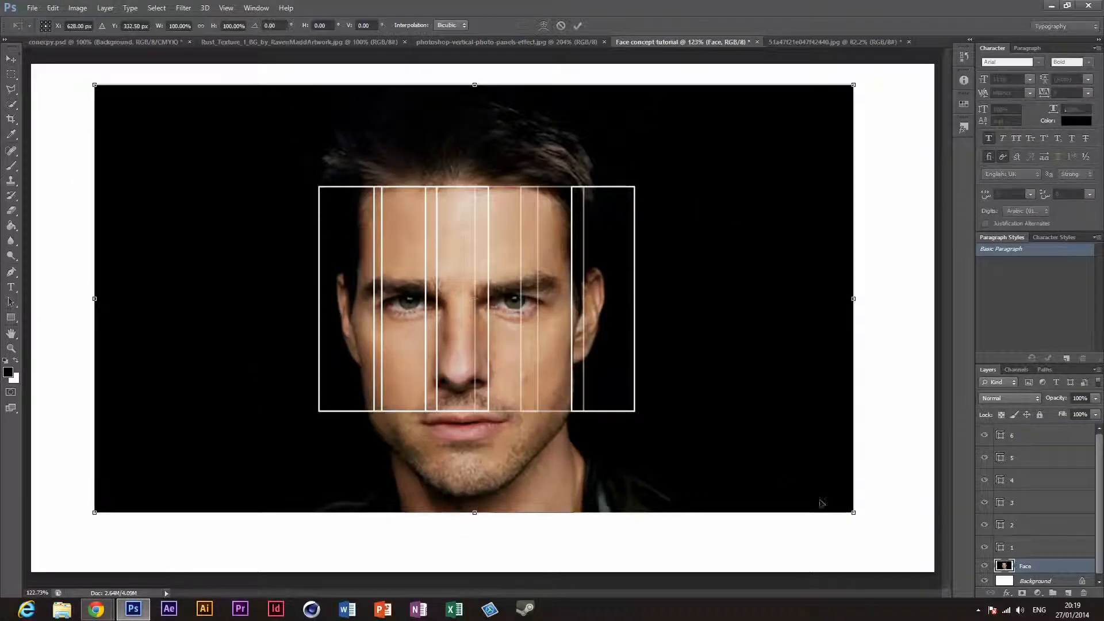
pyautogui.moveTo(863, 516); pyautogui.dragTo(874, 469)
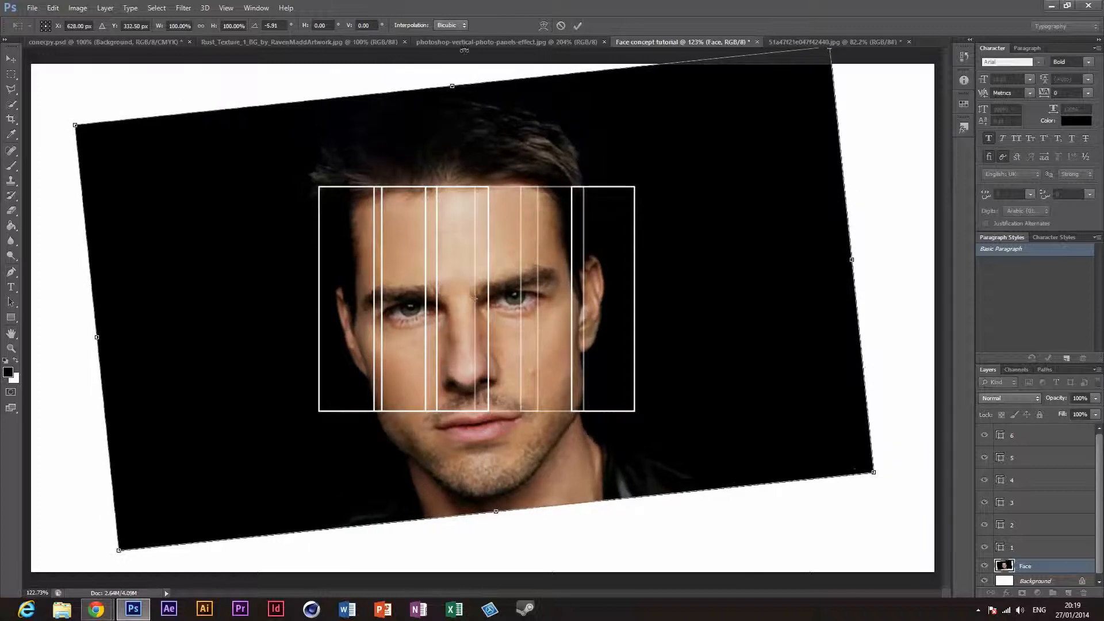
pyautogui.click(467, 44)
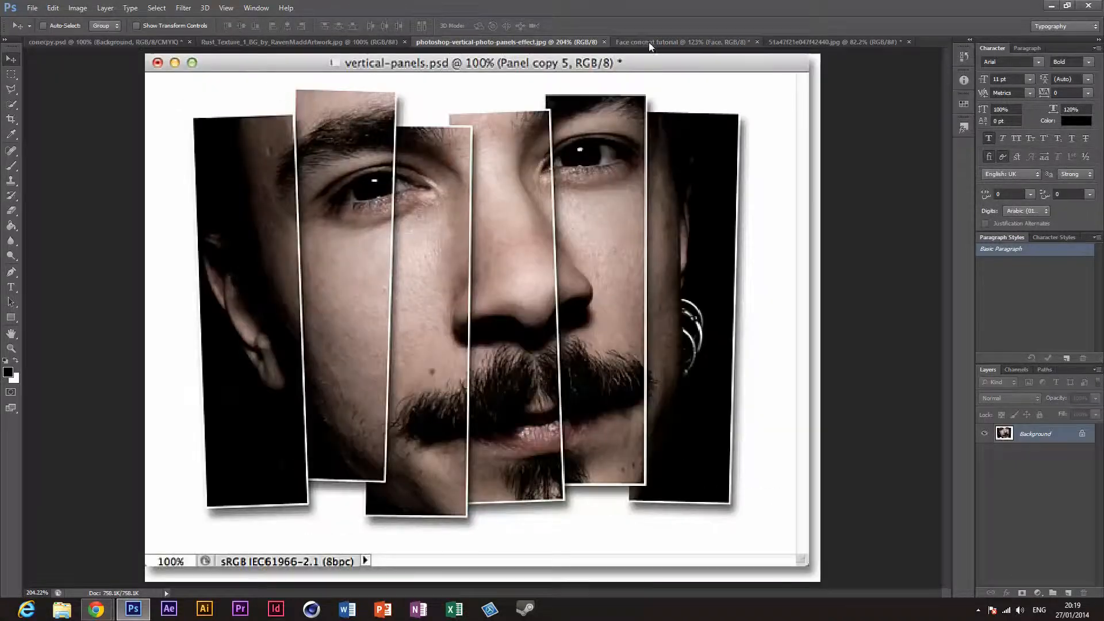
pyautogui.click(650, 43)
# Step: Move the Face layer about 79 px up and 9 px left so the panels frame the eyes through the mouth, comparing it with the reference
pyautogui.moveTo(772, 416); pyautogui.dragTo(764, 353)
pyautogui.click(482, 43)
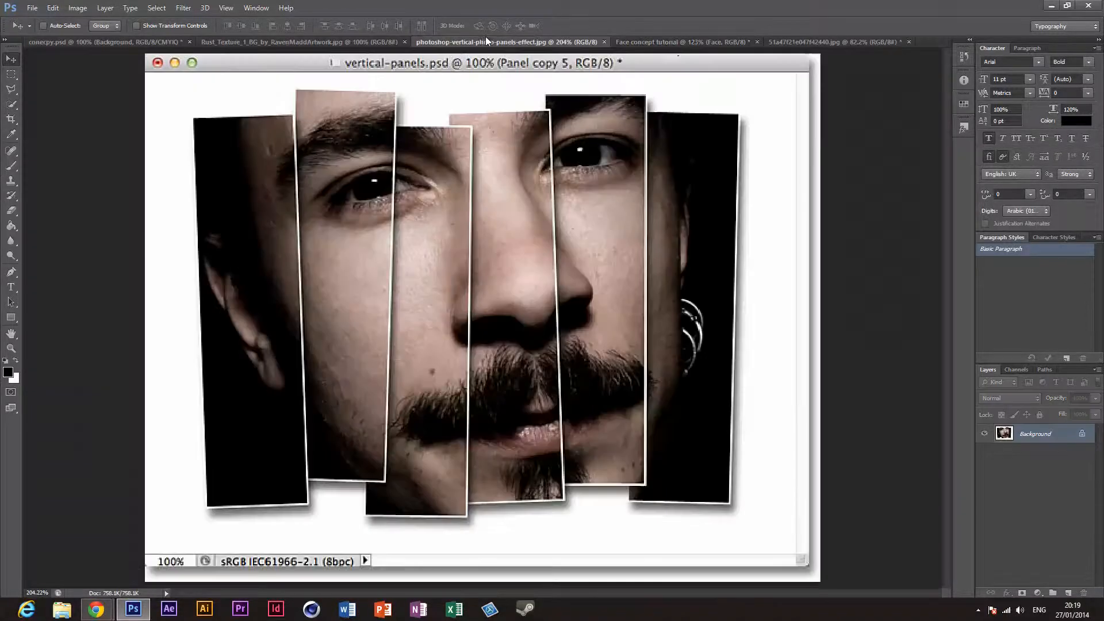
pyautogui.click(681, 44)
pyautogui.click(528, 42)
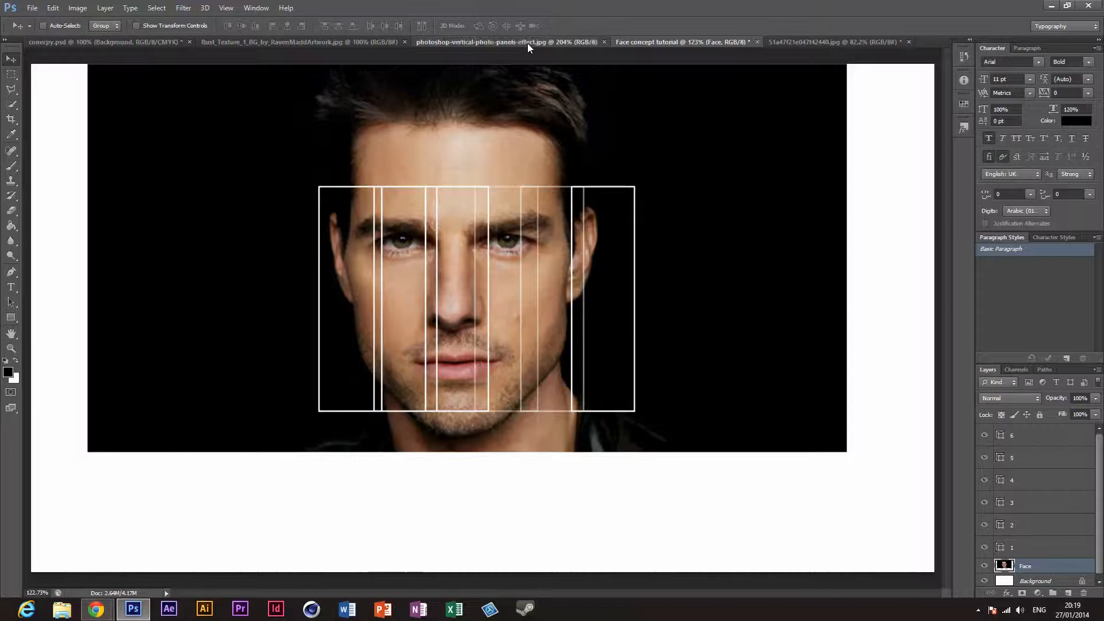
pyautogui.click(678, 42)
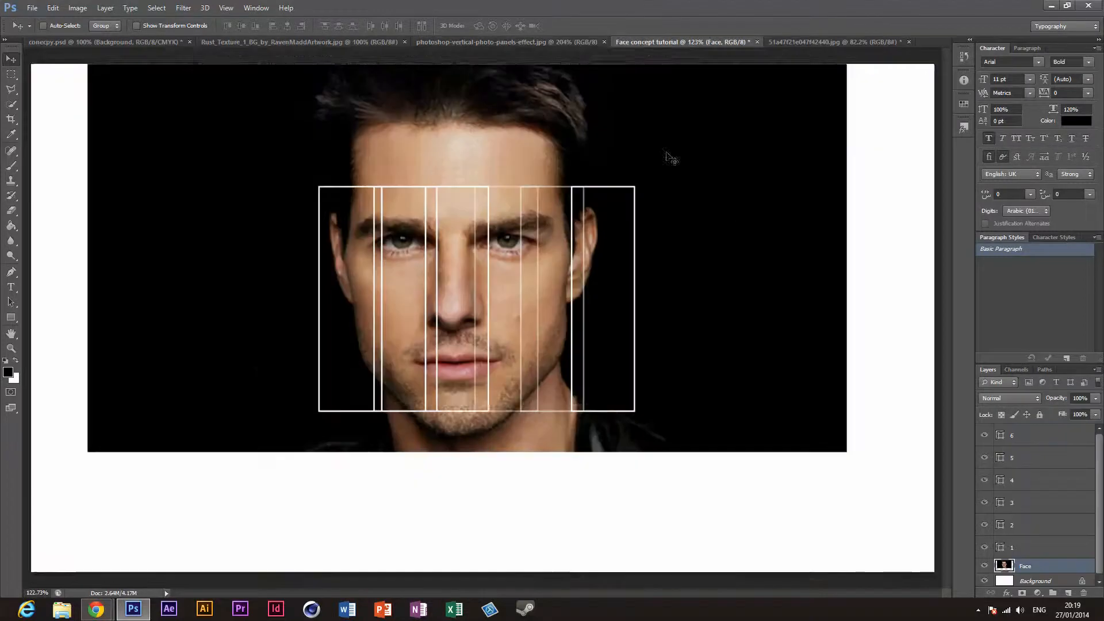
pyautogui.moveTo(666, 165)
pyautogui.mouseDown()
pyautogui.moveTo(667, 193)
pyautogui.moveTo(671, 166)
pyautogui.mouseUp()
# Step: Rotate the Face layer about 3.1° counter-clockwise behind the panels and apply the transformation
pyautogui.hotkey('ctrl', 't')
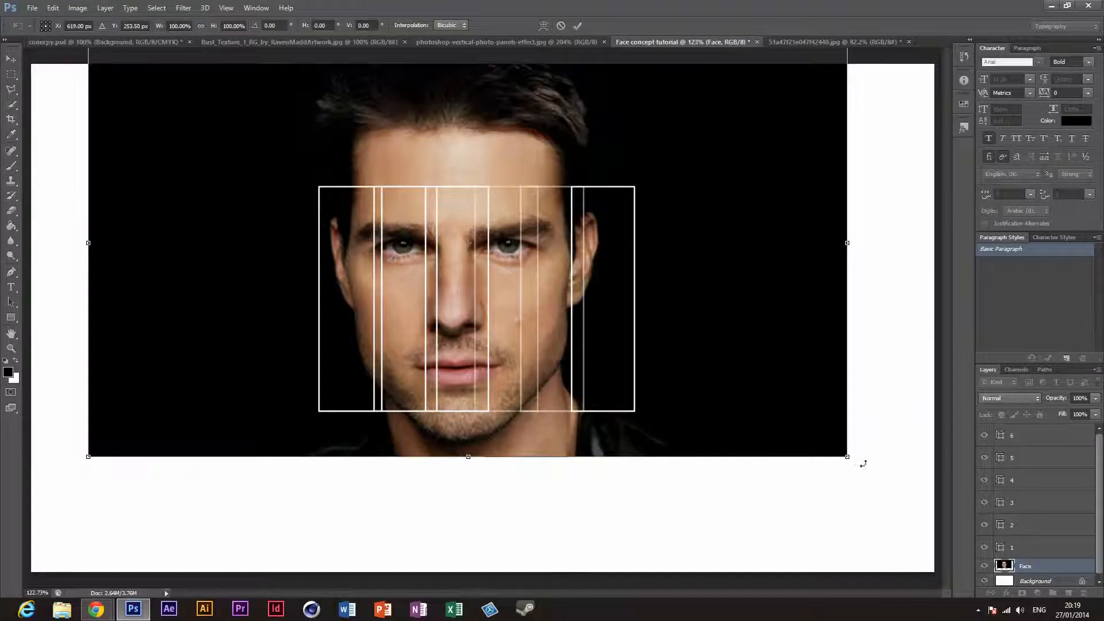
pyautogui.moveTo(862, 464); pyautogui.dragTo(872, 442)
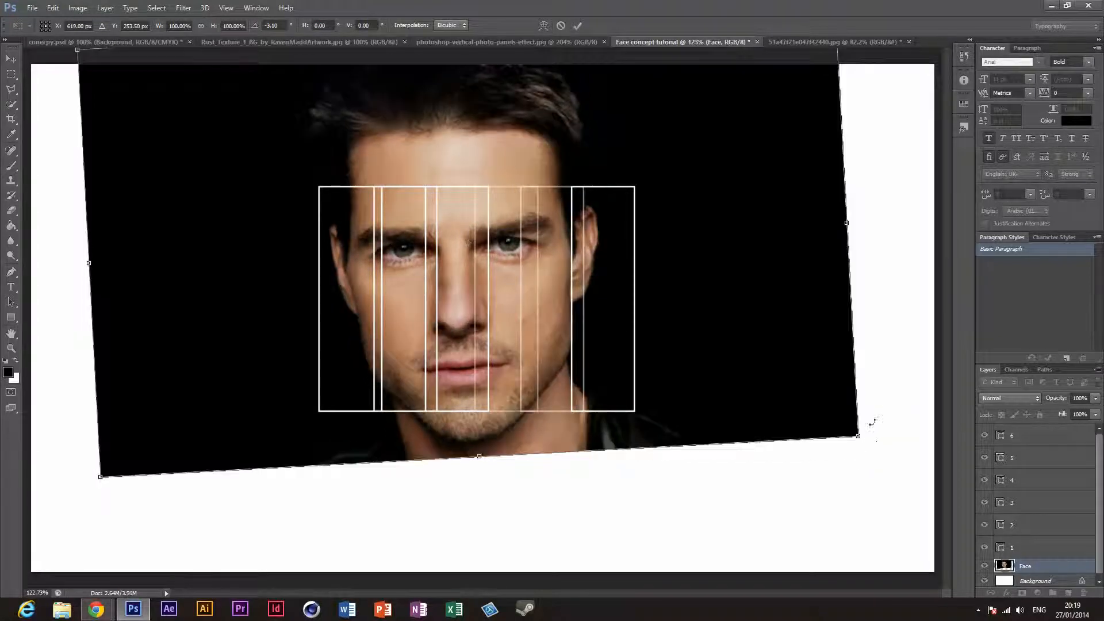
pyautogui.click(574, 27)
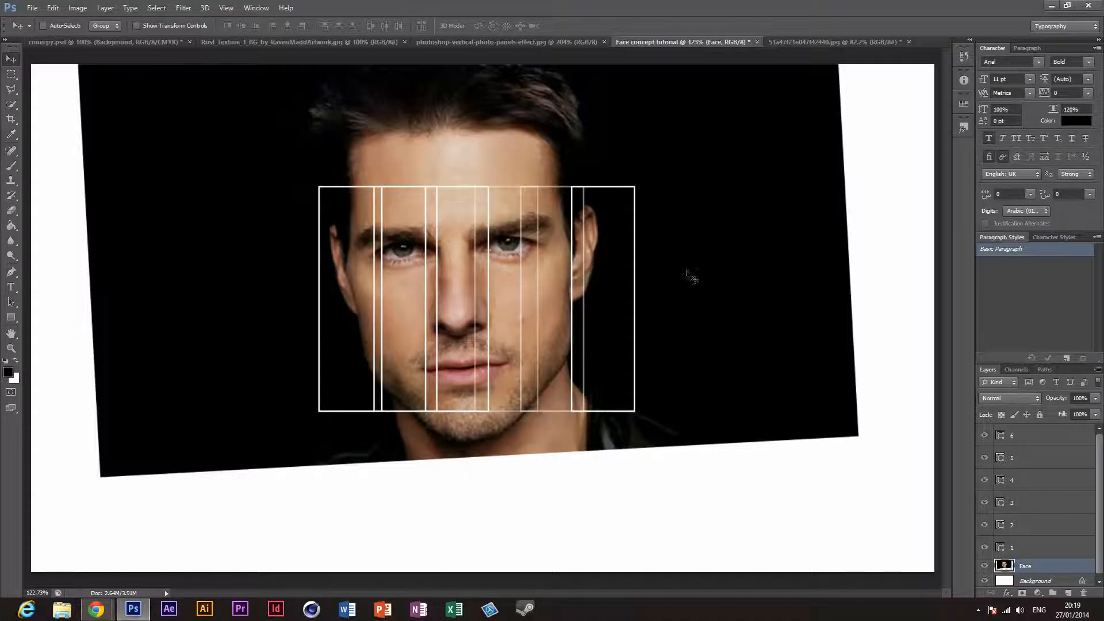
# Step: Hide panel layers 2 through 6 to isolate the first panel over the face, and compare it with the panels reference
pyautogui.click(1031, 532)
pyautogui.click(985, 526)
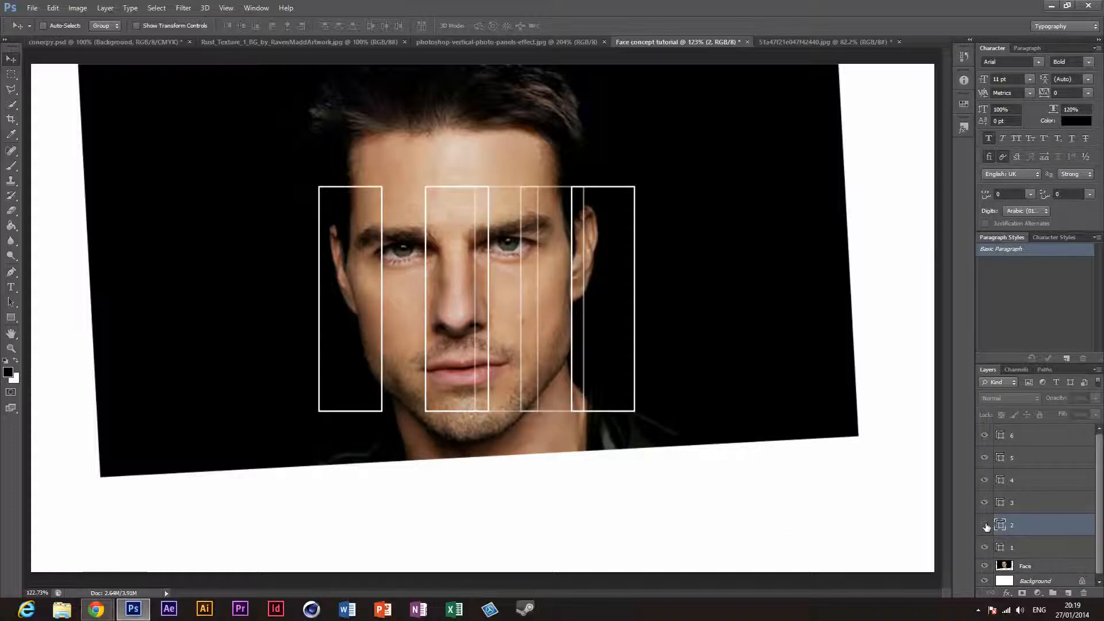
pyautogui.click(985, 503)
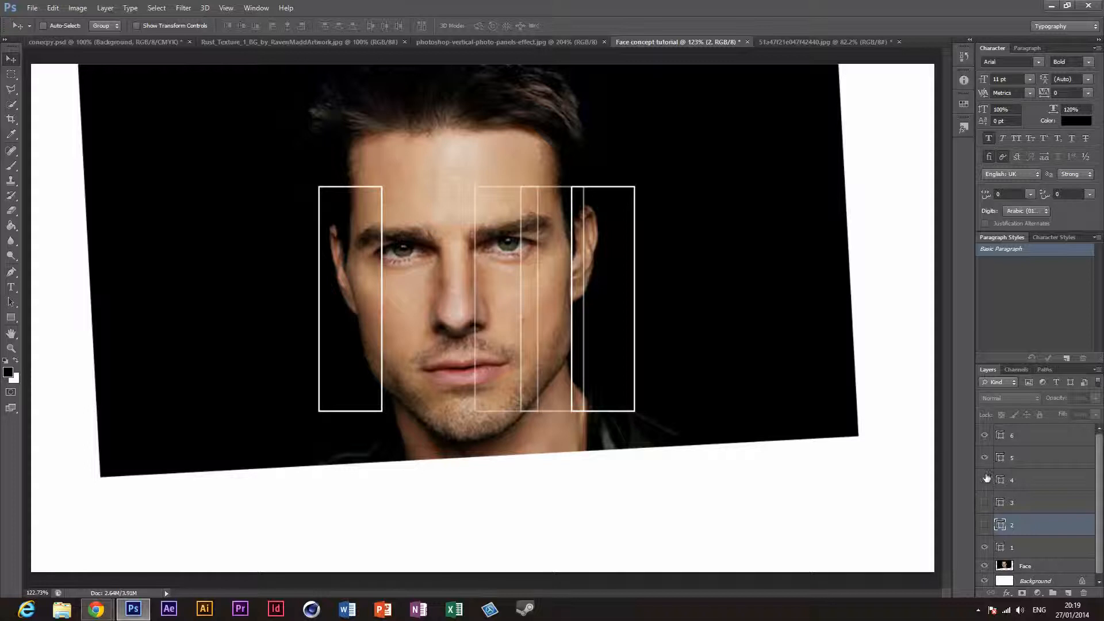
pyautogui.click(985, 480)
pyautogui.click(986, 458)
pyautogui.click(985, 436)
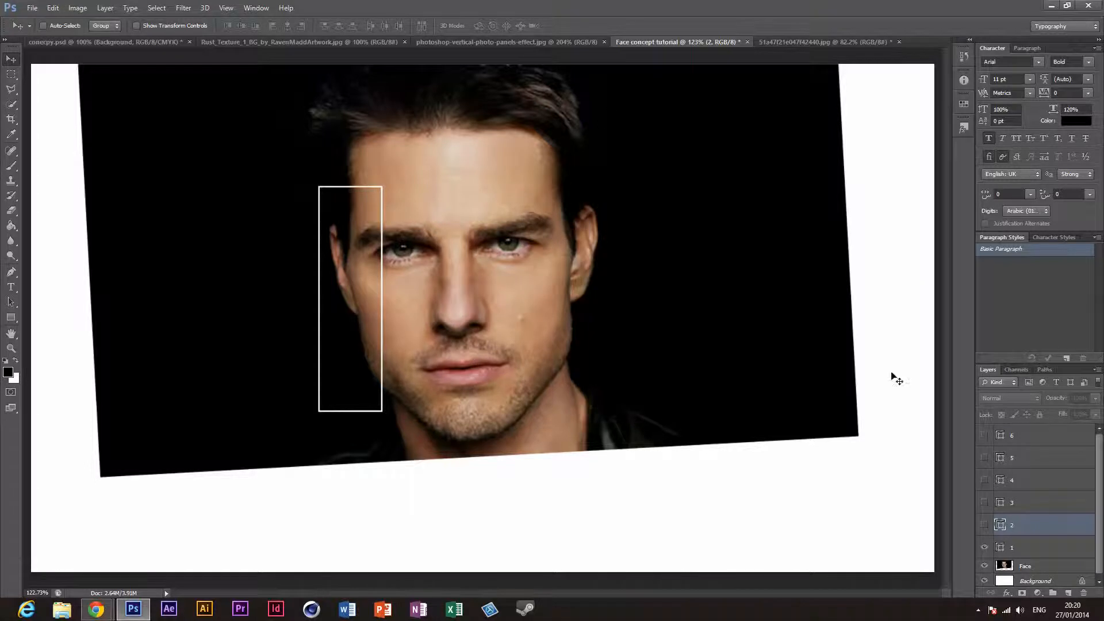
pyautogui.click(479, 46)
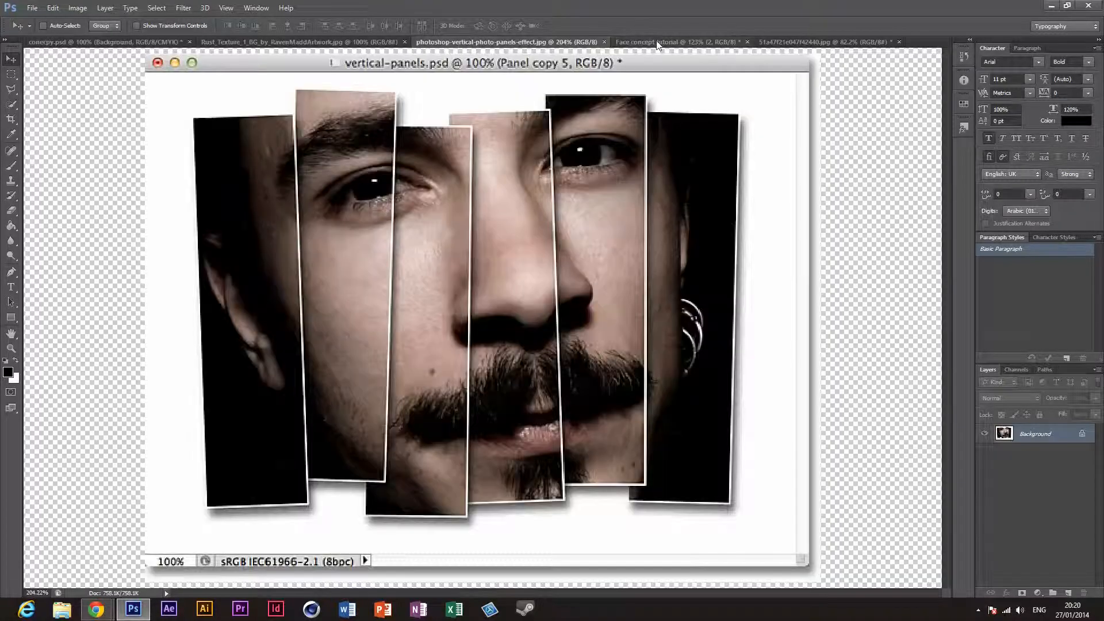
pyautogui.click(659, 44)
pyautogui.click(549, 43)
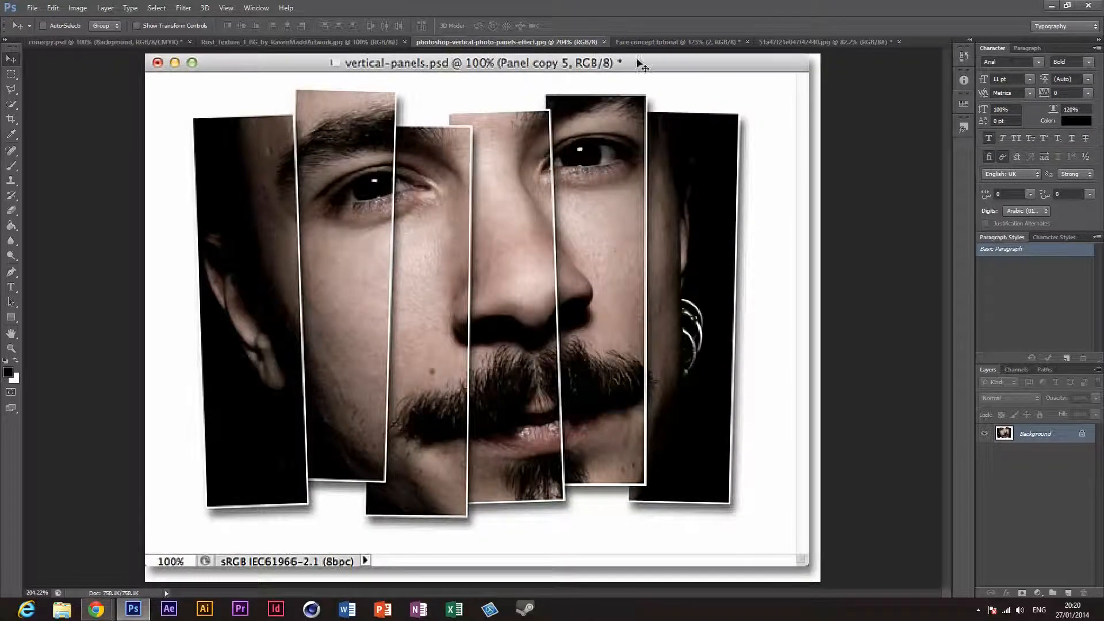
pyautogui.click(669, 42)
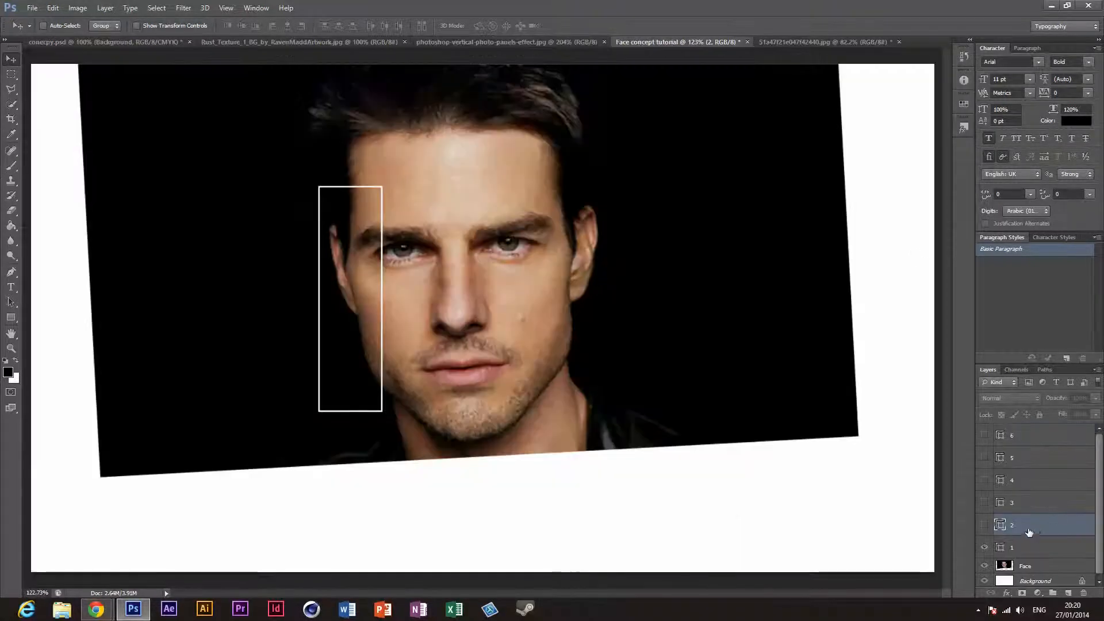
# Step: Show panel layers 2 through 6 again over the face
pyautogui.click(985, 525)
pyautogui.click(985, 503)
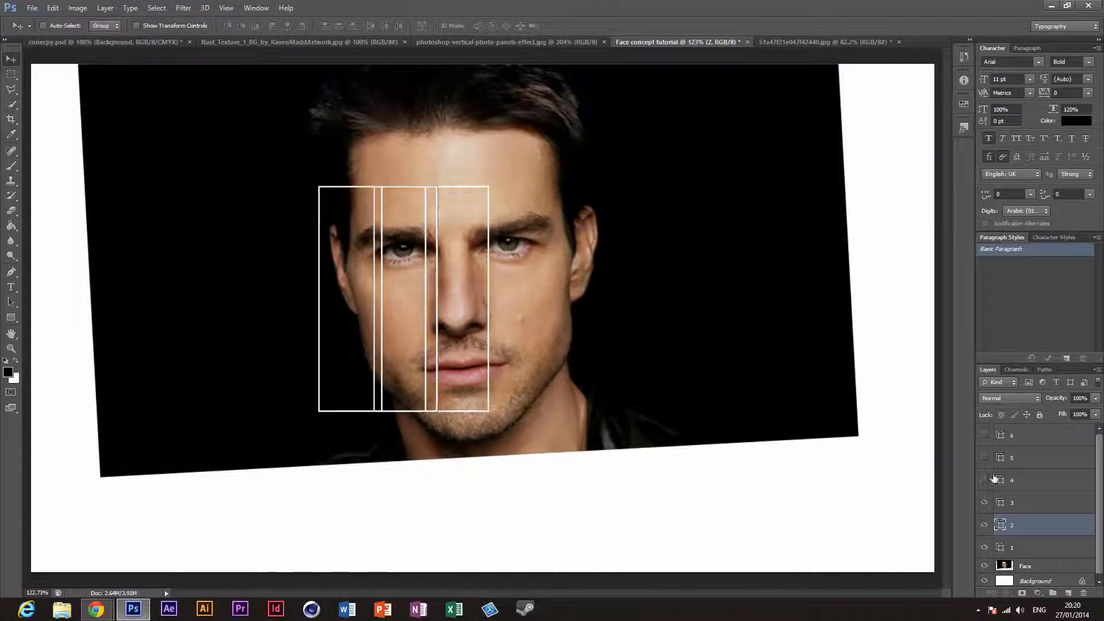
pyautogui.click(985, 480)
pyautogui.click(986, 458)
pyautogui.click(984, 435)
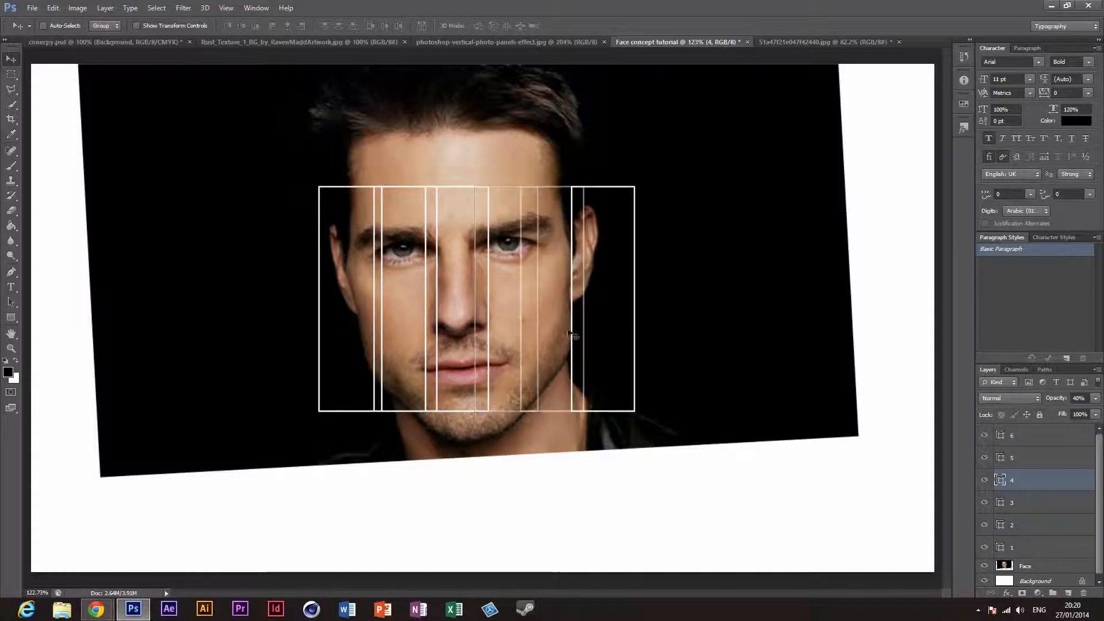
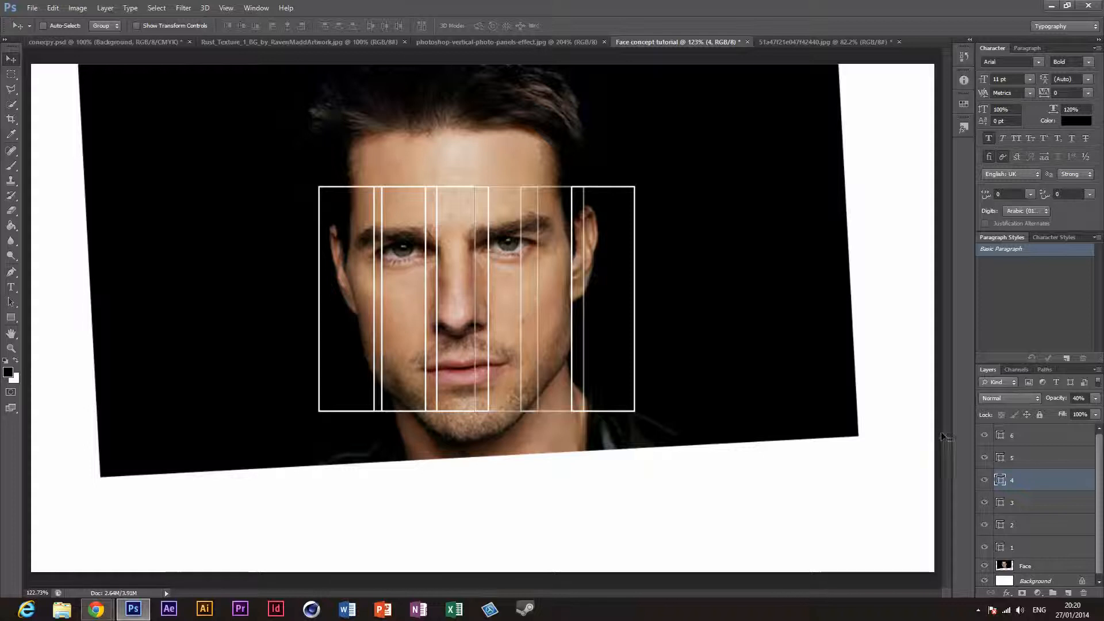
# Step: Scale the Face layer to about 122% and reposition it so the panels frame the eyes through the mouth, applying the transformation
pyautogui.click(1015, 566)
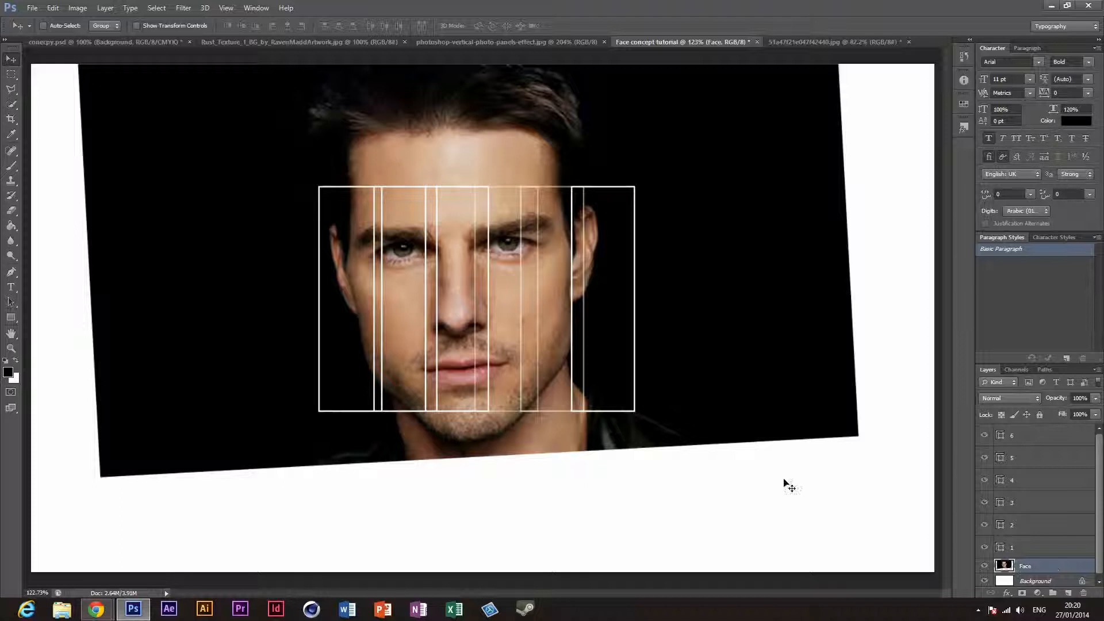
pyautogui.hotkey('ctrl', 't')
pyautogui.moveTo(860, 480); pyautogui.dragTo(937, 525)
pyautogui.moveTo(881, 464); pyautogui.dragTo(847, 451)
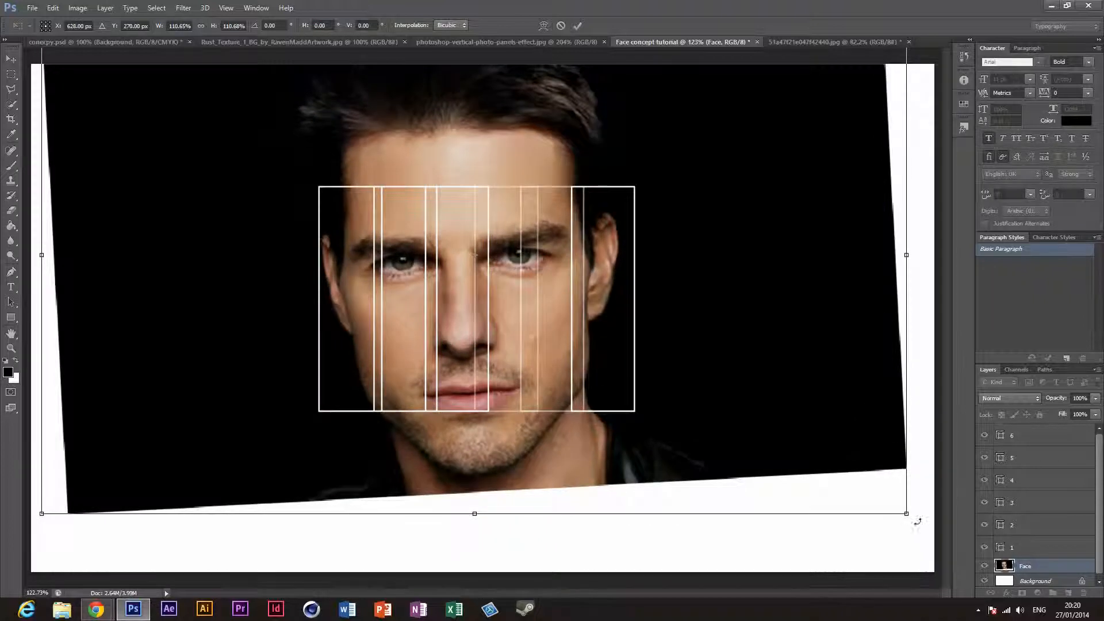
pyautogui.moveTo(904, 511); pyautogui.dragTo(1003, 566)
pyautogui.moveTo(872, 480)
pyautogui.mouseDown()
pyautogui.moveTo(844, 469)
pyautogui.moveTo(835, 419)
pyautogui.mouseUp()
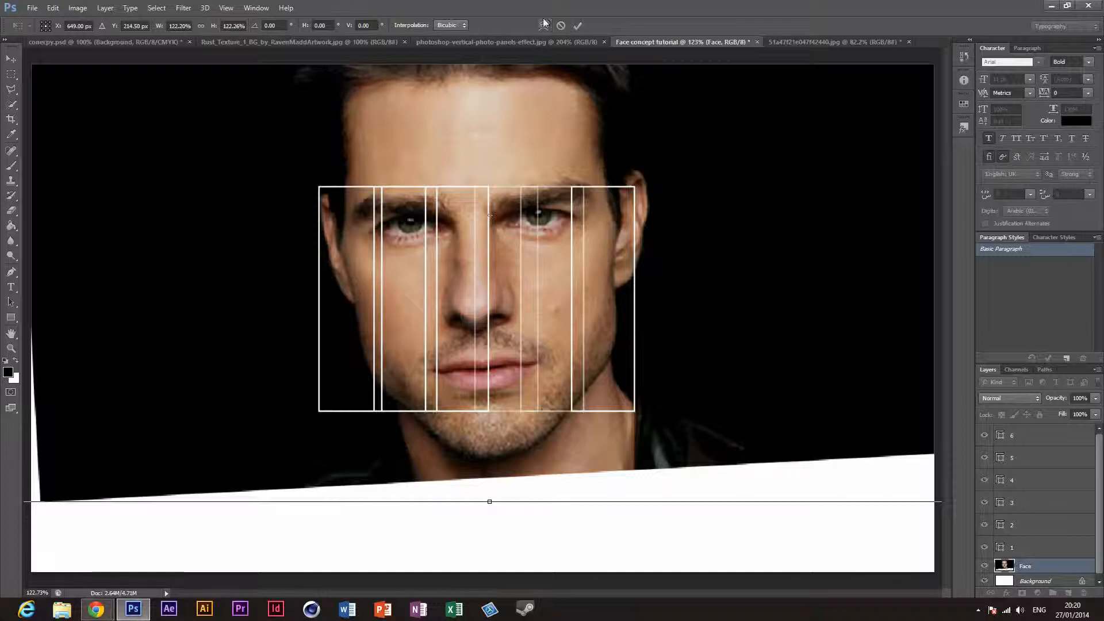
pyautogui.click(578, 26)
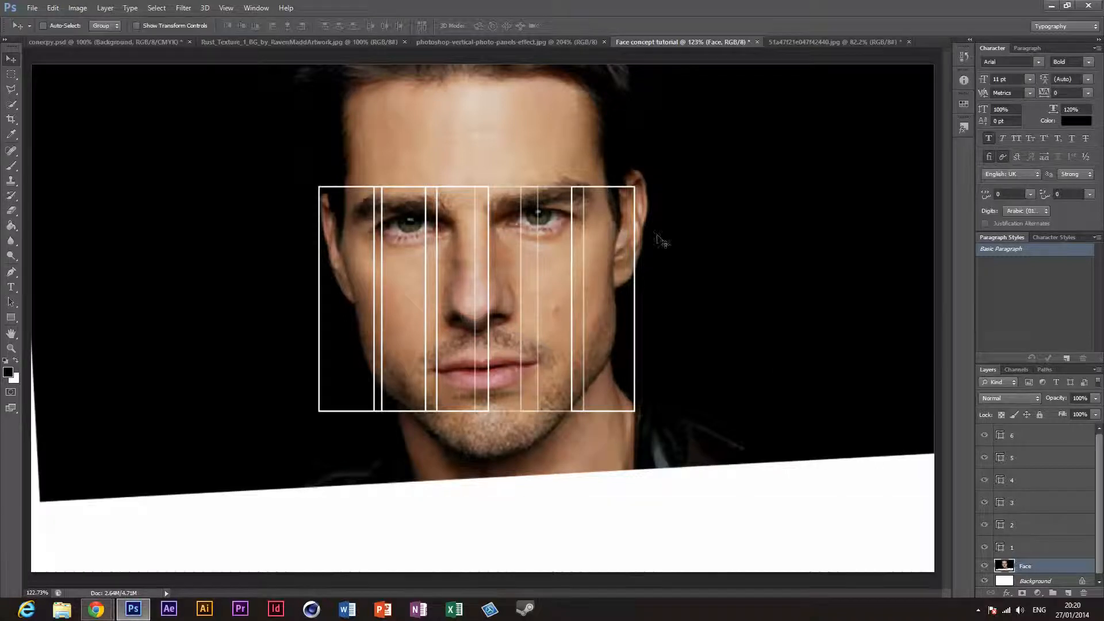
# Step: Move panels 2 through 6 sideways so all six panels sit edge to edge in a row across the face
pyautogui.click(1034, 520)
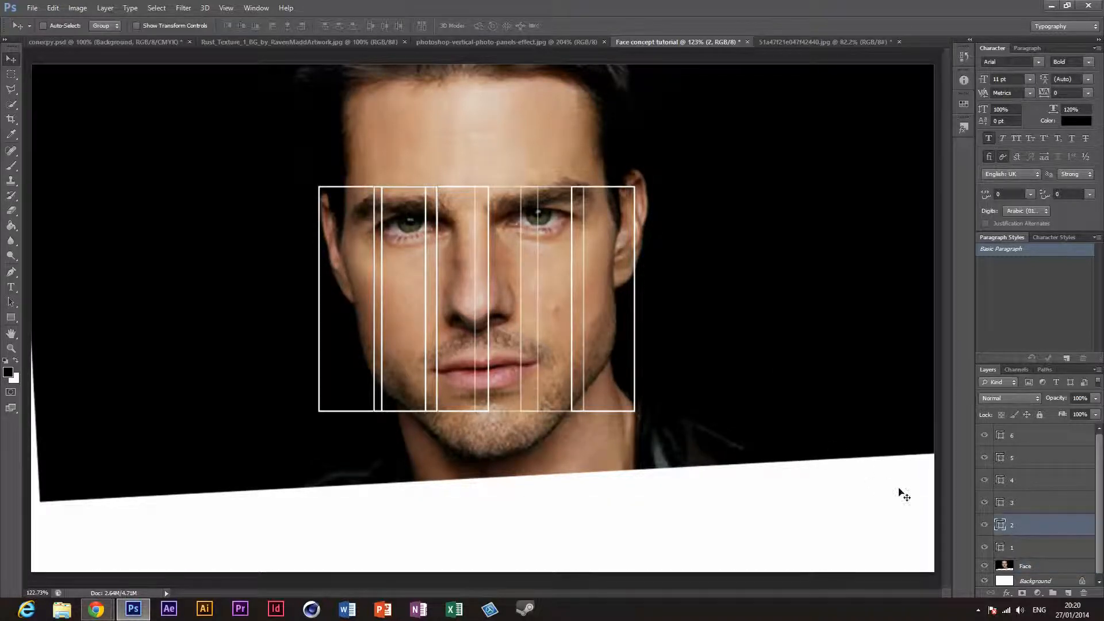
pyautogui.moveTo(429, 356); pyautogui.dragTo(439, 359)
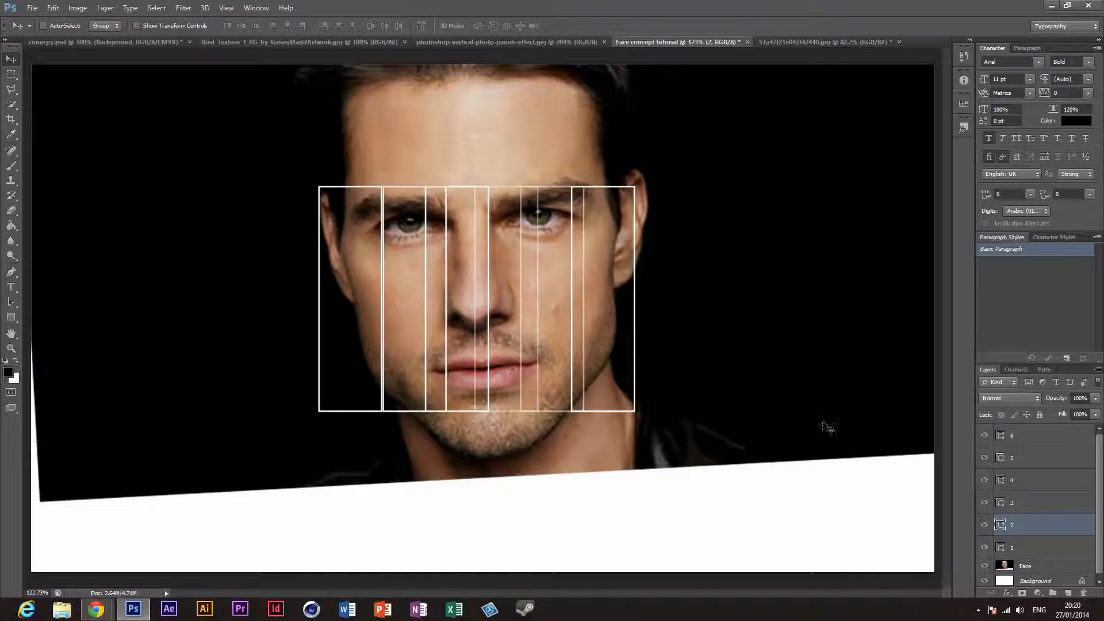
pyautogui.click(1034, 504)
pyautogui.moveTo(526, 319); pyautogui.dragTo(551, 319)
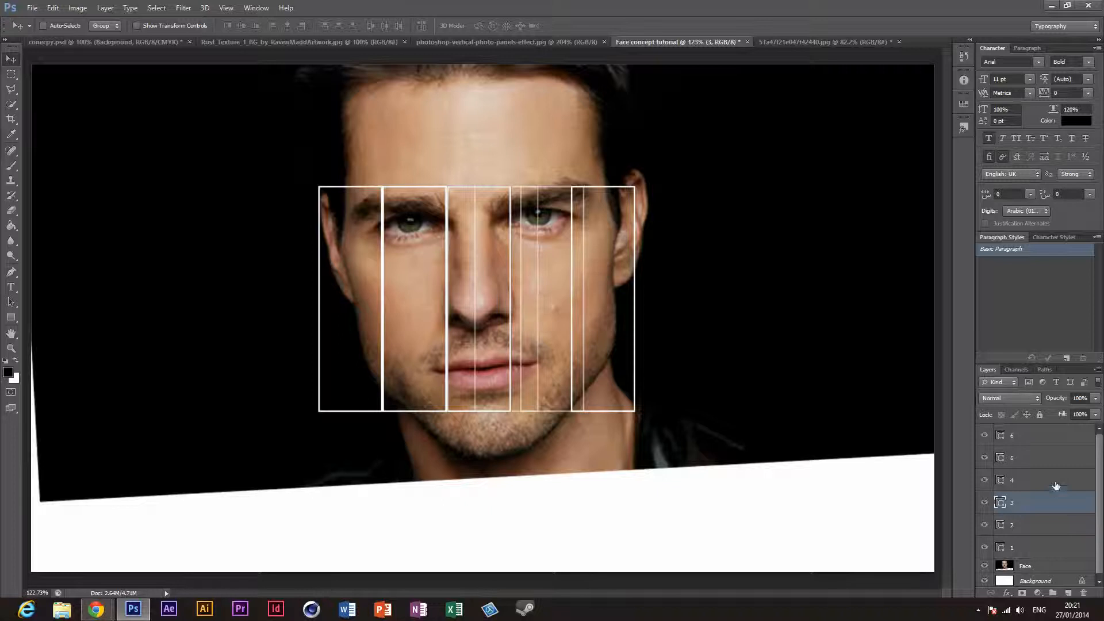
pyautogui.click(1035, 481)
pyautogui.moveTo(613, 358); pyautogui.dragTo(692, 355)
pyautogui.click(1062, 462)
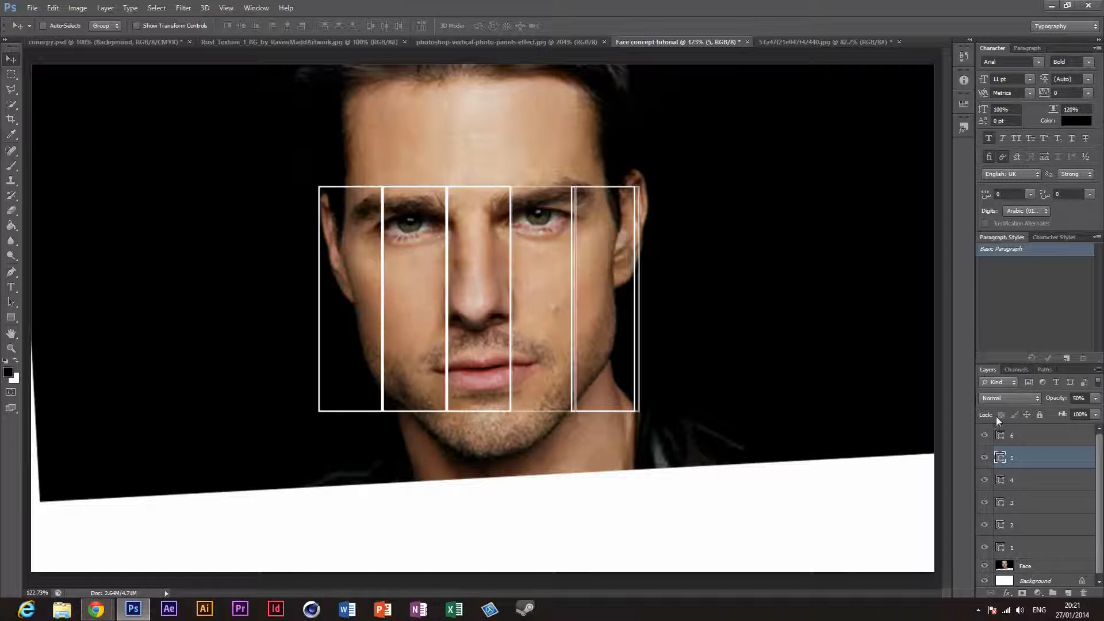
pyautogui.click(1044, 435)
pyautogui.moveTo(741, 341); pyautogui.dragTo(782, 344)
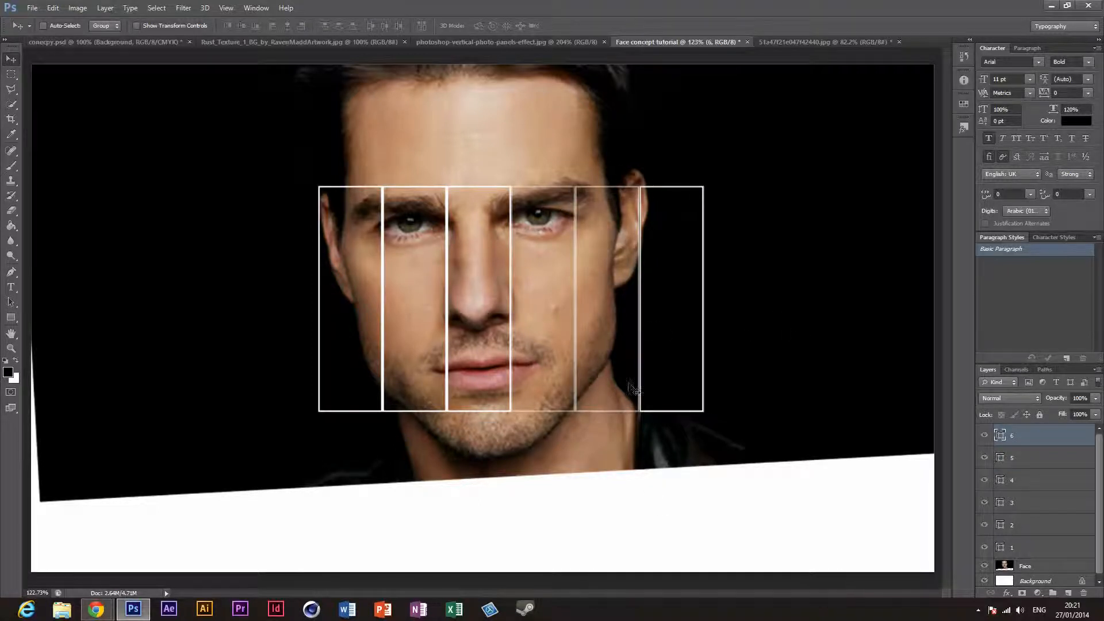
# Step: Check the vertical panels reference image, hide panel layers 2 through 6 in the face document, and select panel layer 1
pyautogui.click(520, 41)
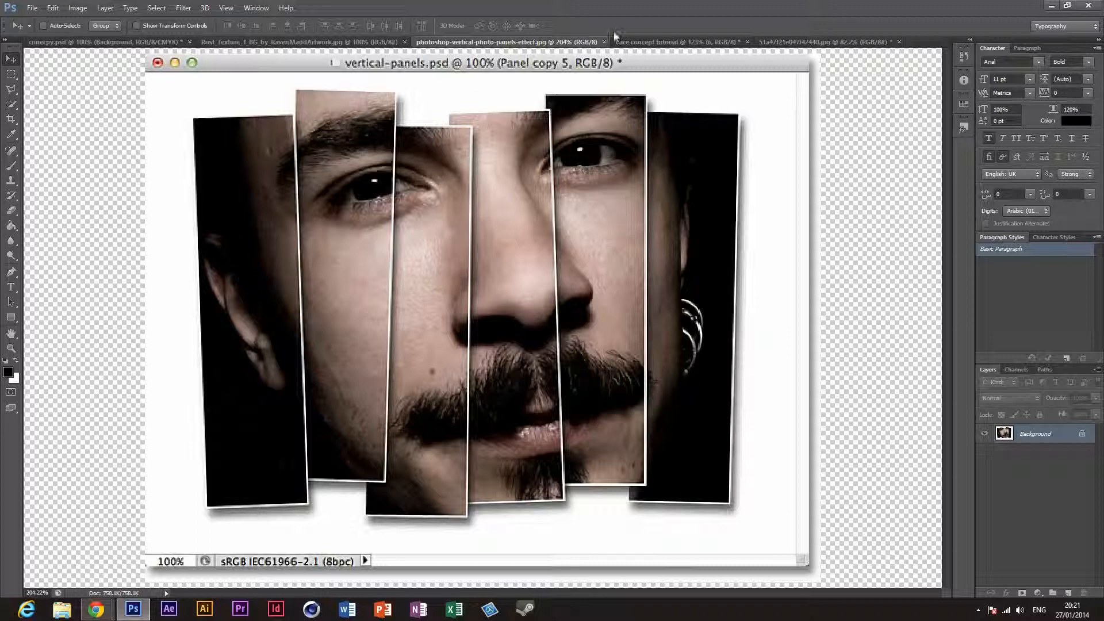
pyautogui.click(638, 42)
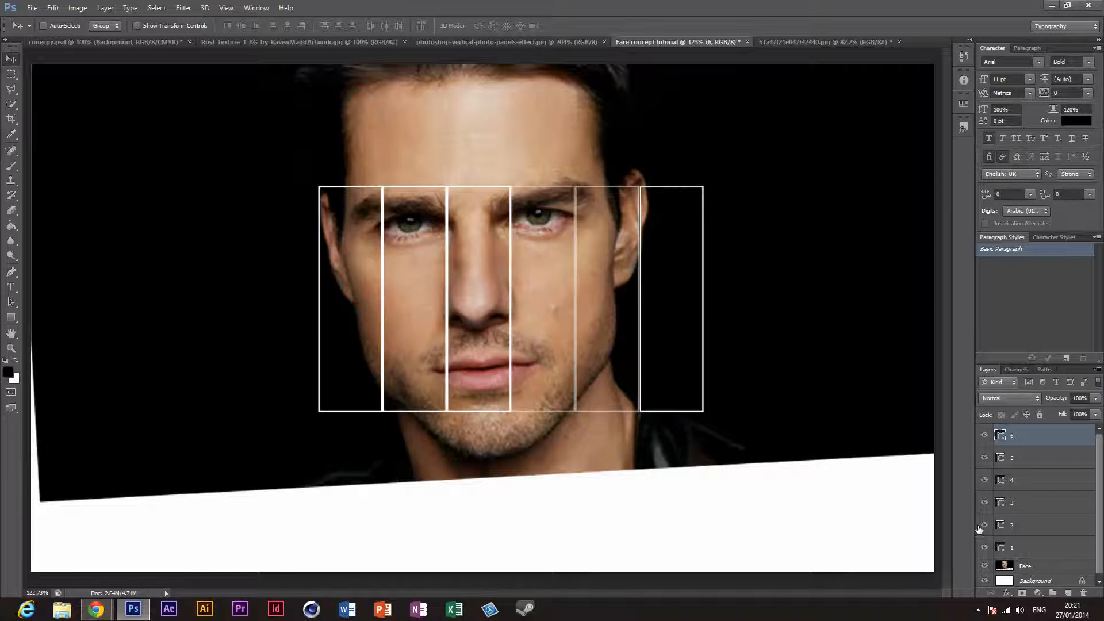
pyautogui.moveTo(986, 512); pyautogui.dragTo(987, 424)
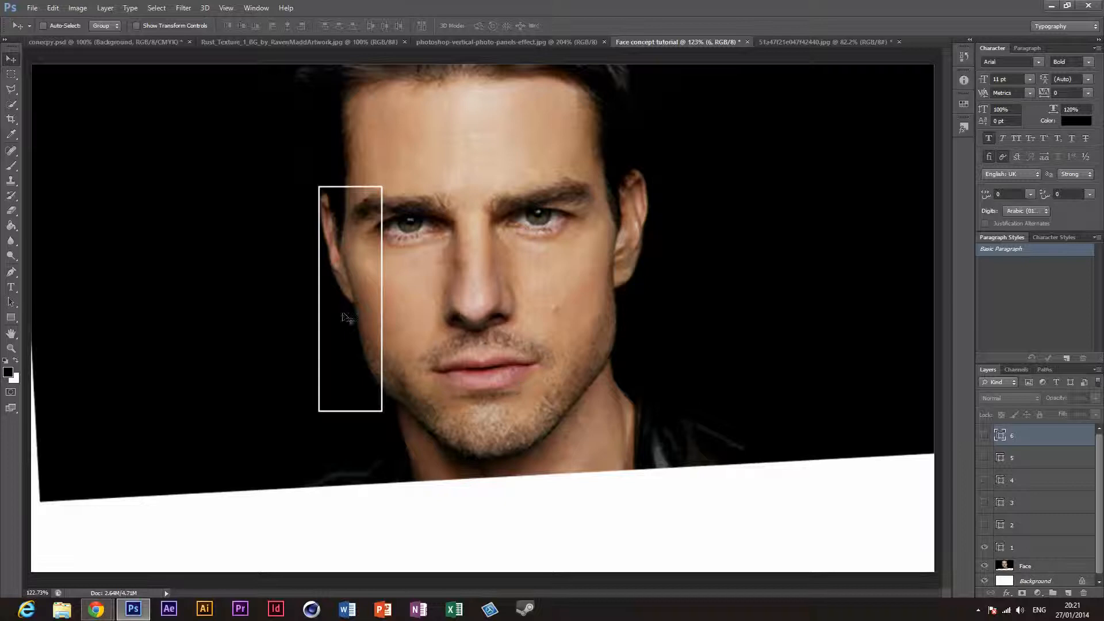
pyautogui.click(1085, 554)
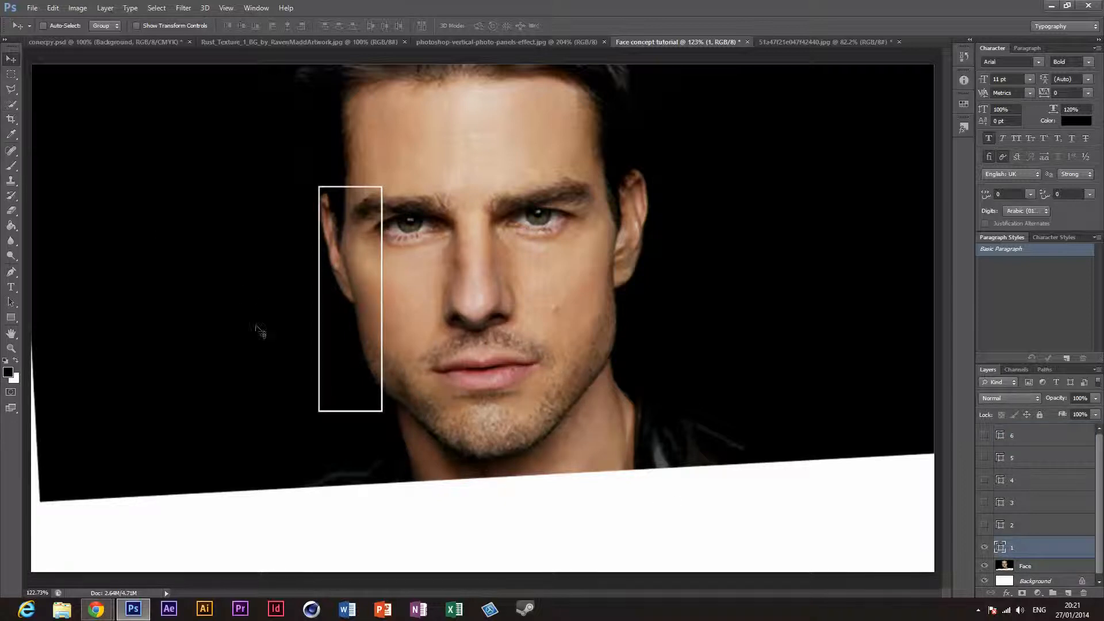
# Step: Try to select the first panel's area with the Quick Selection tool, and clear the selection
pyautogui.rightClick(368, 287)
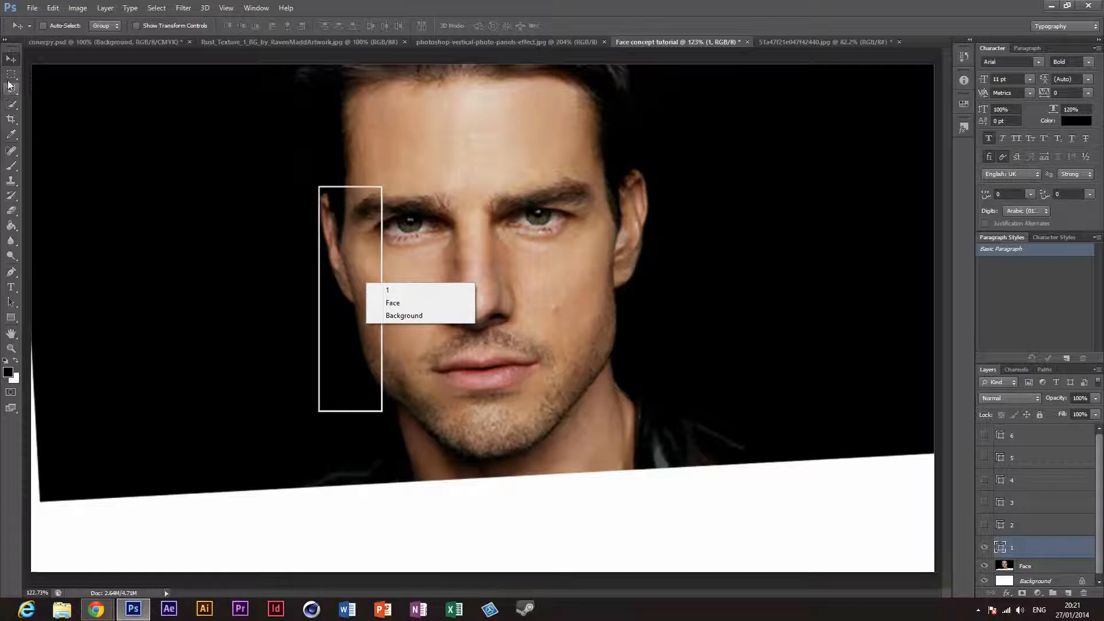
pyautogui.click(11, 107)
pyautogui.click(11, 107)
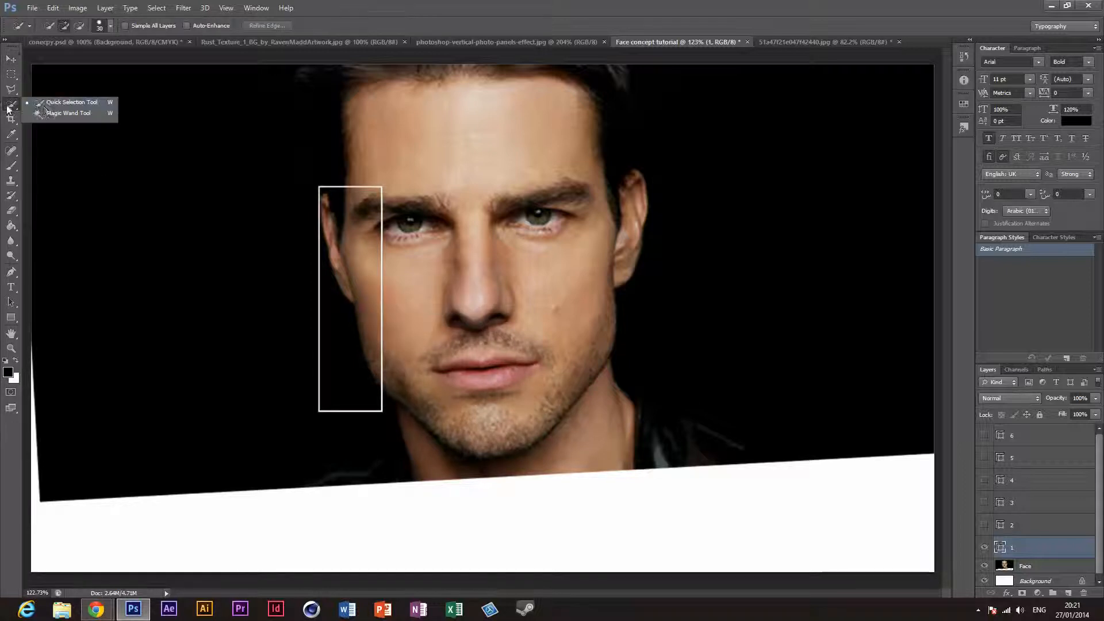
pyautogui.click(37, 108)
pyautogui.moveTo(348, 267)
pyautogui.mouseDown()
pyautogui.moveTo(351, 208)
pyautogui.moveTo(337, 198)
pyautogui.moveTo(324, 319)
pyautogui.moveTo(356, 417)
pyautogui.moveTo(354, 398)
pyautogui.moveTo(326, 404)
pyautogui.moveTo(325, 369)
pyautogui.moveTo(393, 406)
pyautogui.moveTo(374, 368)
pyautogui.mouseUp()
pyautogui.moveTo(379, 241)
pyautogui.mouseDown()
pyautogui.moveTo(385, 224)
pyautogui.moveTo(310, 184)
pyautogui.moveTo(287, 208)
pyautogui.mouseUp()
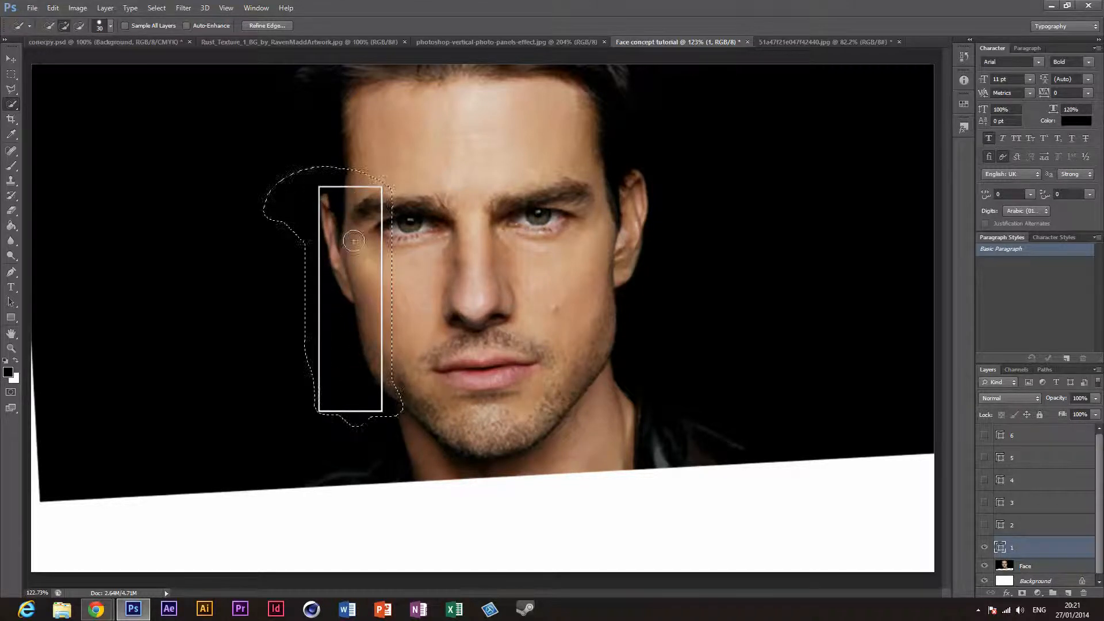
pyautogui.hotkey('ctrl', 'd')
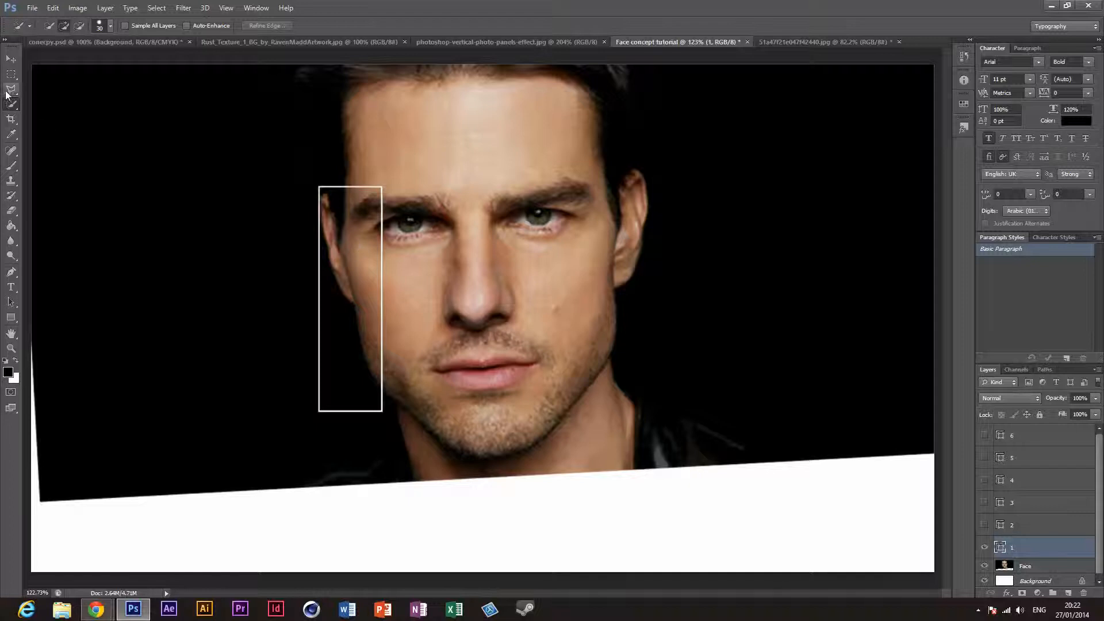
# Step: Try rasterizing panel layer 1 and selecting the area inside its outline with the Magic Wand
pyautogui.rightClick(13, 109)
pyautogui.click(67, 113)
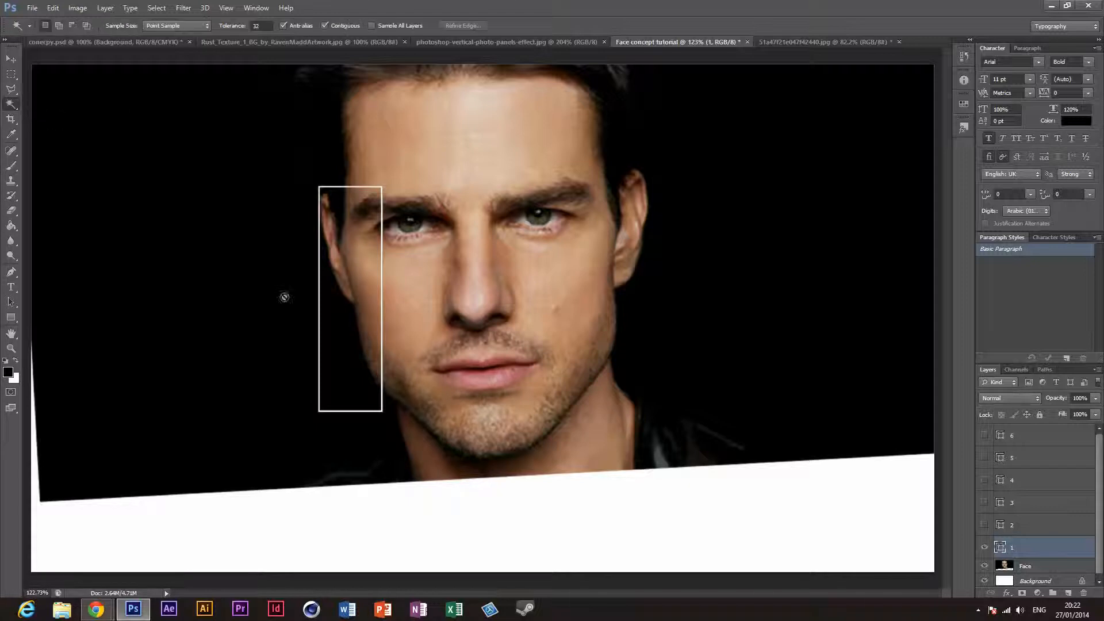
pyautogui.click(335, 267)
pyautogui.click(553, 232)
pyautogui.rightClick(1048, 544)
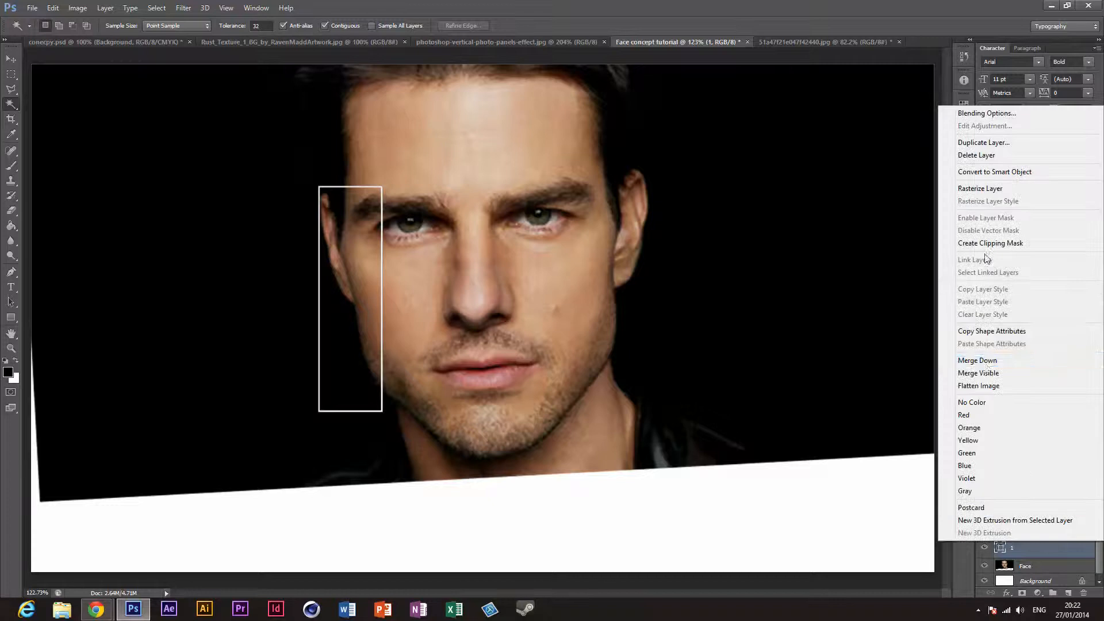
pyautogui.click(991, 189)
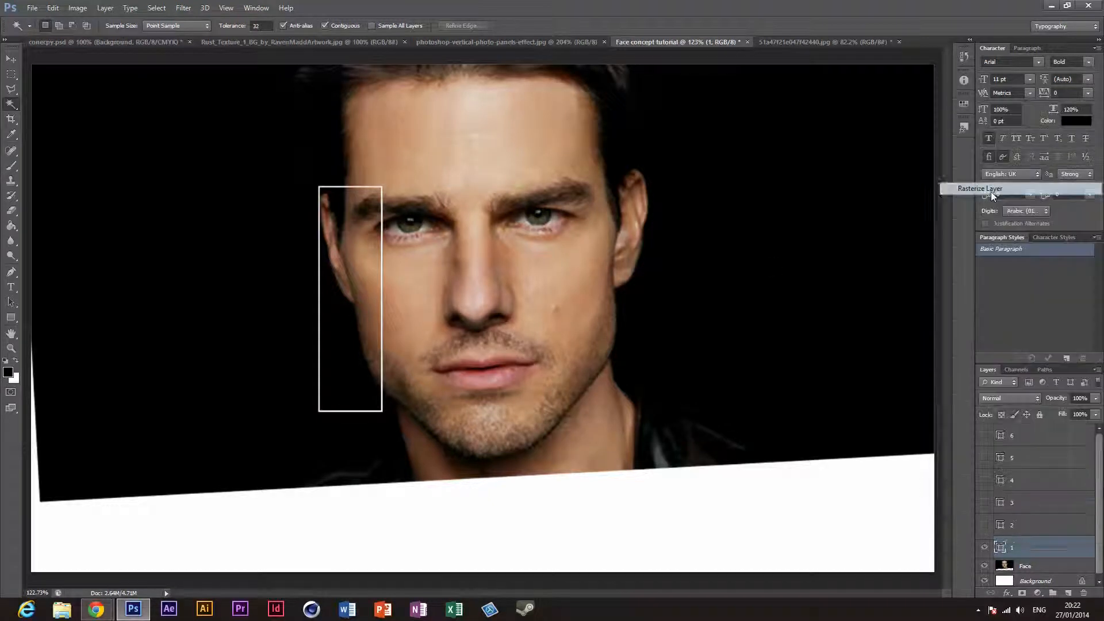
pyautogui.click(374, 305)
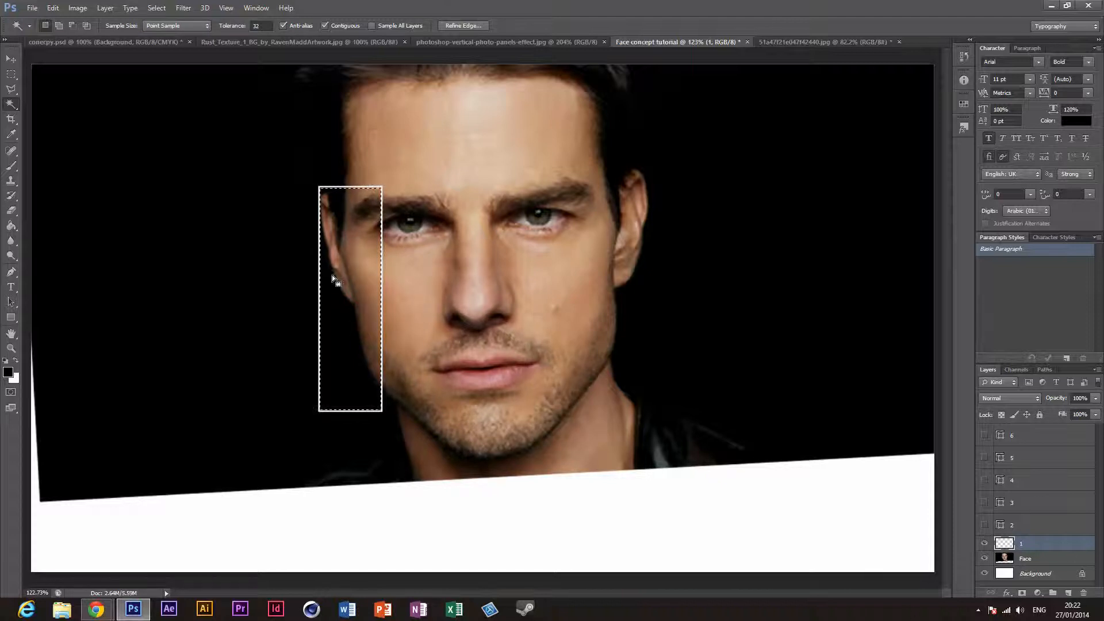
# Step: Merge panel layer 1 down into the Face layer
pyautogui.click(979, 610)
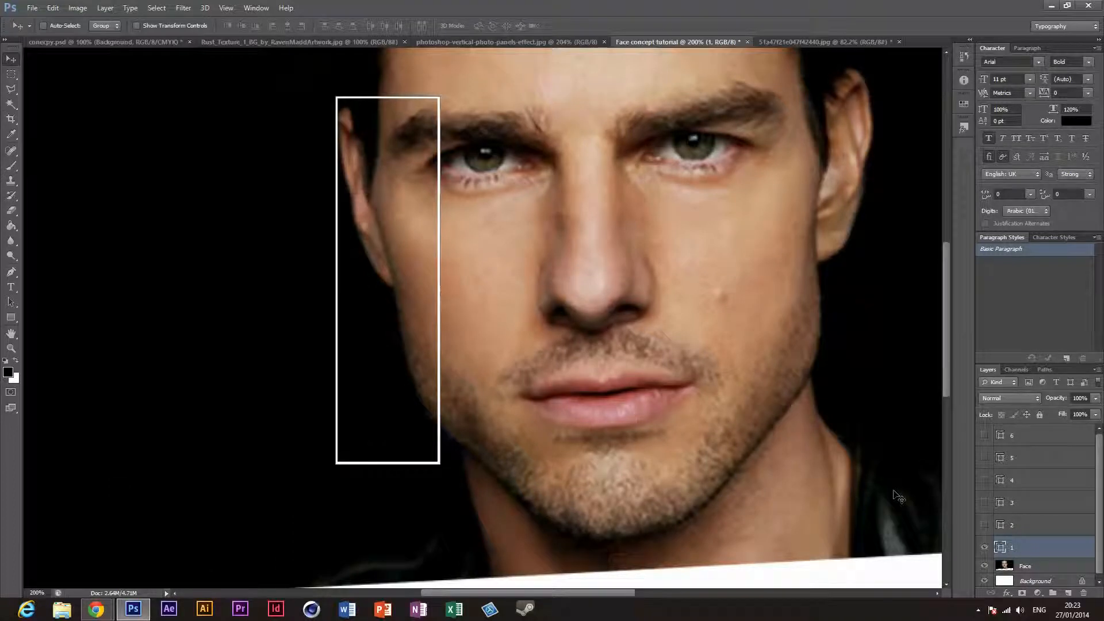
pyautogui.hotkey('ctrl', '0')
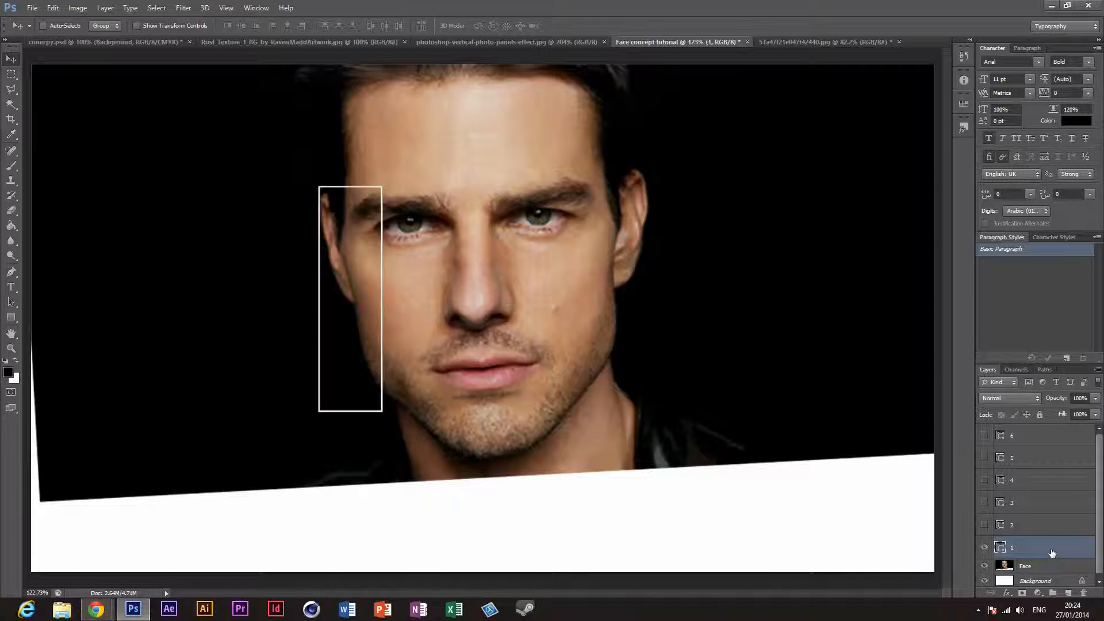
pyautogui.press('Delete')
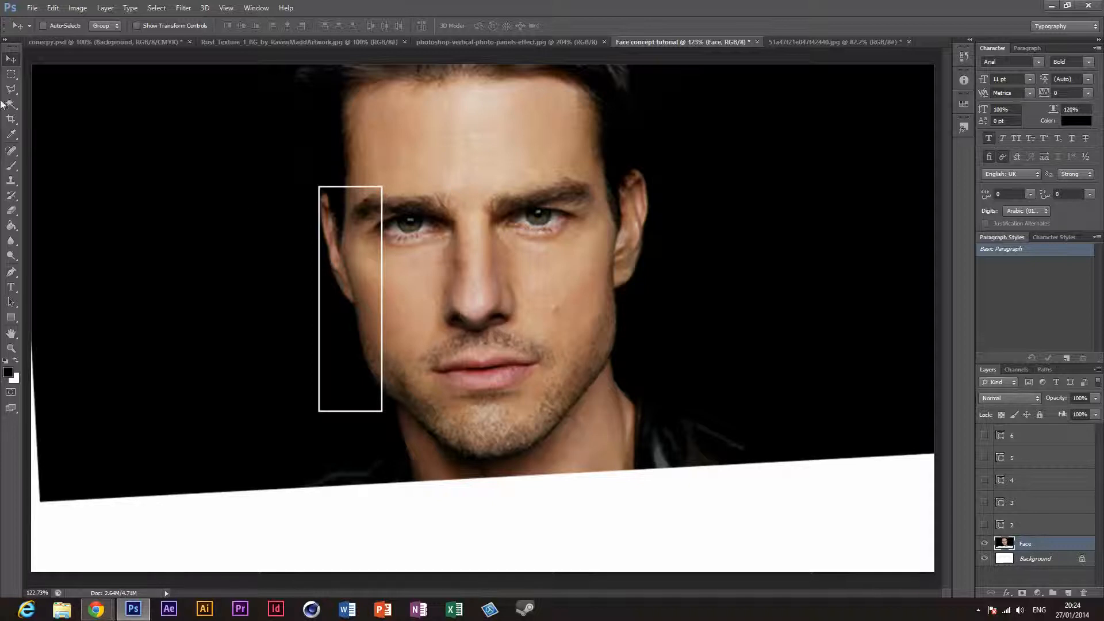
# Step: Select the first panel along the outer edge of its white outline with the Rectangular Marquee tool
pyautogui.click(6, 75)
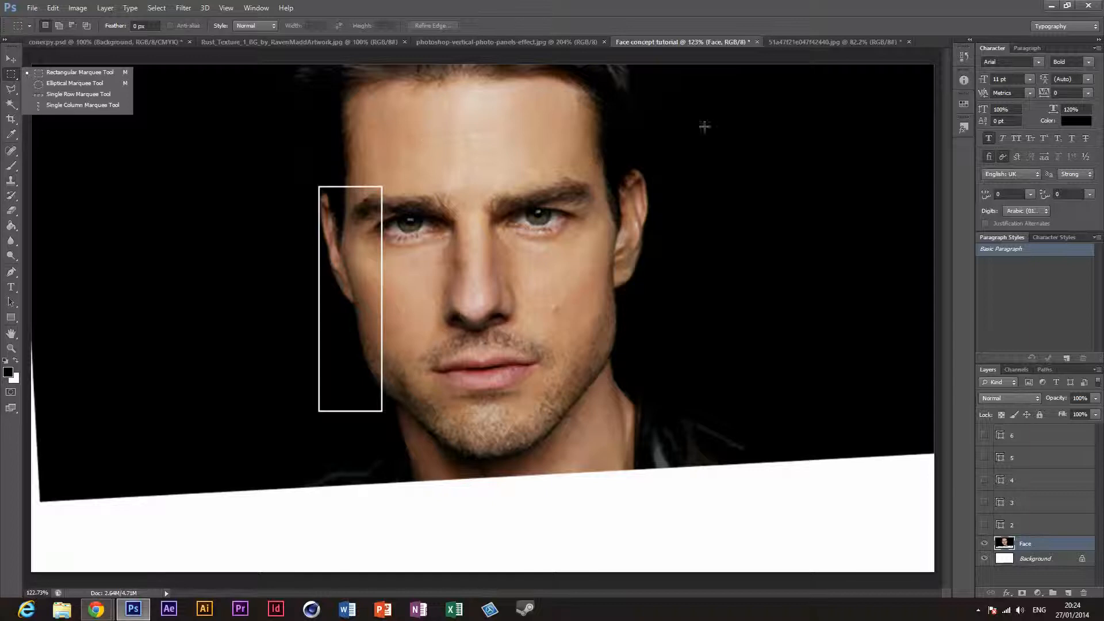
pyautogui.click(11, 349)
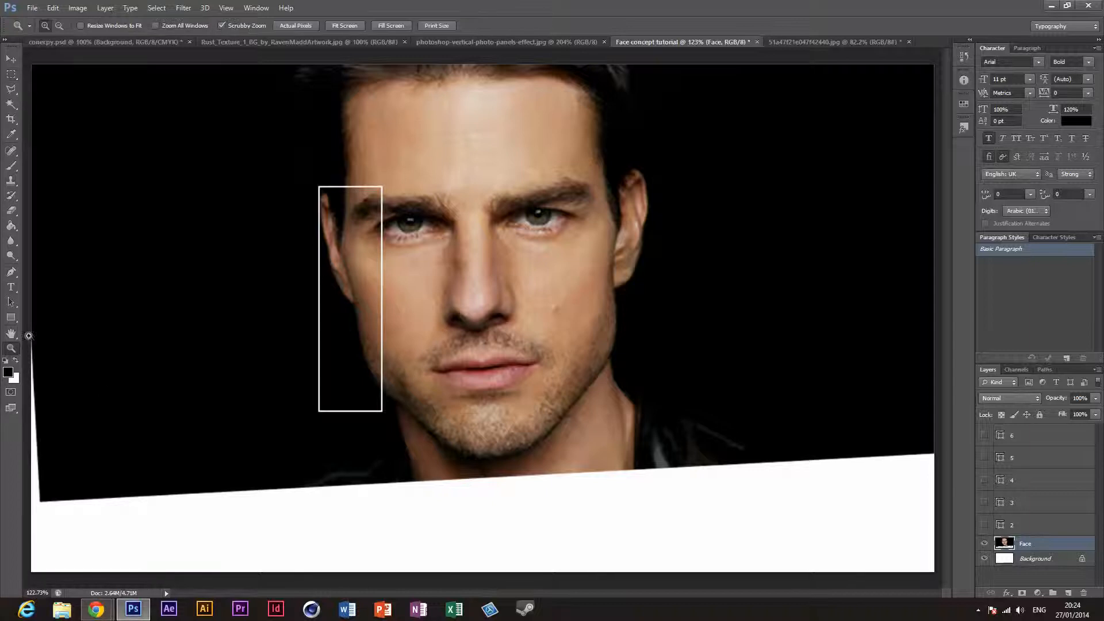
pyautogui.moveTo(312, 183); pyautogui.dragTo(362, 237)
pyautogui.scroll(-3, 503, 354)
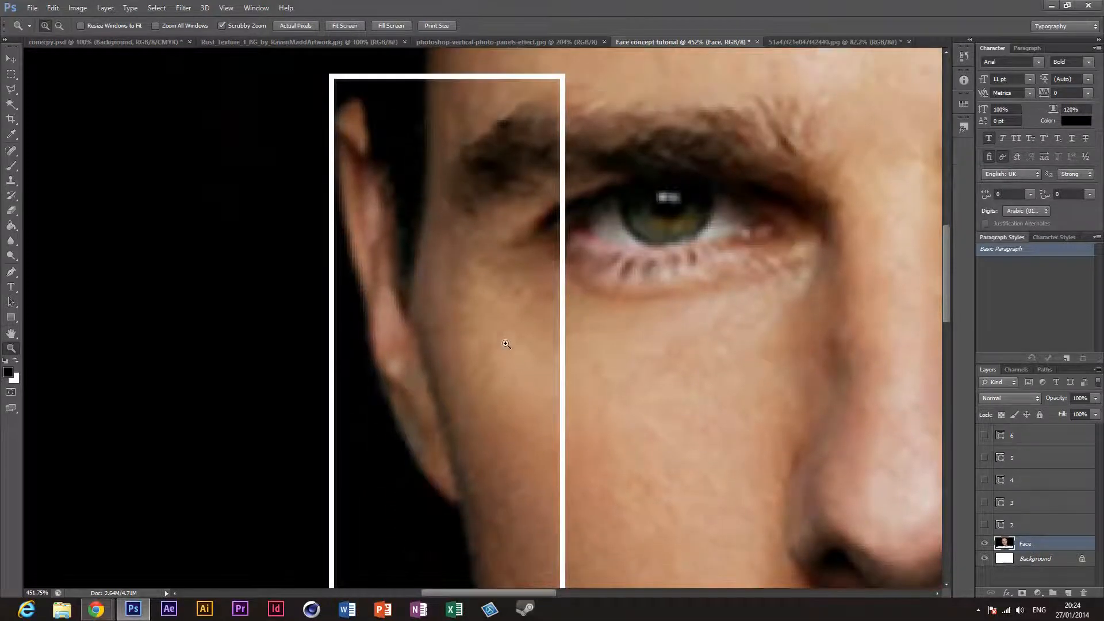
pyautogui.click(11, 74)
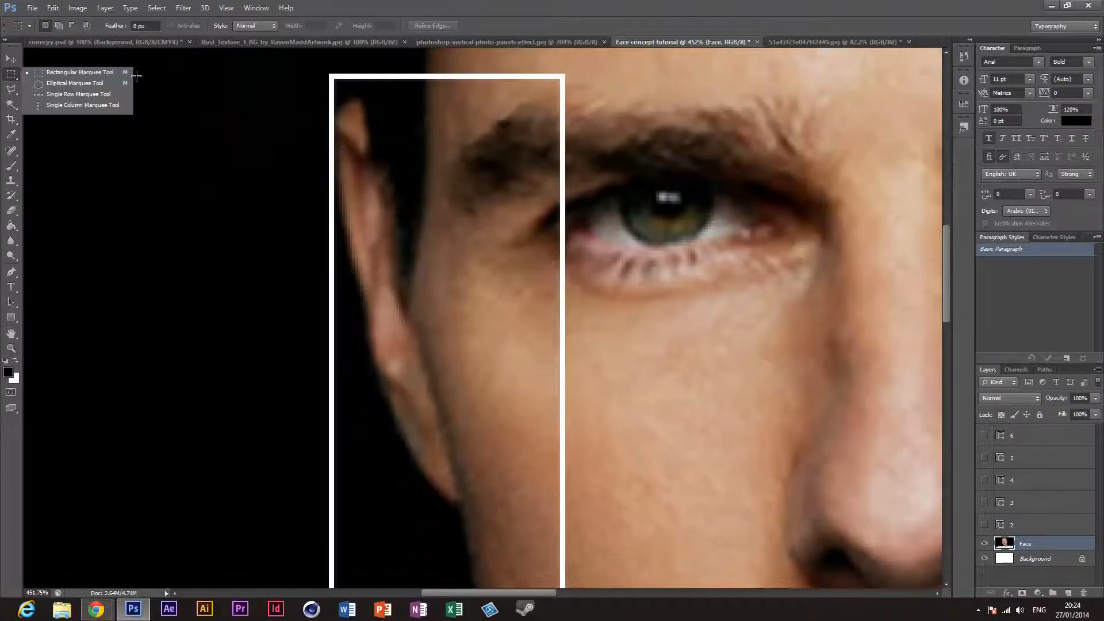
pyautogui.click(99, 74)
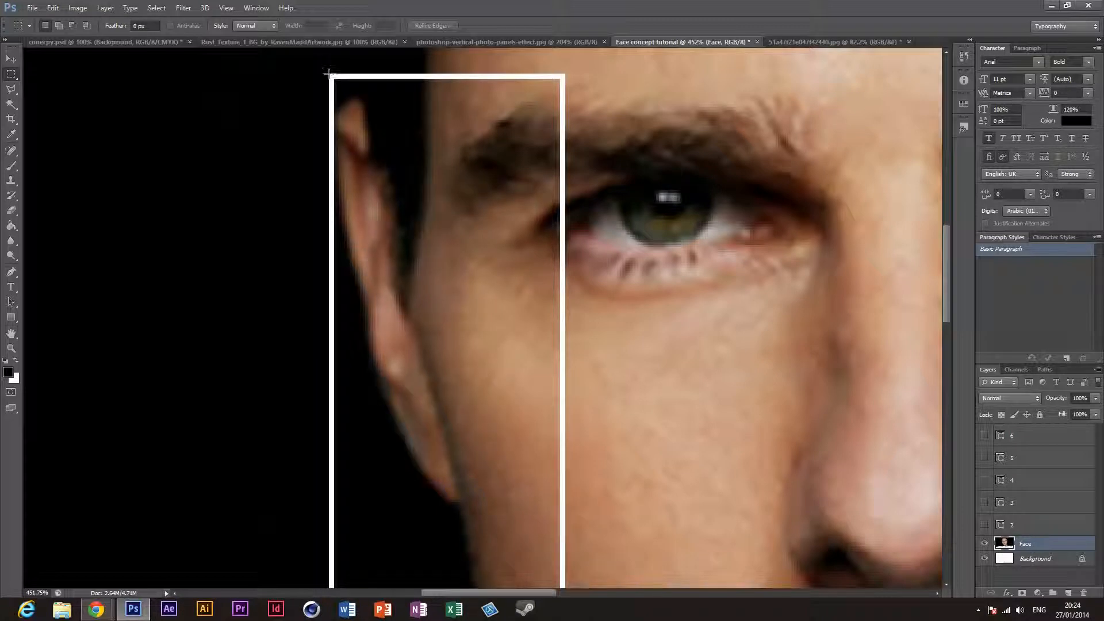
pyautogui.moveTo(334, 83); pyautogui.dragTo(564, 462)
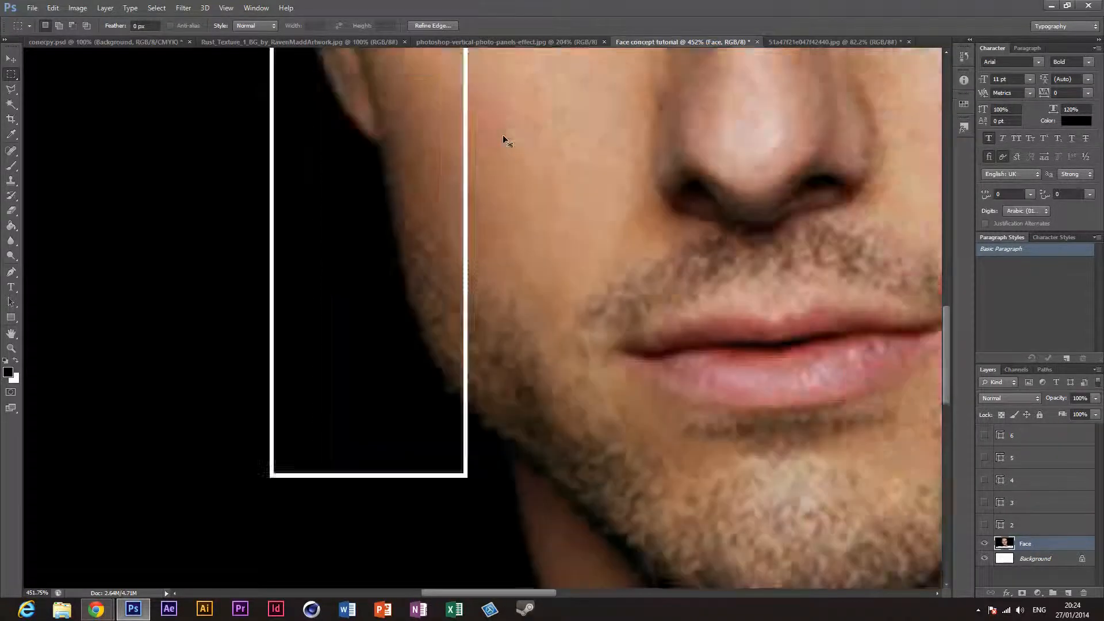
# Step: Cut the selected first panel out of the Face layer onto its own new layer
pyautogui.hotkey('ctrl', '0')
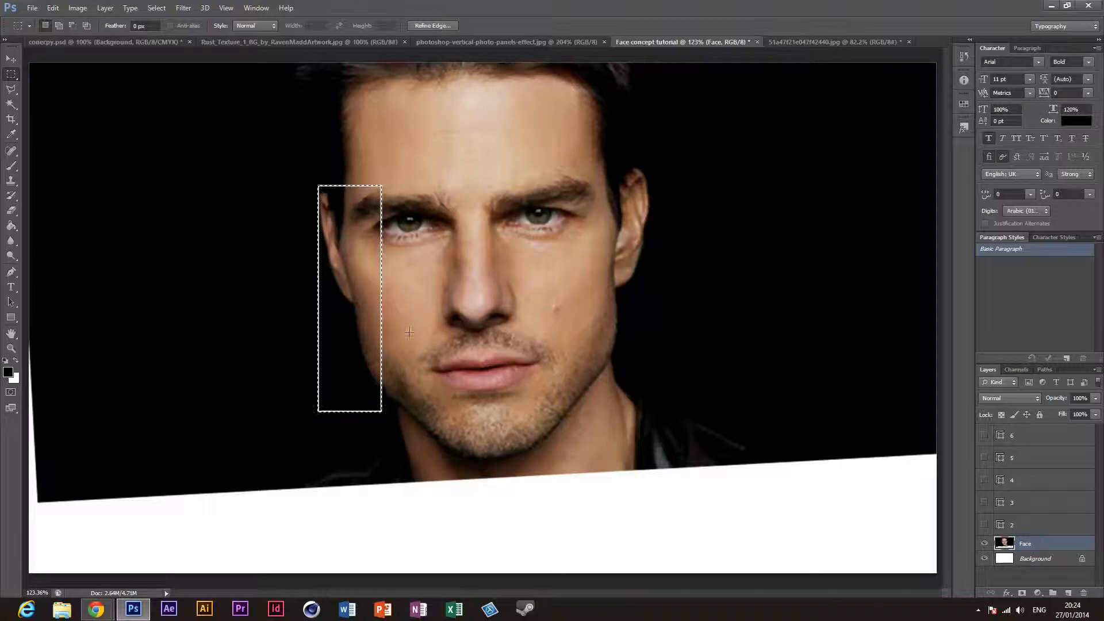
pyautogui.rightClick(372, 381)
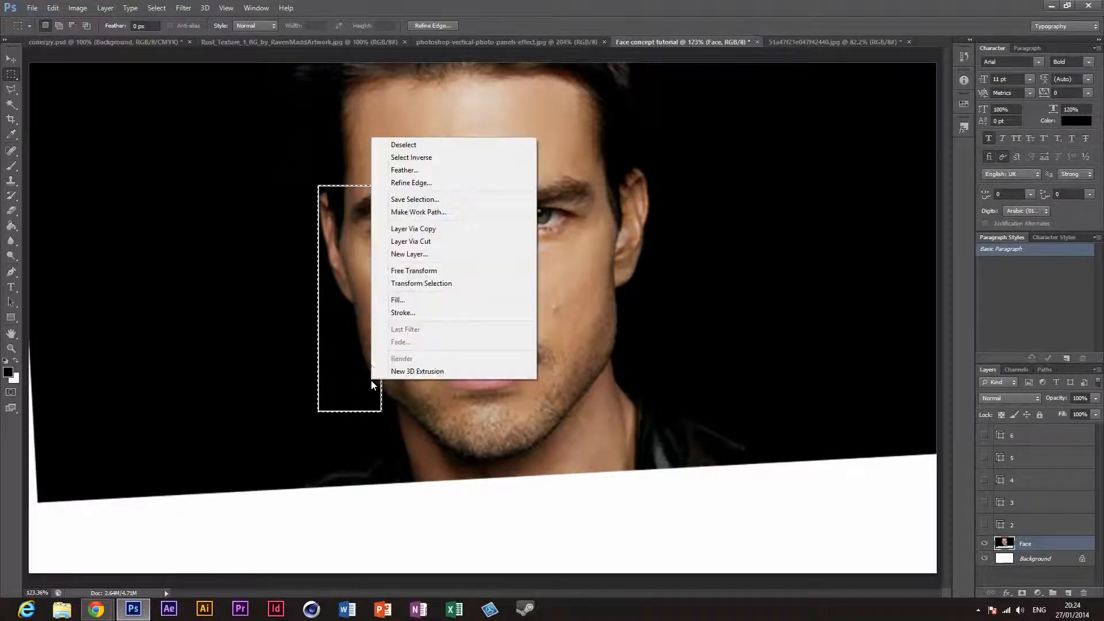
pyautogui.click(414, 241)
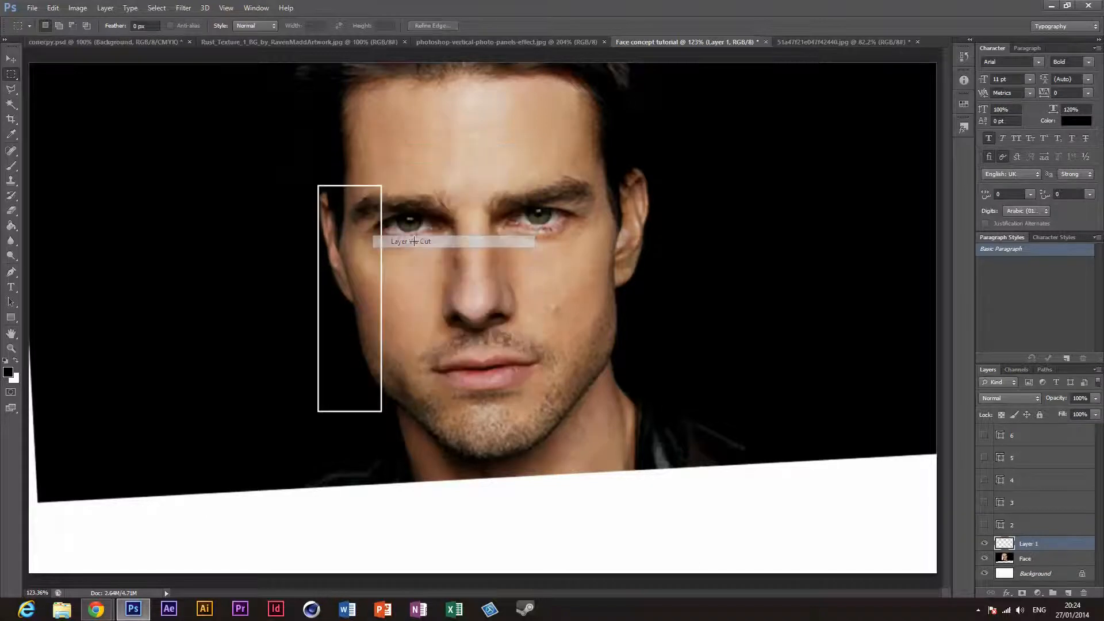
# Step: Test the cut by moving the first panel piece across the face, and undo the move
pyautogui.click(10, 60)
pyautogui.moveTo(353, 337); pyautogui.dragTo(516, 266)
pyautogui.hotkey('ctrl', 'z')
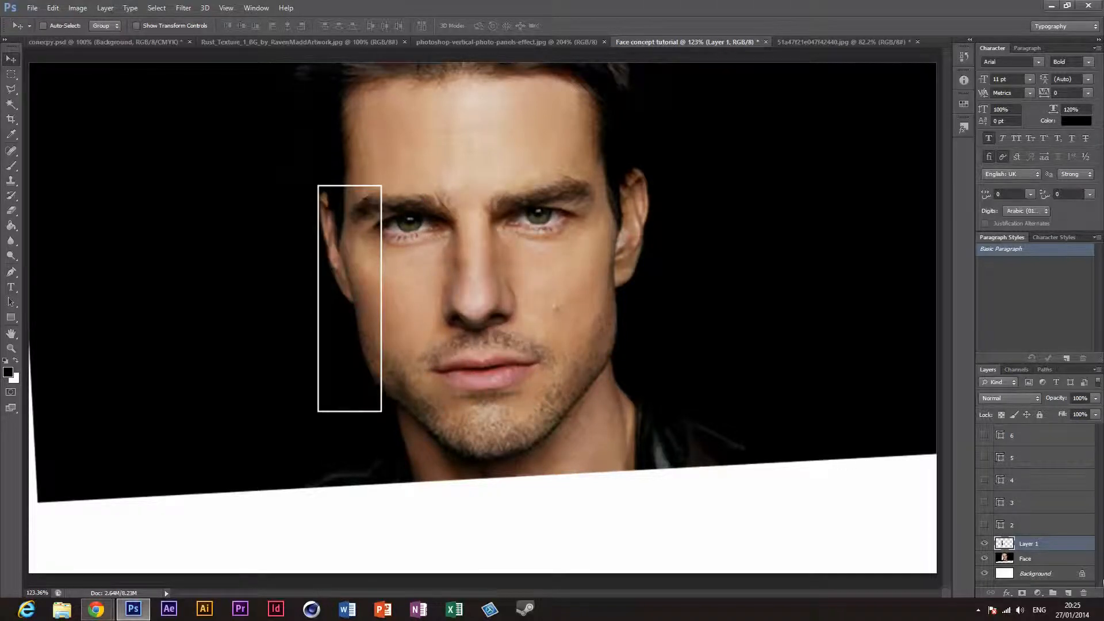
# Step: Show panel layer 2 and rename the cut-out layer "Layer 1" as 1
pyautogui.click(1054, 526)
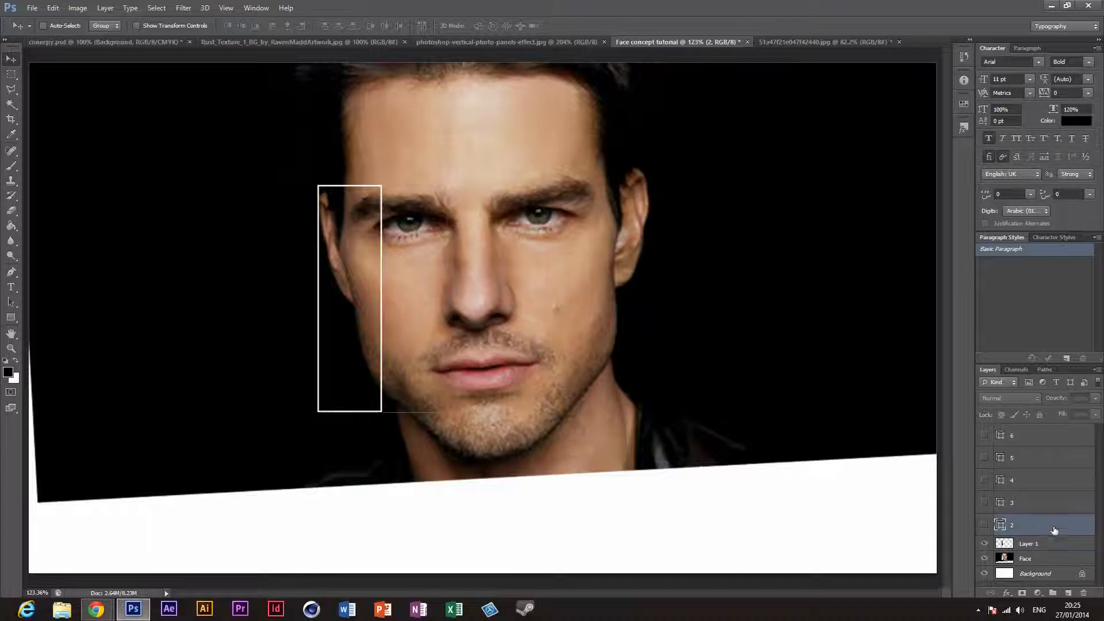
pyautogui.click(985, 526)
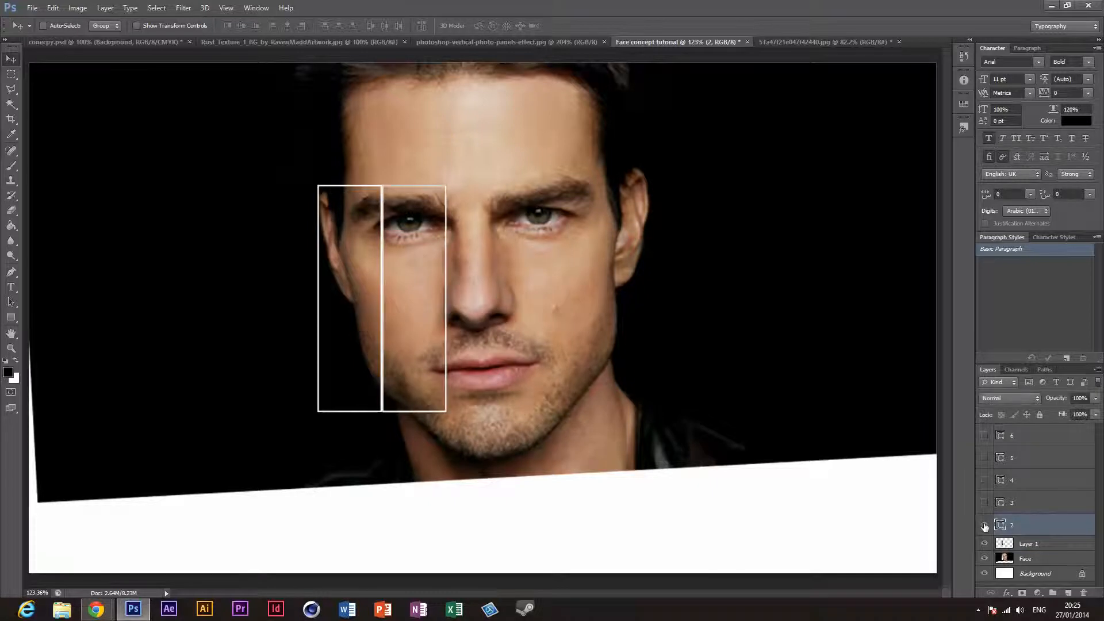
pyautogui.click(1038, 546)
pyautogui.doubleClick(1038, 547)
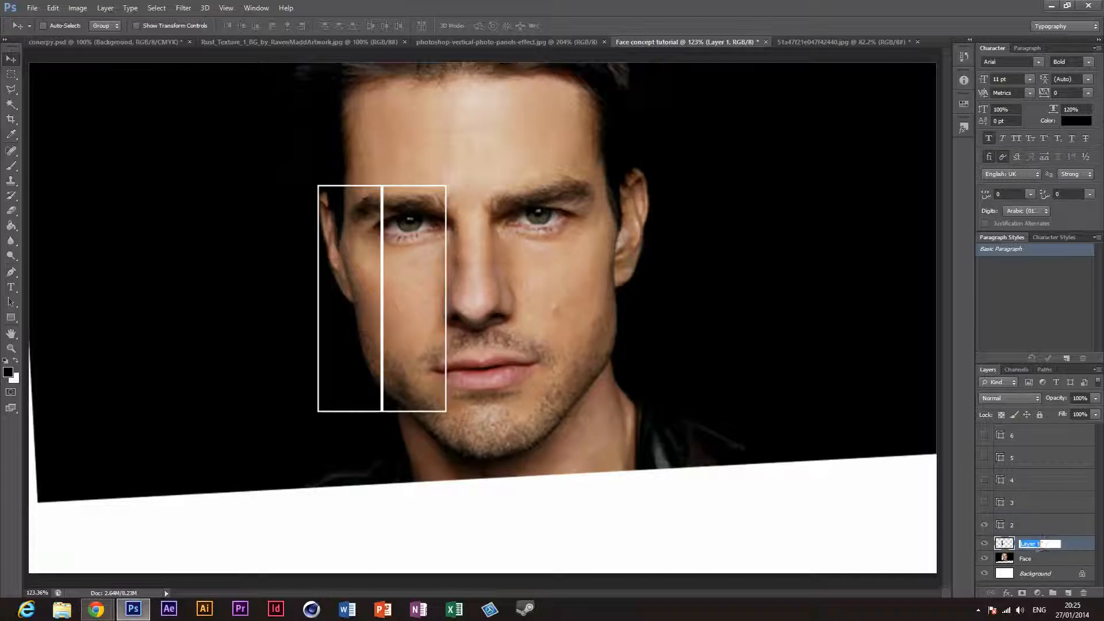
pyautogui.write('1')
pyautogui.press('Return')
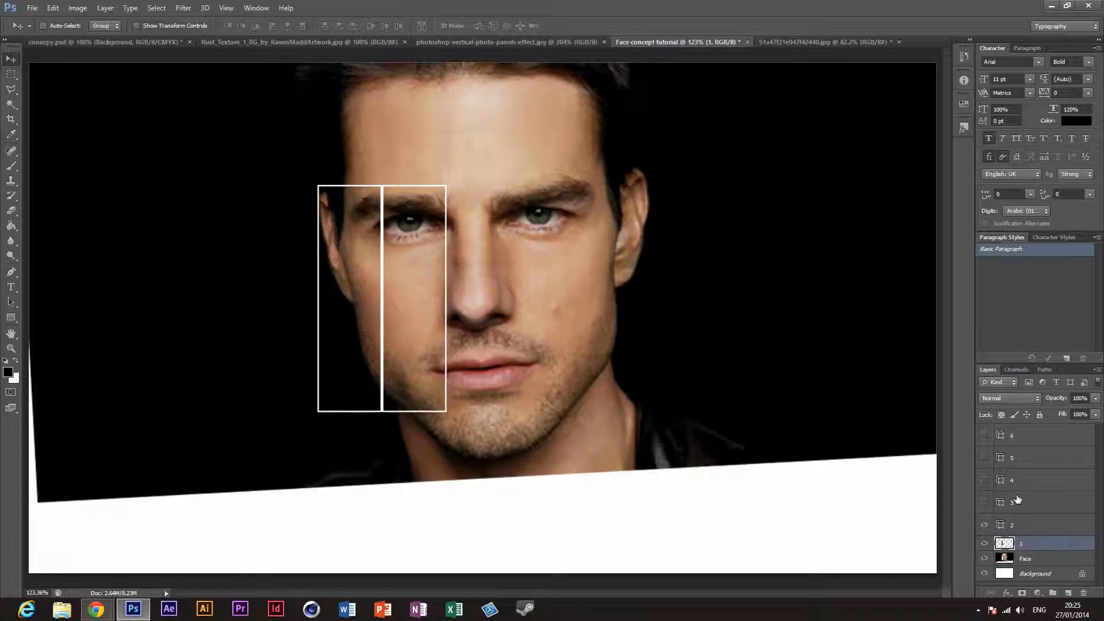
# Step: Move panel layer 2 beneath layer 1, directly above the Face layer, and hide layer 1
pyautogui.click(1028, 528)
pyautogui.moveTo(1037, 534); pyautogui.dragTo(1038, 556)
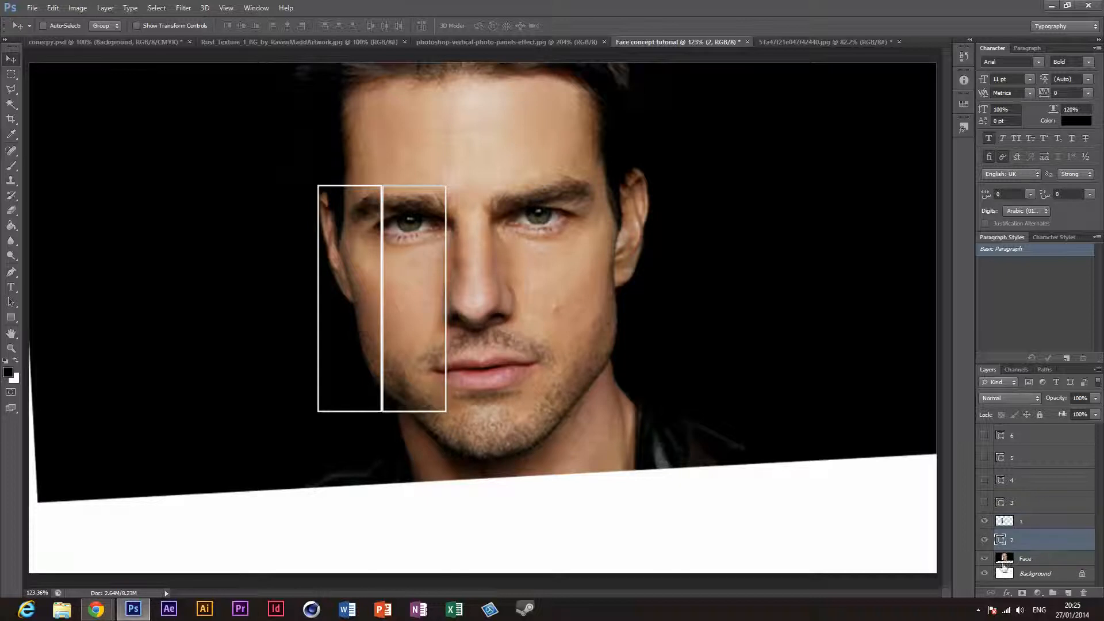
pyautogui.click(986, 522)
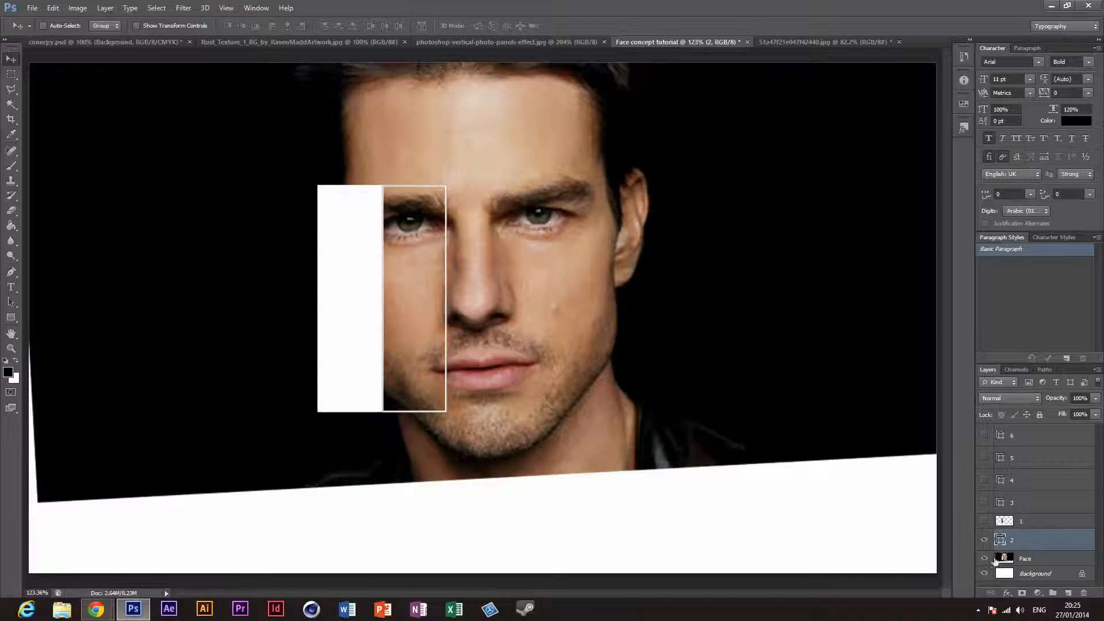
# Step: Select the second panel along the outer edge of its white outline with the Rectangular Marquee tool
pyautogui.click(13, 76)
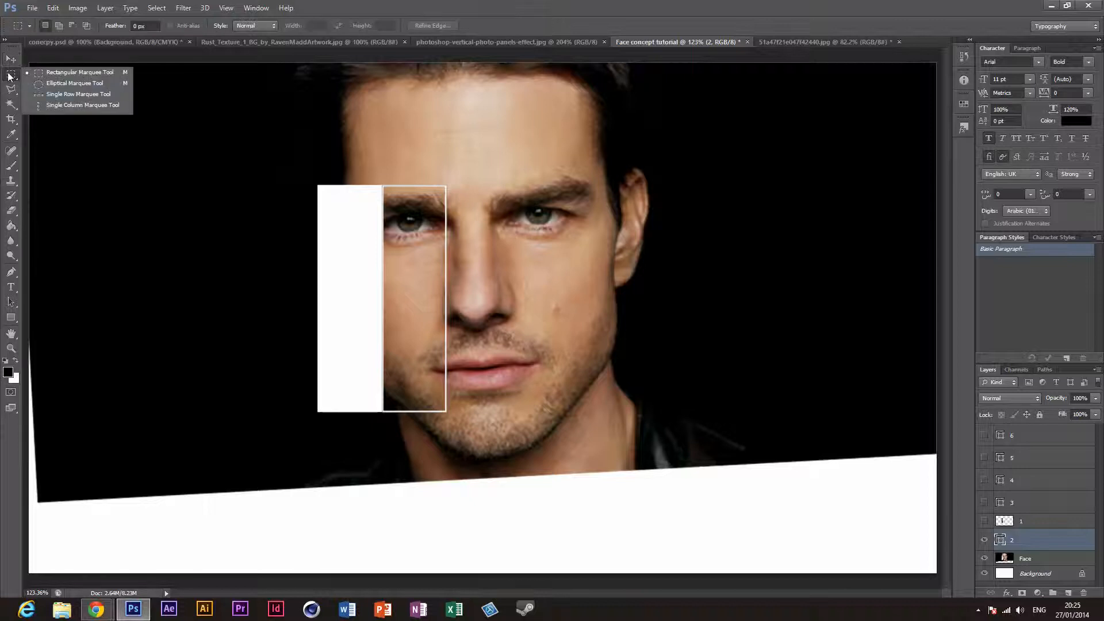
pyautogui.click(10, 59)
pyautogui.click(10, 74)
pyautogui.click(1024, 539)
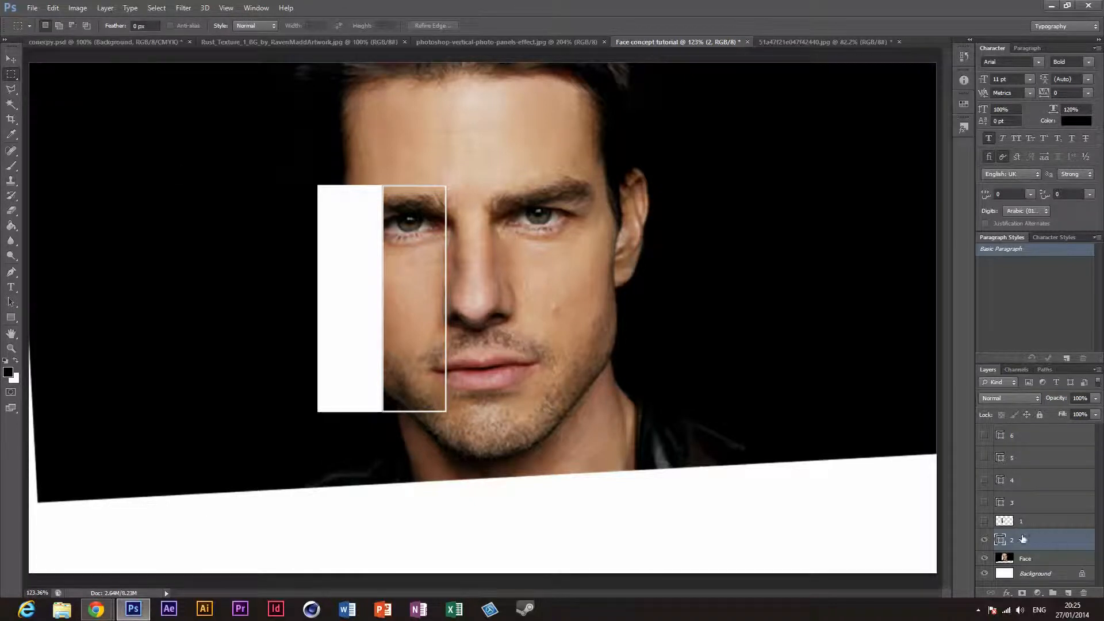
pyautogui.click(11, 348)
pyautogui.click(401, 310)
pyautogui.moveTo(401, 311); pyautogui.dragTo(402, 311)
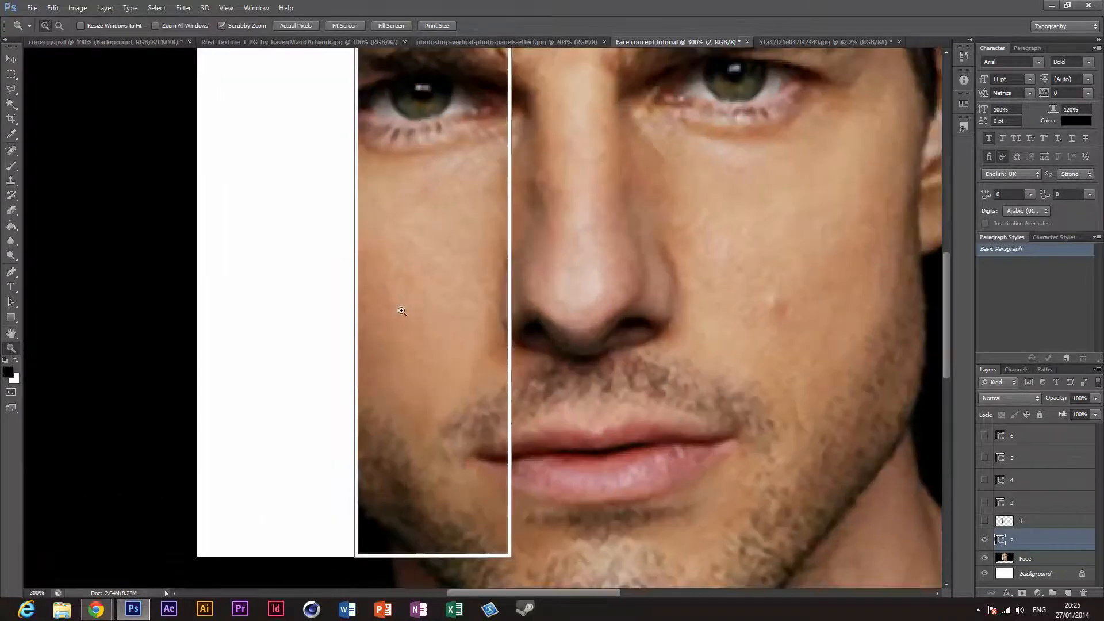
pyautogui.scroll(5, 409, 348)
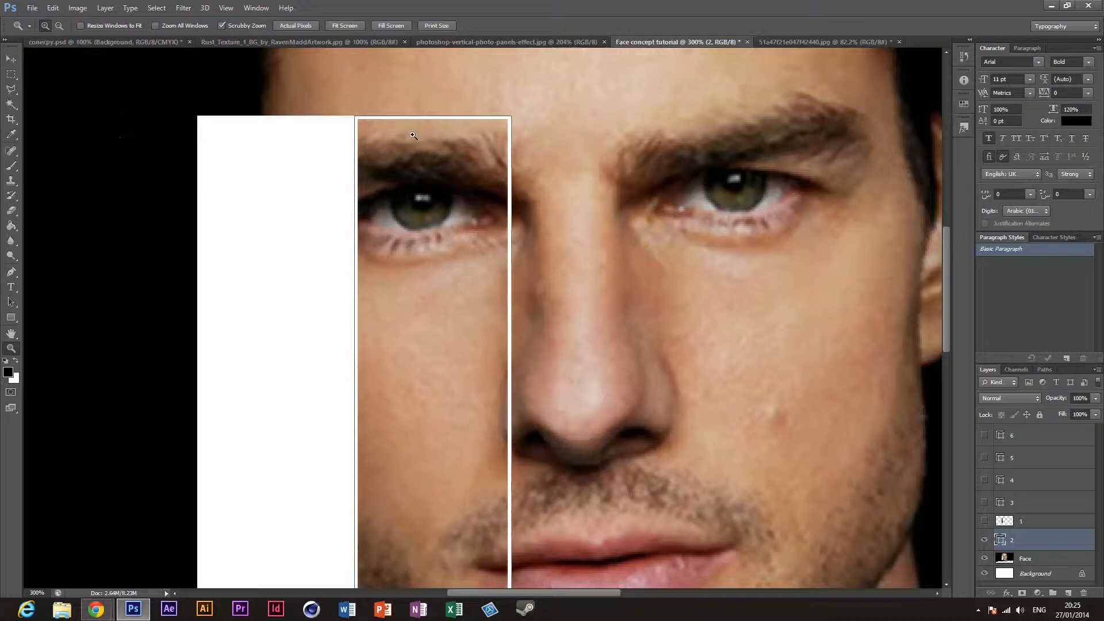
pyautogui.moveTo(413, 135); pyautogui.dragTo(107, 107)
pyautogui.click(86, 76)
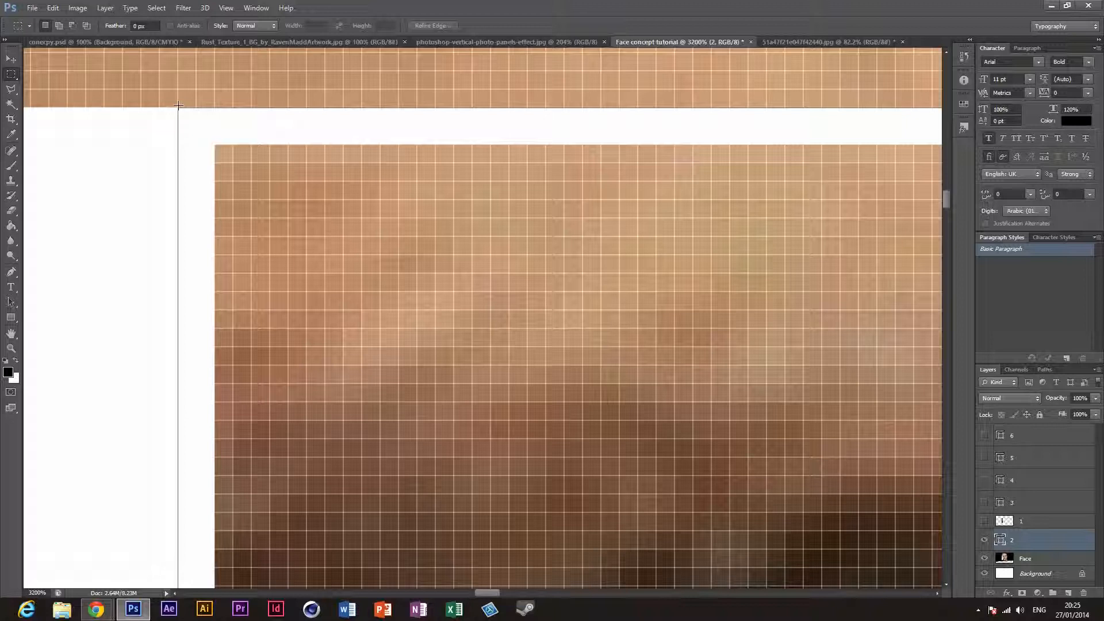
pyautogui.moveTo(159, 108); pyautogui.dragTo(307, 162)
pyautogui.click(211, 126)
pyautogui.moveTo(195, 108); pyautogui.dragTo(1029, 397)
pyautogui.moveTo(1099, 391); pyautogui.dragTo(615, 328)
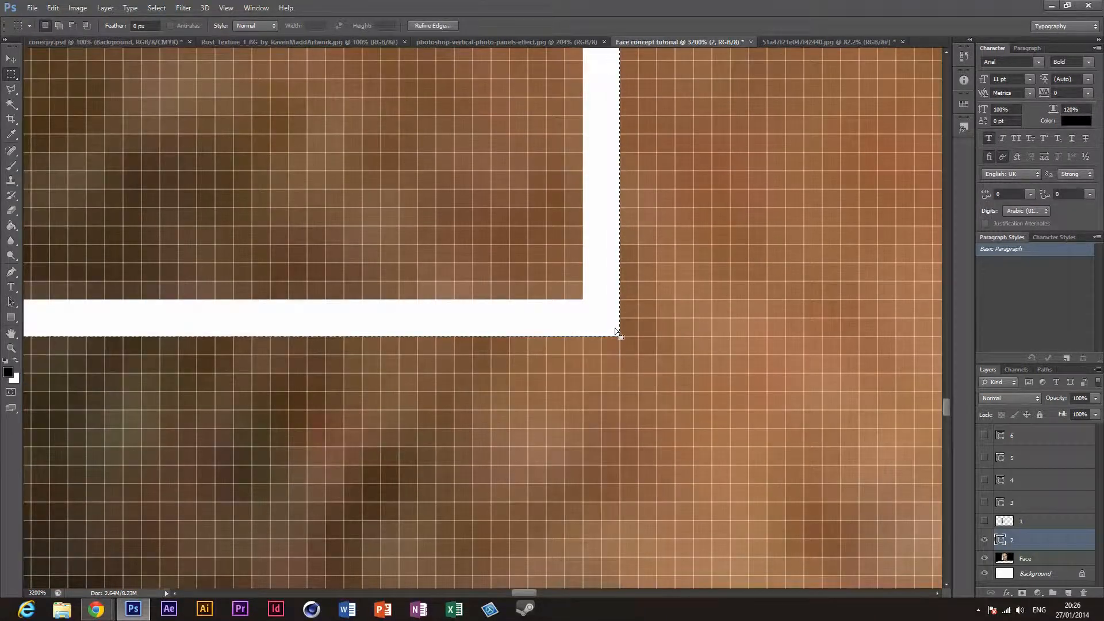
pyautogui.hotkey('ctrl', '0')
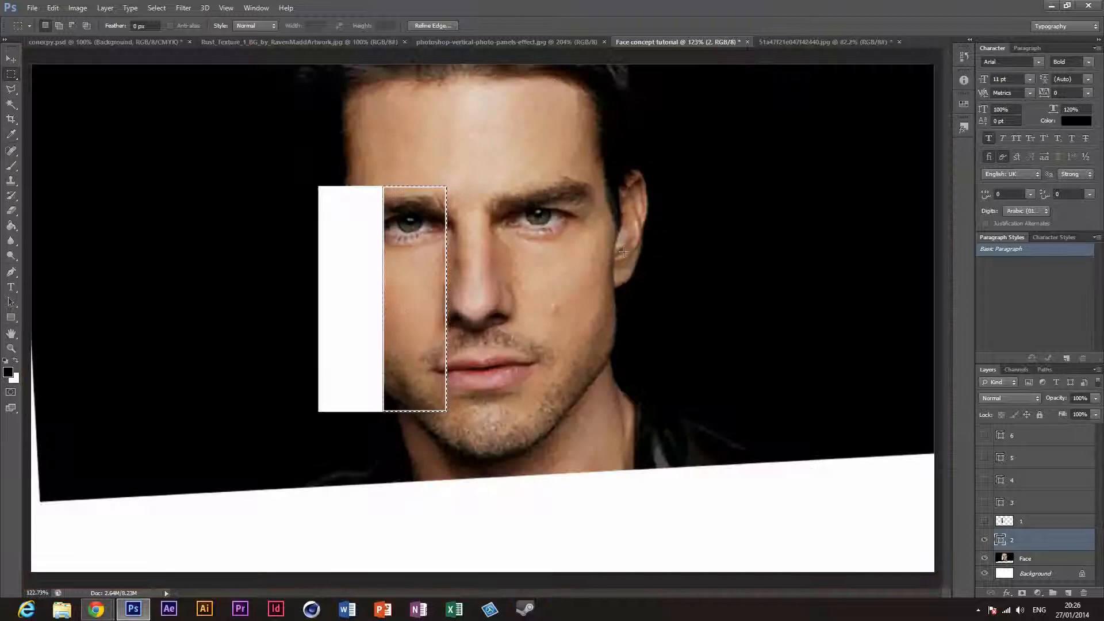
# Step: Merge panel layer 2 down into the Face layer, keeping the selection active
pyautogui.rightClick(416, 309)
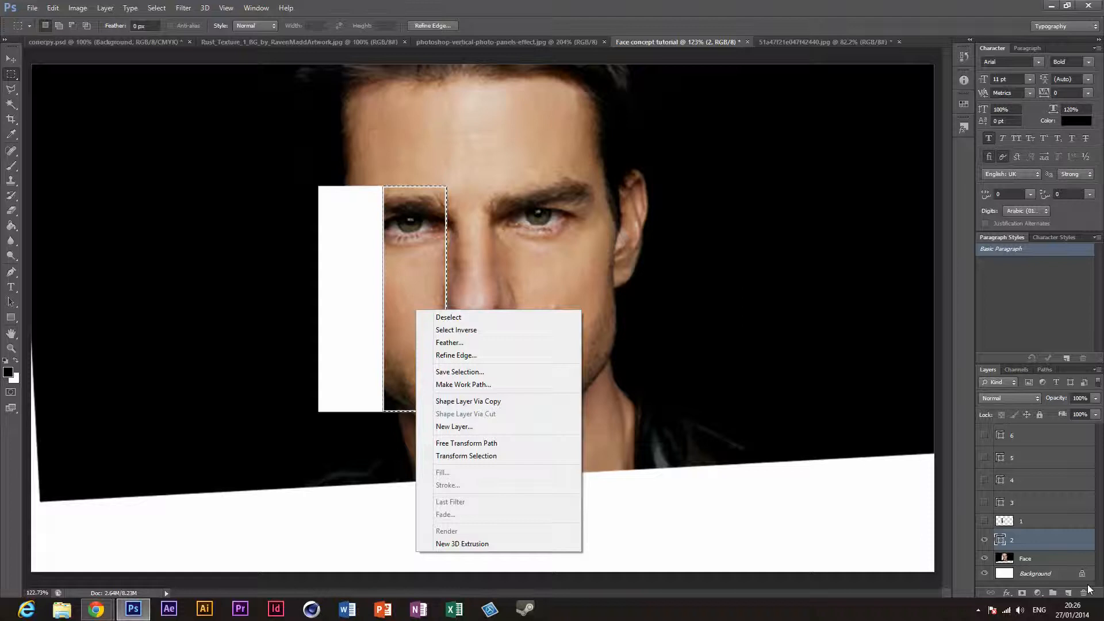
pyautogui.click(1064, 551)
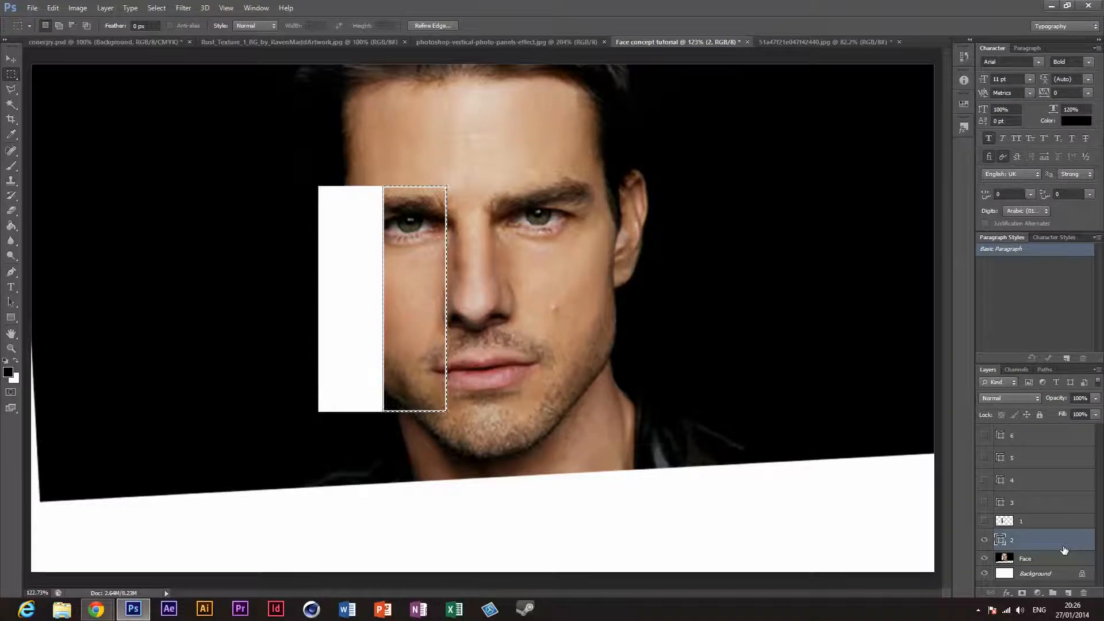
pyautogui.moveTo(1064, 550); pyautogui.dragTo(1084, 593)
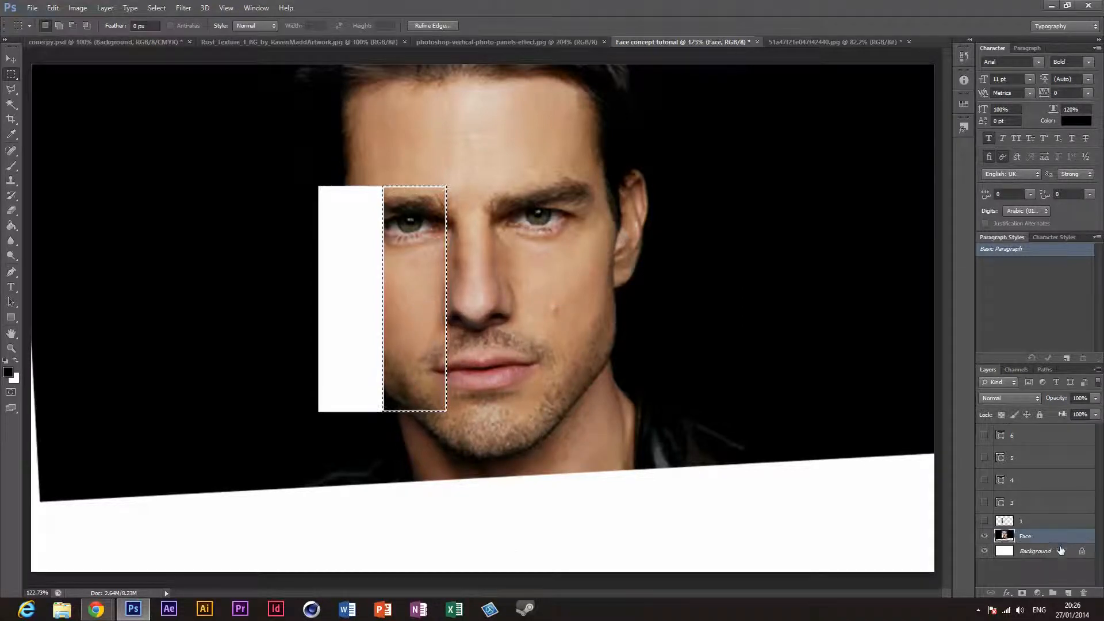
# Step: Cut the selected second panel out of the Face layer onto a new layer and name it 2
pyautogui.rightClick(433, 338)
pyautogui.click(468, 444)
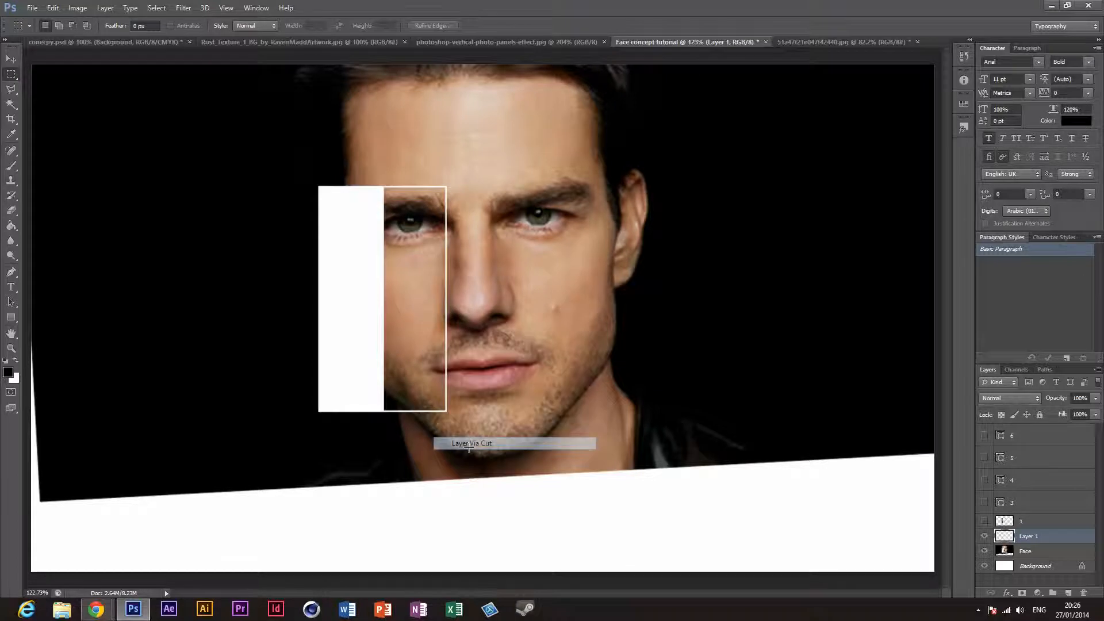
pyautogui.doubleClick(1030, 537)
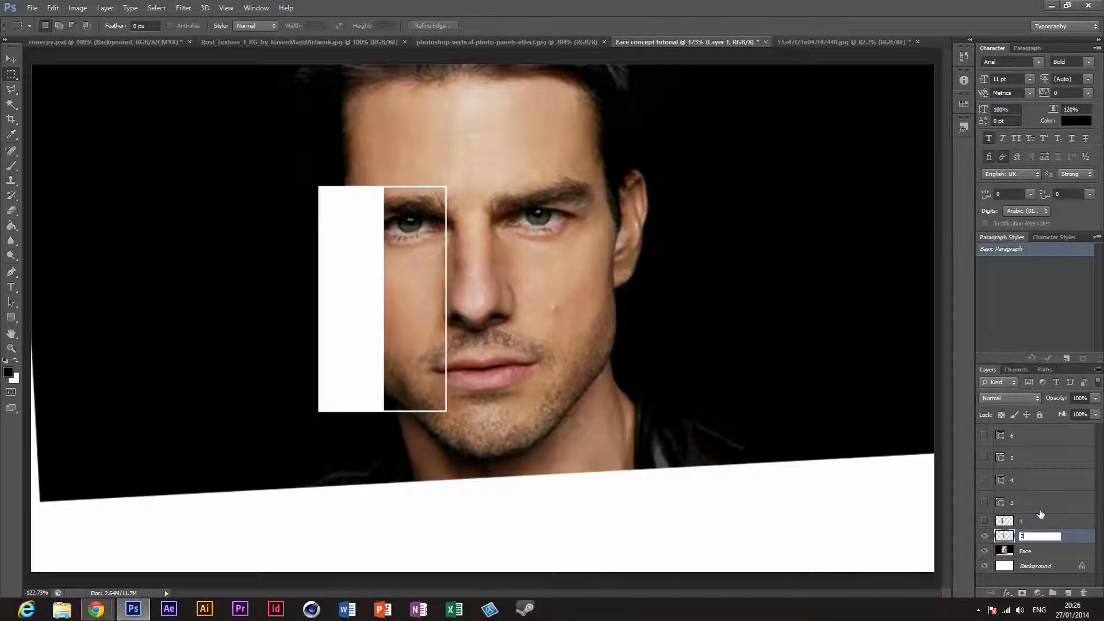
pyautogui.press('Return')
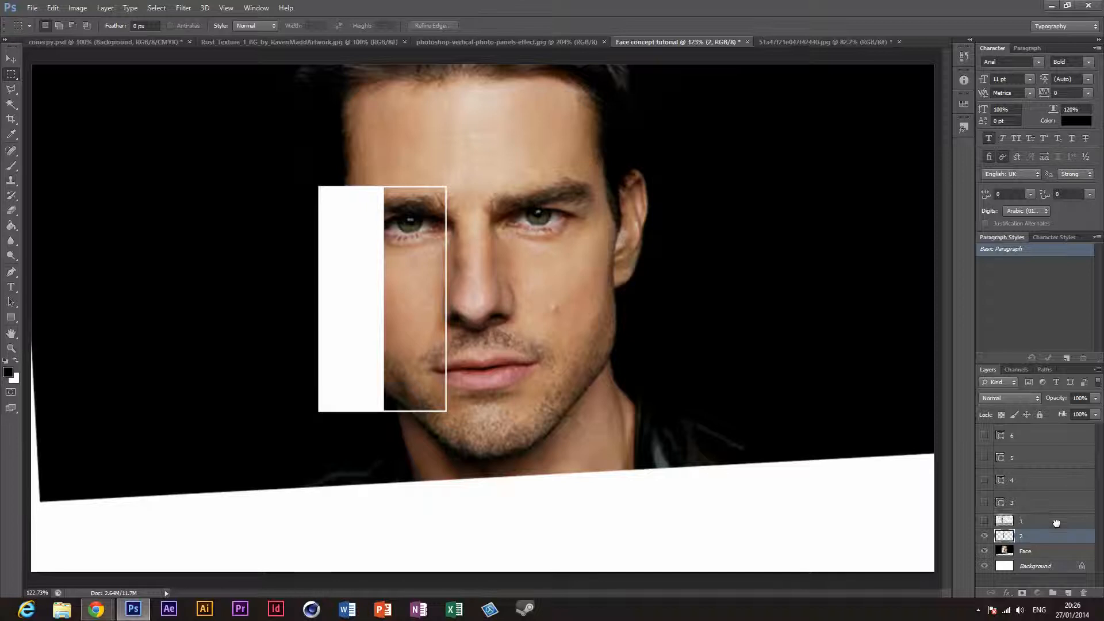
# Step: Place layer 2 above layer 1 in the layer stack and show layer 1 again
pyautogui.click(1057, 525)
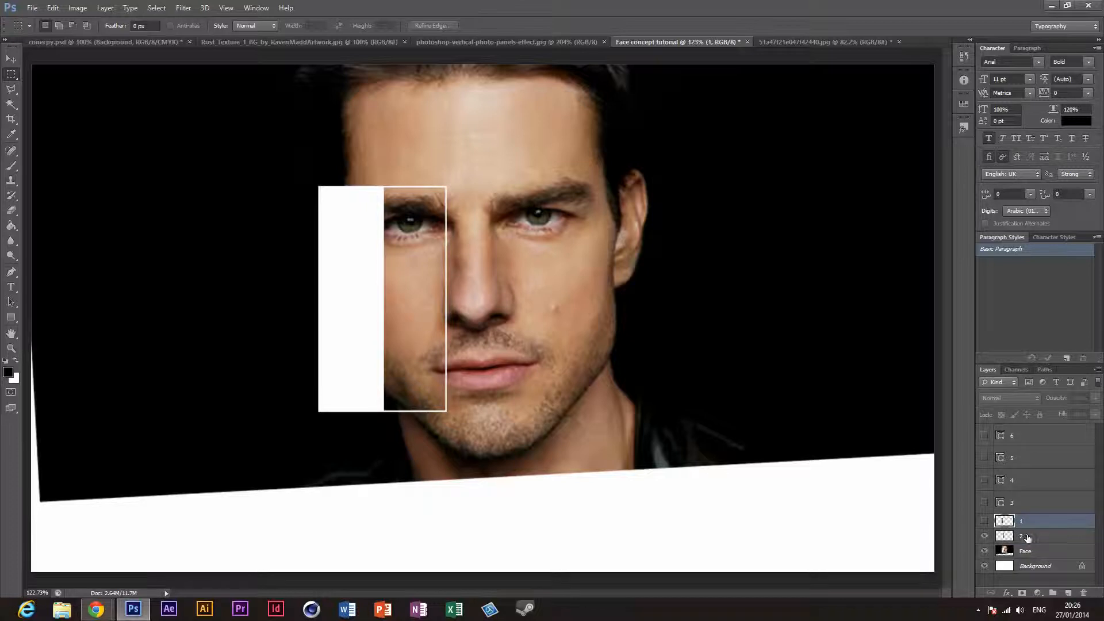
pyautogui.moveTo(1037, 522); pyautogui.dragTo(992, 535)
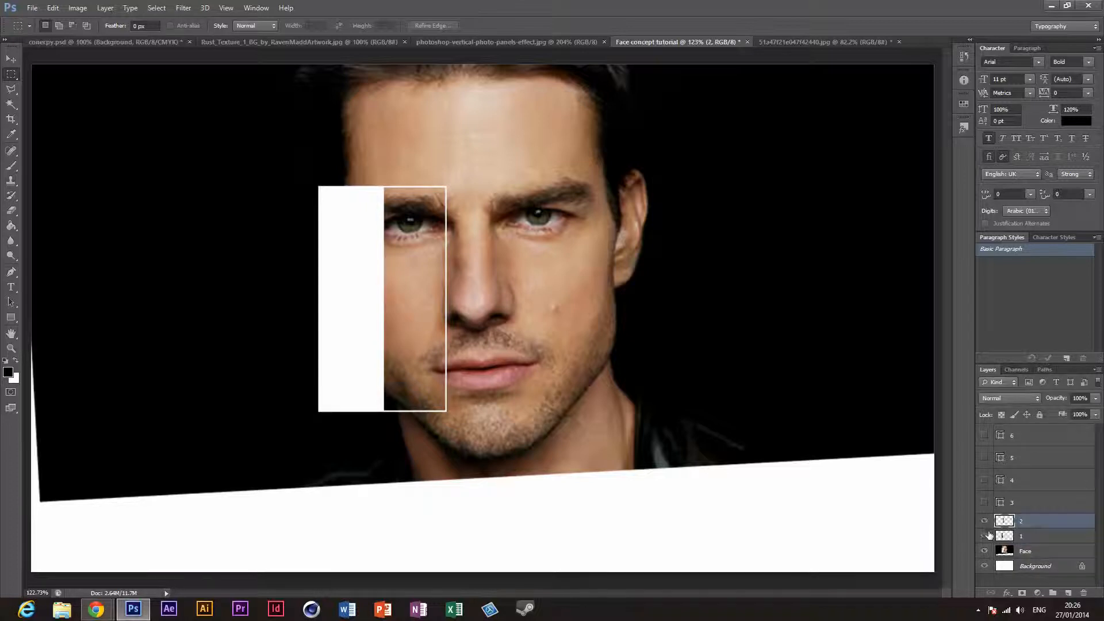
pyautogui.click(988, 535)
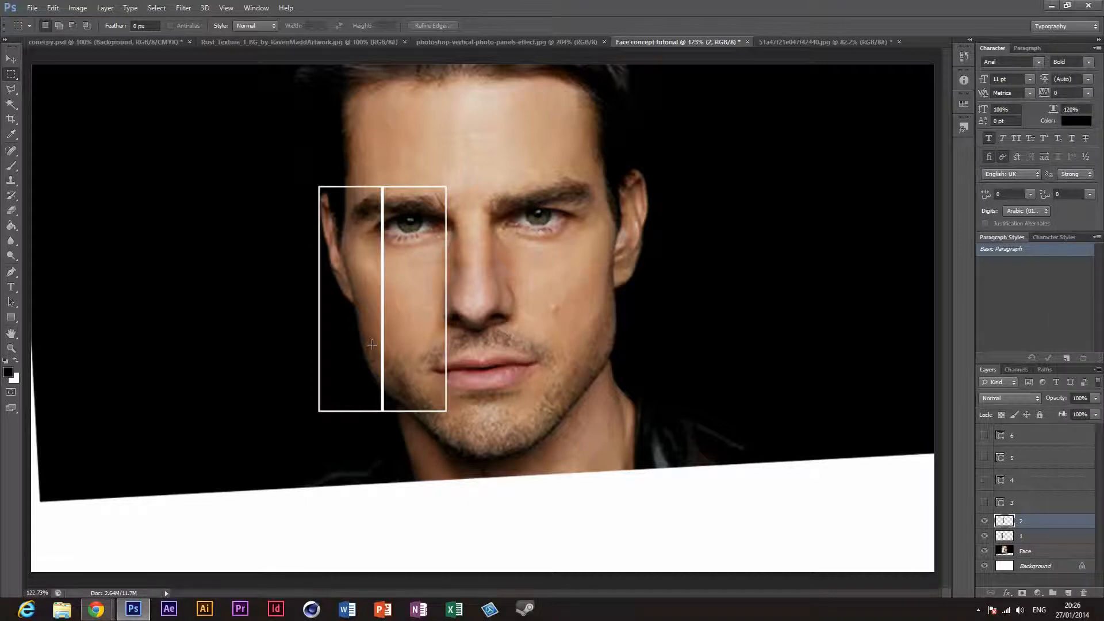
# Step: Try tilting and shifting the second panel by about -3° with Free Transform, and view the vertical photo panels reference image
pyautogui.hotkey('ctrl', 't')
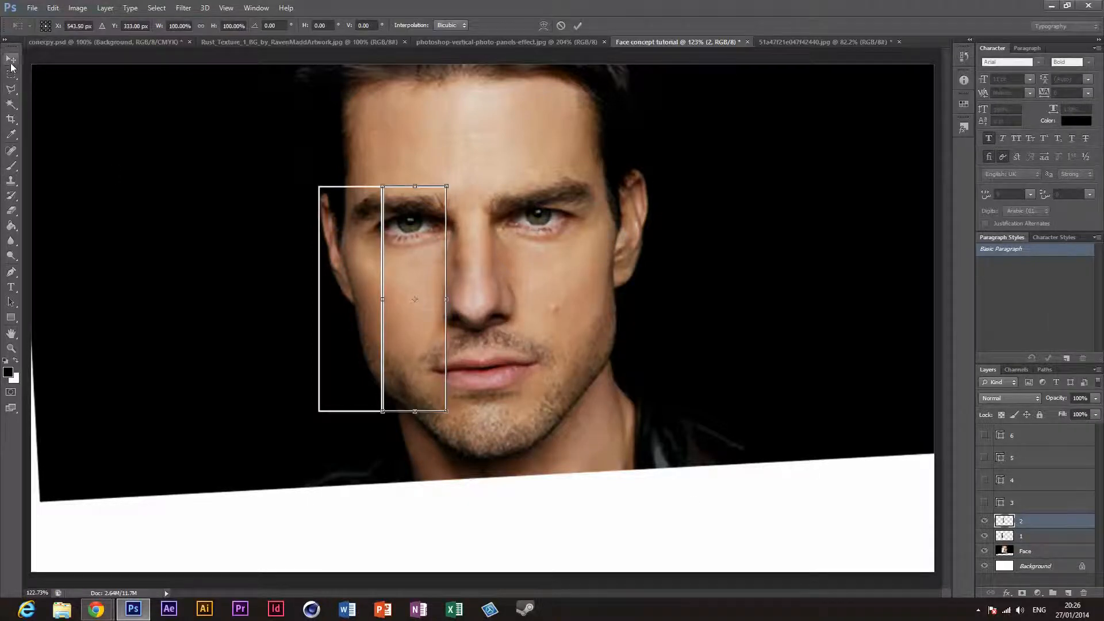
pyautogui.press('Return')
pyautogui.hotkey('ctrl', 't')
pyautogui.moveTo(473, 418); pyautogui.dragTo(503, 399)
pyautogui.moveTo(447, 366)
pyautogui.mouseDown()
pyautogui.moveTo(430, 362)
pyautogui.moveTo(449, 364)
pyautogui.mouseUp()
pyautogui.moveTo(502, 391); pyautogui.dragTo(476, 407)
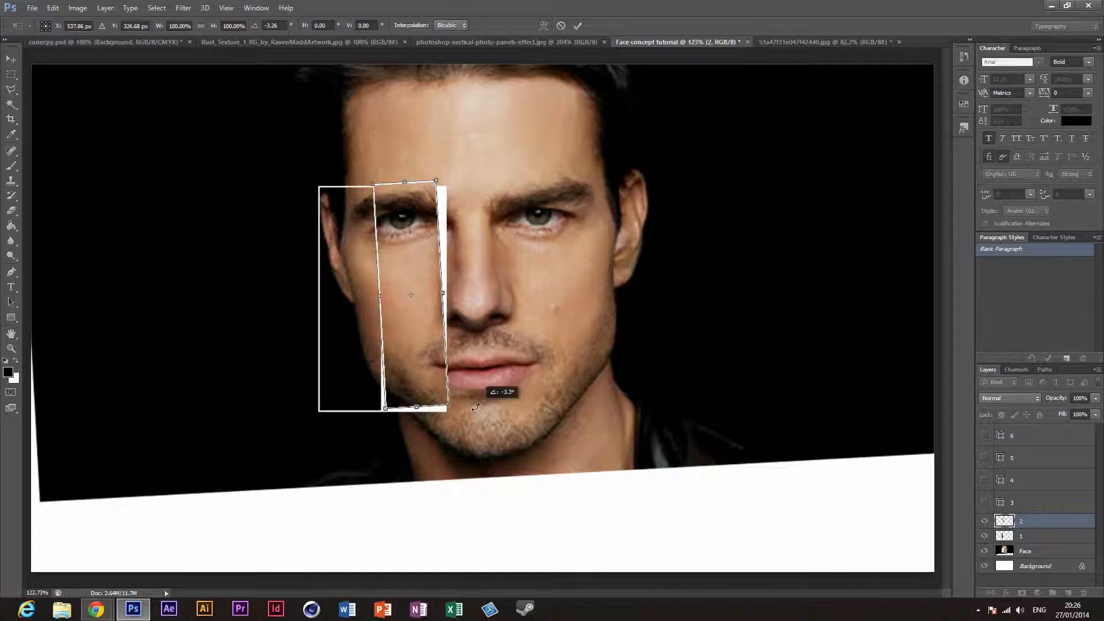
pyautogui.moveTo(444, 364)
pyautogui.mouseDown()
pyautogui.moveTo(452, 378)
pyautogui.moveTo(424, 370)
pyautogui.moveTo(429, 364)
pyautogui.mouseUp()
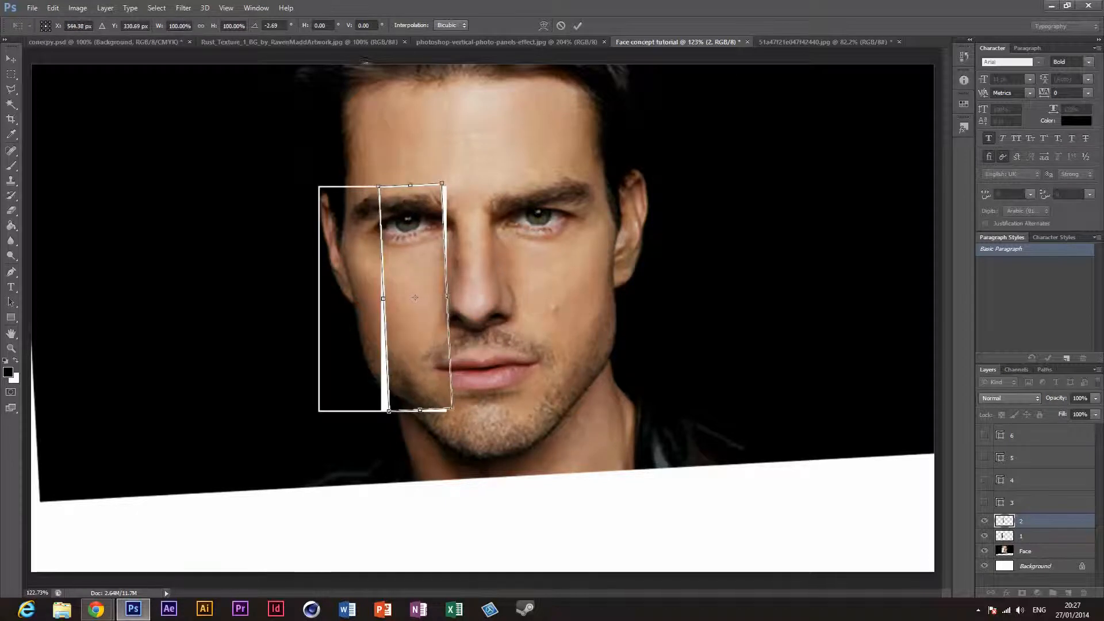
pyautogui.click(474, 41)
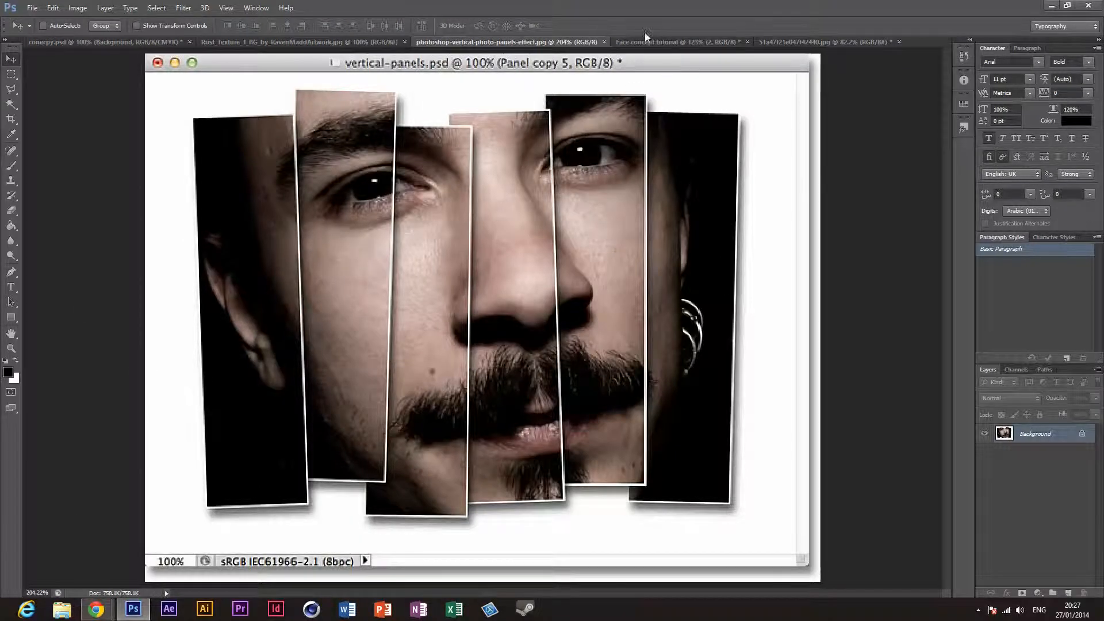
pyautogui.click(658, 40)
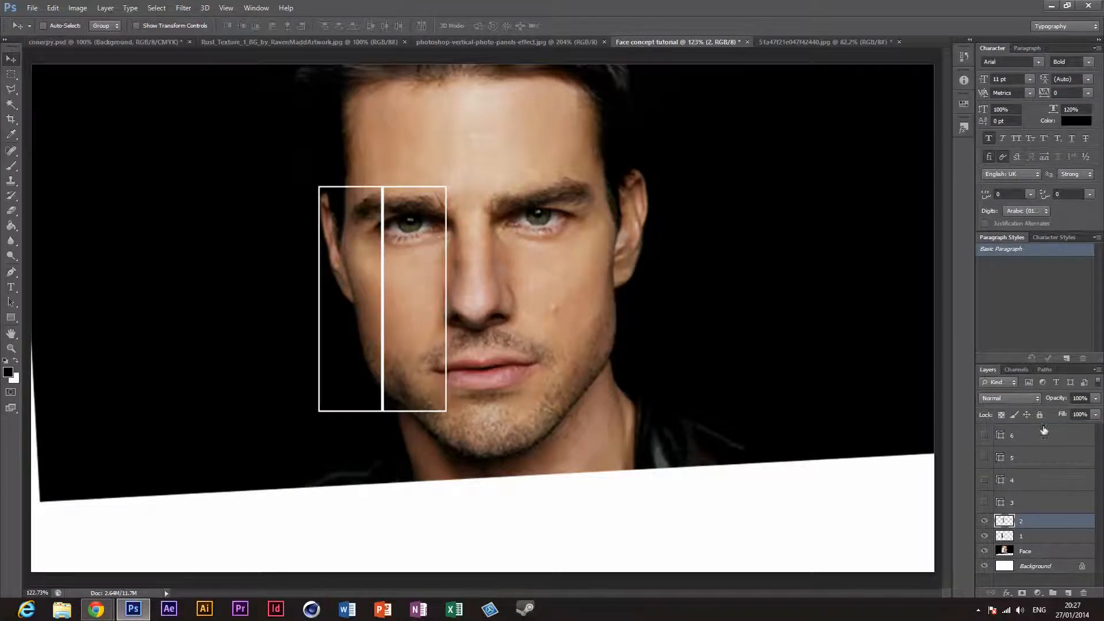
# Step: Select panel layer 3 and hide the finished panel layers 2 and 1
pyautogui.click(1061, 504)
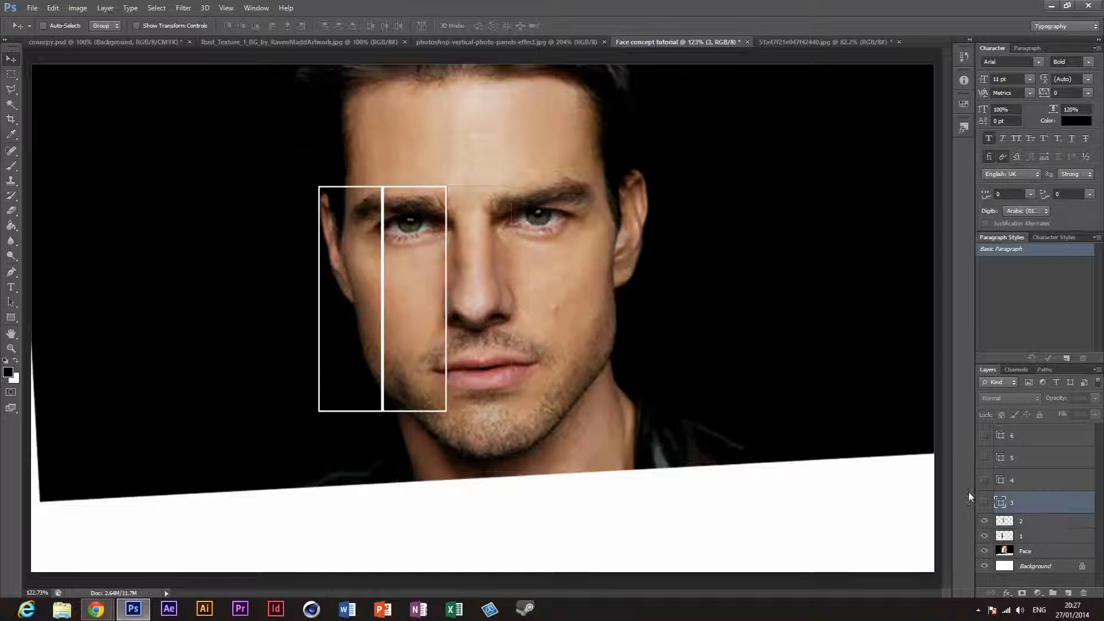
pyautogui.click(984, 521)
pyautogui.click(984, 536)
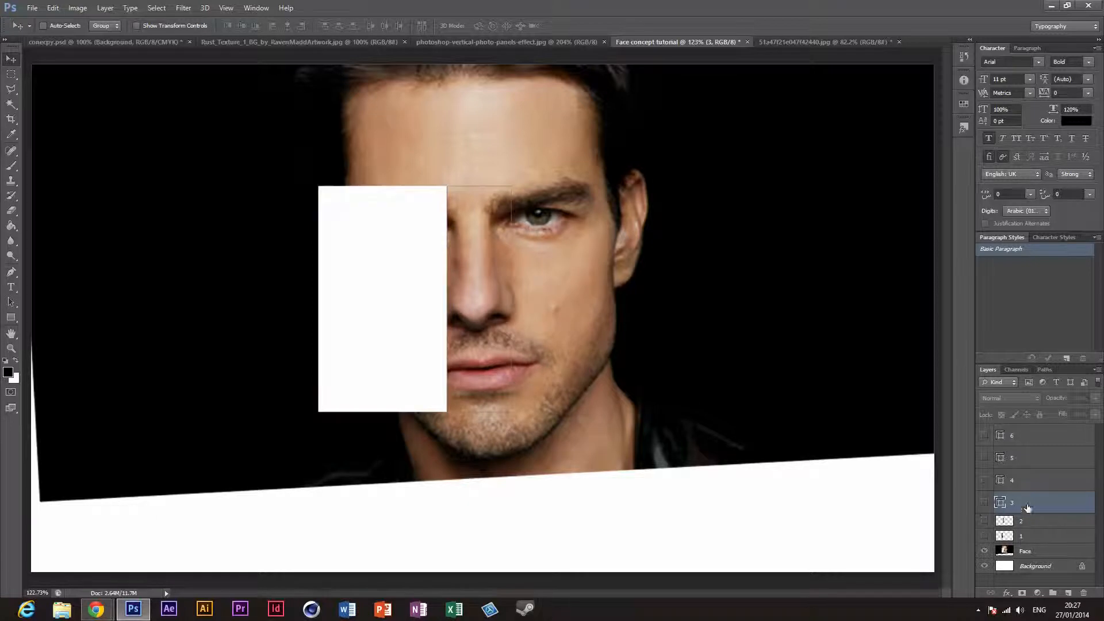
# Step: Show panel layer 3 and select the third panel along its white outline's outer edge with the Rectangular Marquee tool
pyautogui.click(12, 350)
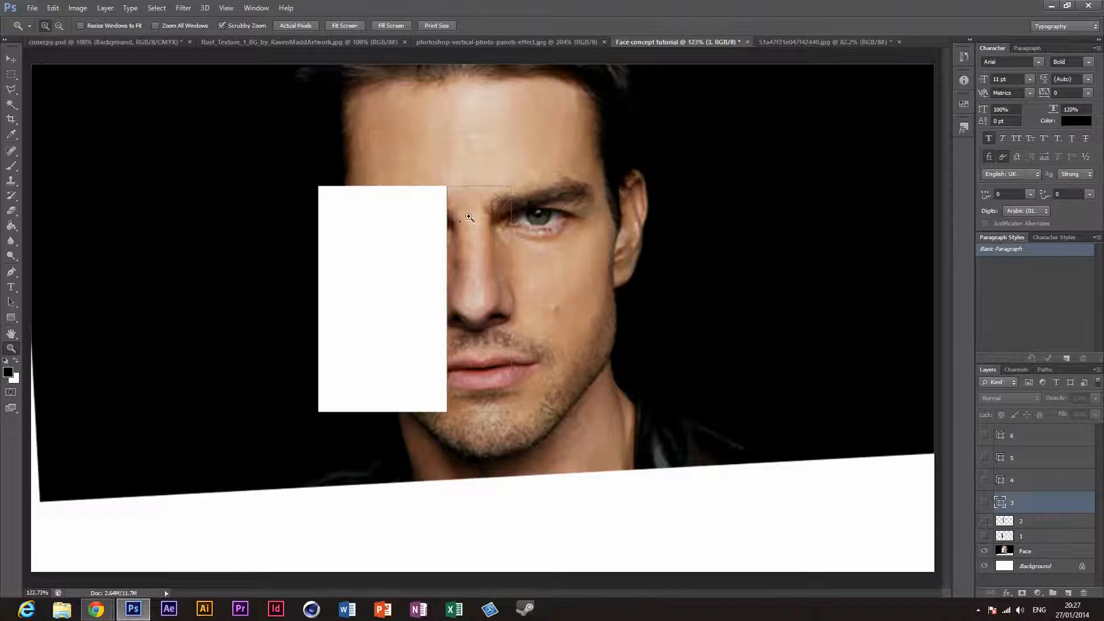
pyautogui.click(471, 216)
pyautogui.click(468, 241)
pyautogui.click(468, 241)
pyautogui.click(366, 85)
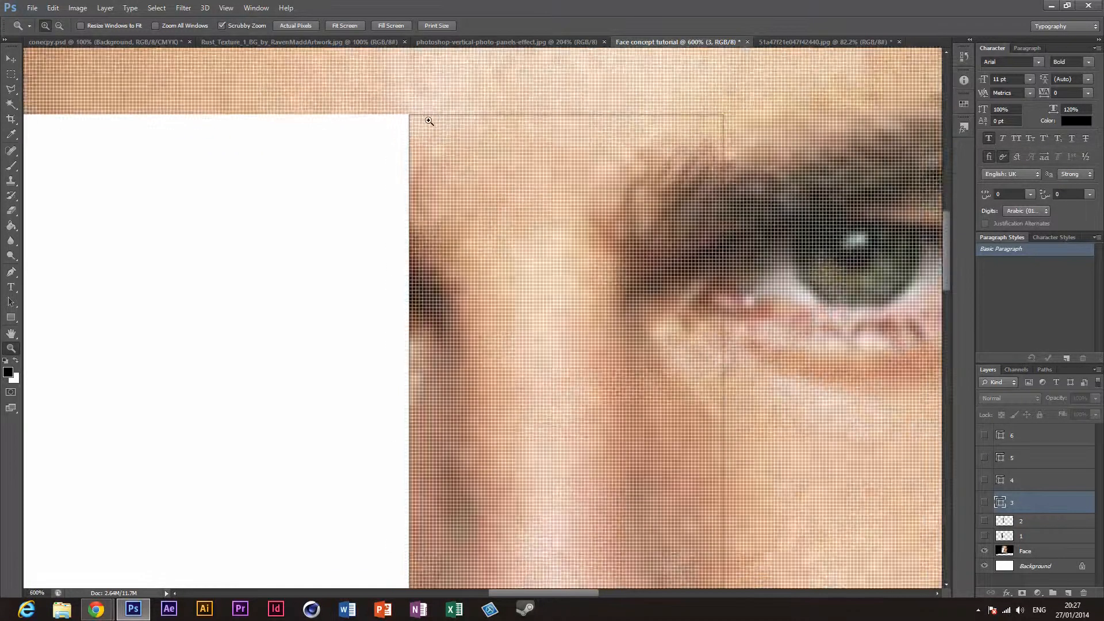
pyautogui.click(428, 120)
pyautogui.click(423, 115)
pyautogui.click(418, 111)
pyautogui.click(417, 110)
pyautogui.click(418, 110)
pyautogui.click(417, 110)
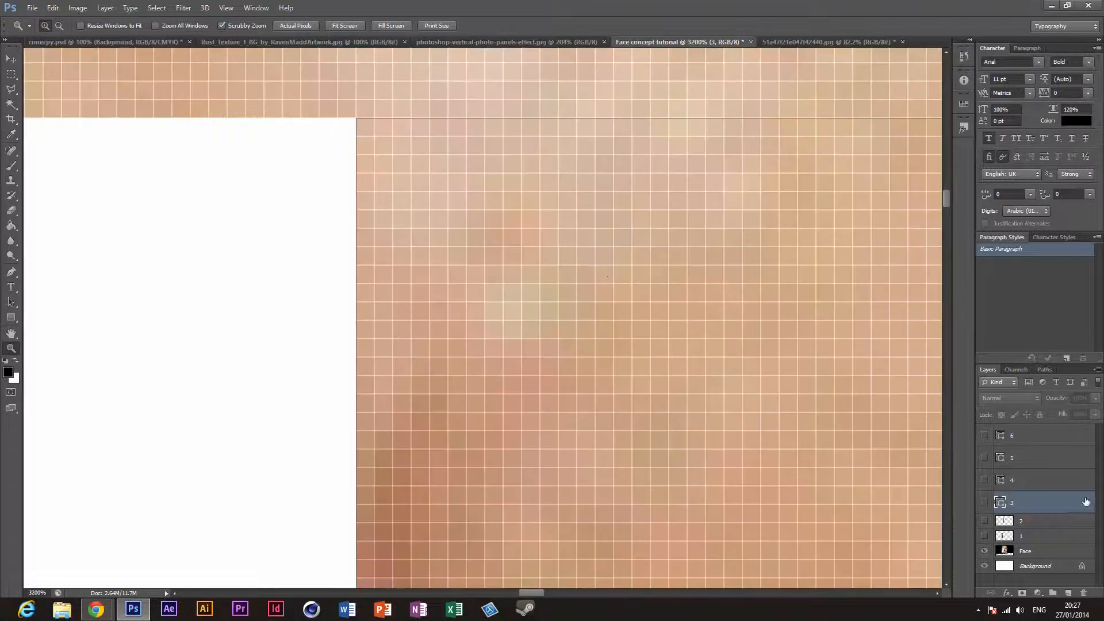
pyautogui.click(985, 504)
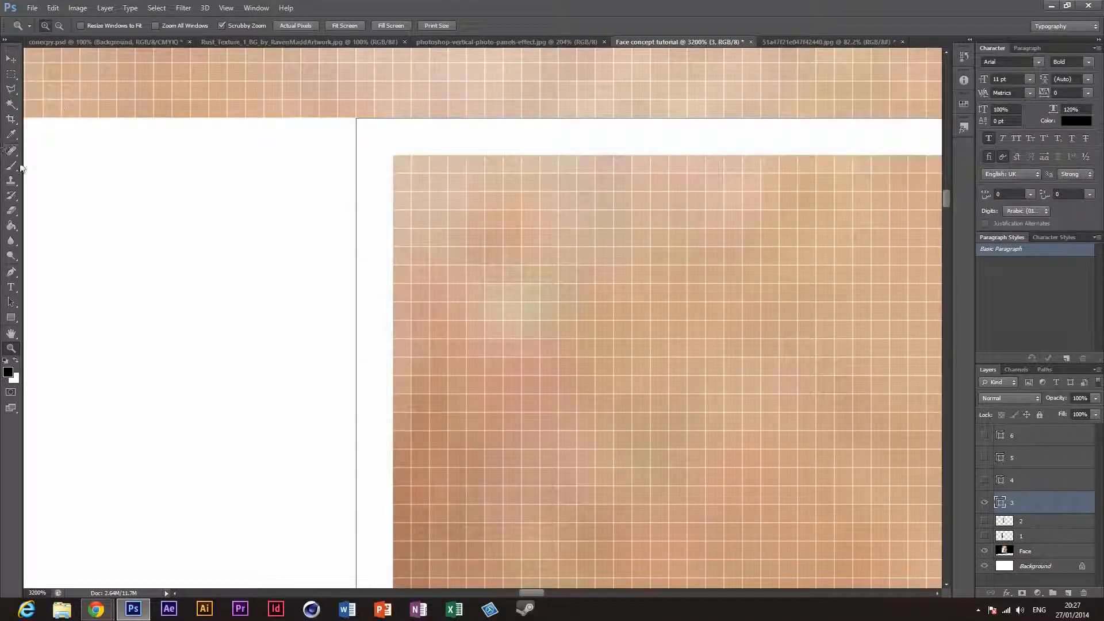
pyautogui.click(11, 73)
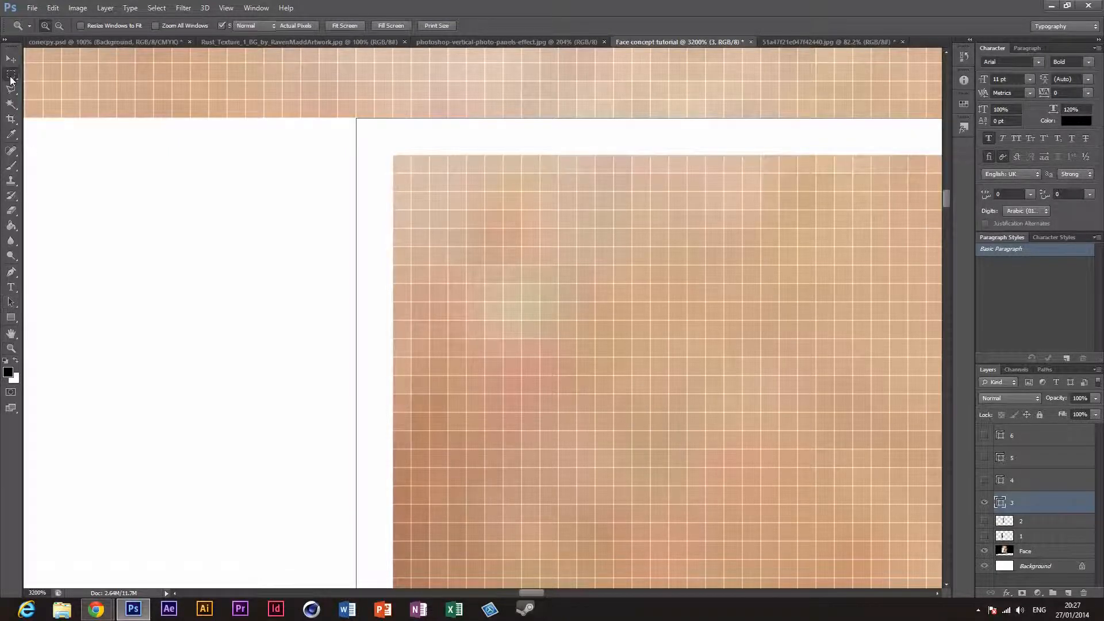
pyautogui.moveTo(373, 118); pyautogui.dragTo(633, 305)
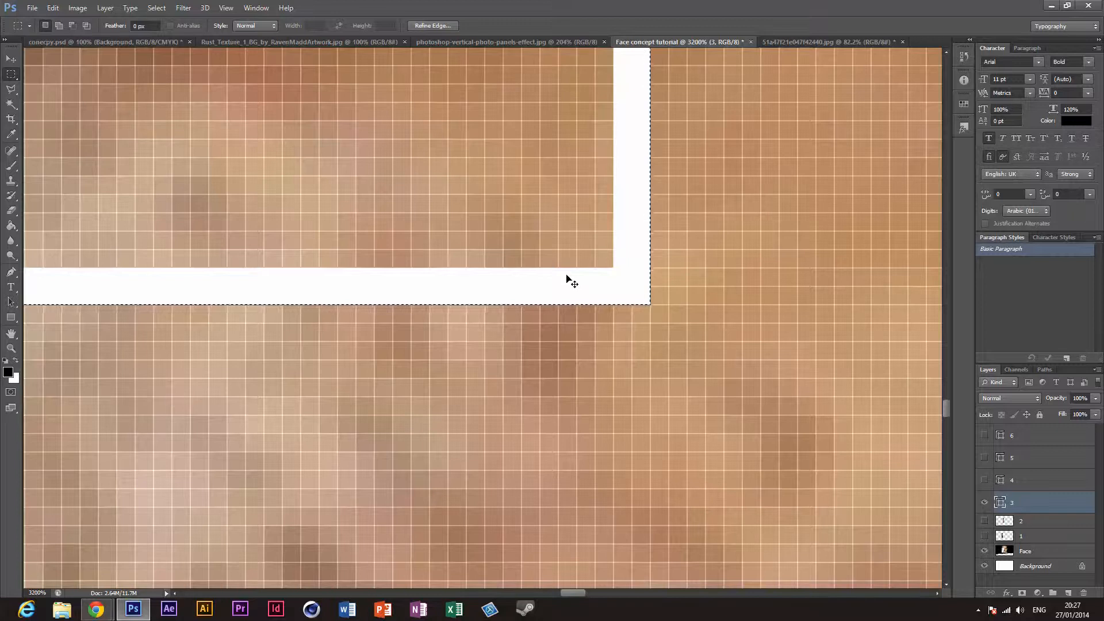
# Step: Merge panel layer 3 into the Face layer and cut the selected third panel out onto its own layer
pyautogui.hotkey('ctrl', '0')
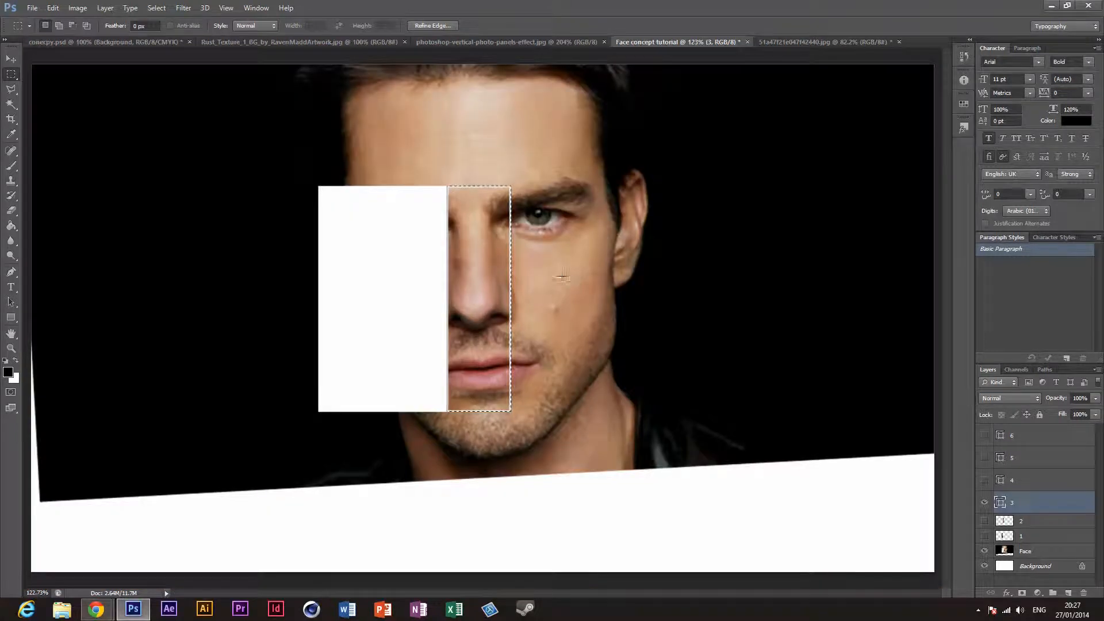
pyautogui.rightClick(493, 263)
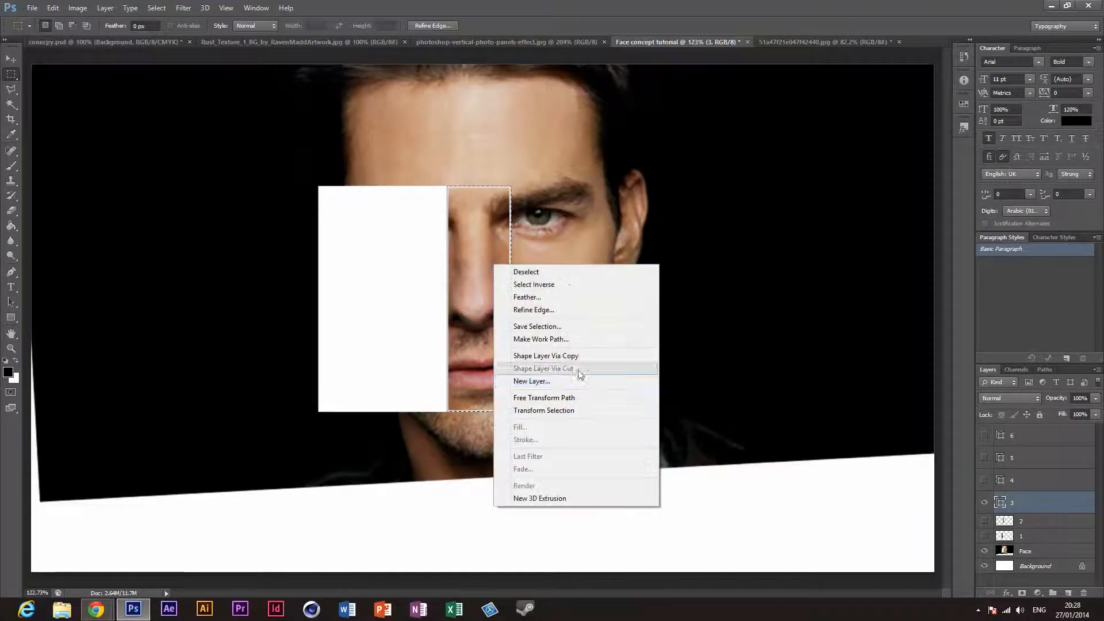
pyautogui.click(1055, 520)
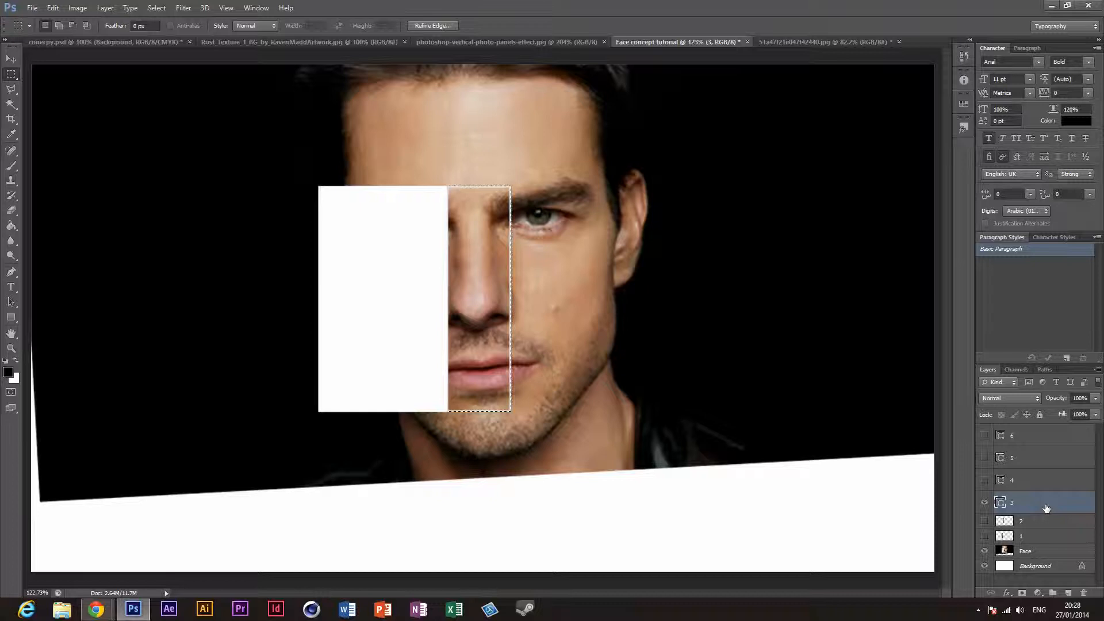
pyautogui.moveTo(1046, 510); pyautogui.dragTo(1083, 593)
pyautogui.rightClick(499, 351)
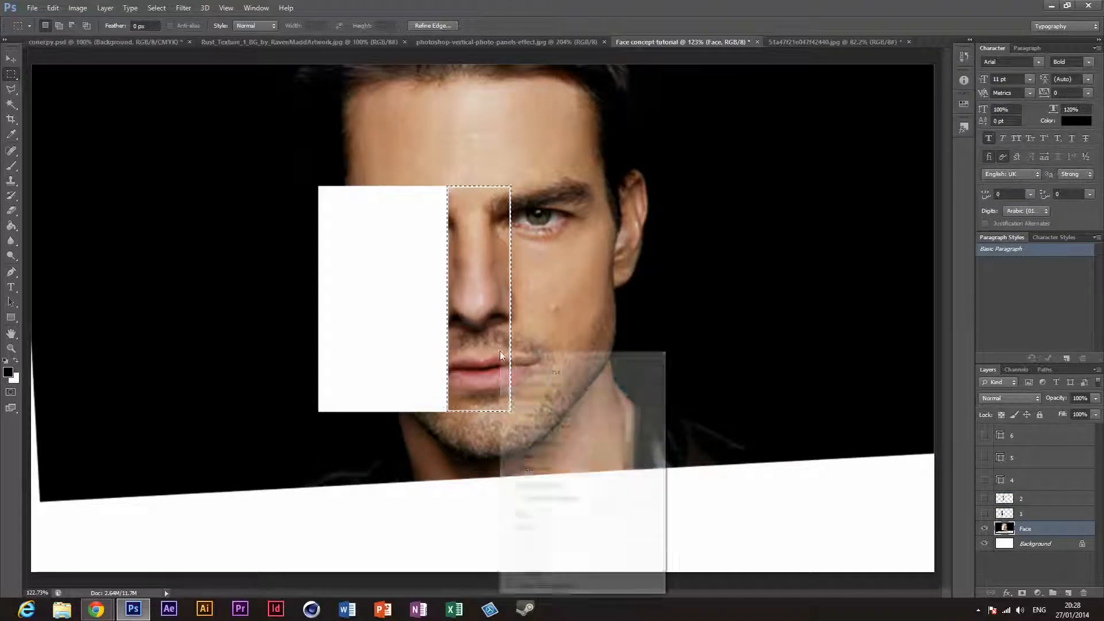
pyautogui.click(574, 458)
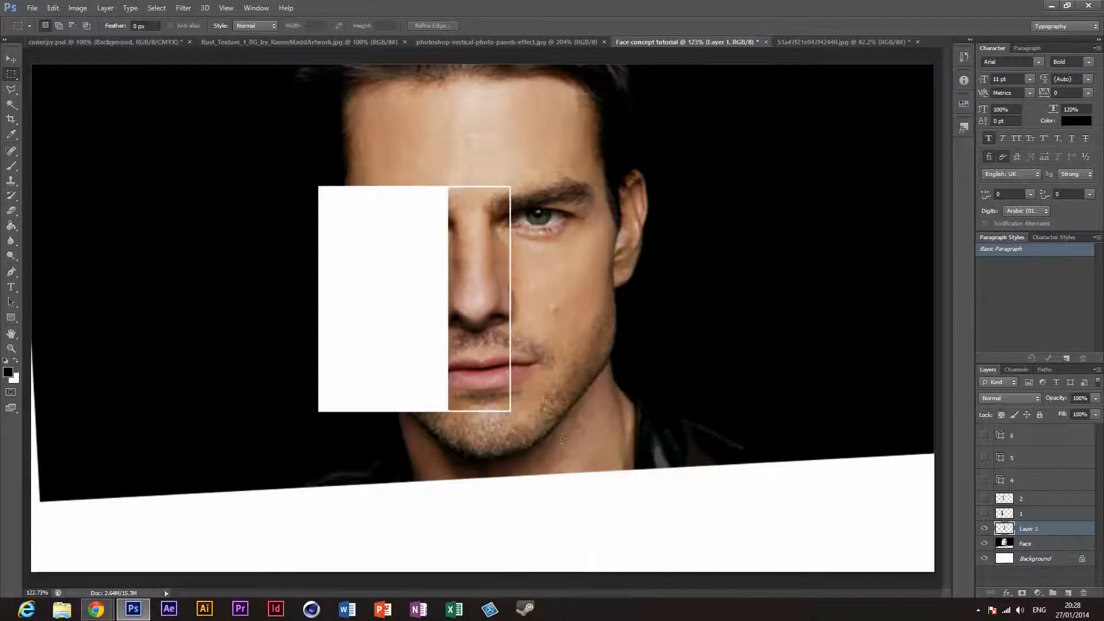
# Step: Rename the cut-out third panel's layer to 3, placing it above layer 2 in the stack, and hide it
pyautogui.moveTo(1042, 530); pyautogui.dragTo(1034, 501)
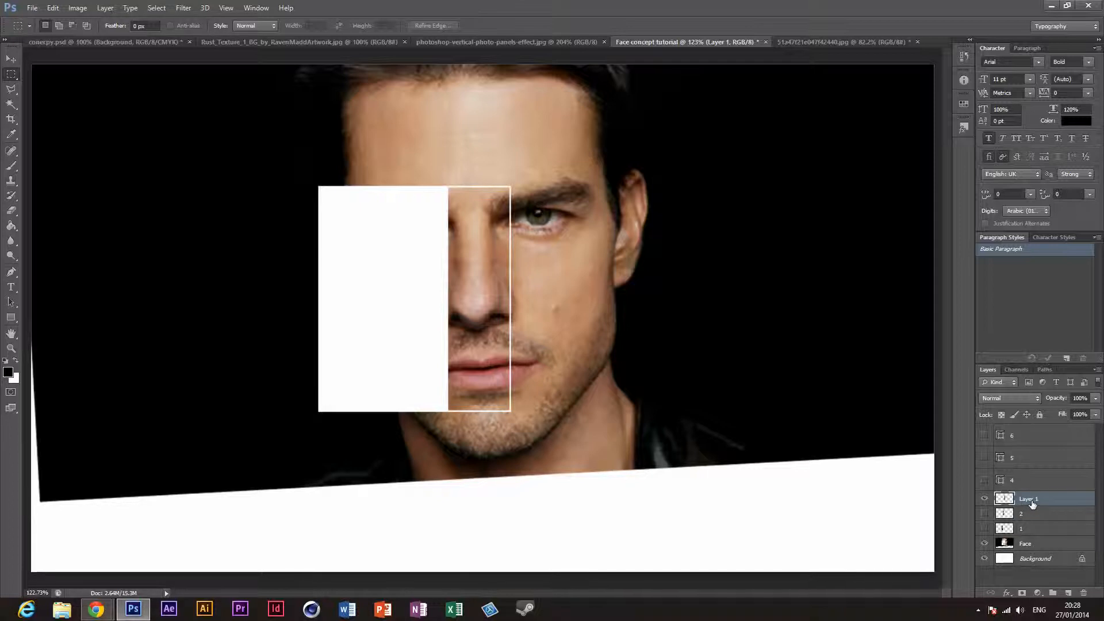
pyautogui.doubleClick(1034, 499)
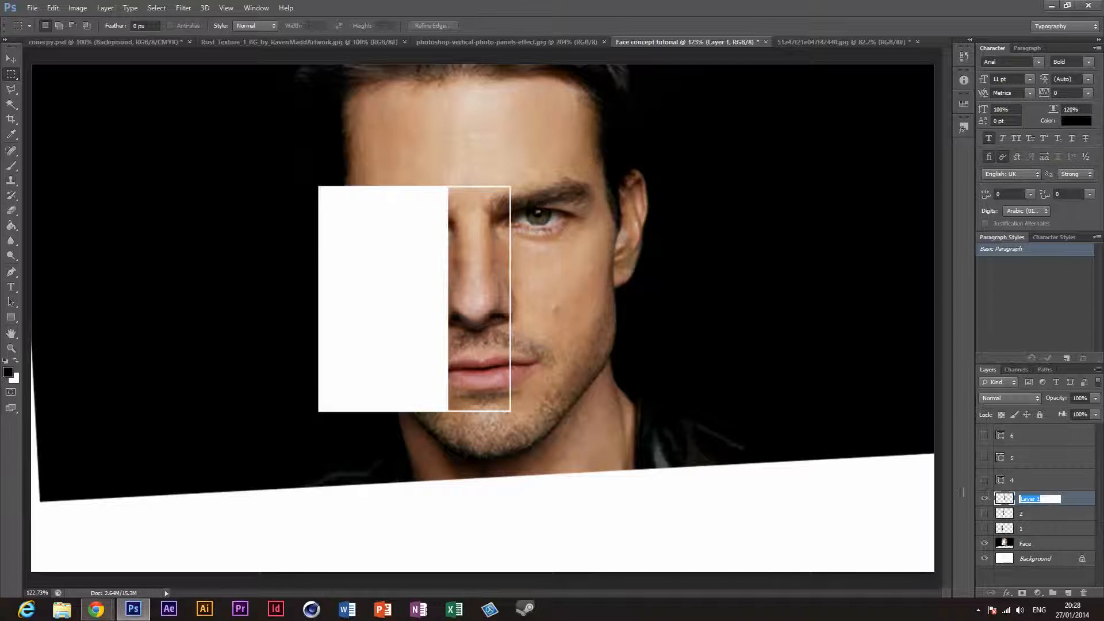
pyautogui.write('3')
pyautogui.press('Return')
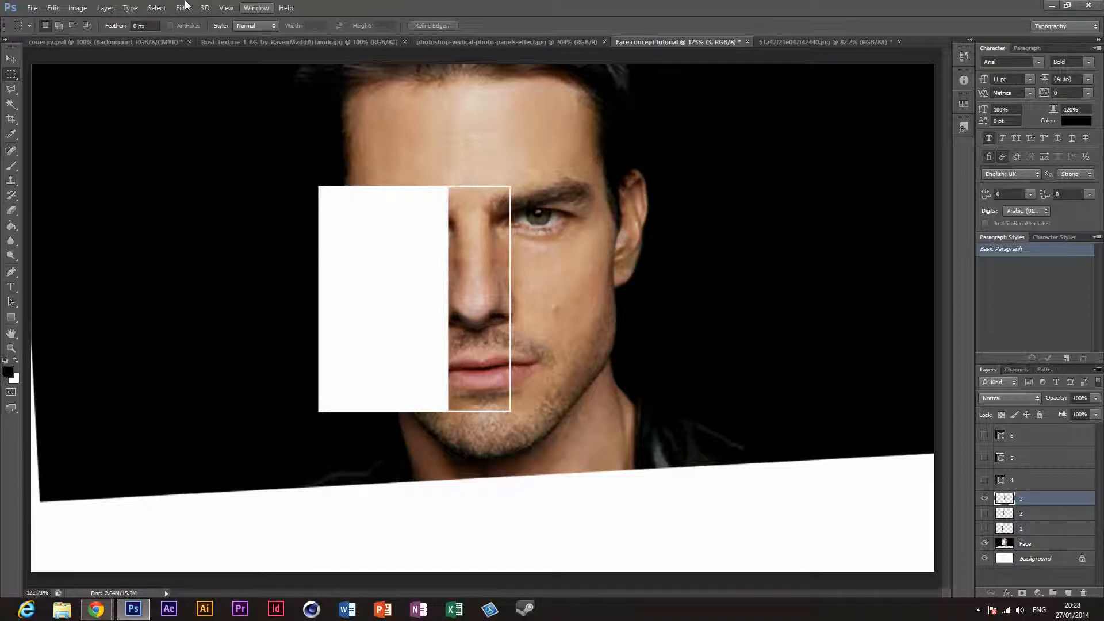
pyautogui.click(985, 498)
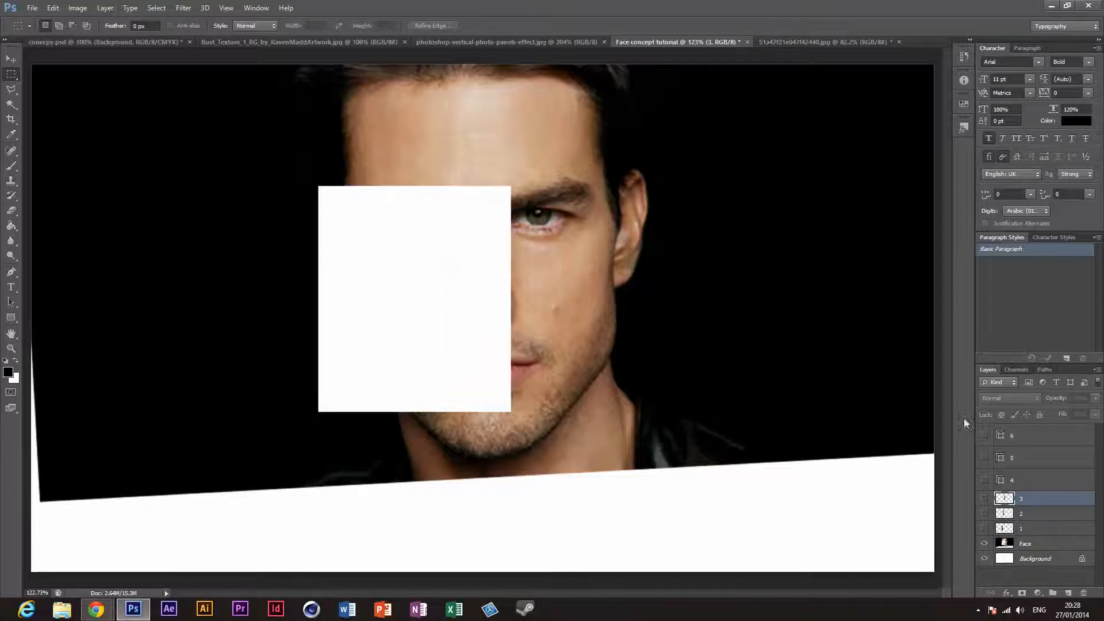
# Step: Show panel layer 4 and select the fourth panel along its white outline's outer edge with the Rectangular Marquee tool
pyautogui.click(1030, 482)
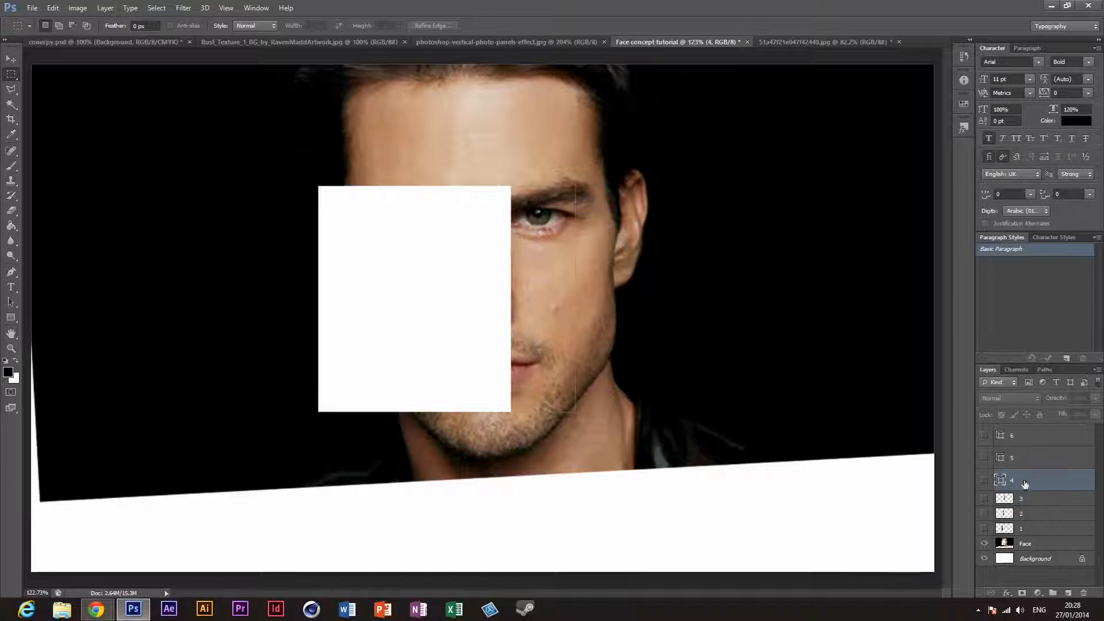
pyautogui.click(11, 349)
pyautogui.click(531, 183)
pyautogui.click(530, 184)
pyautogui.click(530, 183)
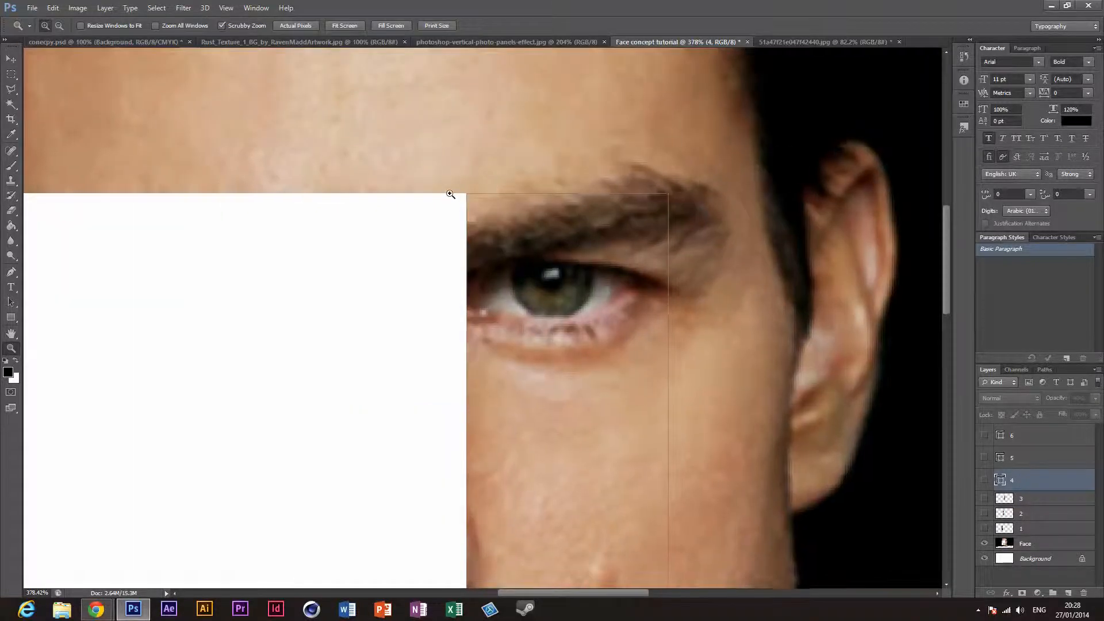
pyautogui.click(450, 193)
pyautogui.click(481, 194)
pyautogui.click(489, 195)
pyautogui.click(504, 195)
pyautogui.click(498, 194)
pyautogui.click(490, 194)
pyautogui.click(489, 193)
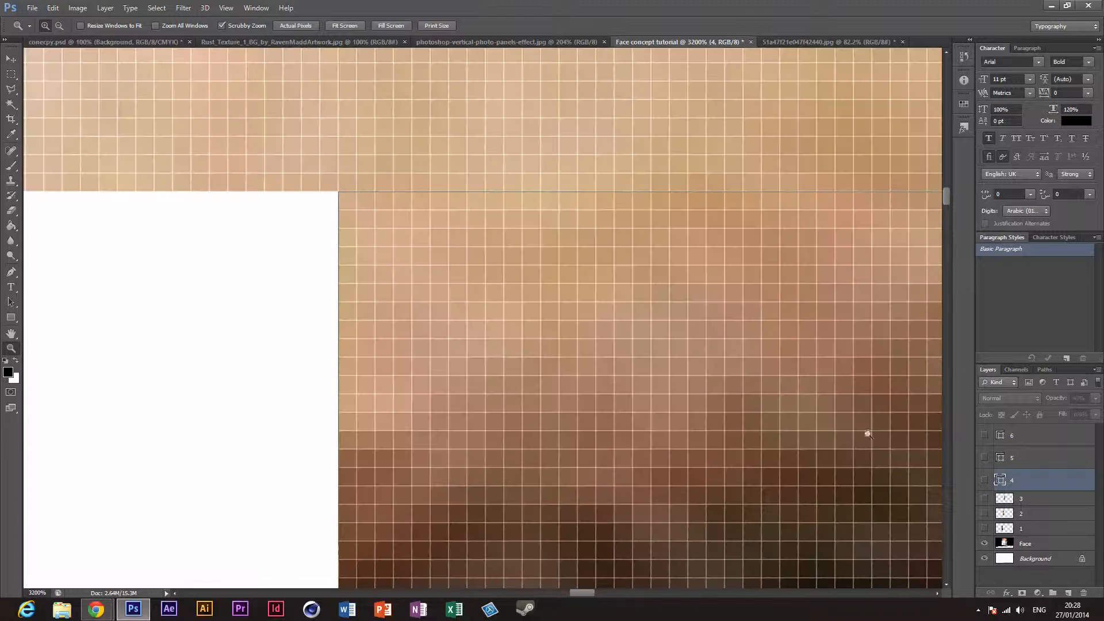
pyautogui.click(986, 482)
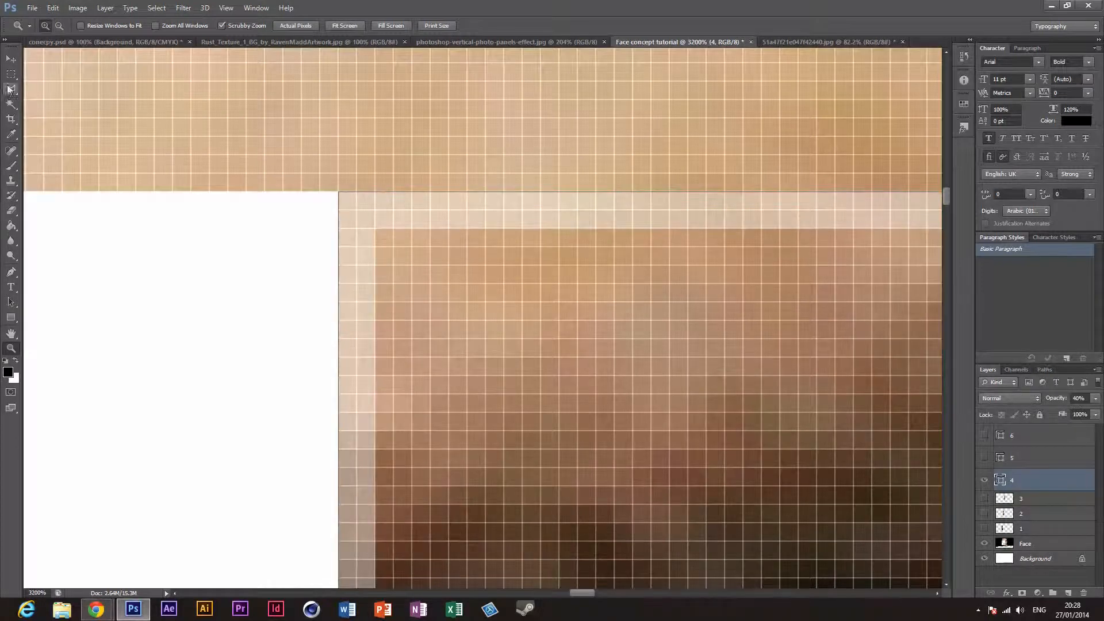
pyautogui.moveTo(11, 73); pyautogui.dragTo(39, 103)
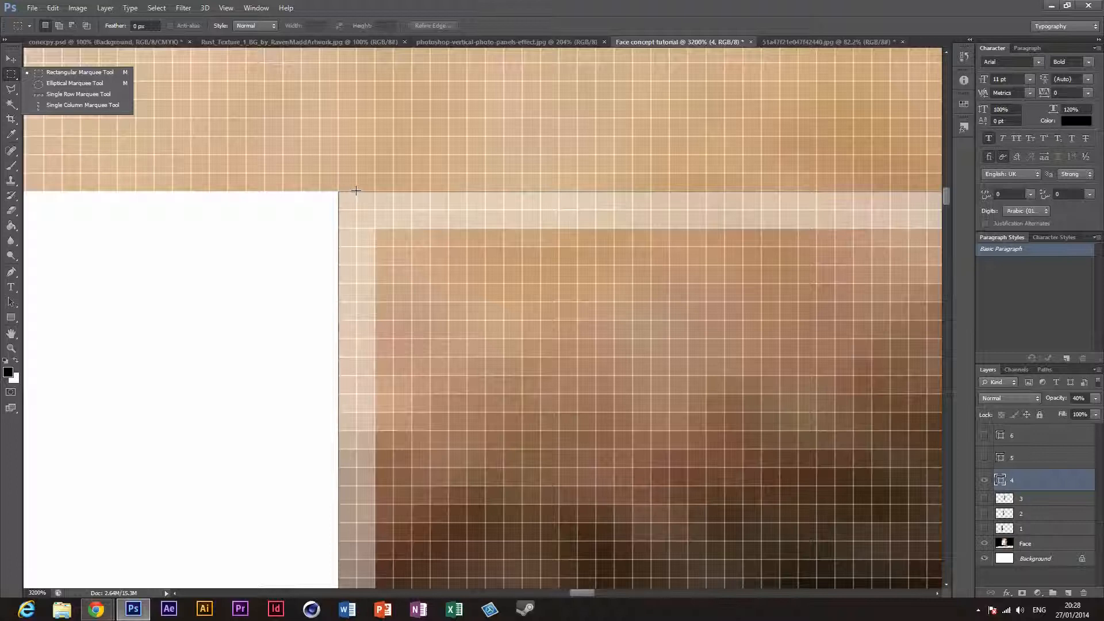
pyautogui.moveTo(356, 190); pyautogui.dragTo(667, 340)
pyautogui.hotkey('ctrl', 'd')
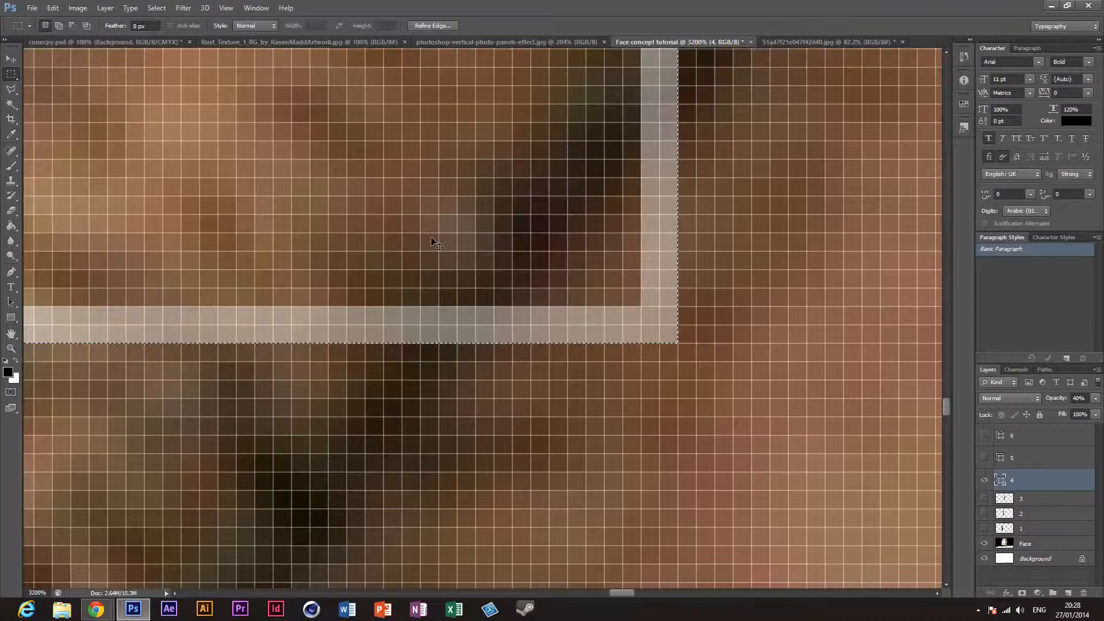
# Step: Place panel layer 4 directly above Face, merge the two, and cut the selected fourth panel onto its own layer
pyautogui.hotkey('ctrl', '0')
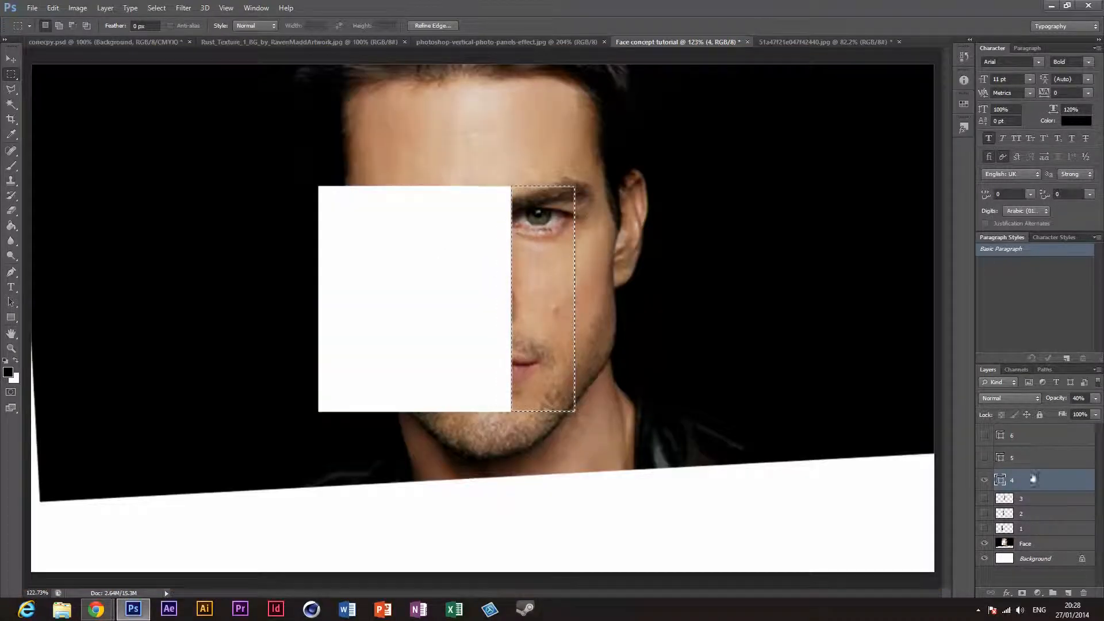
pyautogui.moveTo(1027, 491); pyautogui.dragTo(1025, 541)
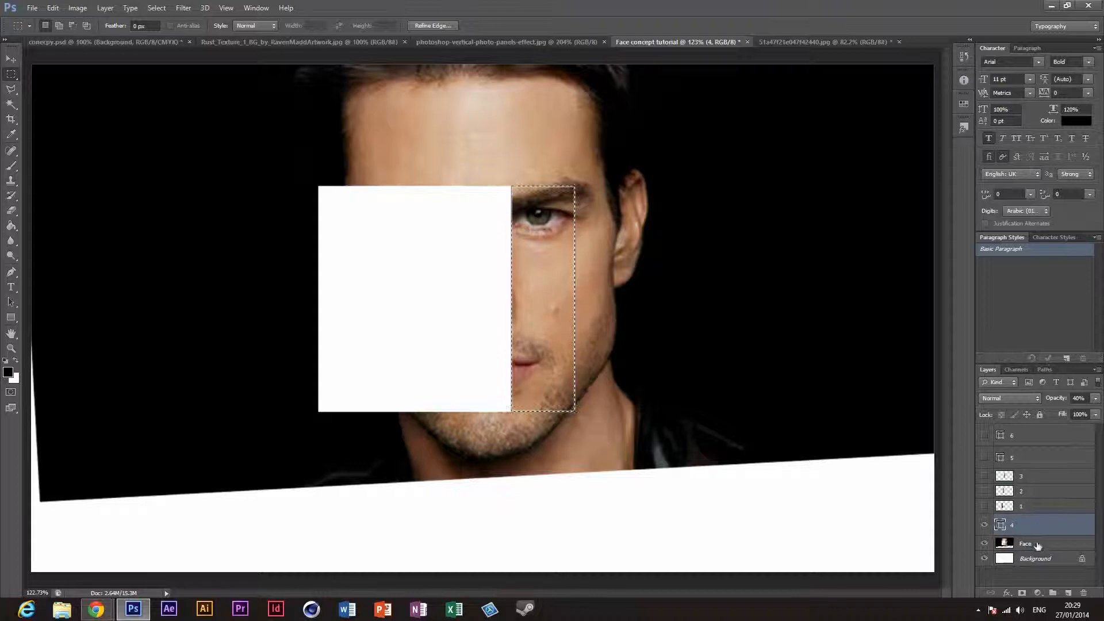
pyautogui.hotkey('ctrl', 'e')
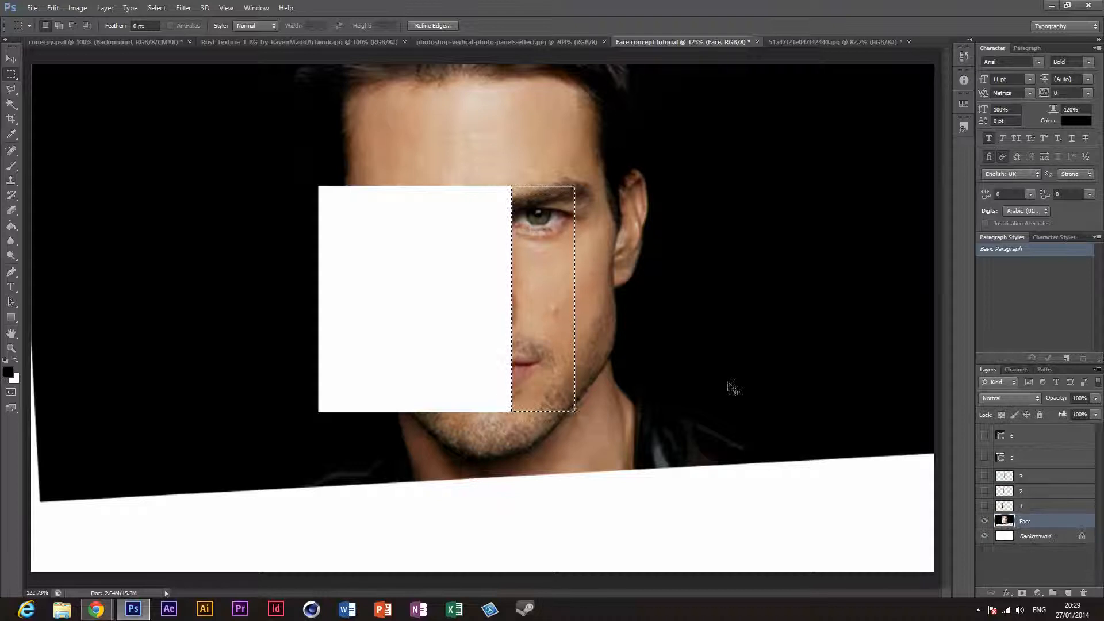
pyautogui.rightClick(564, 327)
pyautogui.click(607, 428)
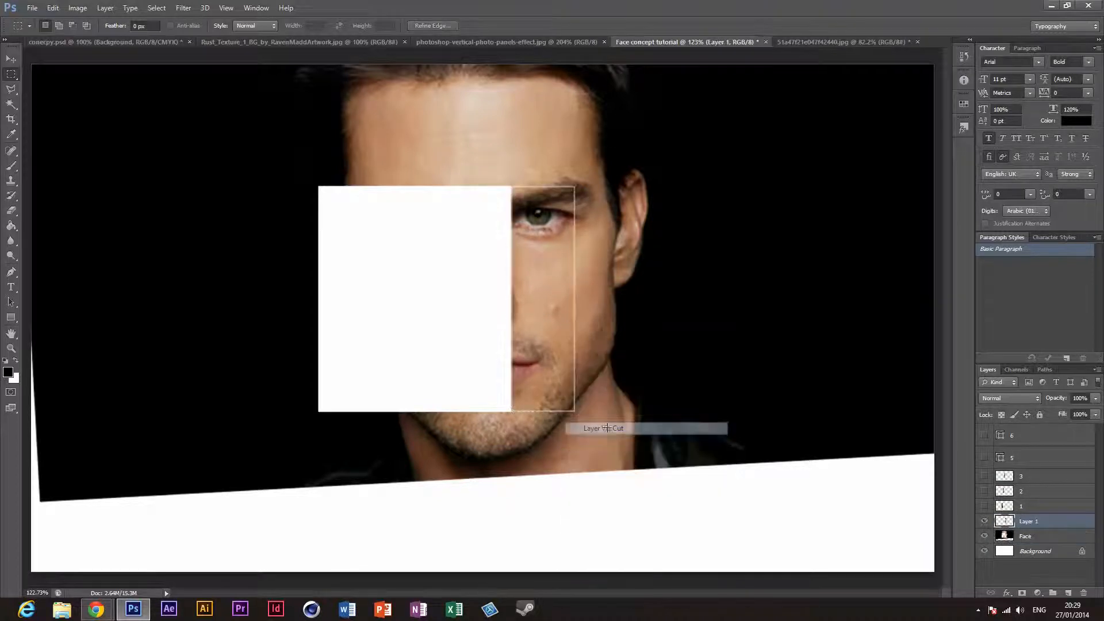
# Step: Rename the cut-out fourth panel's layer to 4, placing it above layer 3 in the stack, and hide it
pyautogui.doubleClick(1030, 523)
pyautogui.write('4')
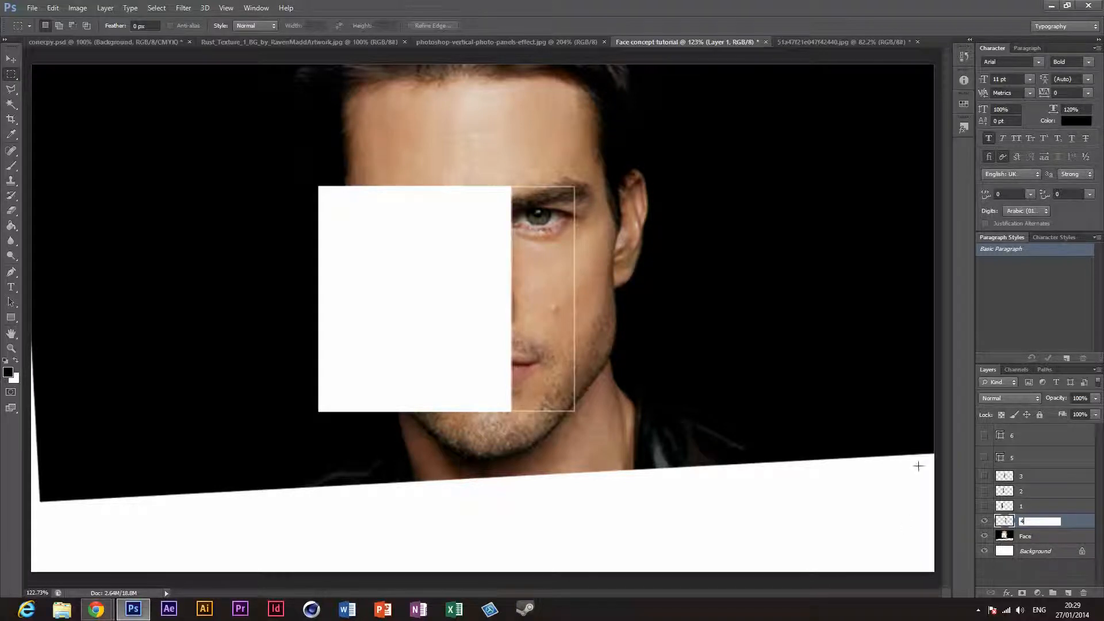
pyautogui.press('Return')
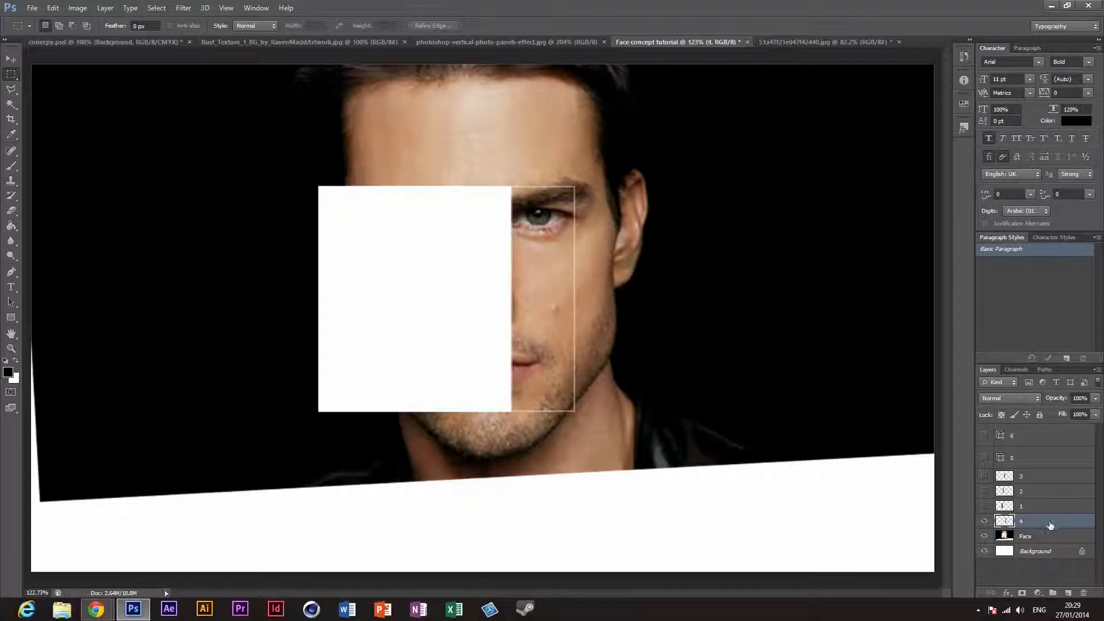
pyautogui.moveTo(1048, 525); pyautogui.dragTo(1045, 475)
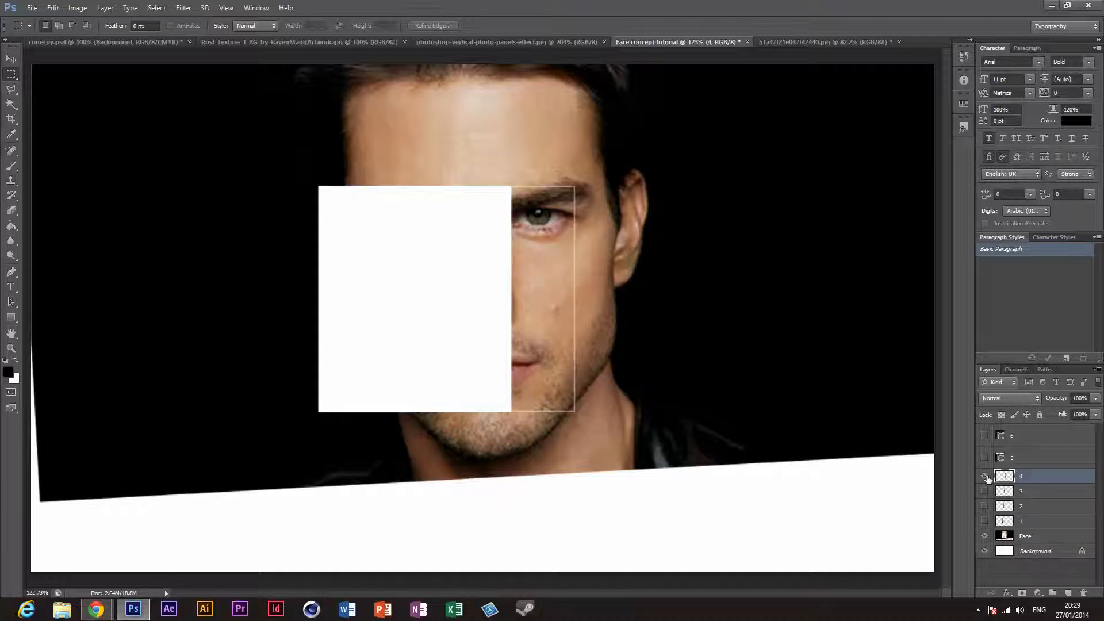
pyautogui.click(985, 477)
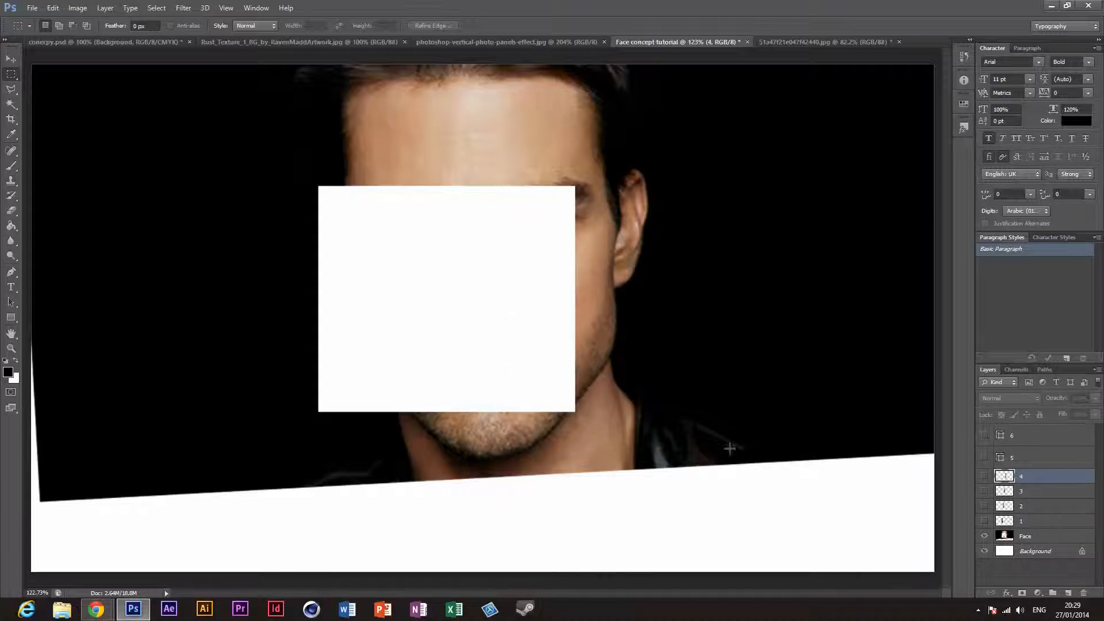
# Step: Show panel layer 5 and select the fifth panel along its white outline's outer edge with the Rectangular Marquee tool
pyautogui.click(1039, 460)
pyautogui.click(985, 458)
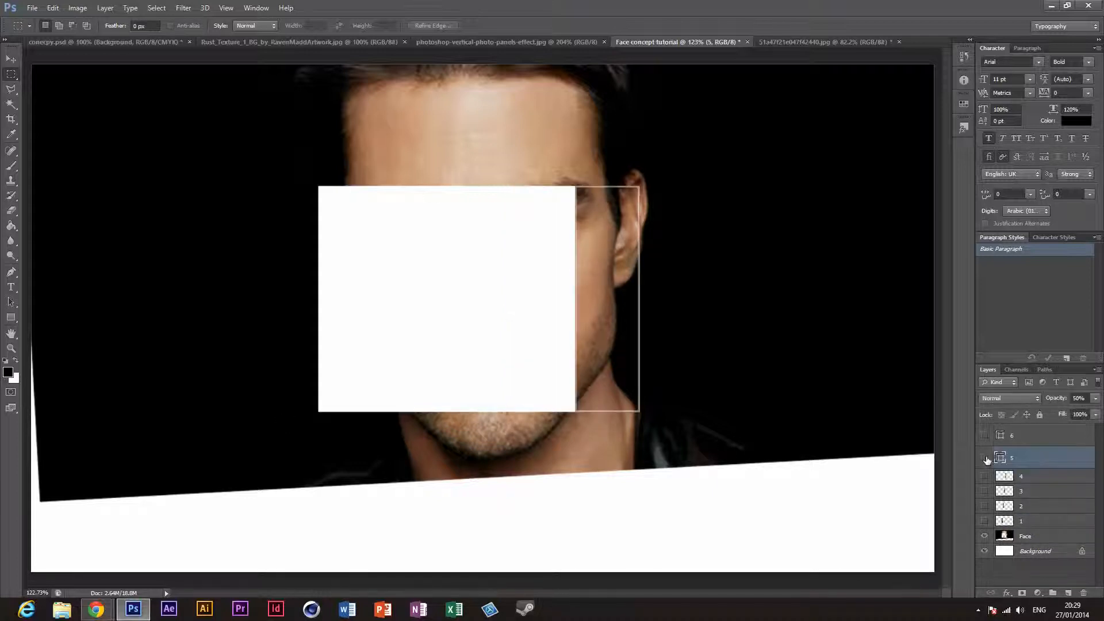
pyautogui.click(11, 348)
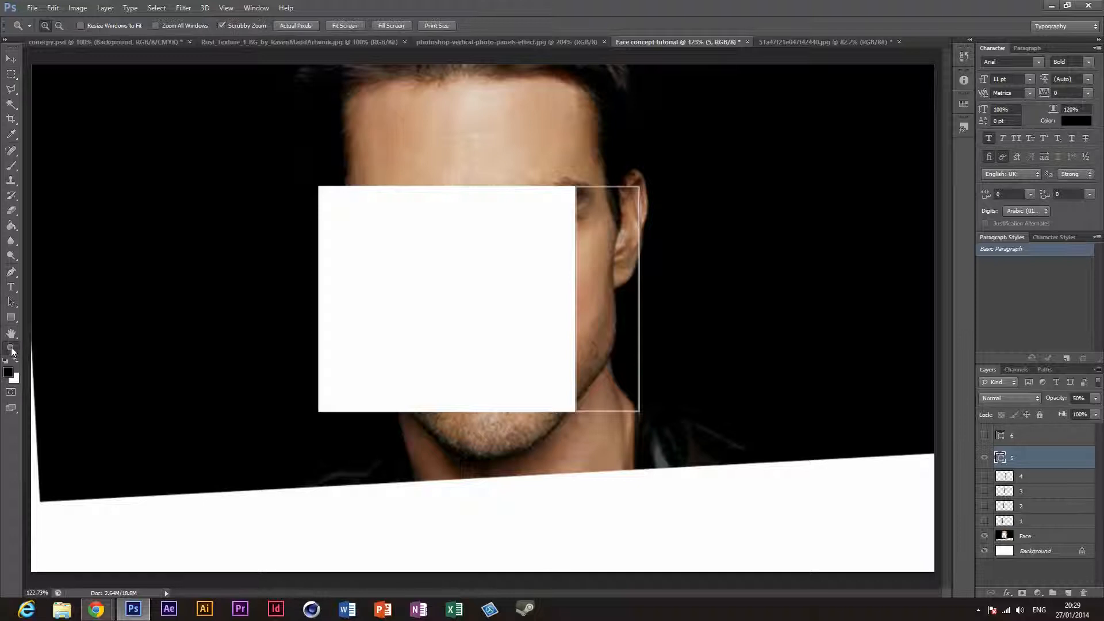
pyautogui.moveTo(553, 314); pyautogui.dragTo(669, 363)
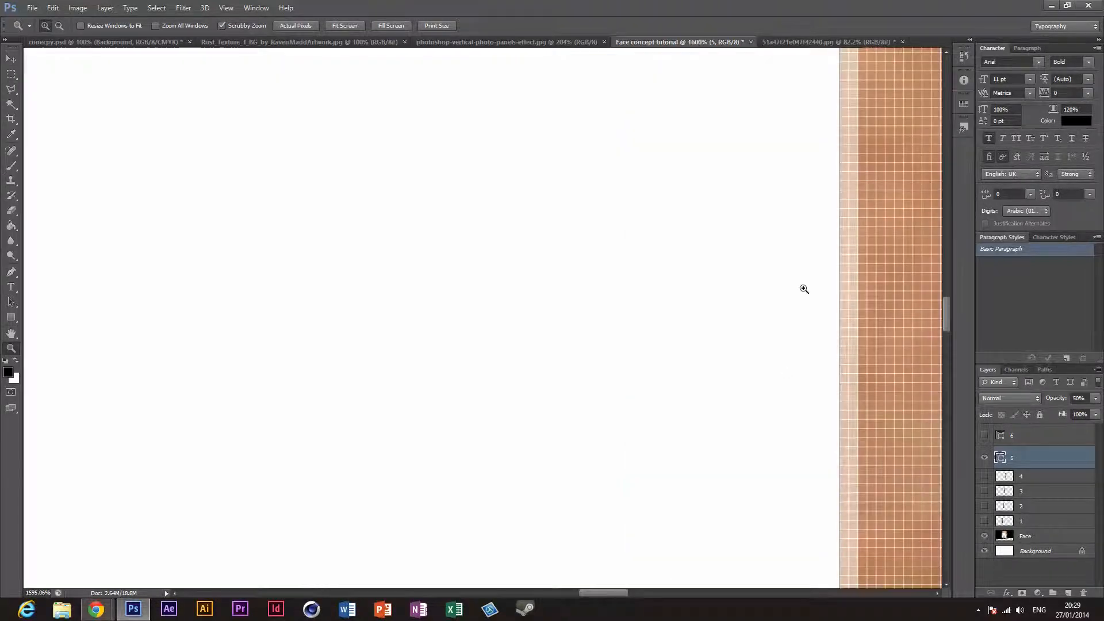
pyautogui.moveTo(628, 596); pyautogui.dragTo(634, 595)
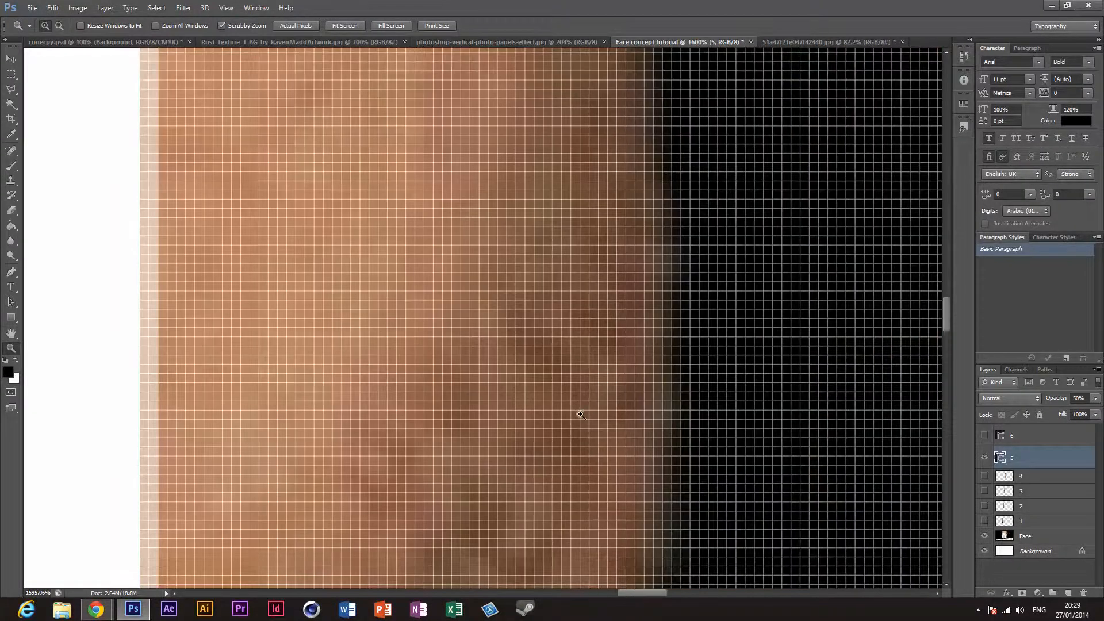
pyautogui.moveTo(949, 316); pyautogui.dragTo(948, 202)
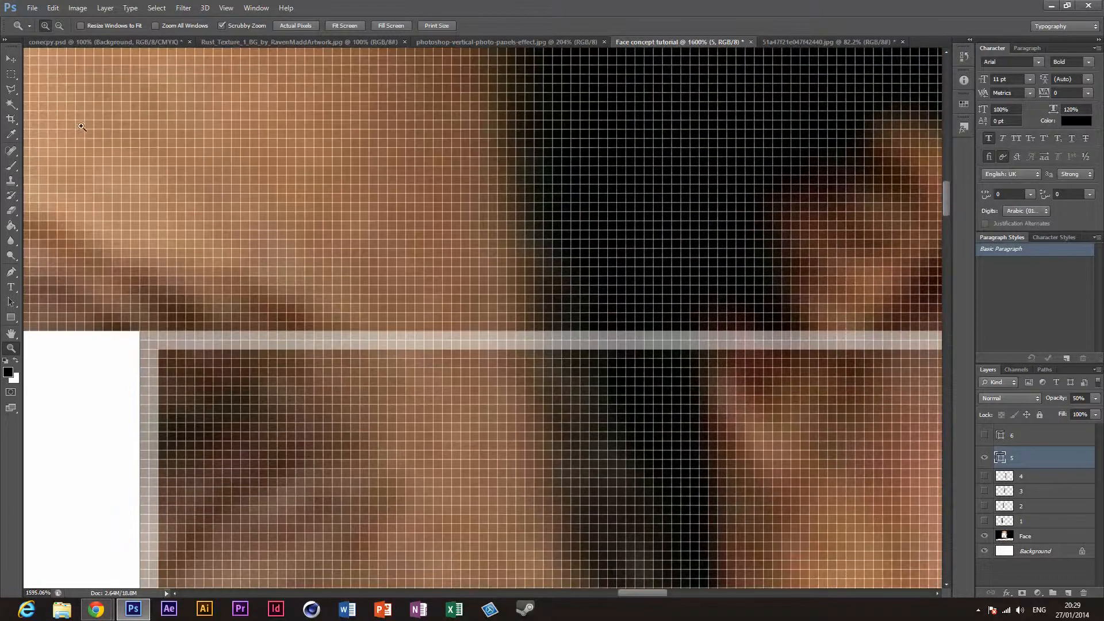
pyautogui.click(11, 74)
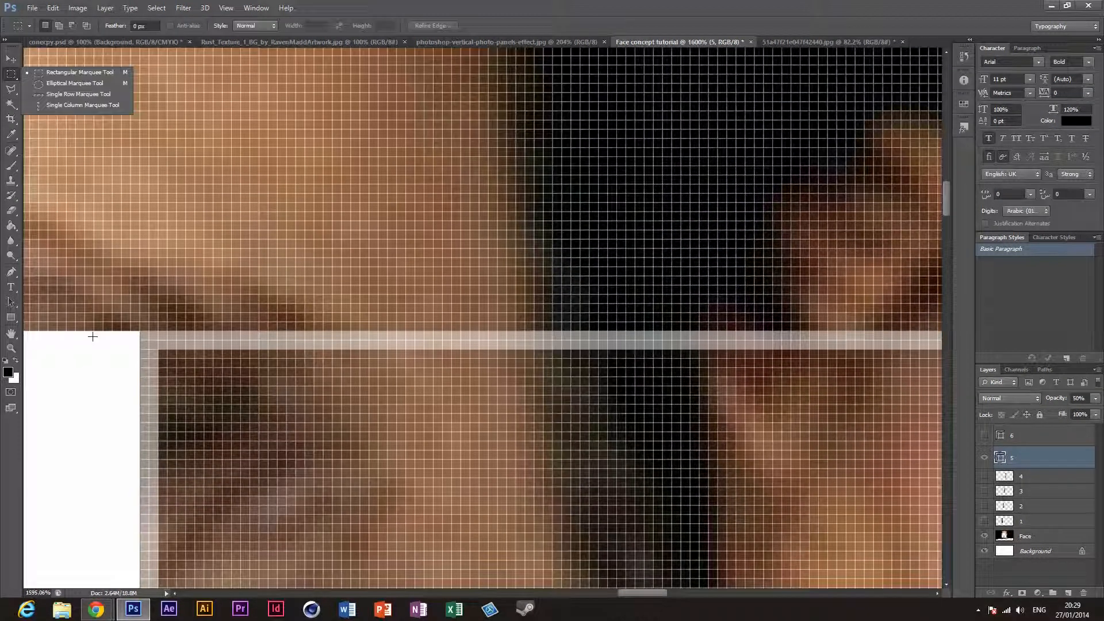
pyautogui.click(149, 329)
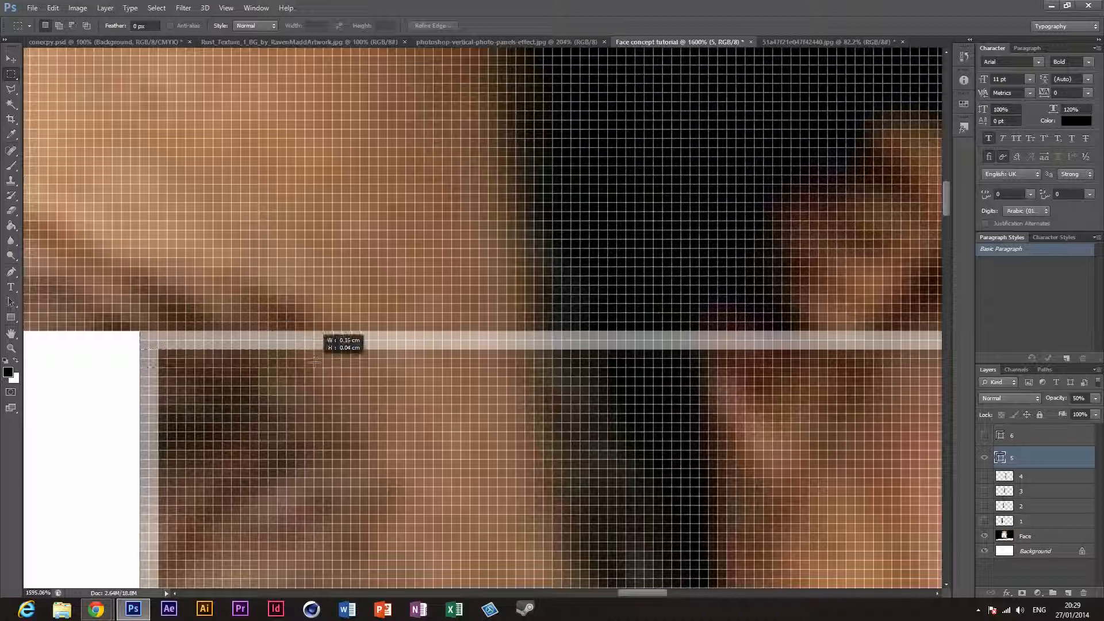
pyautogui.moveTo(149, 335); pyautogui.dragTo(250, 413)
pyautogui.click(137, 327)
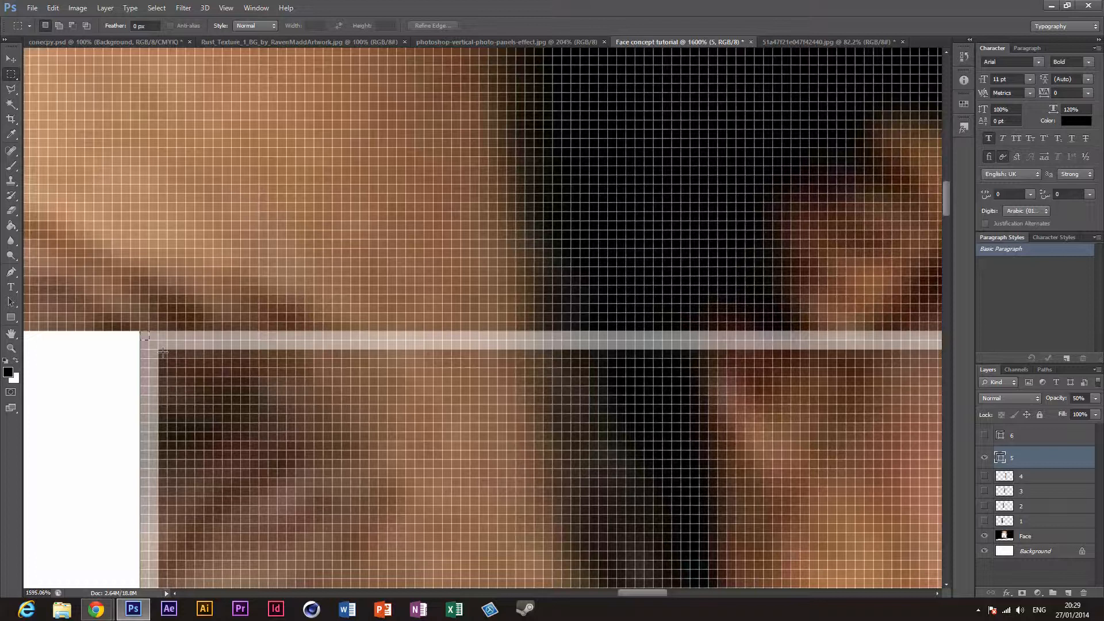
pyautogui.moveTo(163, 352); pyautogui.dragTo(586, 310)
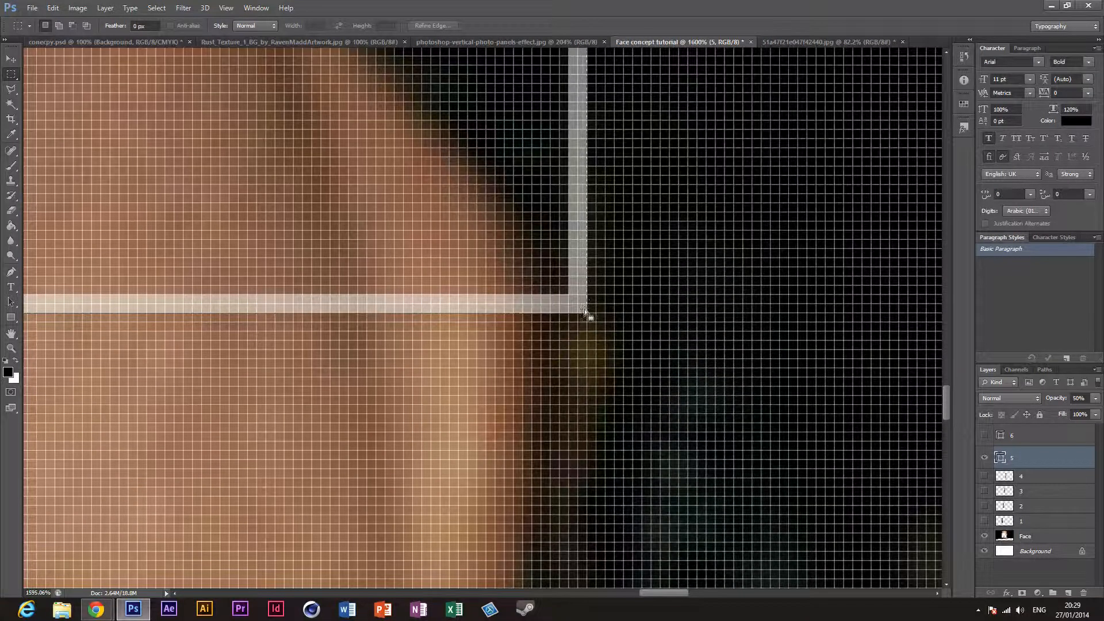
# Step: Move panel layer 5 directly above Face, merge the two, and cut the selected fifth panel onto its own layer
pyautogui.rightClick(530, 276)
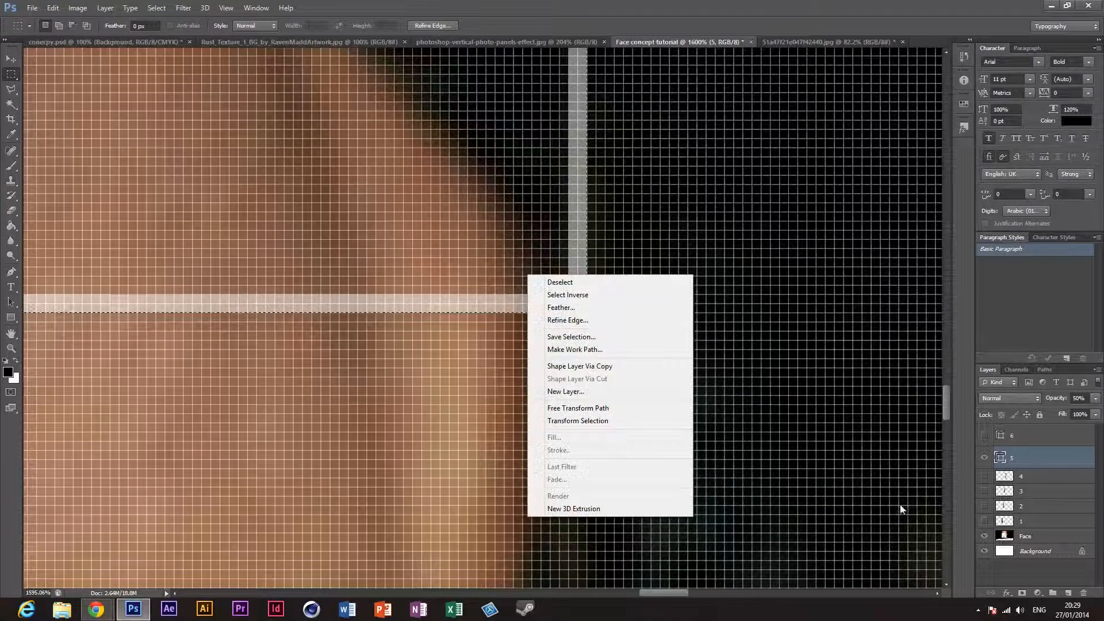
pyautogui.click(1067, 459)
pyautogui.moveTo(1036, 463); pyautogui.dragTo(1035, 535)
pyautogui.hotkey('ctrl', 'e')
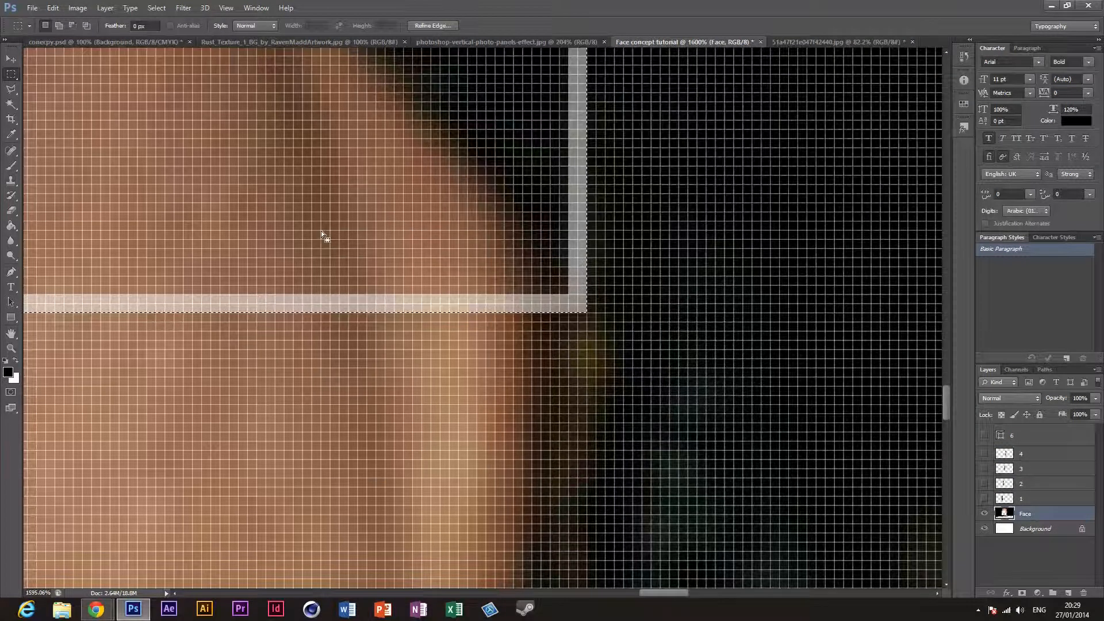
pyautogui.rightClick(322, 235)
pyautogui.click(357, 335)
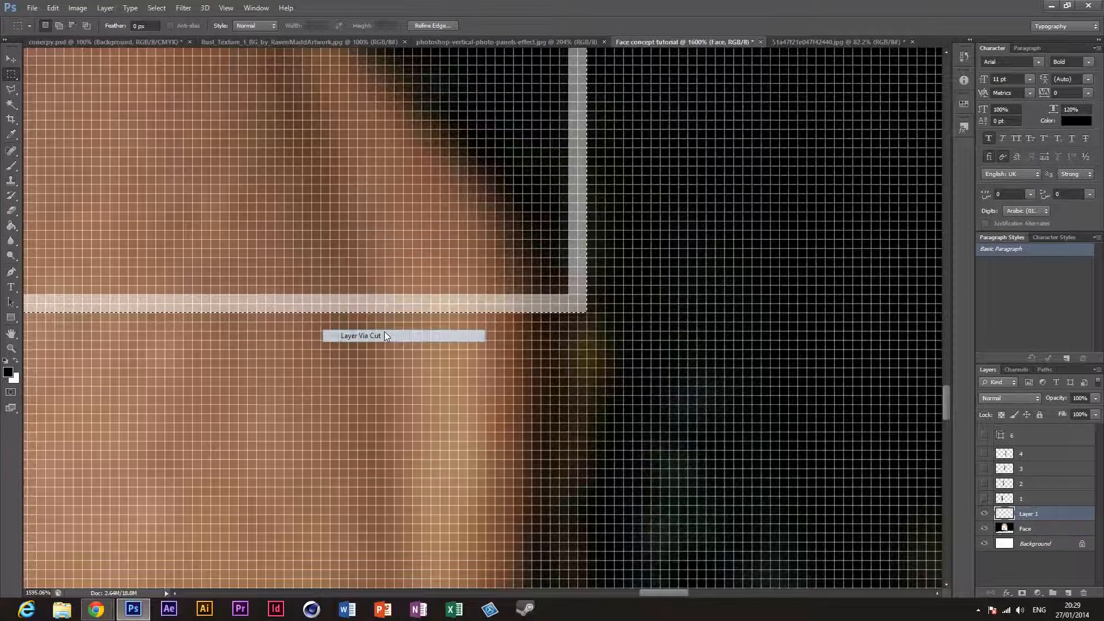
# Step: Rename the cut-out fifth panel's layer to 5, place it above layer 4 in the stack, and hide it
pyautogui.doubleClick(1039, 517)
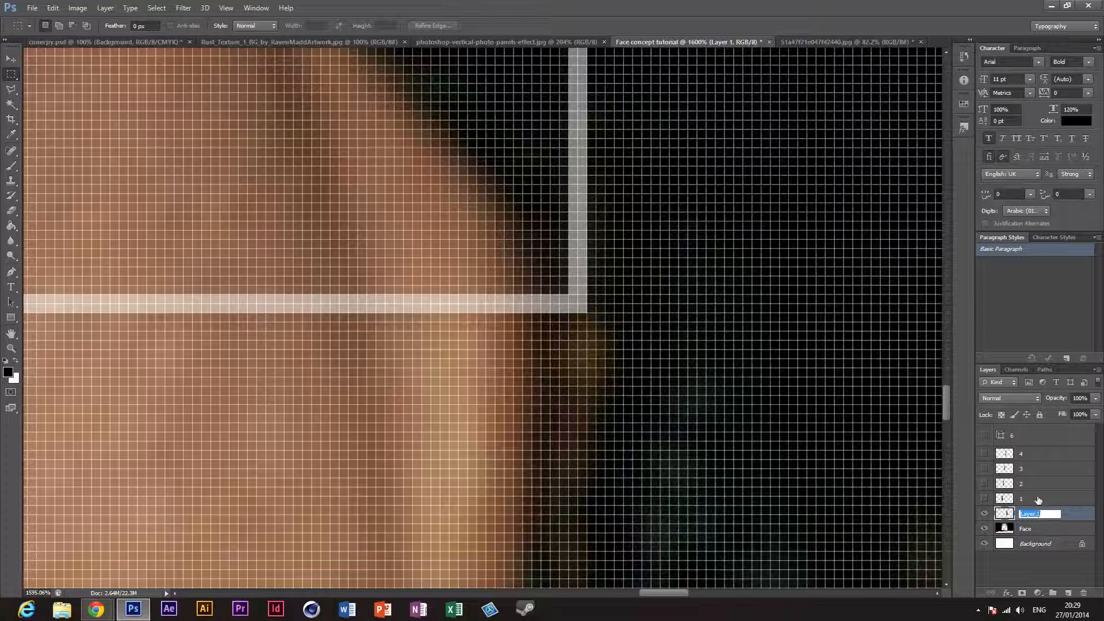
pyautogui.write('5')
pyautogui.press('Return')
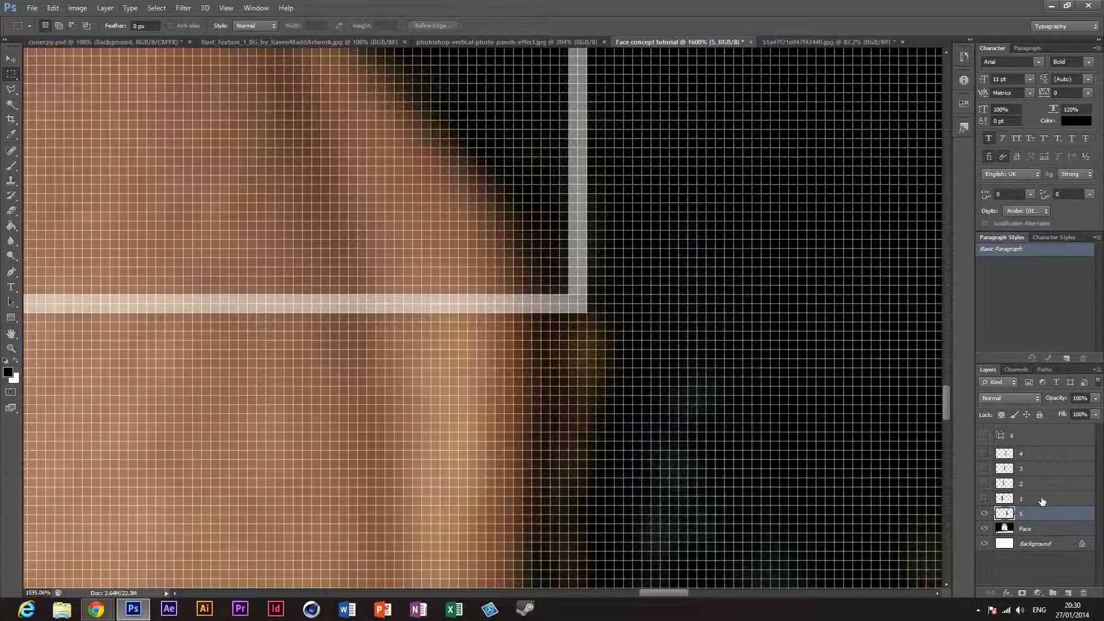
pyautogui.hotkey('ctrl', '0')
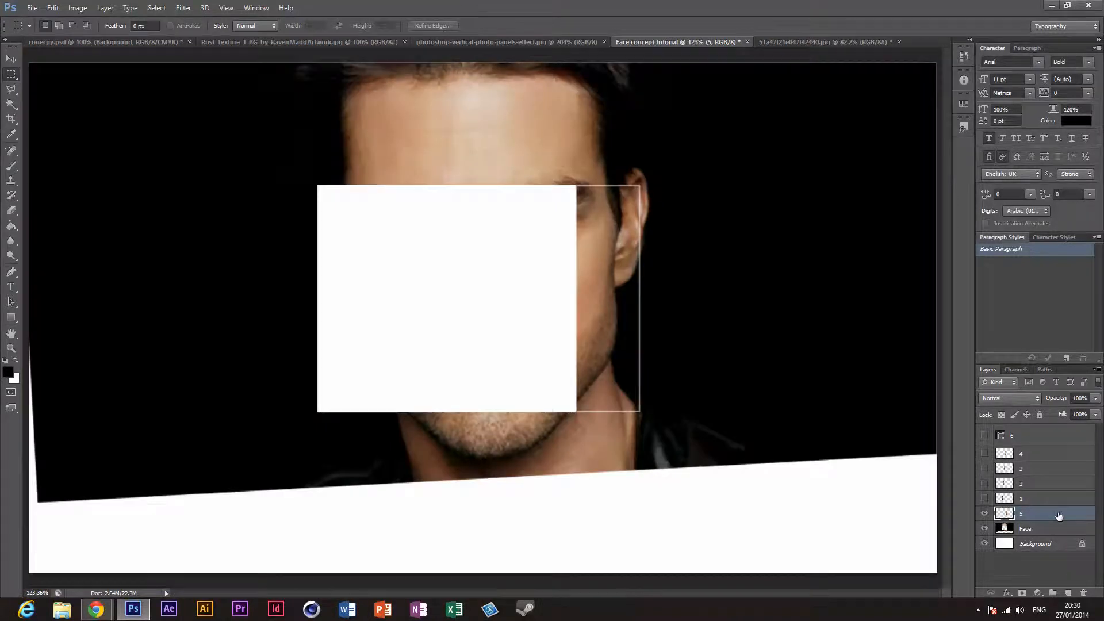
pyautogui.moveTo(1060, 516); pyautogui.dragTo(1016, 458)
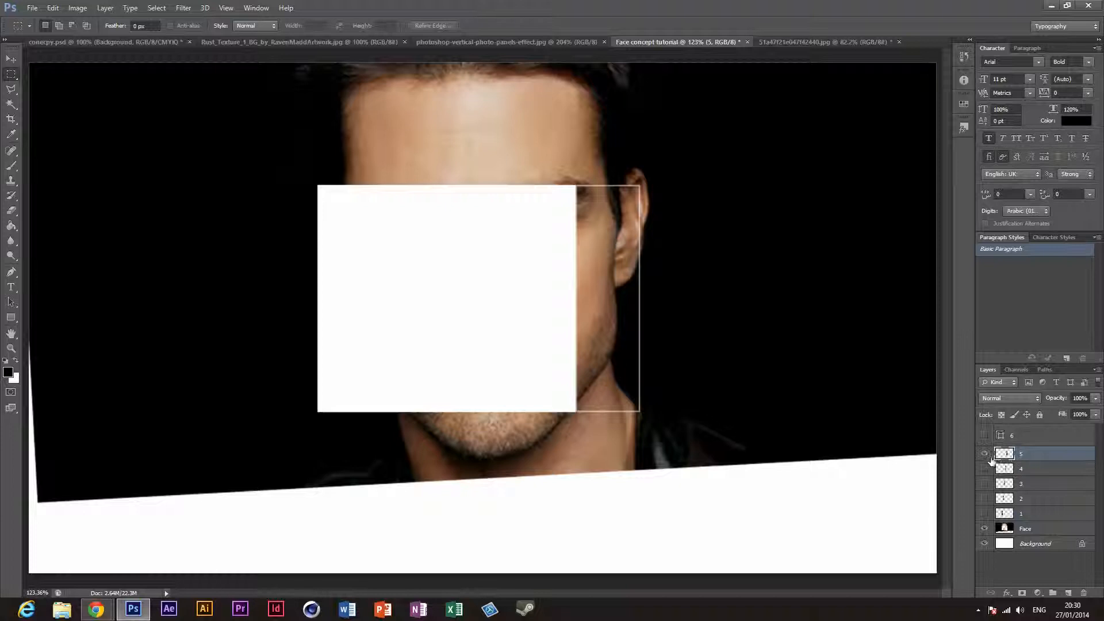
pyautogui.click(987, 455)
# Step: Show panel layer 6 and make it the active layer
pyautogui.click(985, 436)
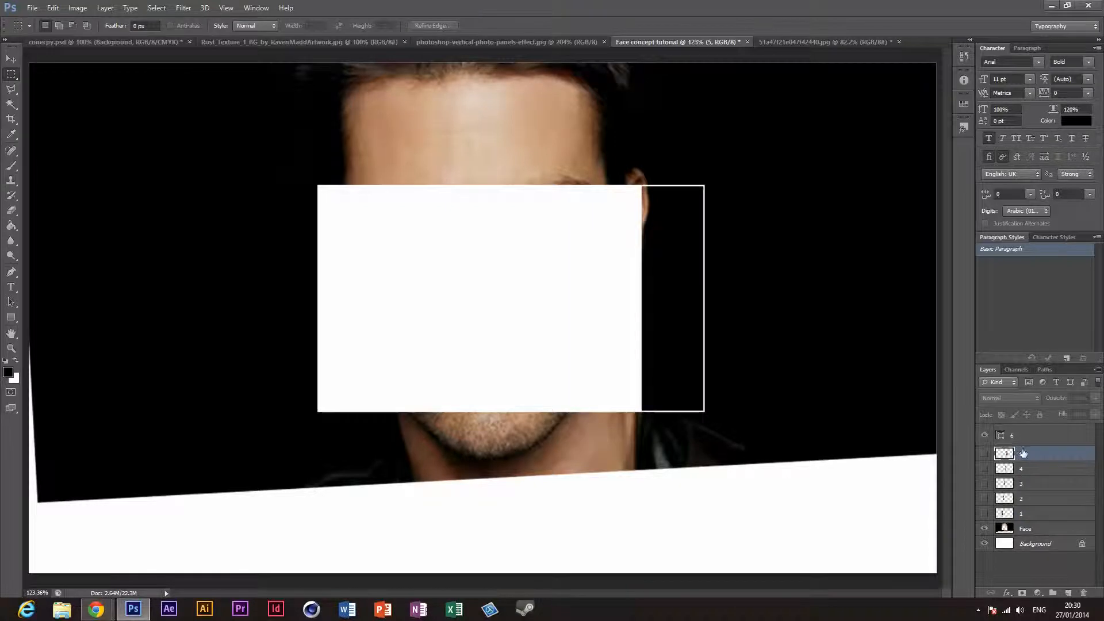
pyautogui.click(1026, 438)
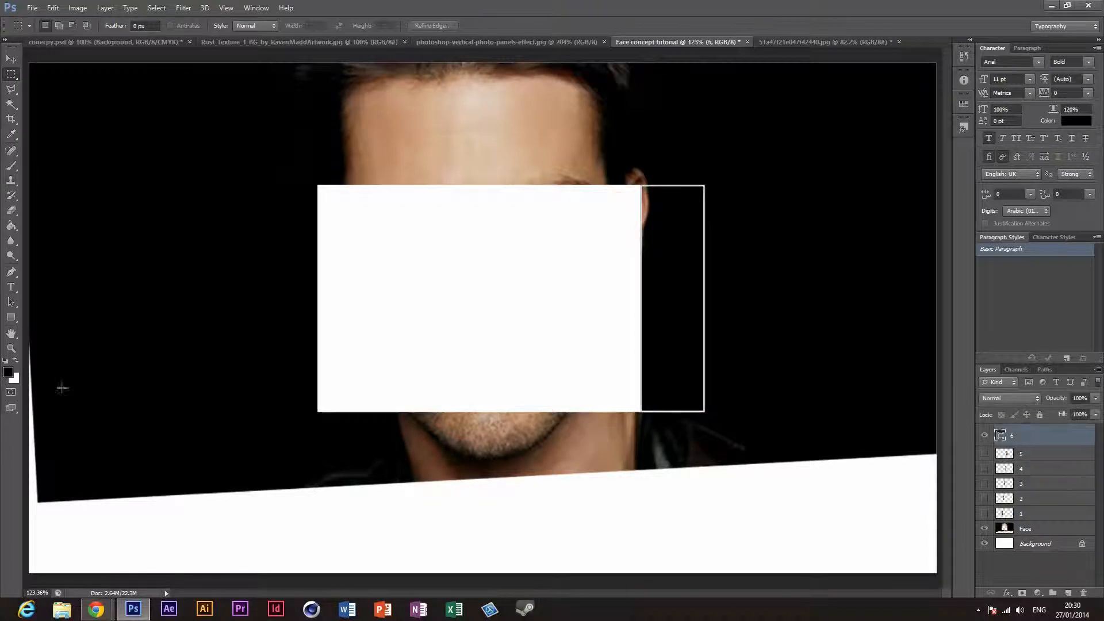
pyautogui.click(11, 348)
pyautogui.moveTo(642, 172); pyautogui.dragTo(742, 508)
pyautogui.scroll(-2, 742, 509)
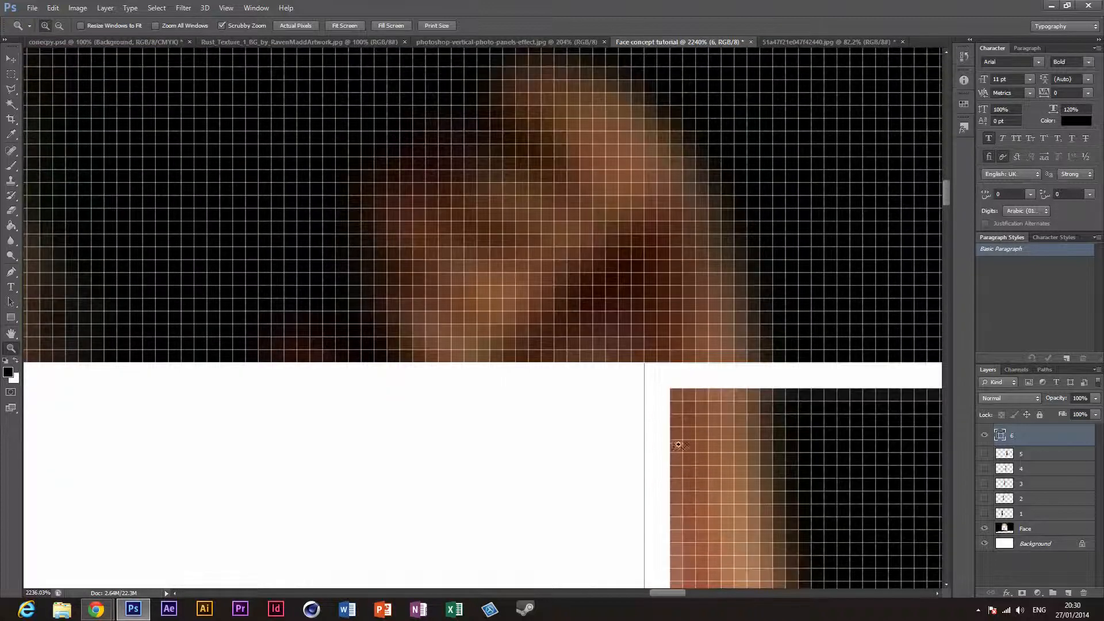
pyautogui.click(10, 74)
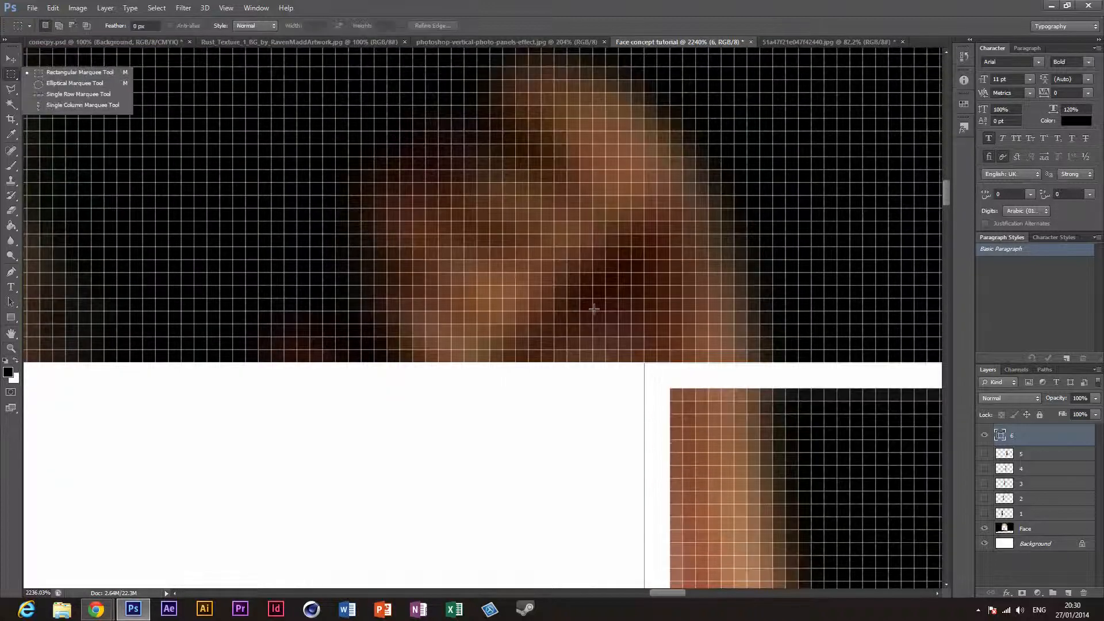
pyautogui.click(657, 361)
pyautogui.moveTo(657, 362); pyautogui.dragTo(760, 395)
pyautogui.hotkey('ctrl', 'd')
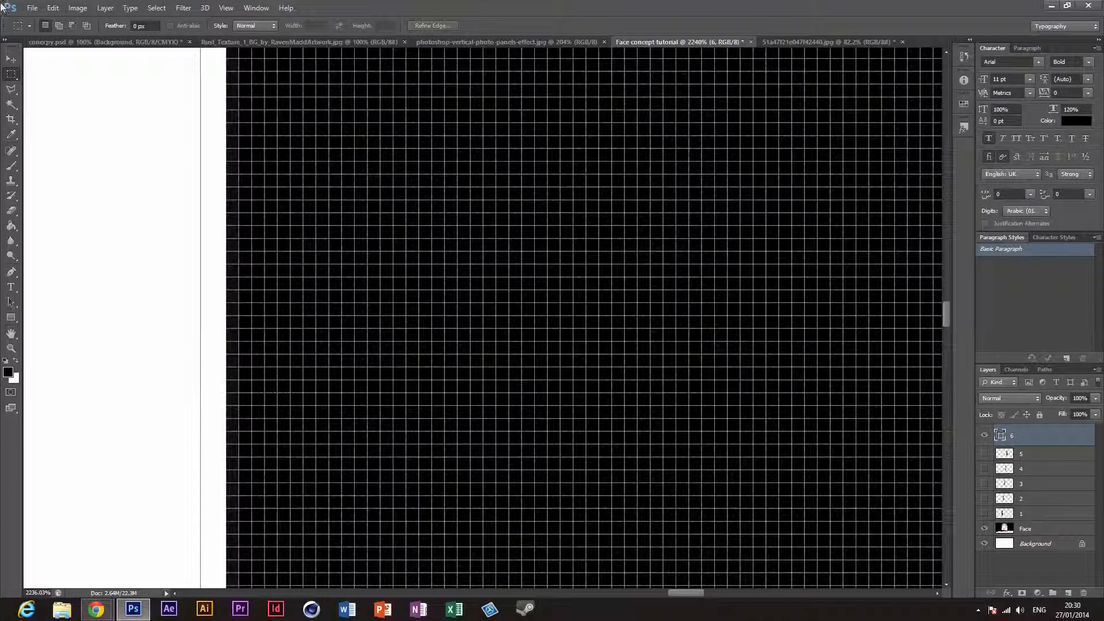
# Step: Move the sixth panel's outline up slightly so its upper edge lines up with the white cut-out area beside it
pyautogui.click(8, 58)
pyautogui.moveTo(340, 277)
pyautogui.mouseDown()
pyautogui.moveTo(352, 279)
pyautogui.moveTo(341, 283)
pyautogui.mouseUp()
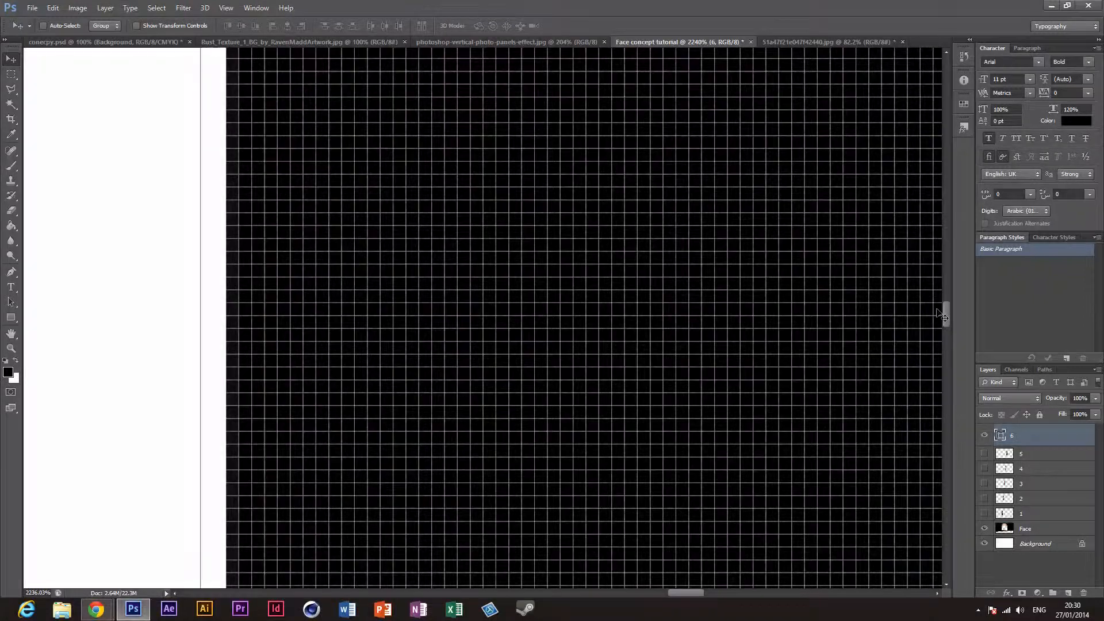
pyautogui.moveTo(947, 306); pyautogui.dragTo(926, 187)
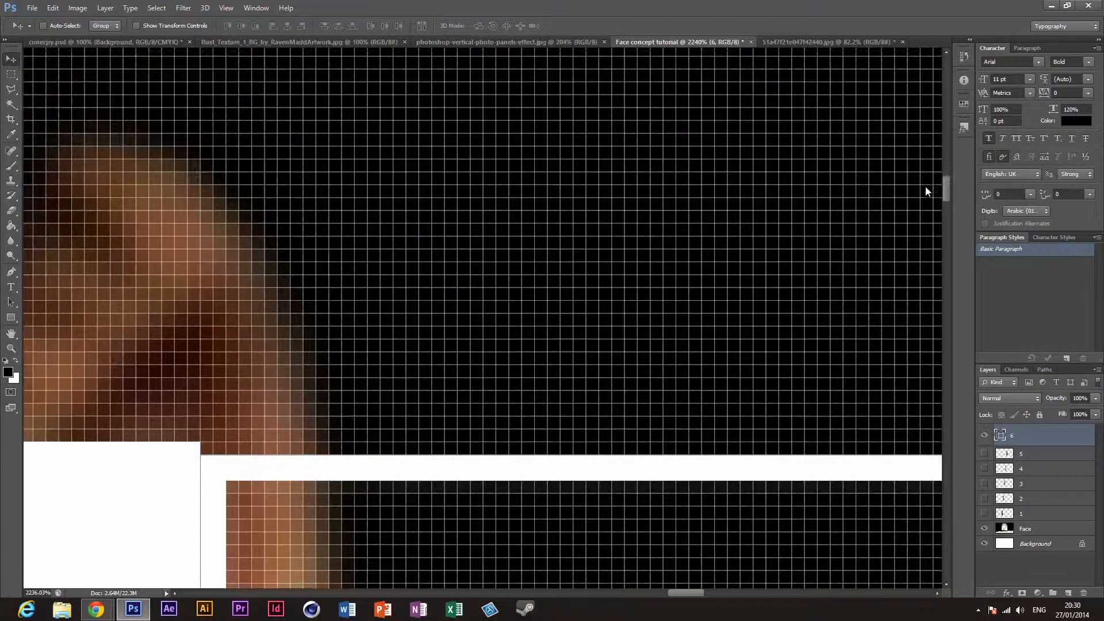
pyautogui.moveTo(520, 482); pyautogui.dragTo(517, 472)
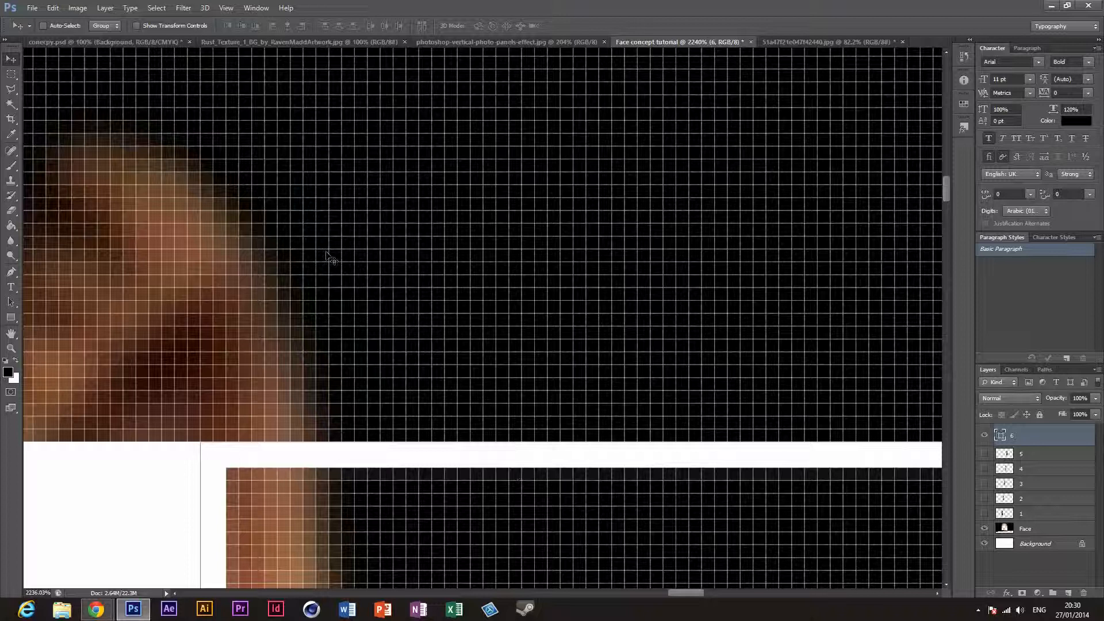
# Step: Select the sixth panel along its white outline's outer edge with the Rectangular Marquee tool
pyautogui.scroll(-2, 289, 361)
pyautogui.click(12, 76)
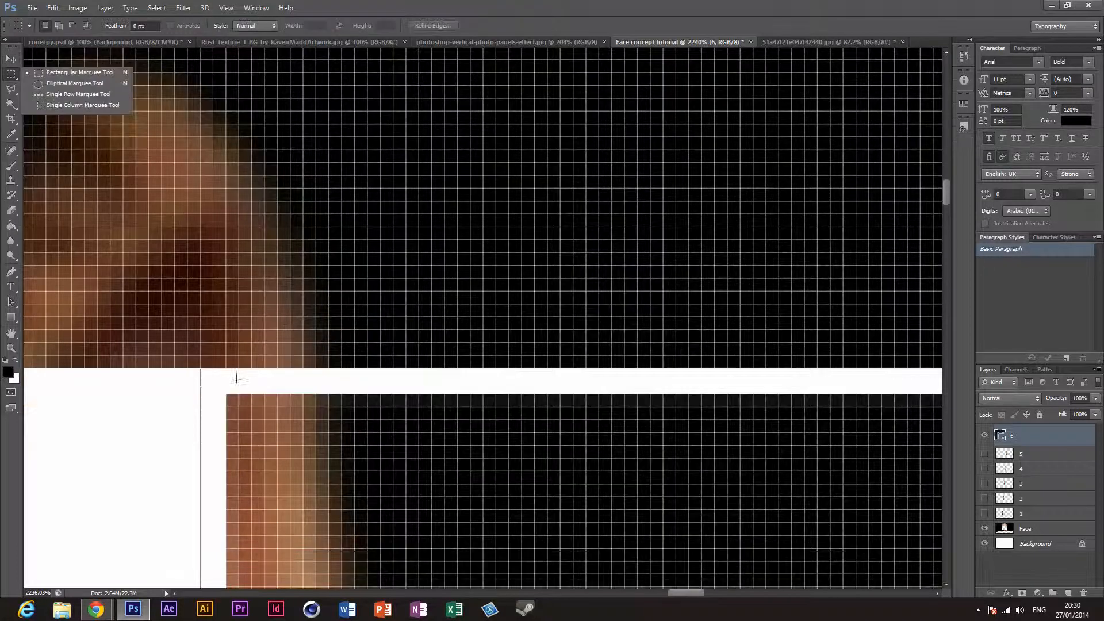
pyautogui.moveTo(215, 369); pyautogui.dragTo(367, 459)
pyautogui.hotkey('ctrl', 'd')
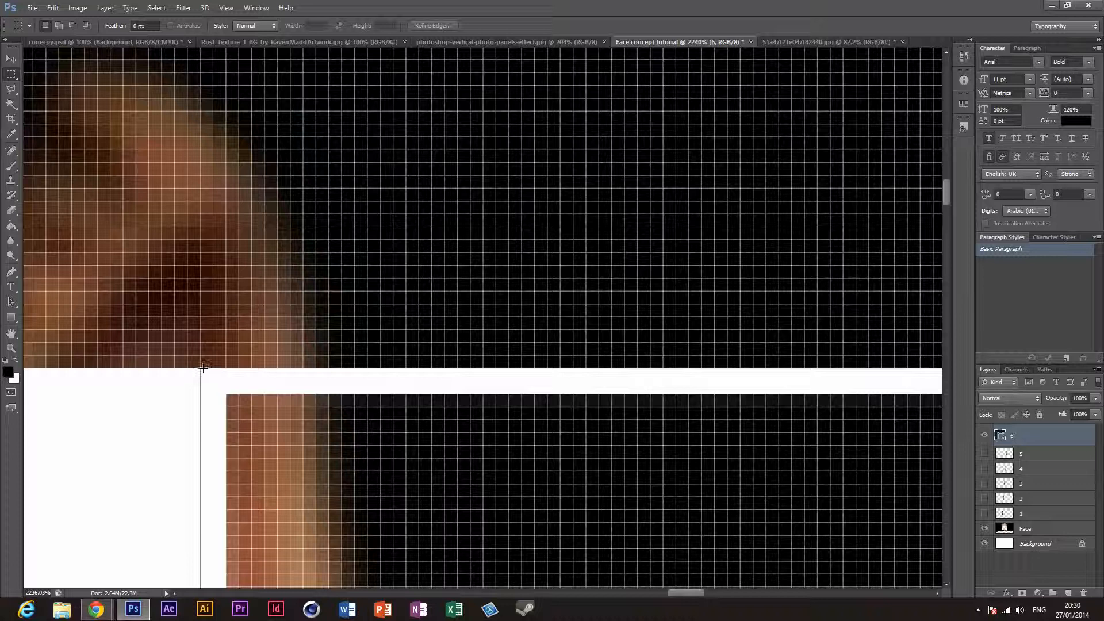
pyautogui.moveTo(202, 368); pyautogui.dragTo(342, 403)
pyautogui.moveTo(209, 369); pyautogui.dragTo(565, 281)
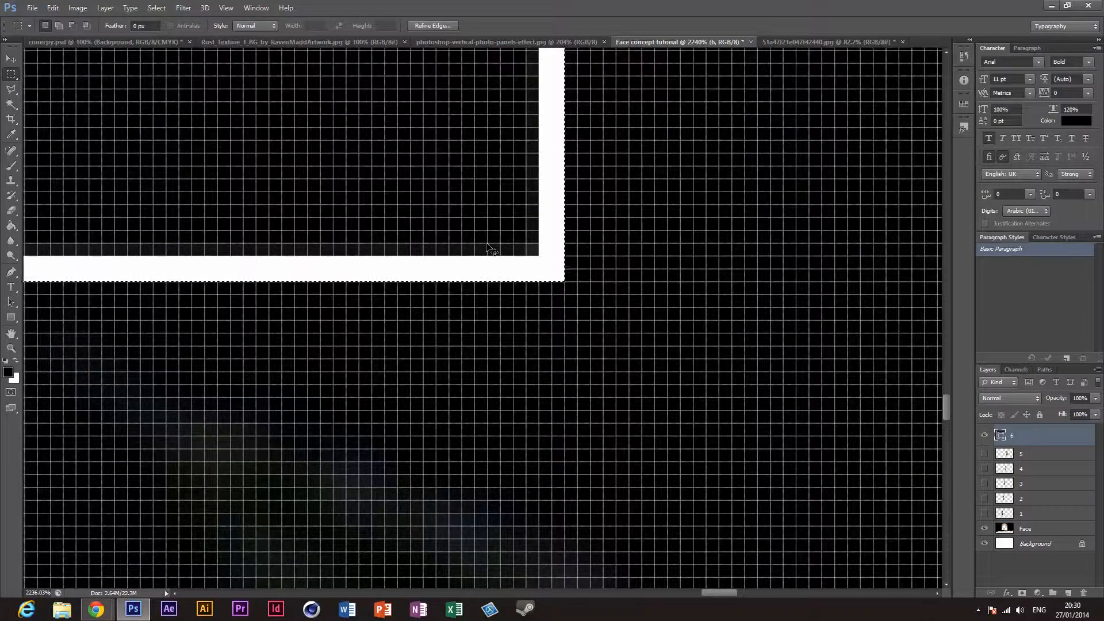
# Step: Move panel layer 6 directly above Face, merge the two, and cut the selected sixth panel onto its own layer
pyautogui.hotkey('ctrl', '0')
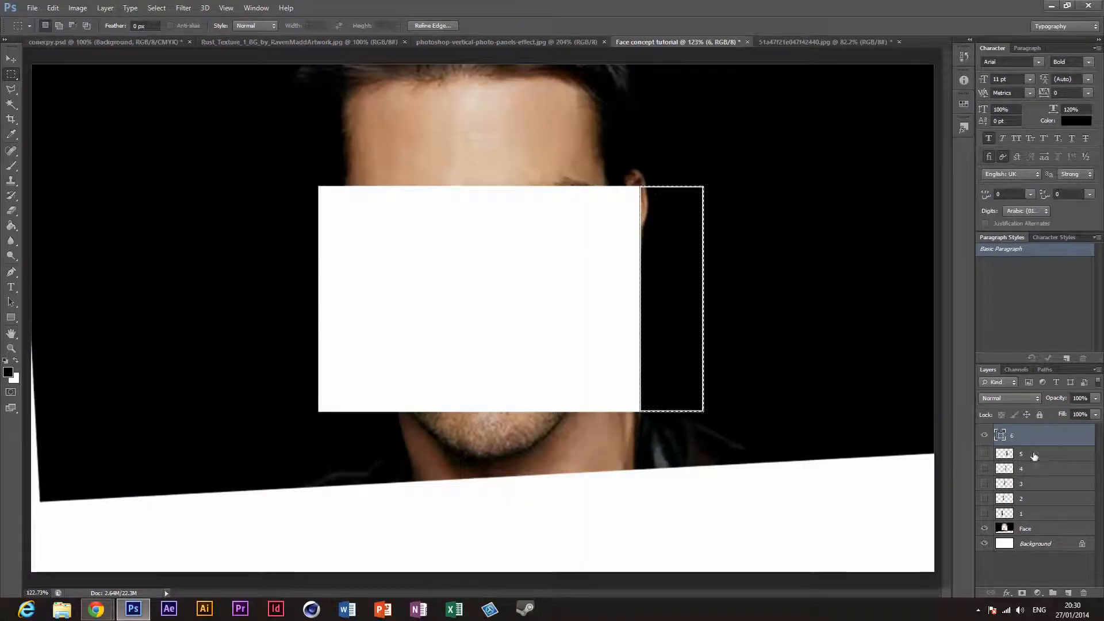
pyautogui.moveTo(1026, 529); pyautogui.dragTo(1028, 523)
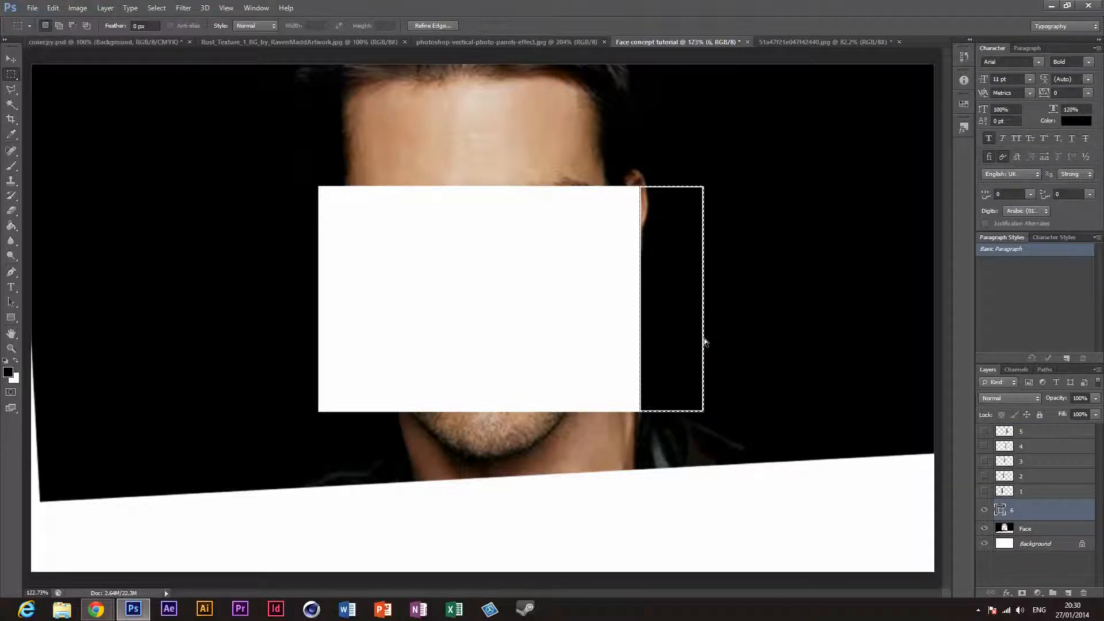
pyautogui.hotkey('ctrl', 'e')
pyautogui.rightClick(687, 341)
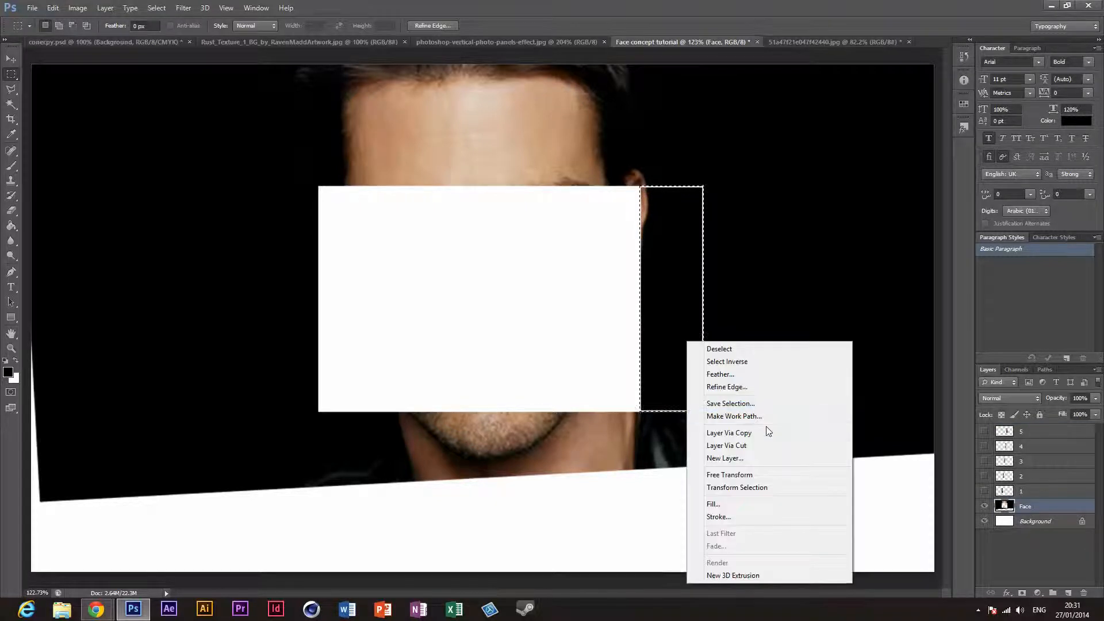
pyautogui.click(765, 447)
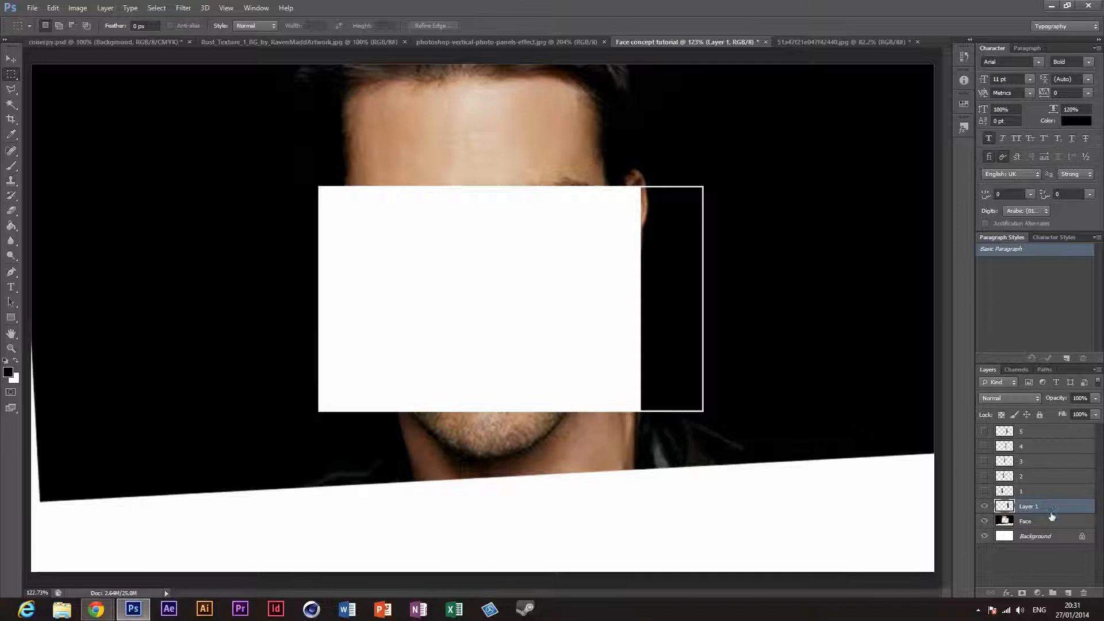
# Step: Place the cut-out sixth panel's layer above layer 5, rename it to 6, and show panel layers 1 to 5
pyautogui.moveTo(1050, 511); pyautogui.dragTo(1046, 429)
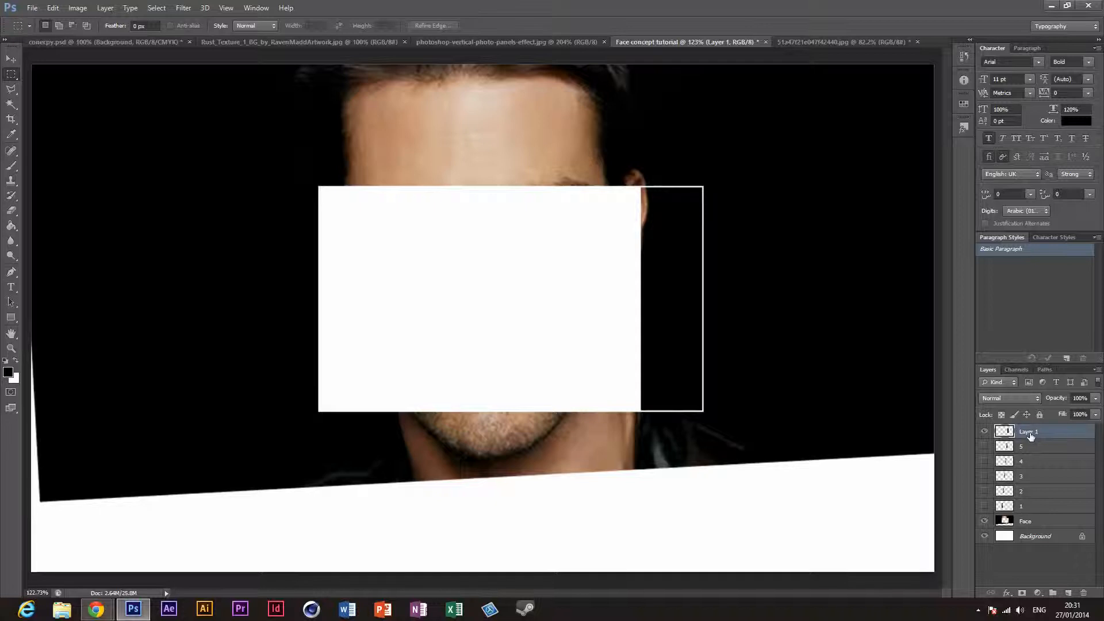
pyautogui.press('Return')
pyautogui.rightClick(1029, 433)
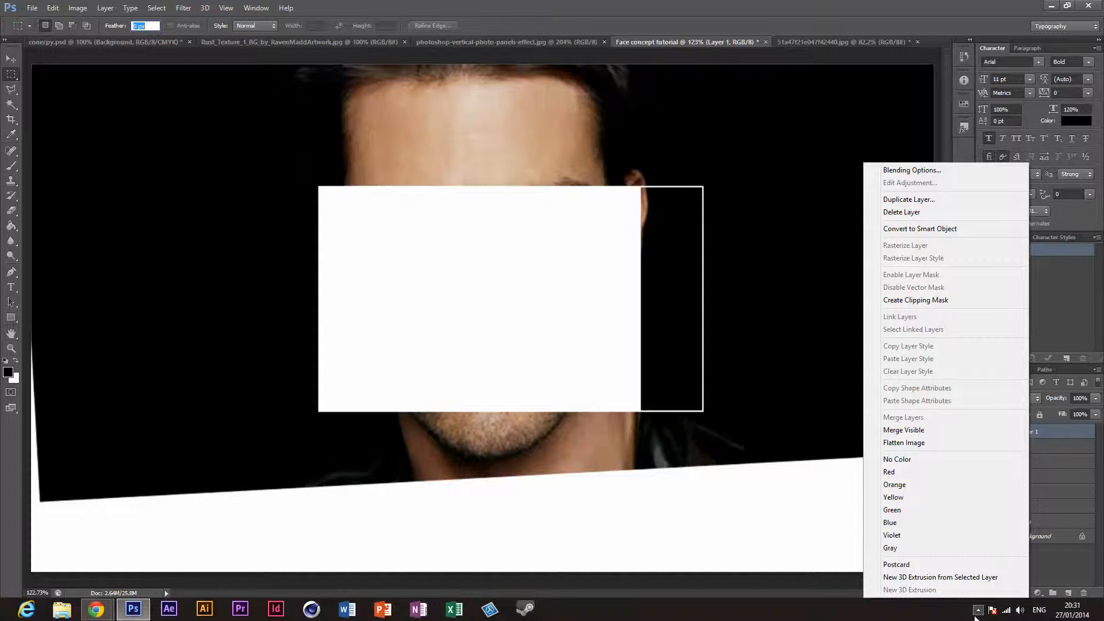
pyautogui.click(978, 610)
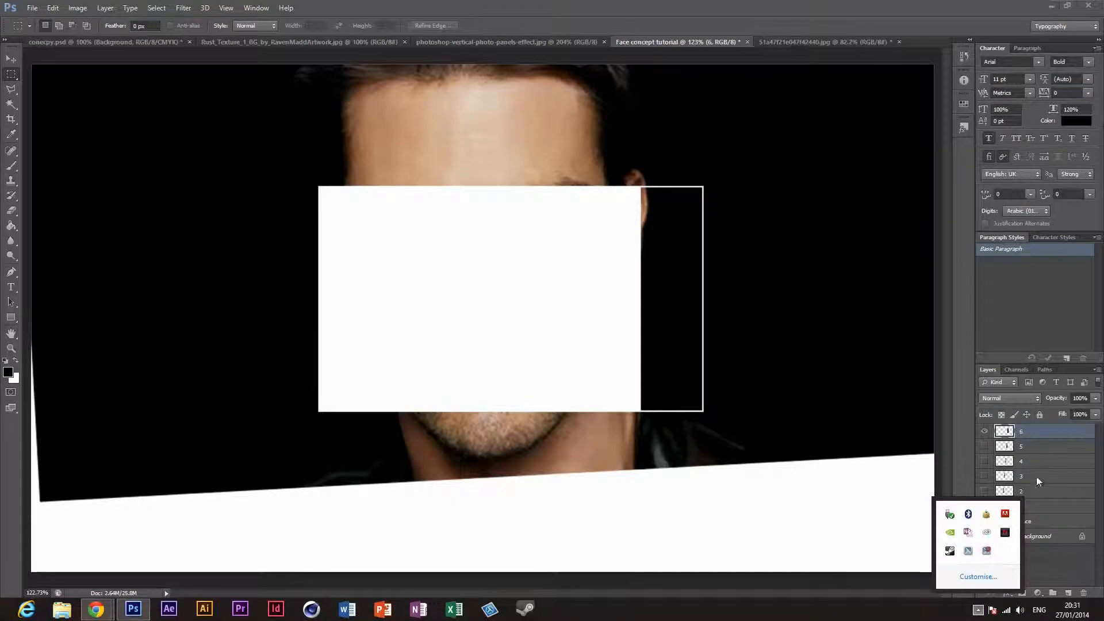
pyautogui.click(1054, 559)
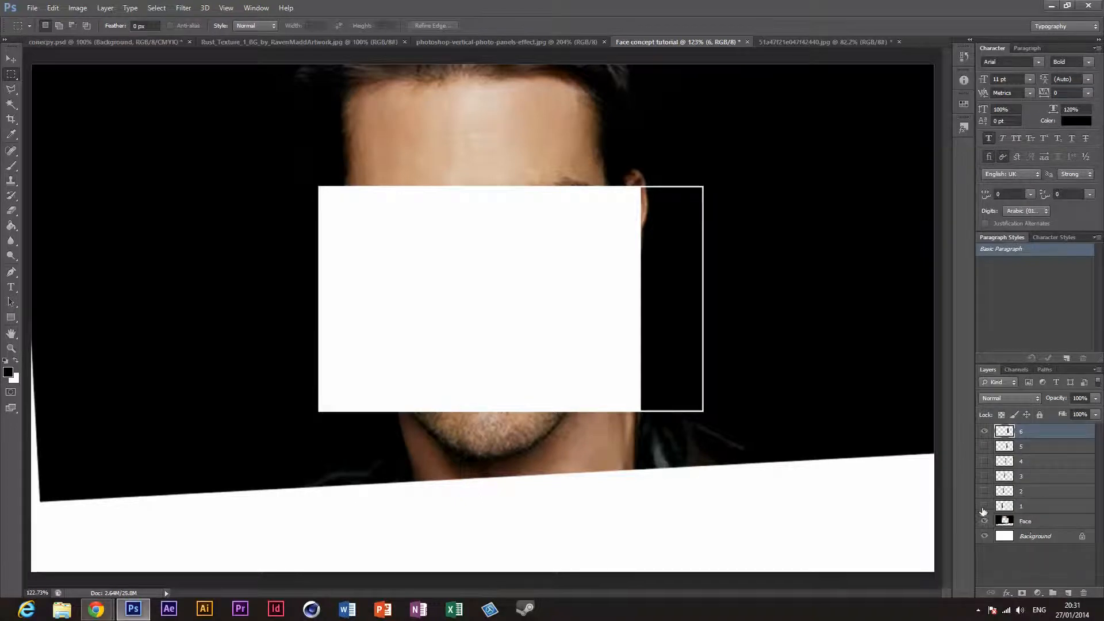
pyautogui.moveTo(984, 506); pyautogui.dragTo(984, 446)
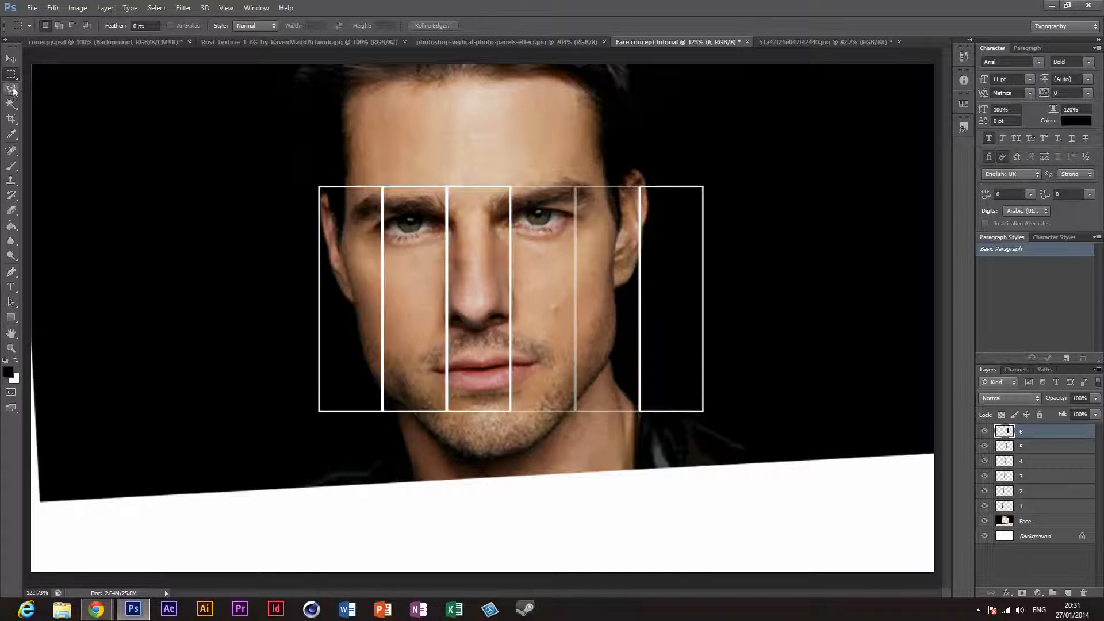
# Step: Delete the Face layer and undo the deletion
pyautogui.click(1029, 523)
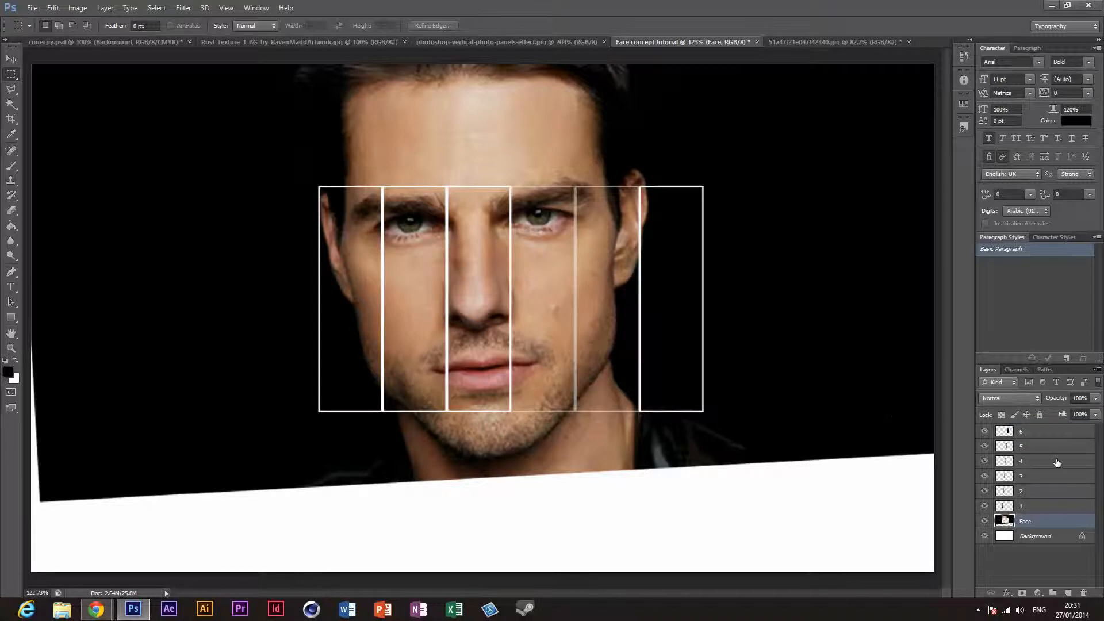
pyautogui.press('Delete')
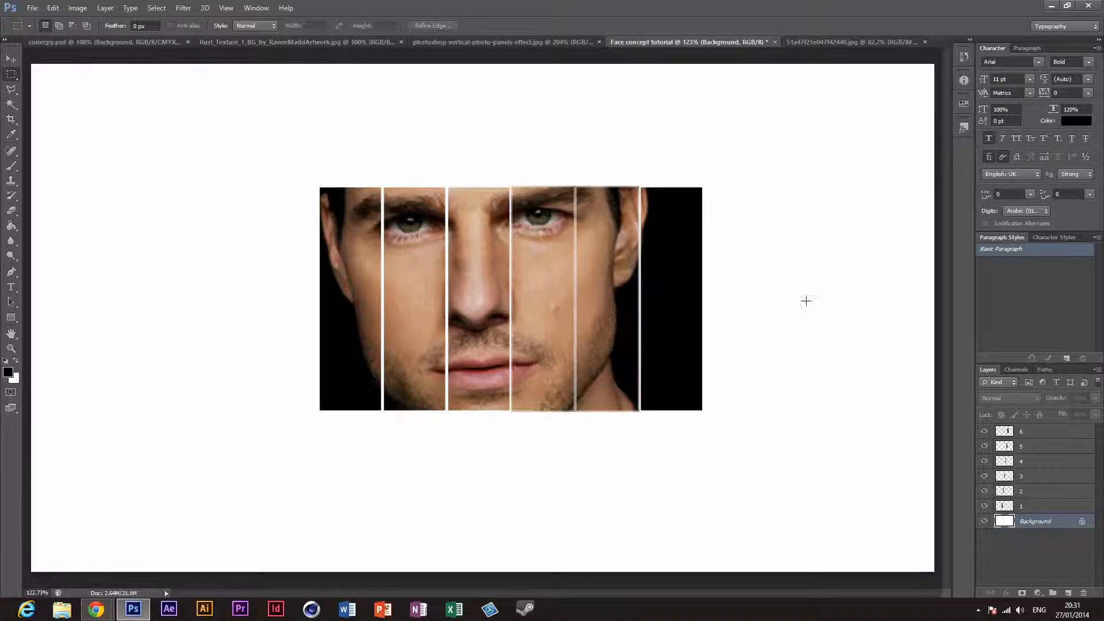
pyautogui.hotkey('ctrl', 'z')
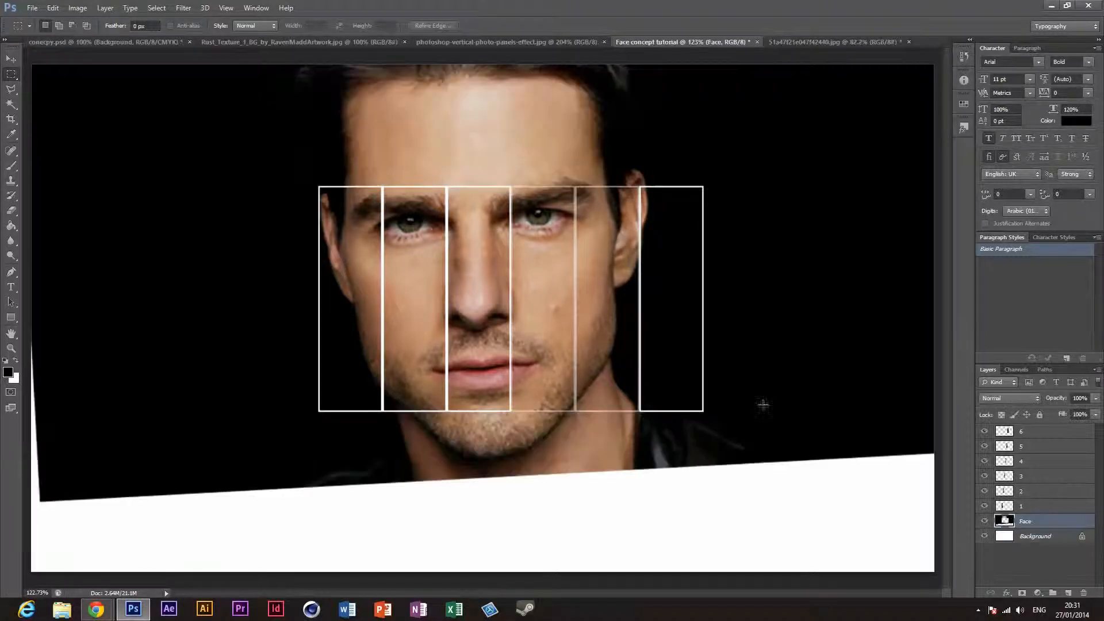
# Step: Check the cut-out areas in Face by hiding panel layers 1 to 6 individually and showing them again
pyautogui.click(1038, 508)
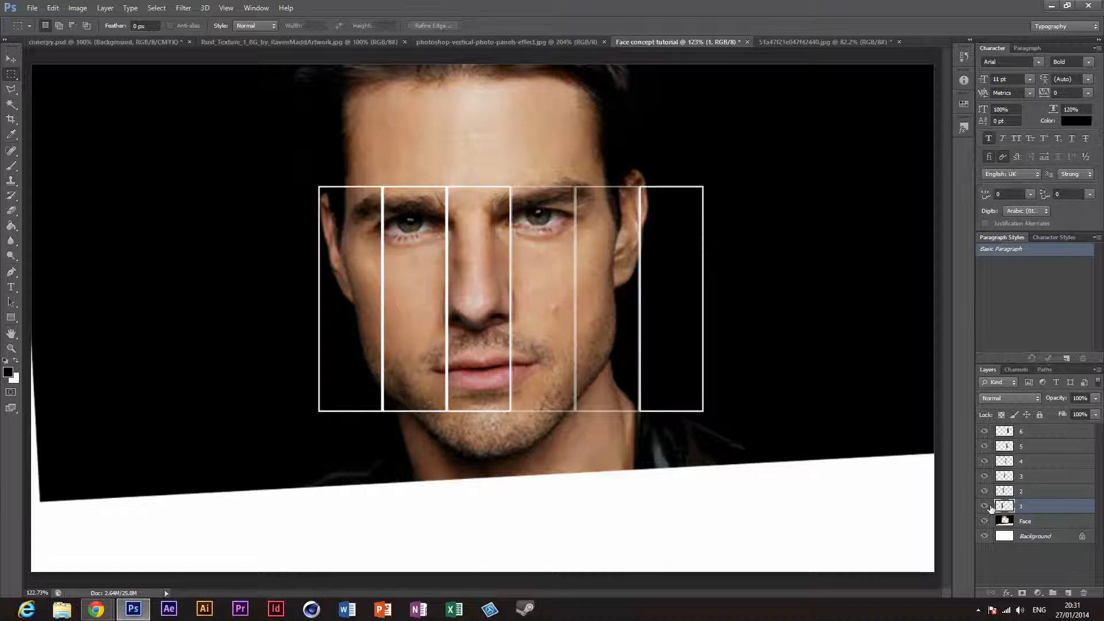
pyautogui.click(985, 506)
pyautogui.click(984, 492)
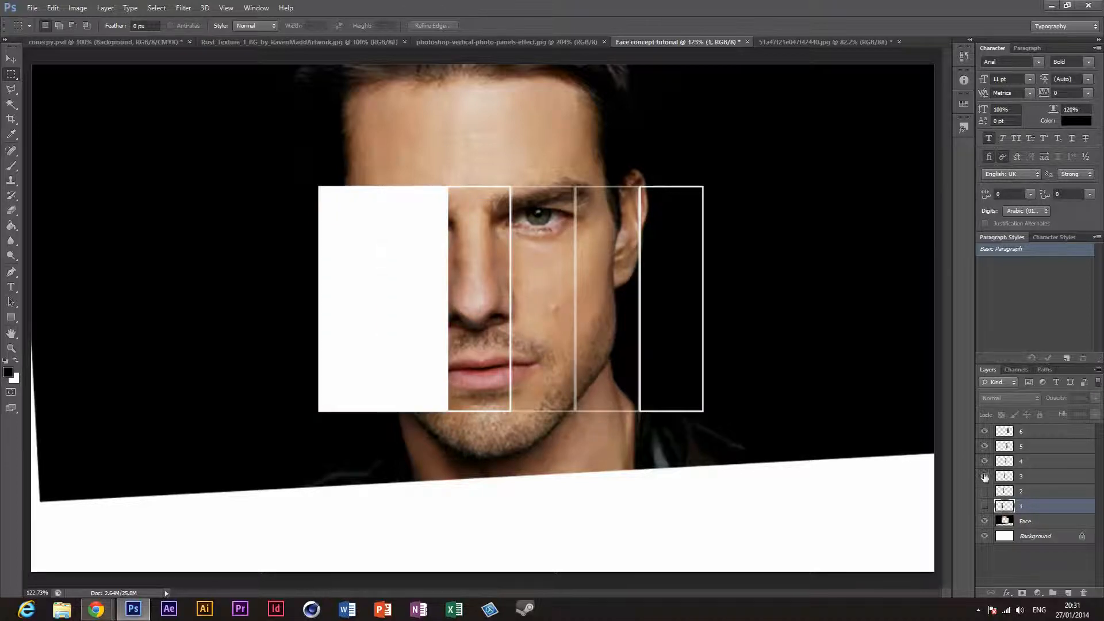
pyautogui.click(985, 477)
pyautogui.click(985, 461)
pyautogui.click(988, 446)
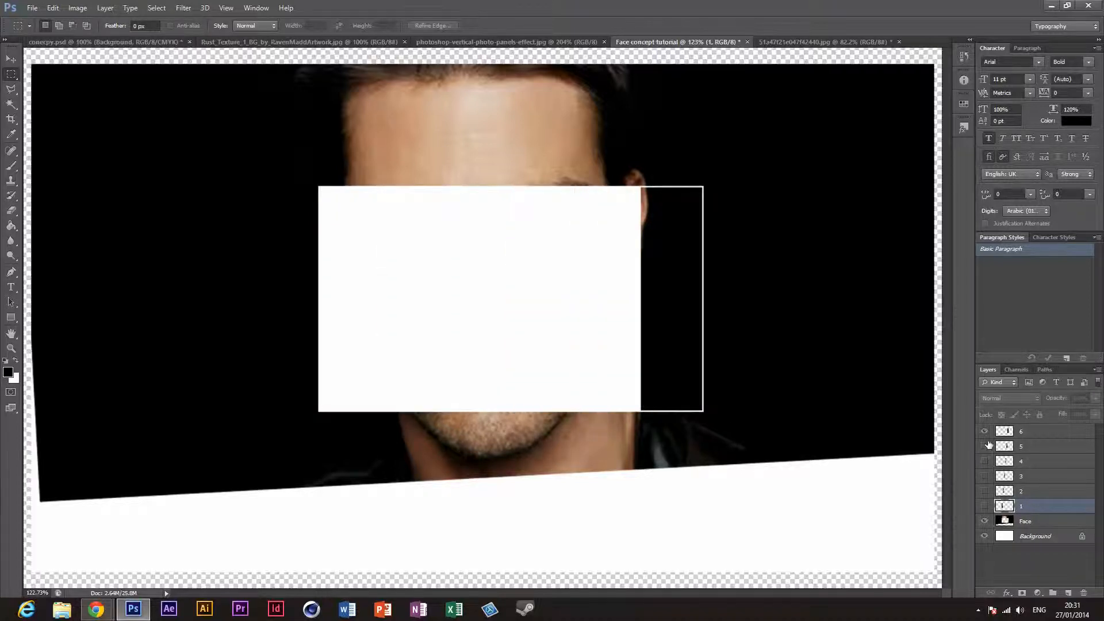
pyautogui.click(987, 432)
pyautogui.click(985, 461)
pyautogui.click(985, 447)
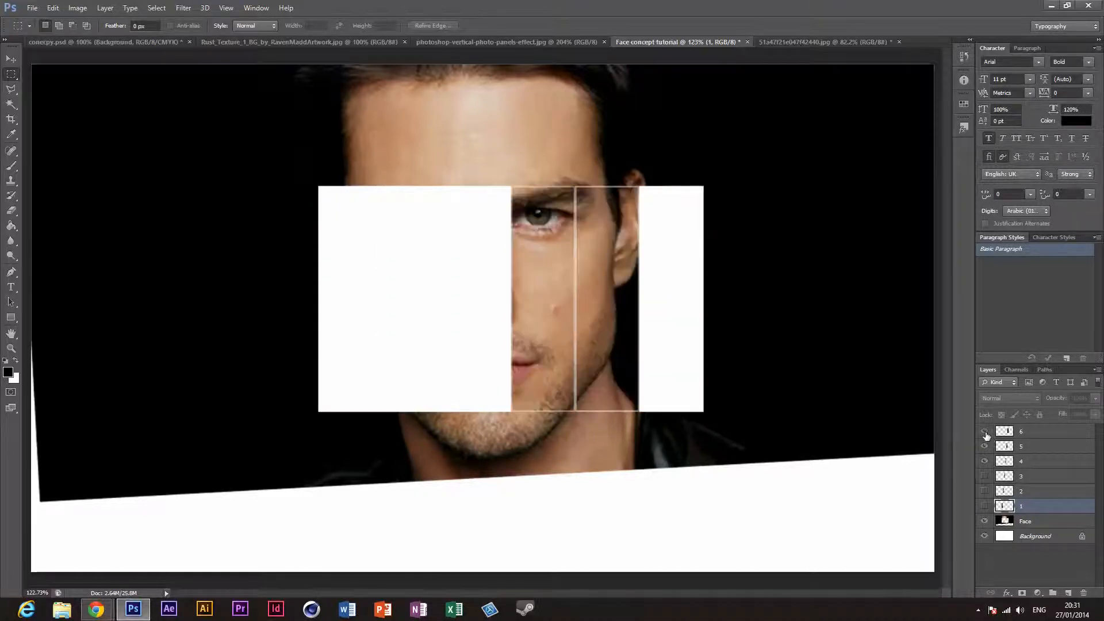
pyautogui.click(985, 432)
pyautogui.click(985, 476)
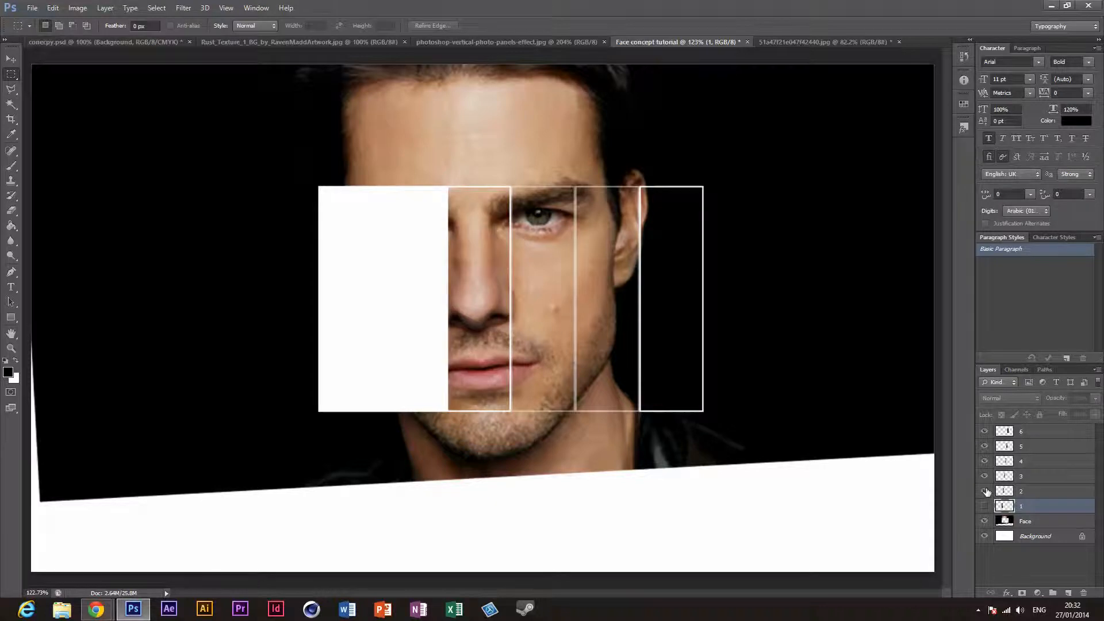
pyautogui.click(985, 491)
pyautogui.click(986, 506)
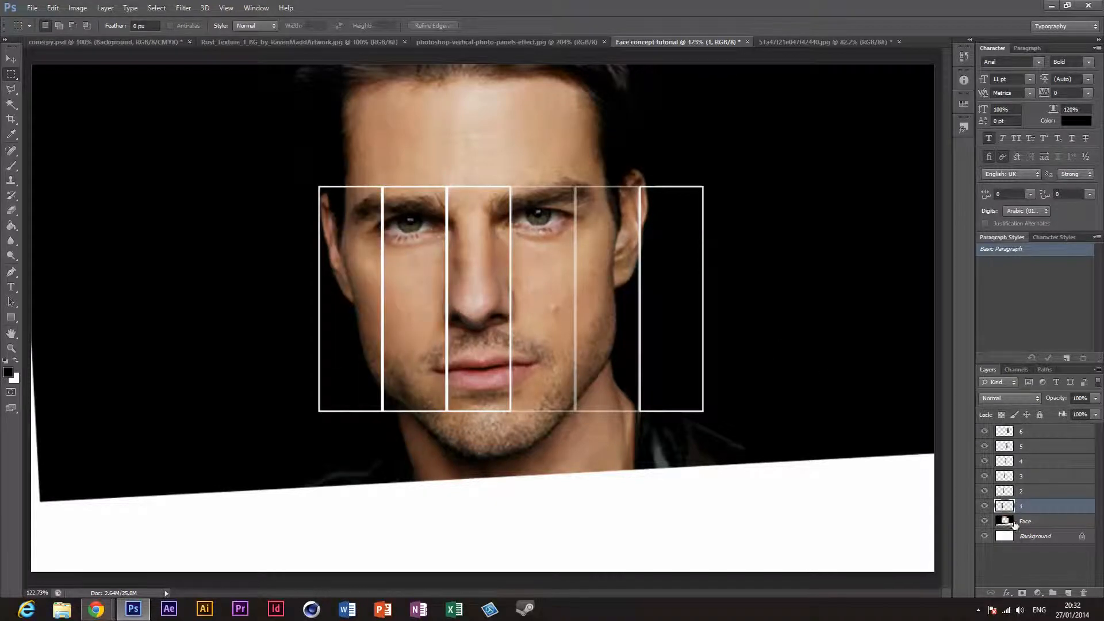
# Step: Delete the Face layer and make panel layer 6 active
pyautogui.click(1057, 524)
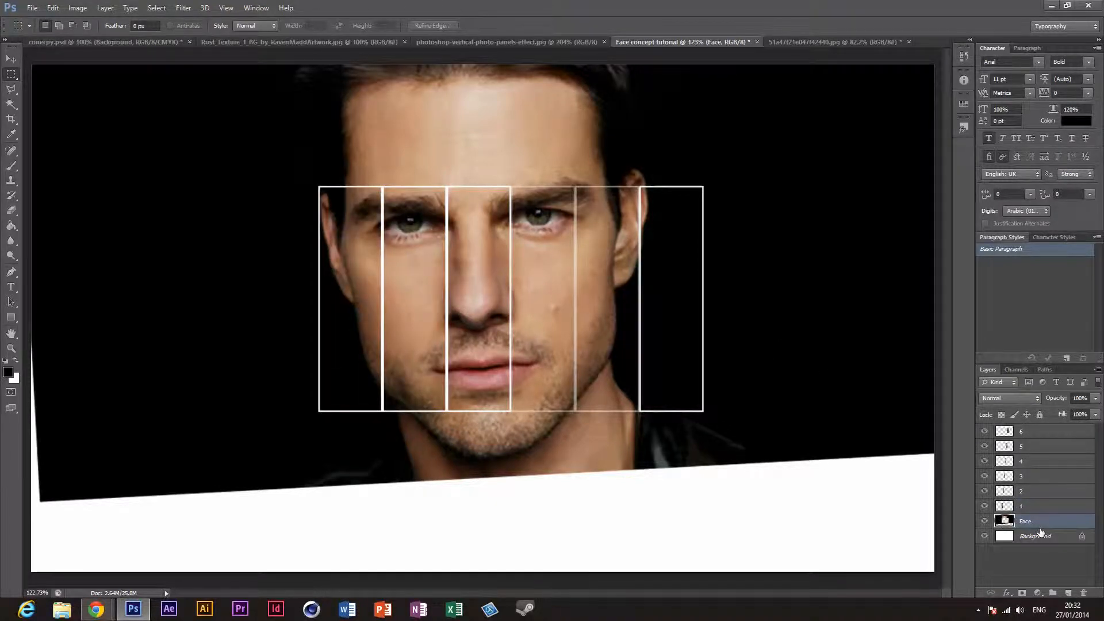
pyautogui.press('Delete')
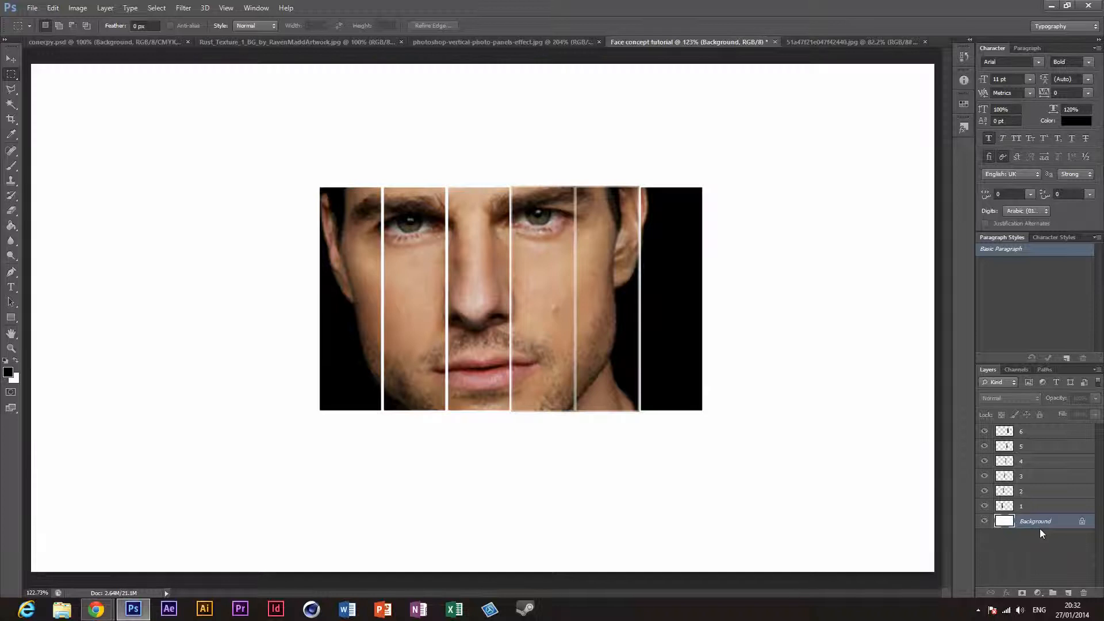
pyautogui.click(1068, 431)
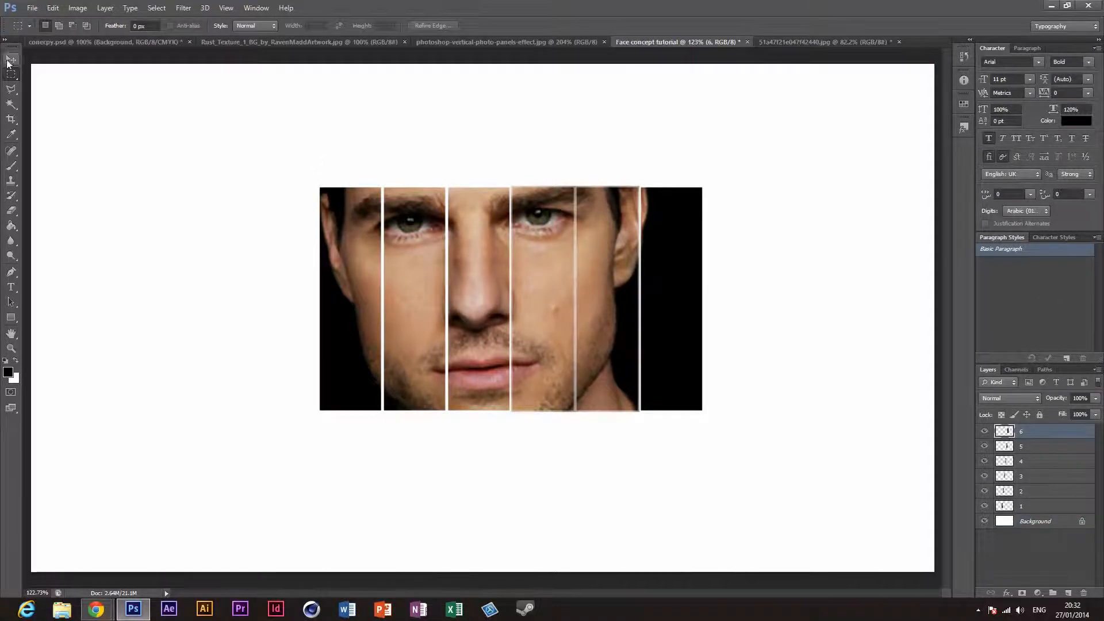
# Step: Examine the vertical photo panels reference image and the original face photo, and return to the Face concept tutorial document
pyautogui.press('v')
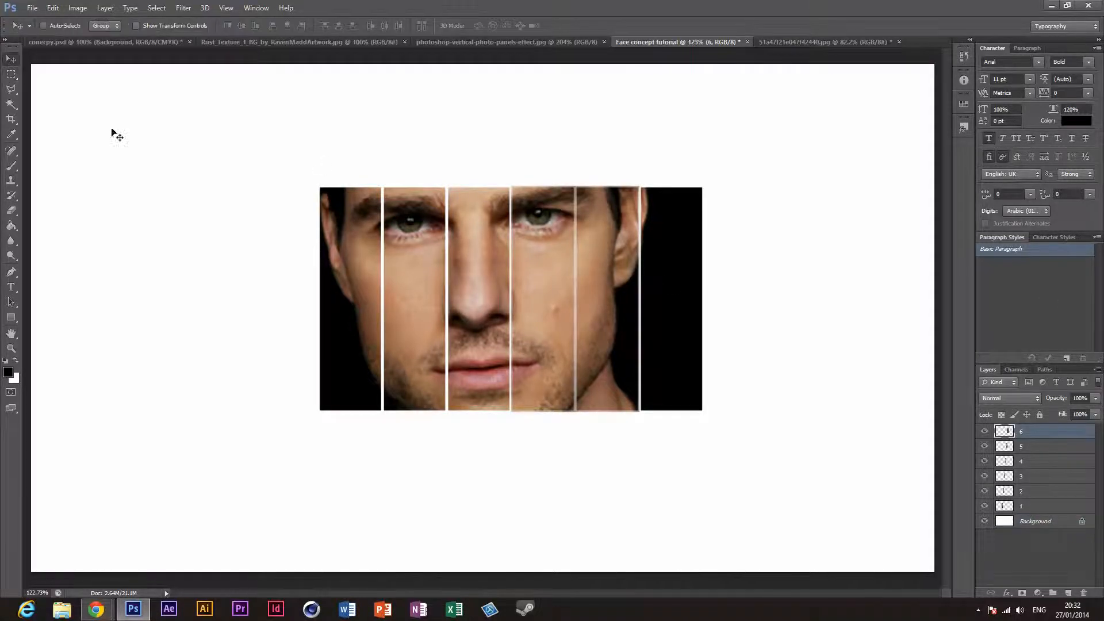
pyautogui.click(488, 43)
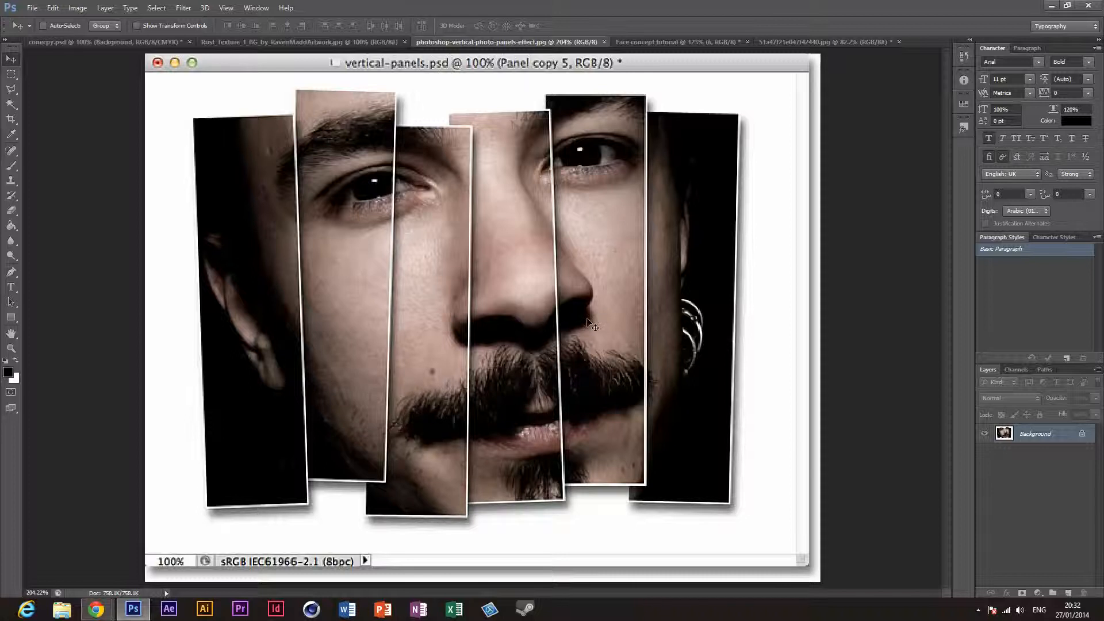
pyautogui.click(794, 42)
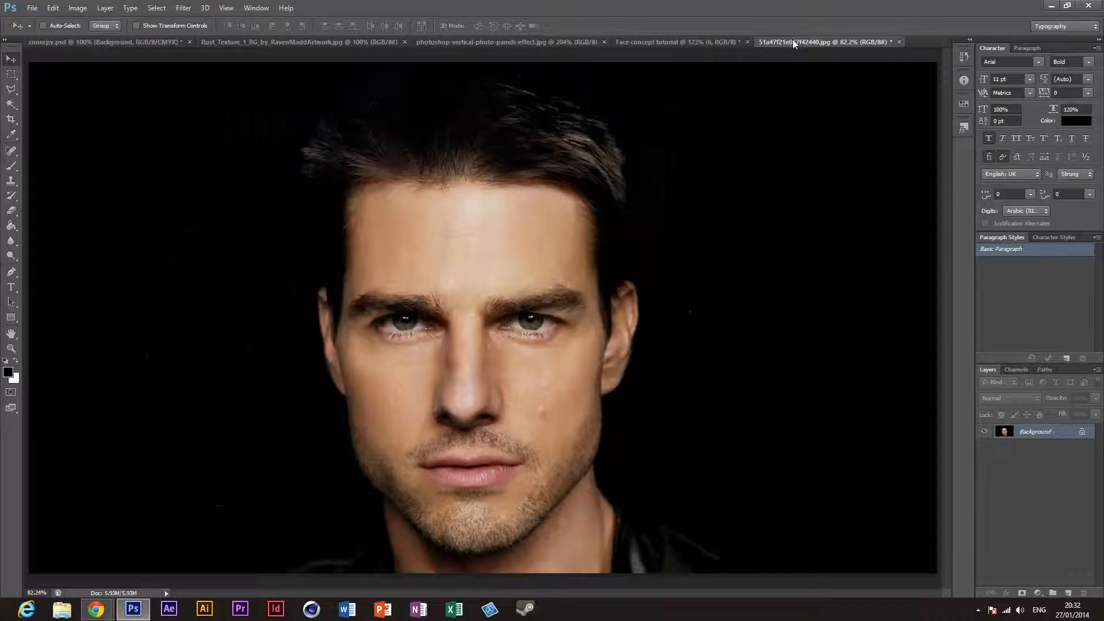
pyautogui.click(644, 43)
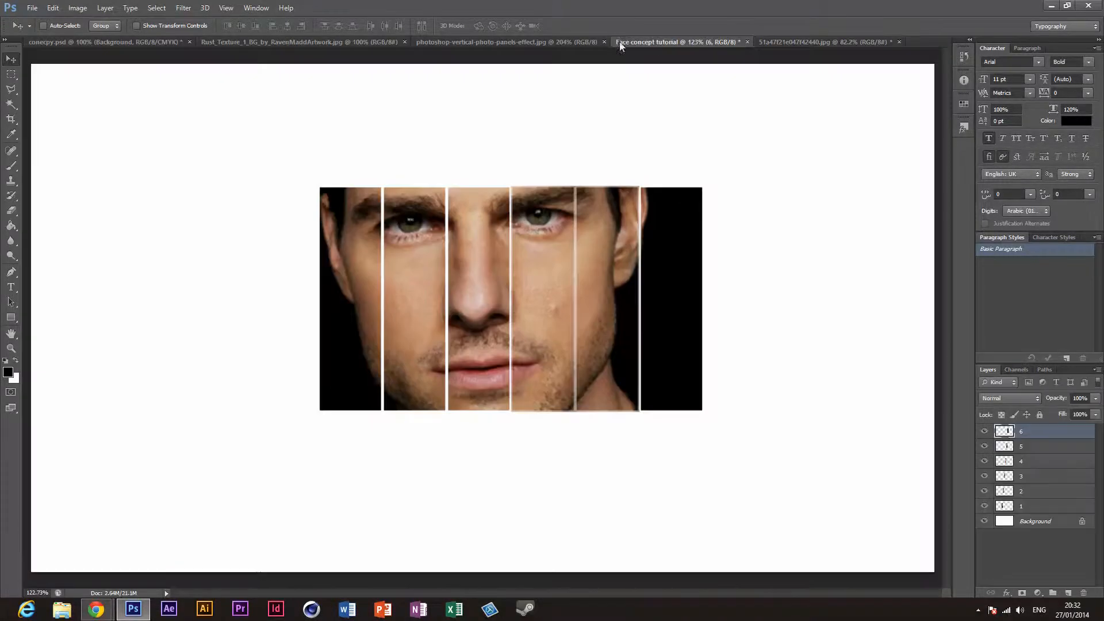
# Step: Go through panel layers 1 to 6 one by one and check the panel arrangement in the reference image
pyautogui.click(1043, 507)
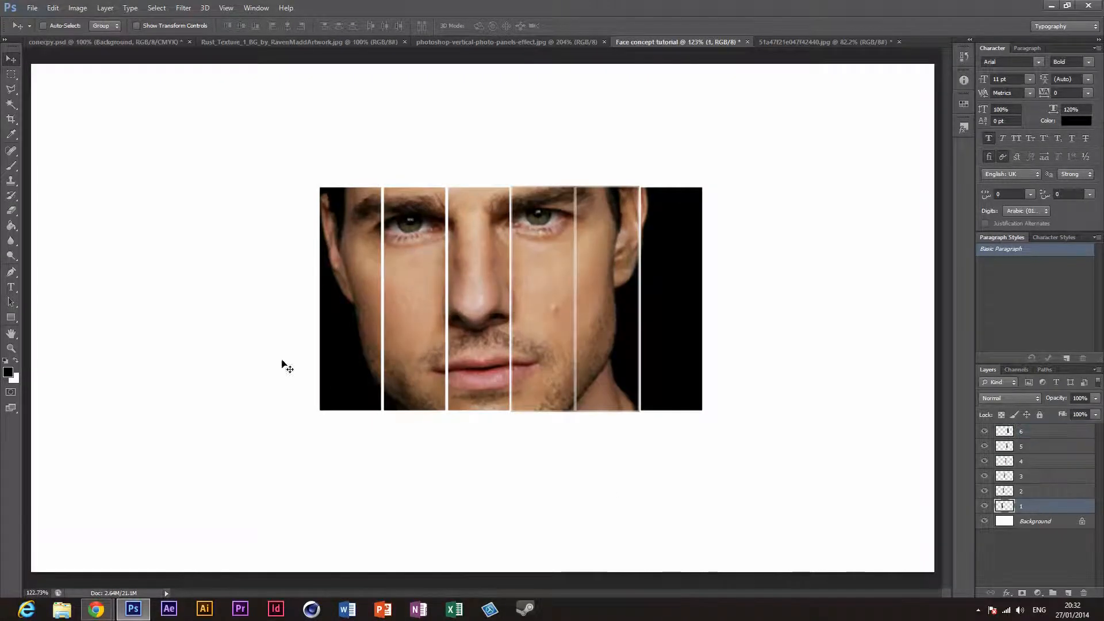
pyautogui.click(1063, 492)
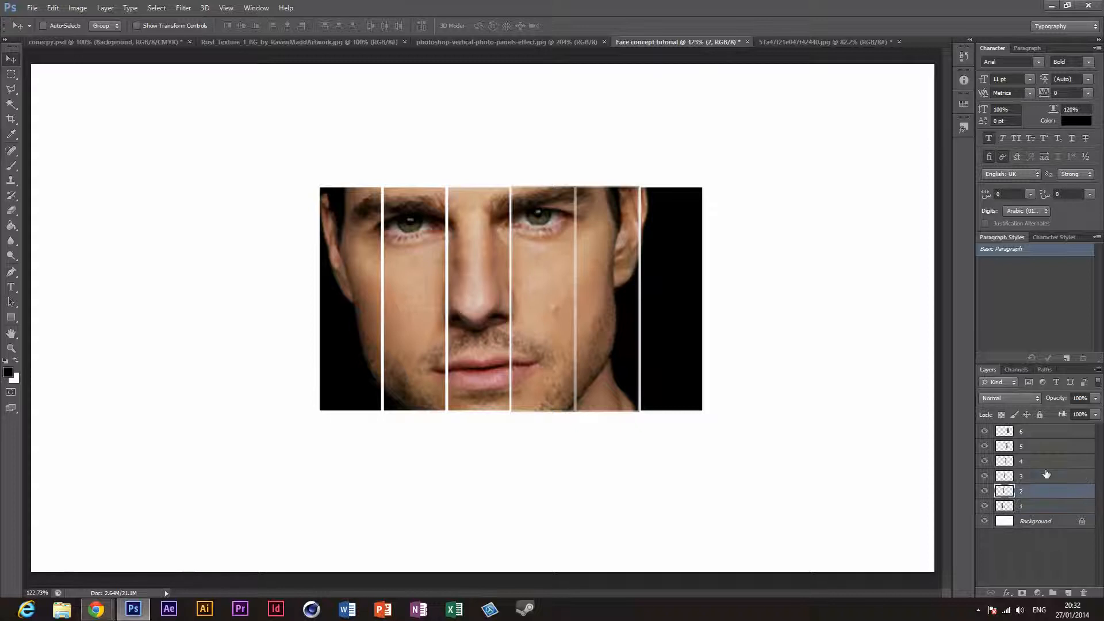
pyautogui.click(1047, 476)
pyautogui.click(1046, 462)
pyautogui.click(1041, 447)
pyautogui.click(1040, 432)
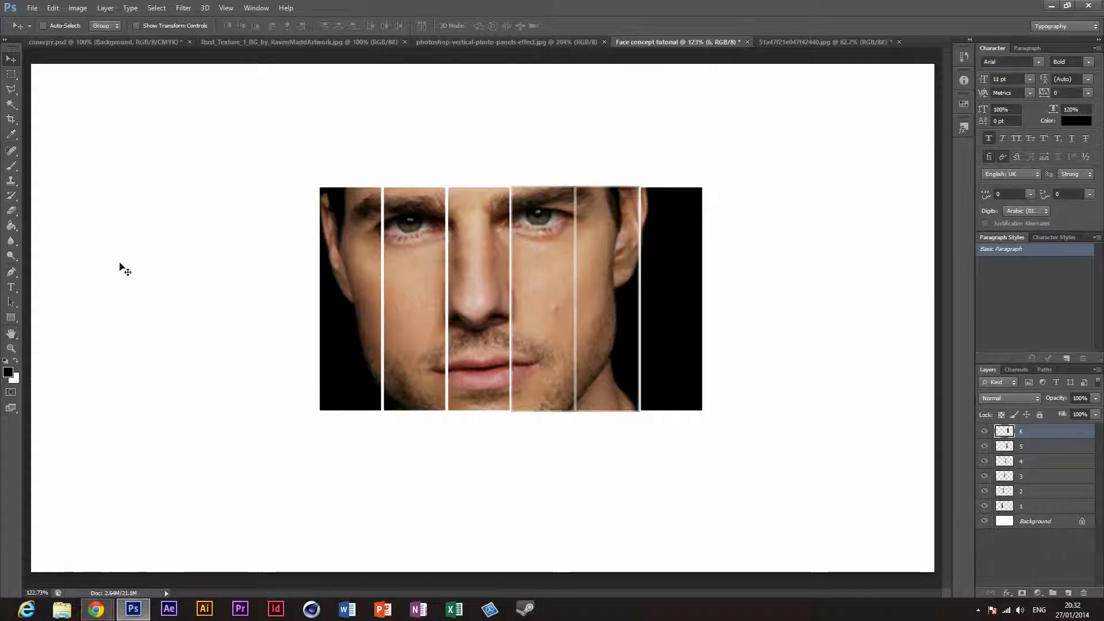
pyautogui.click(469, 43)
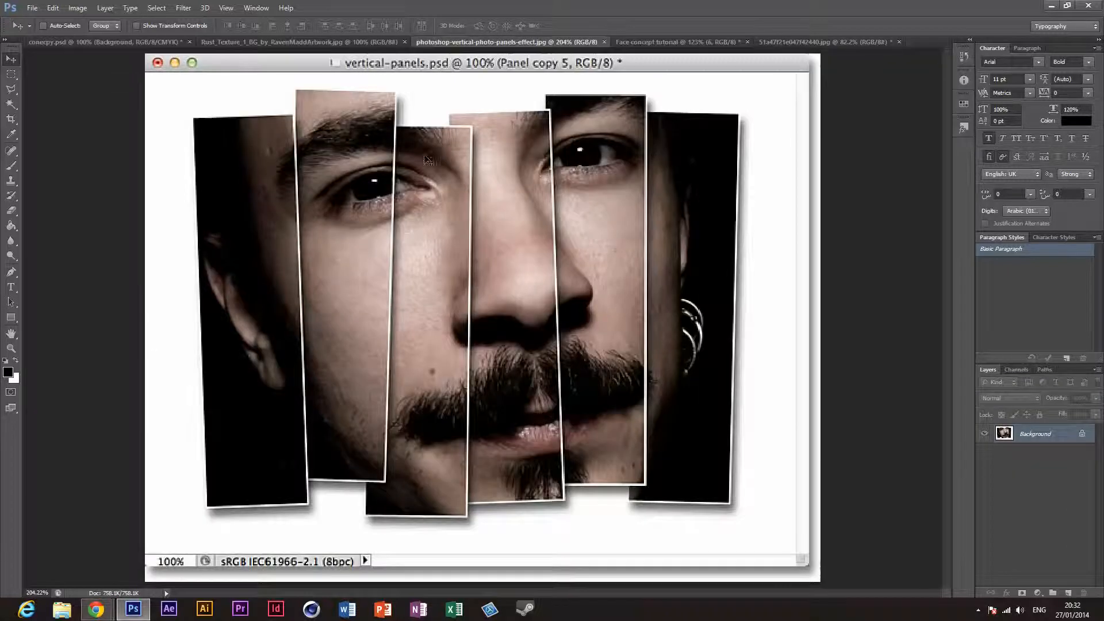
pyautogui.click(672, 41)
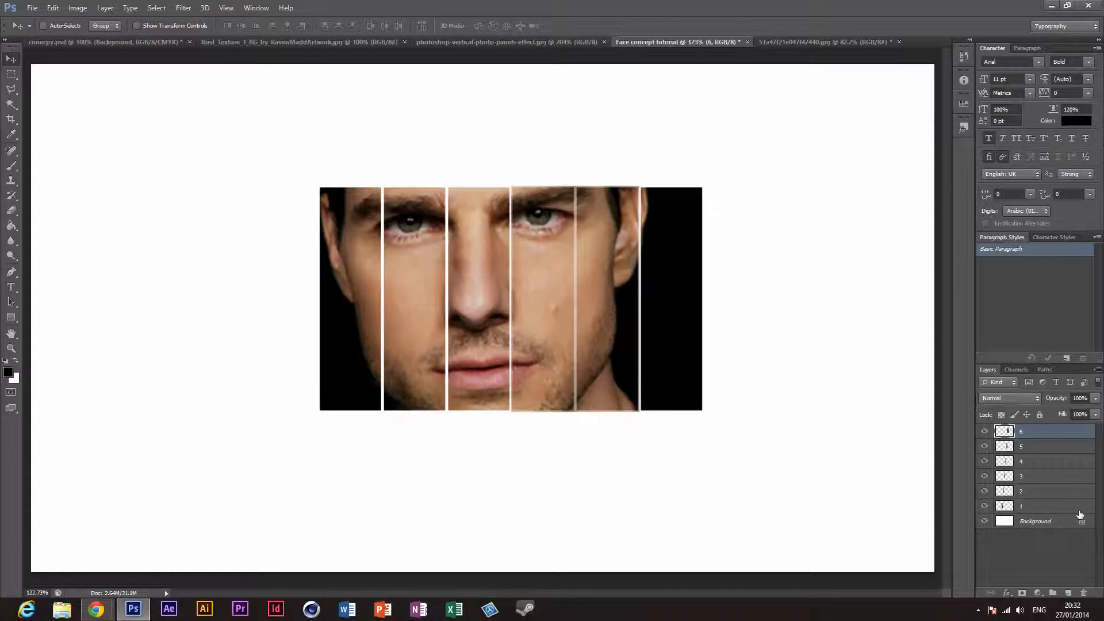
# Step: Try rotating panel layer 1 by -3.98° with Free Transform and compare it with the first panel in the reference image
pyautogui.click(1055, 506)
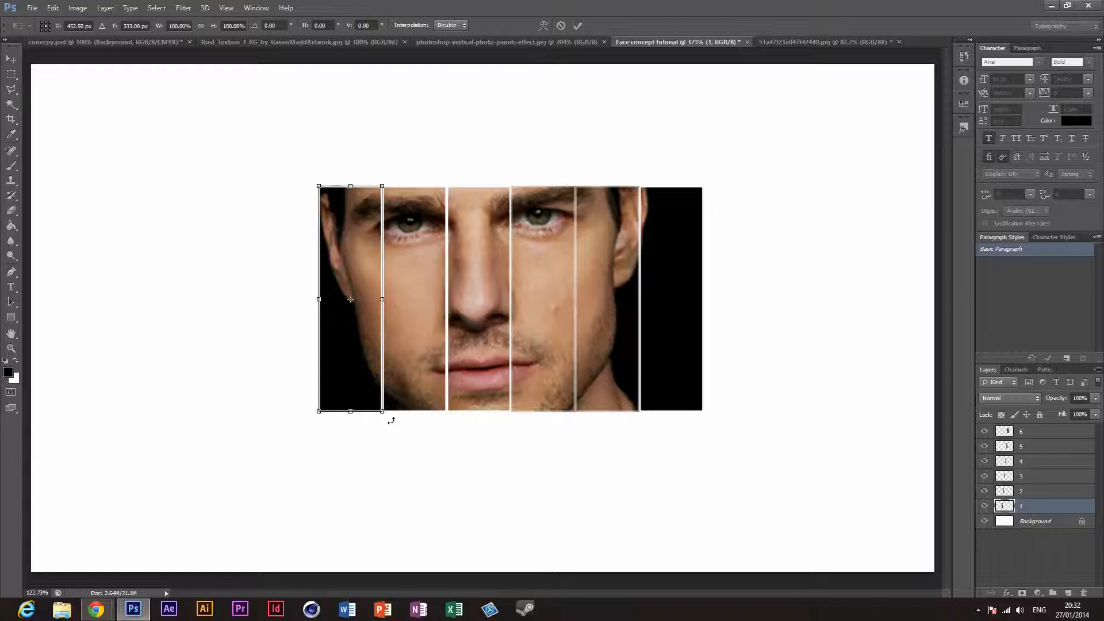
pyautogui.moveTo(391, 420)
pyautogui.mouseDown()
pyautogui.moveTo(410, 408)
pyautogui.moveTo(399, 415)
pyautogui.mouseUp()
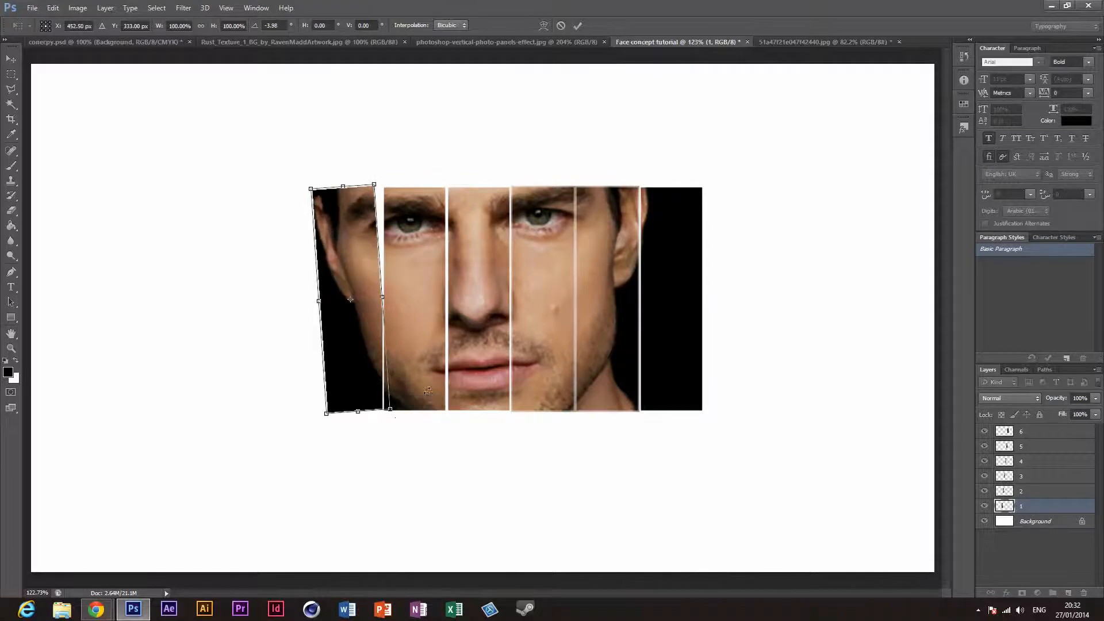
pyautogui.click(578, 26)
pyautogui.click(546, 38)
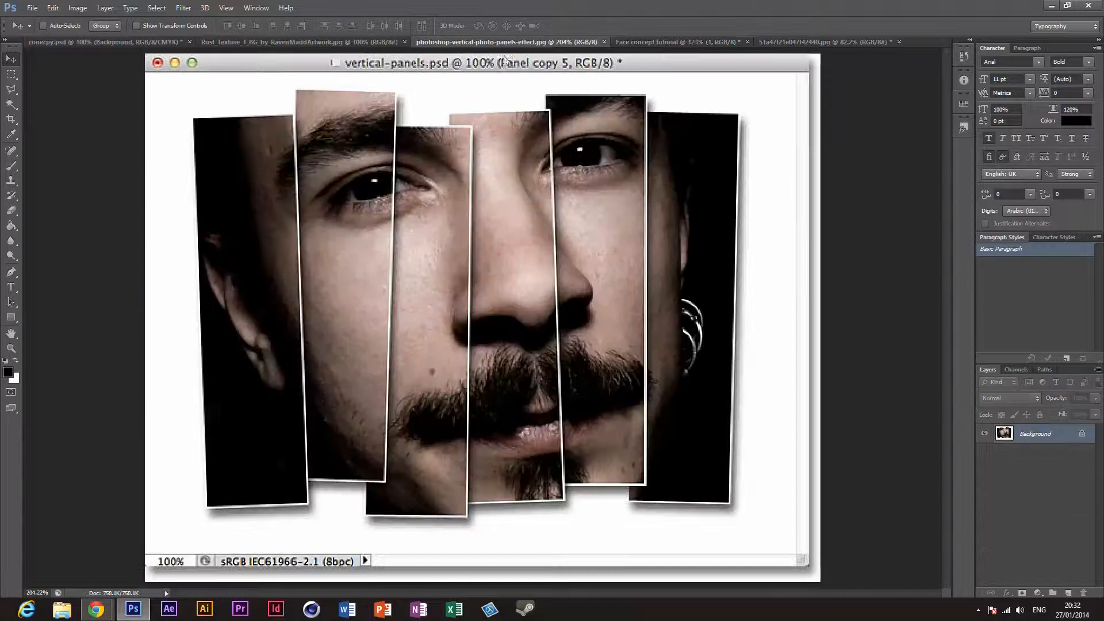
pyautogui.click(654, 42)
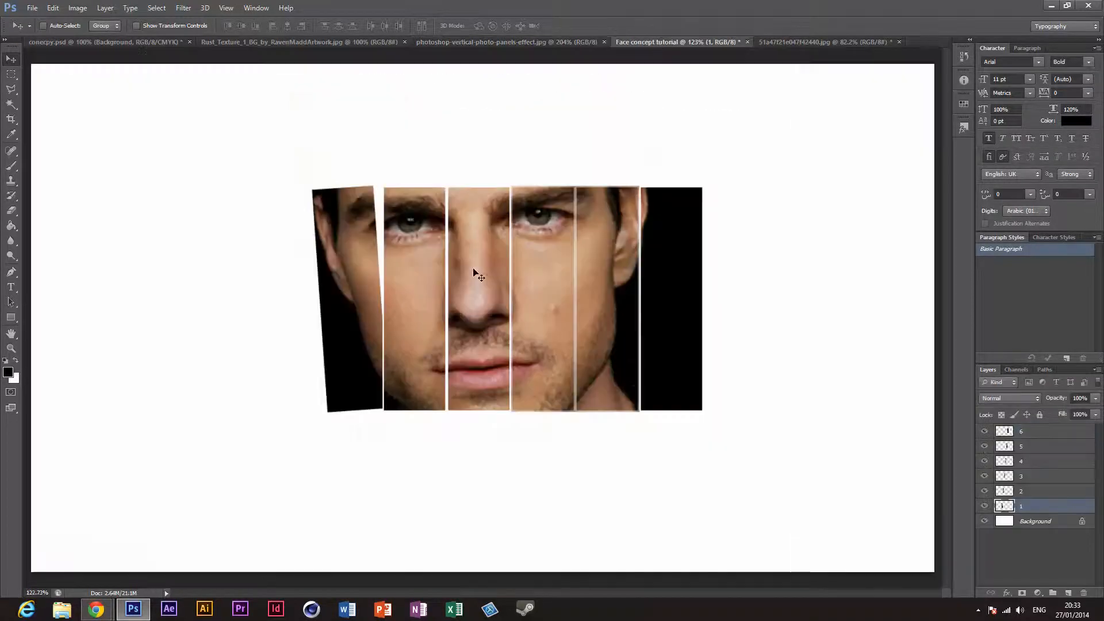
# Step: Try placing panel layer 2 slightly higher than its neighbours as in the reference image, and undo the transforms of panels 1 and 2
pyautogui.click(1016, 489)
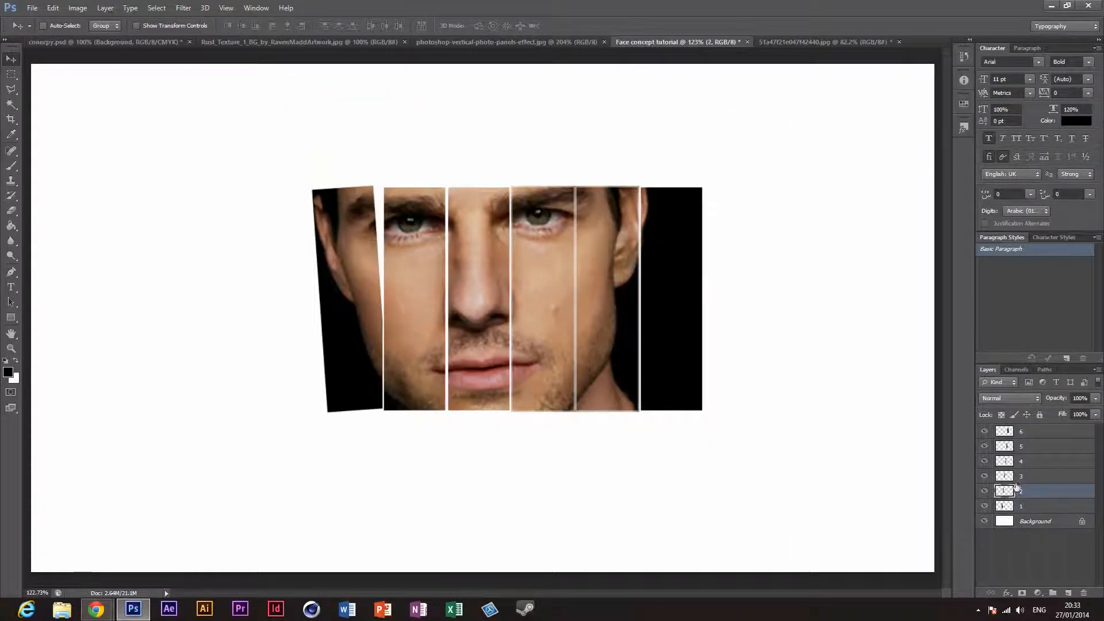
pyautogui.hotkey('ctrl', 't')
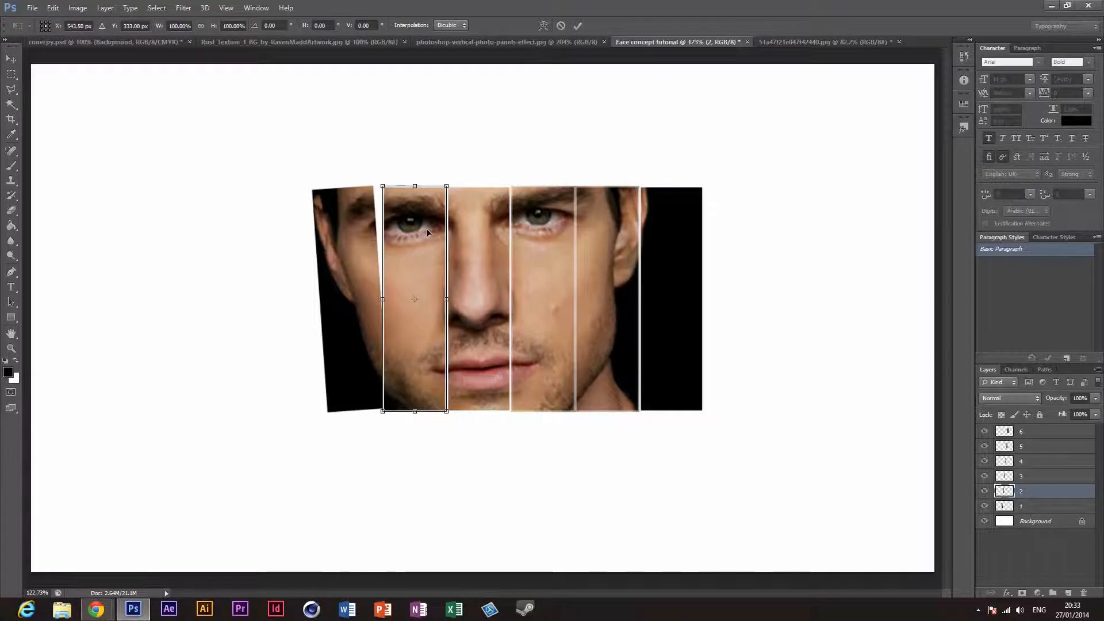
pyautogui.moveTo(426, 229); pyautogui.dragTo(419, 229)
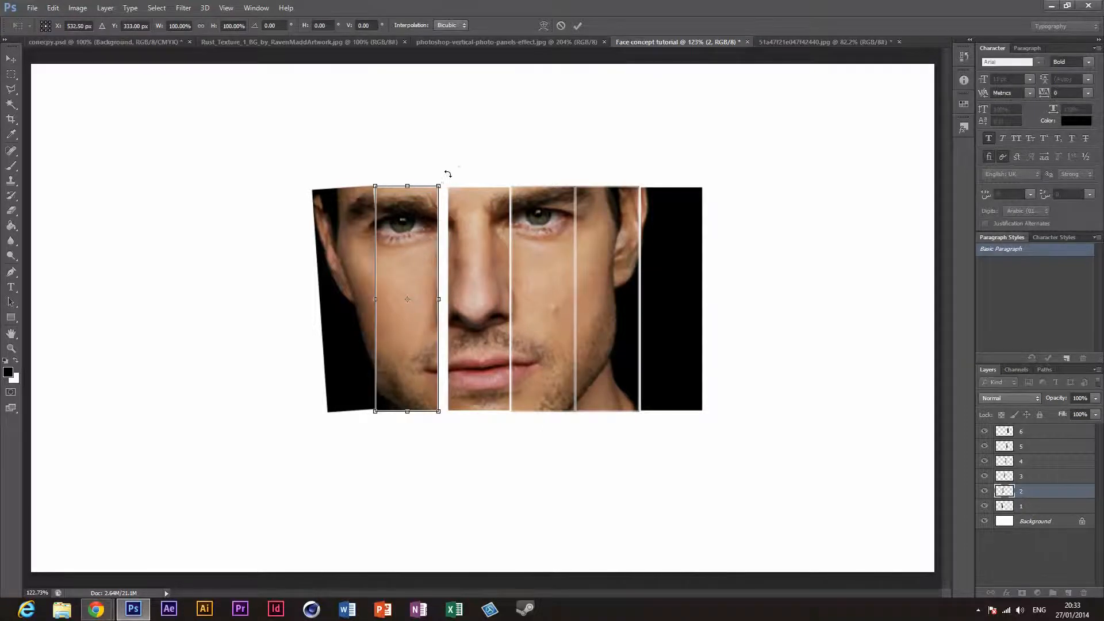
pyautogui.moveTo(446, 176); pyautogui.dragTo(455, 190)
pyautogui.click(509, 42)
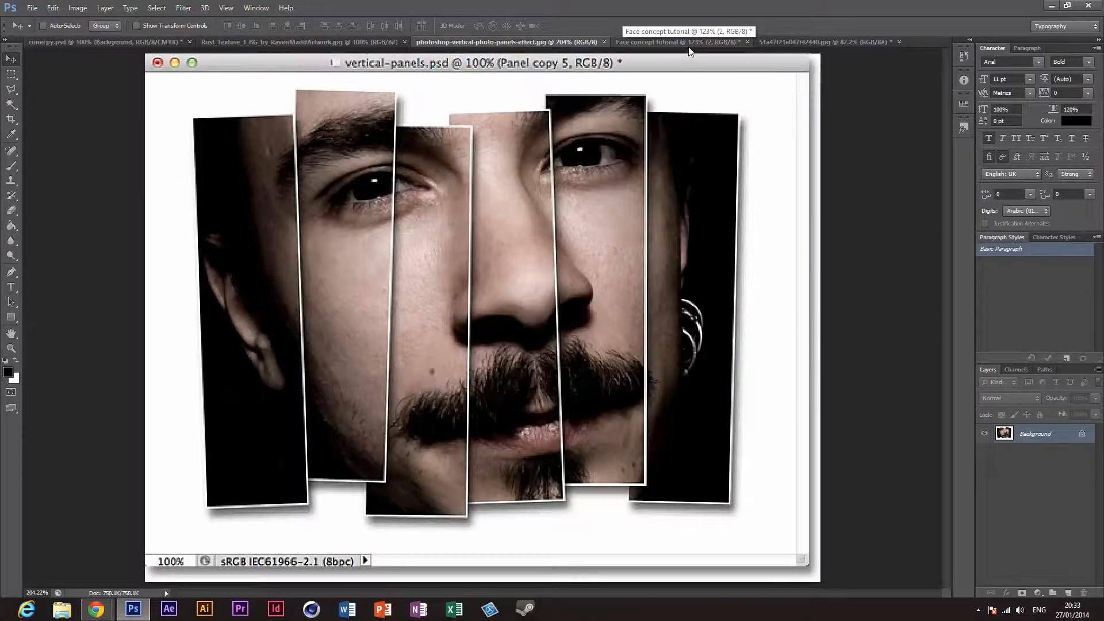
pyautogui.click(688, 44)
pyautogui.moveTo(407, 352); pyautogui.dragTo(405, 329)
pyautogui.click(536, 43)
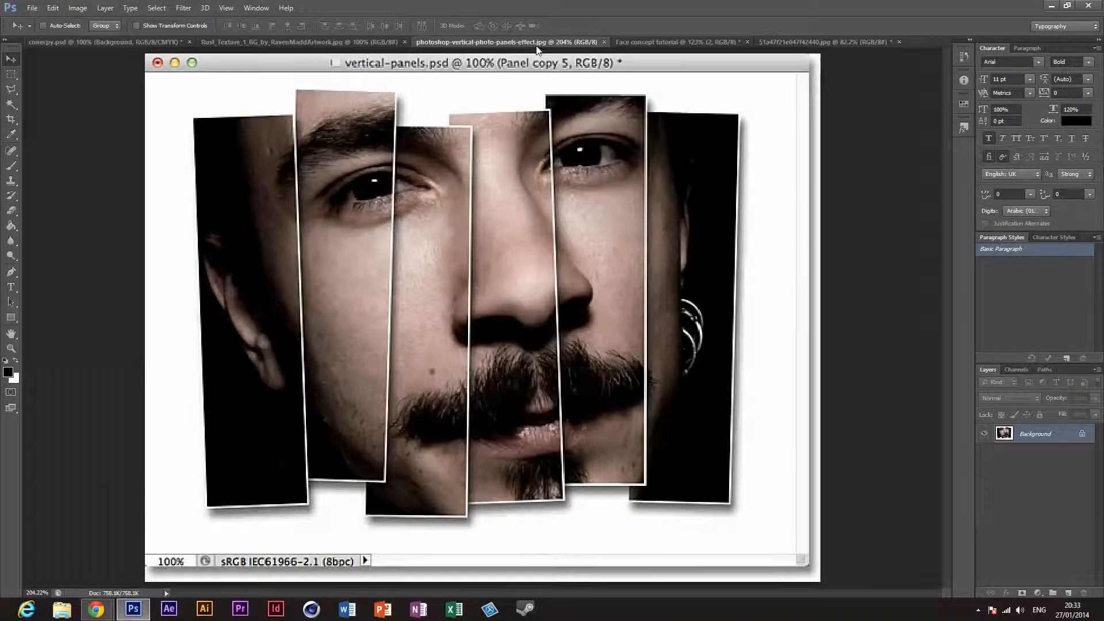
pyautogui.click(698, 44)
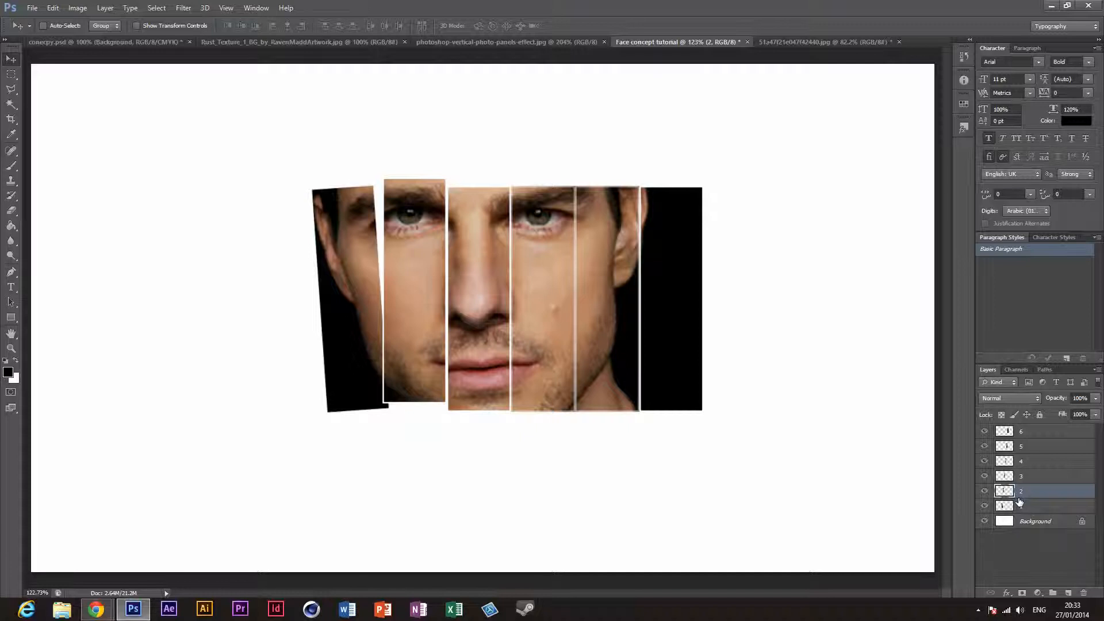
pyautogui.hotkey('ctrl', 'alt', 'z')
pyautogui.hotkey('ctrl', 'alt', 'z')
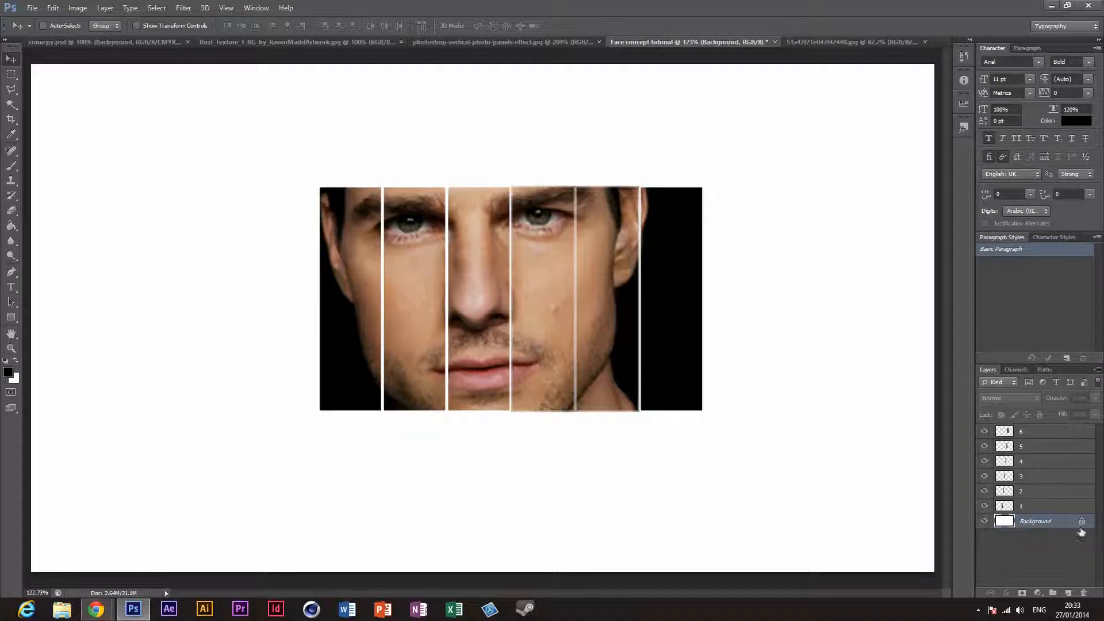
# Step: Reverse the stacking order of the panel layers so that 1 is topmost and 6 sits directly above Background
pyautogui.click(1037, 511)
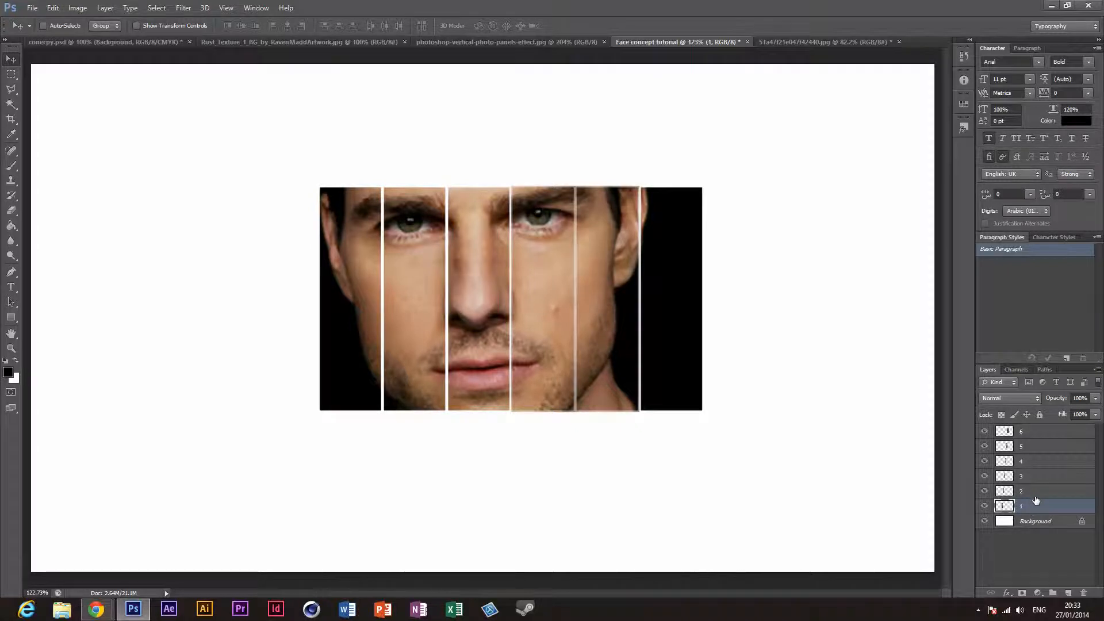
pyautogui.click(1037, 499)
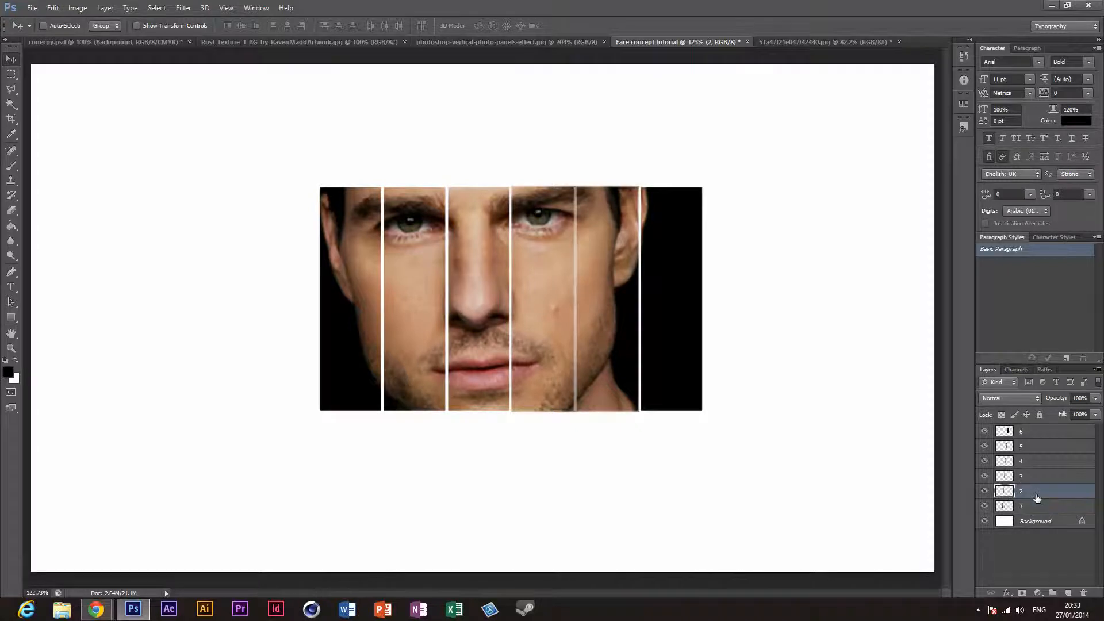
pyautogui.keyDown('shift'); pyautogui.click(1046, 437); pyautogui.keyUp('shift')
pyautogui.moveTo(1047, 437)
pyautogui.mouseDown()
pyautogui.moveTo(1039, 513)
pyautogui.moveTo(1037, 449)
pyautogui.mouseUp()
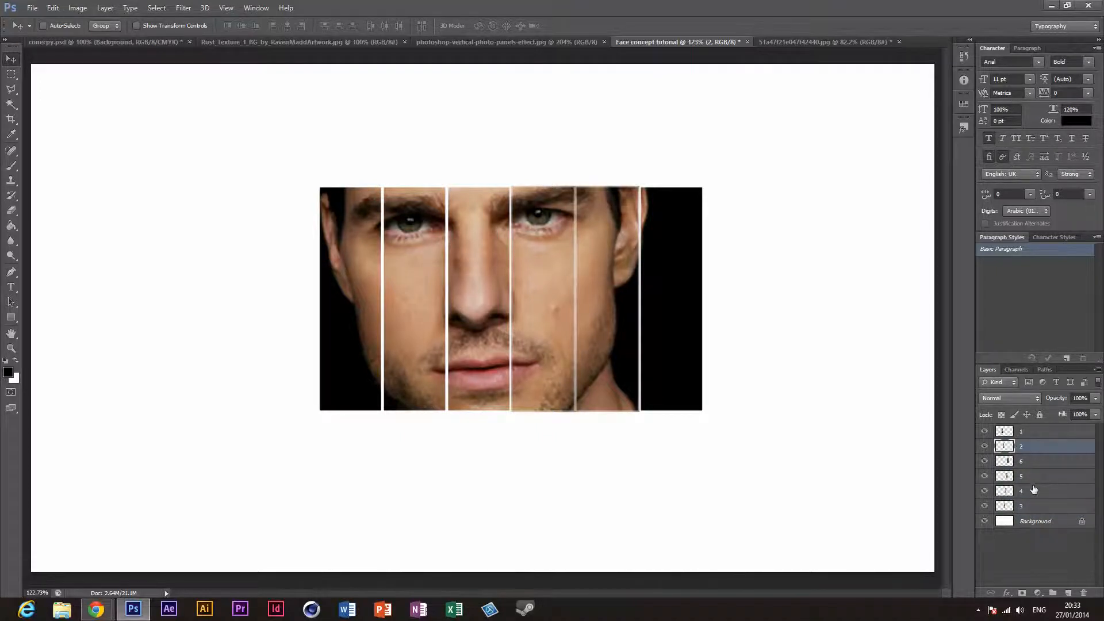
pyautogui.moveTo(1032, 505); pyautogui.dragTo(1039, 454)
pyautogui.moveTo(1038, 504)
pyautogui.mouseDown()
pyautogui.moveTo(1040, 458)
pyautogui.moveTo(1039, 487)
pyautogui.mouseUp()
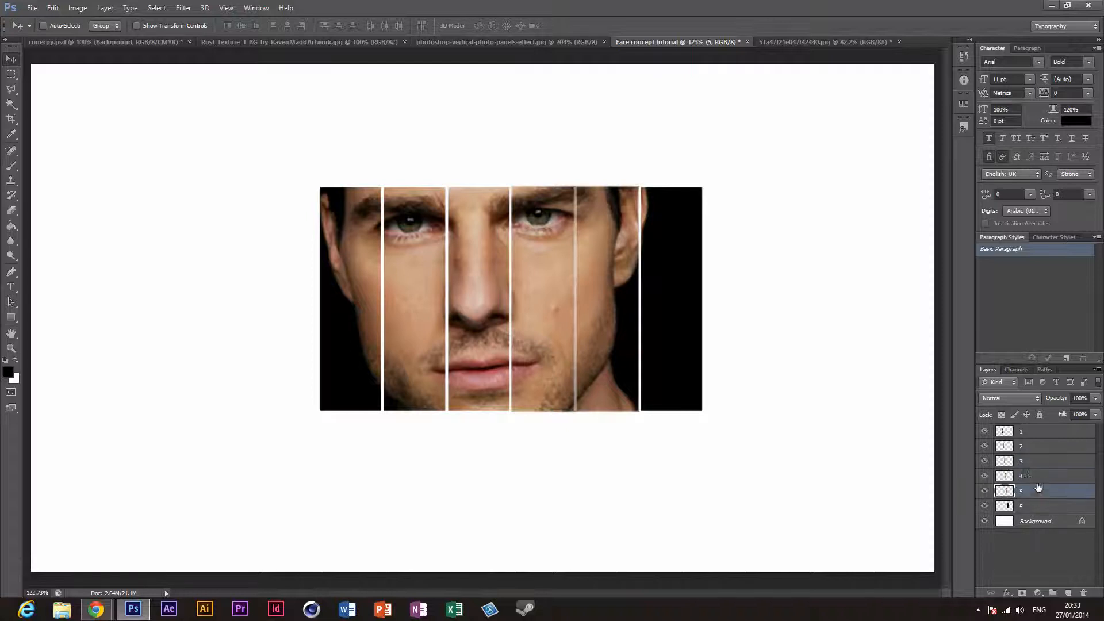
# Step: Check the new layer order by hiding panel layers 1 to 6 in turn and showing them again from 6 to 1
pyautogui.click(986, 432)
pyautogui.click(986, 446)
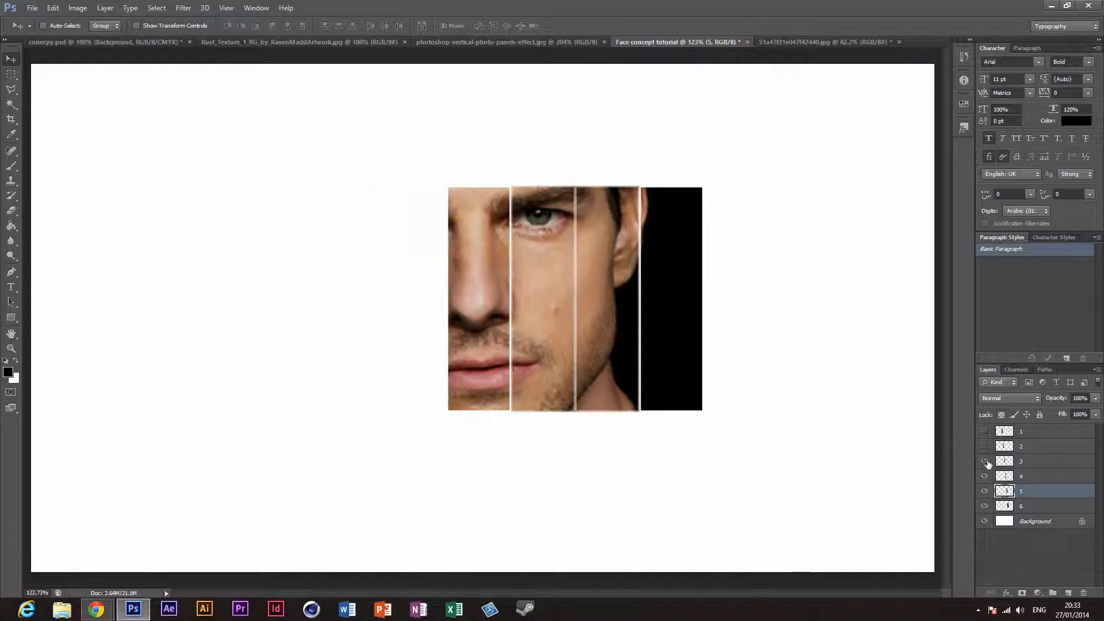
pyautogui.click(986, 461)
pyautogui.click(985, 476)
pyautogui.click(986, 492)
pyautogui.click(986, 506)
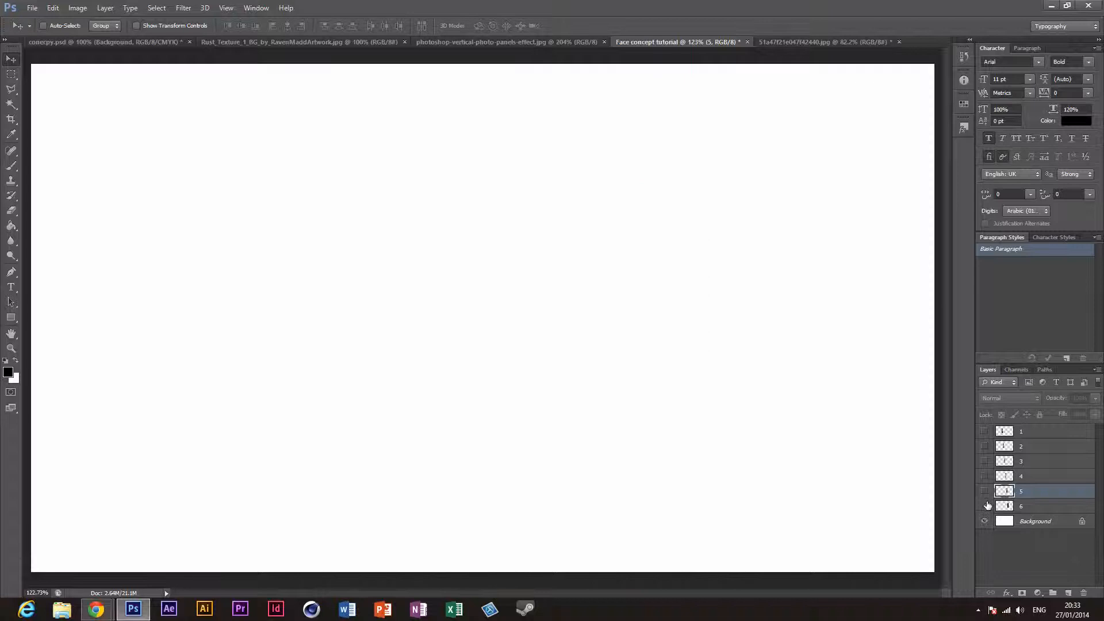
pyautogui.click(985, 507)
pyautogui.click(985, 491)
pyautogui.click(985, 476)
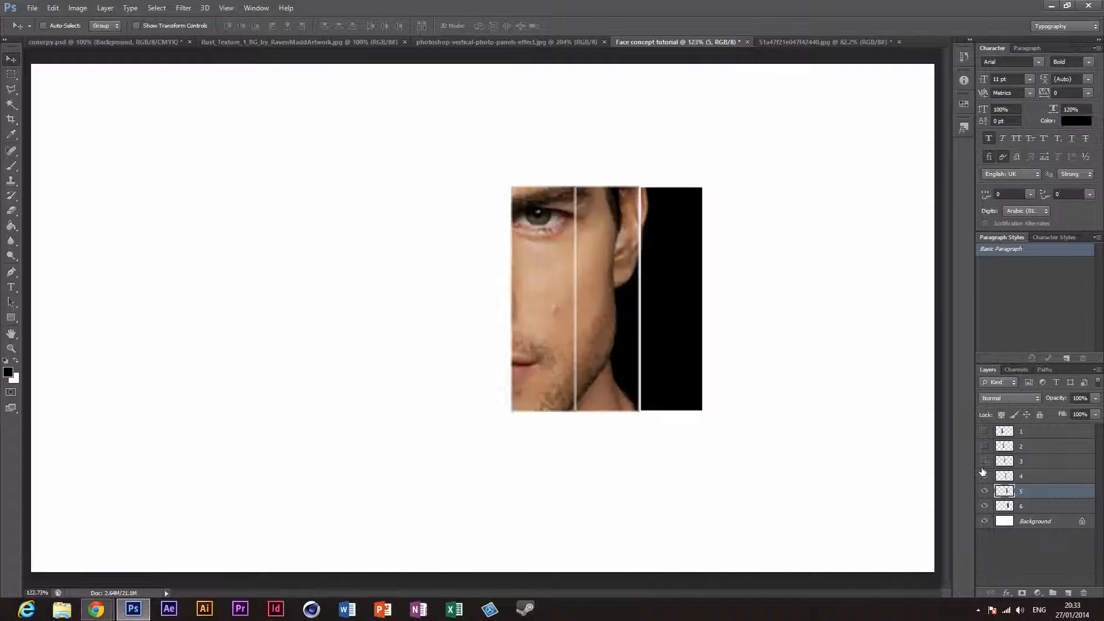
pyautogui.click(985, 462)
pyautogui.click(985, 447)
pyautogui.click(985, 431)
# Step: Rotate panel layer 1 by -1.36° with Free Transform, using the first panel in the reference image as a guide
pyautogui.click(1030, 432)
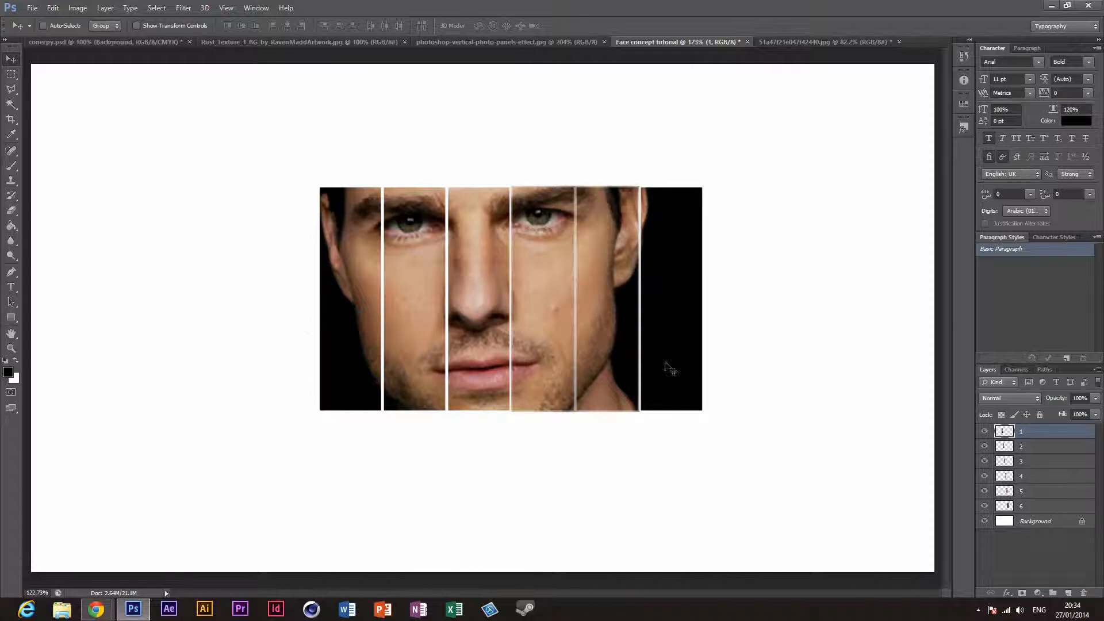
pyautogui.click(505, 43)
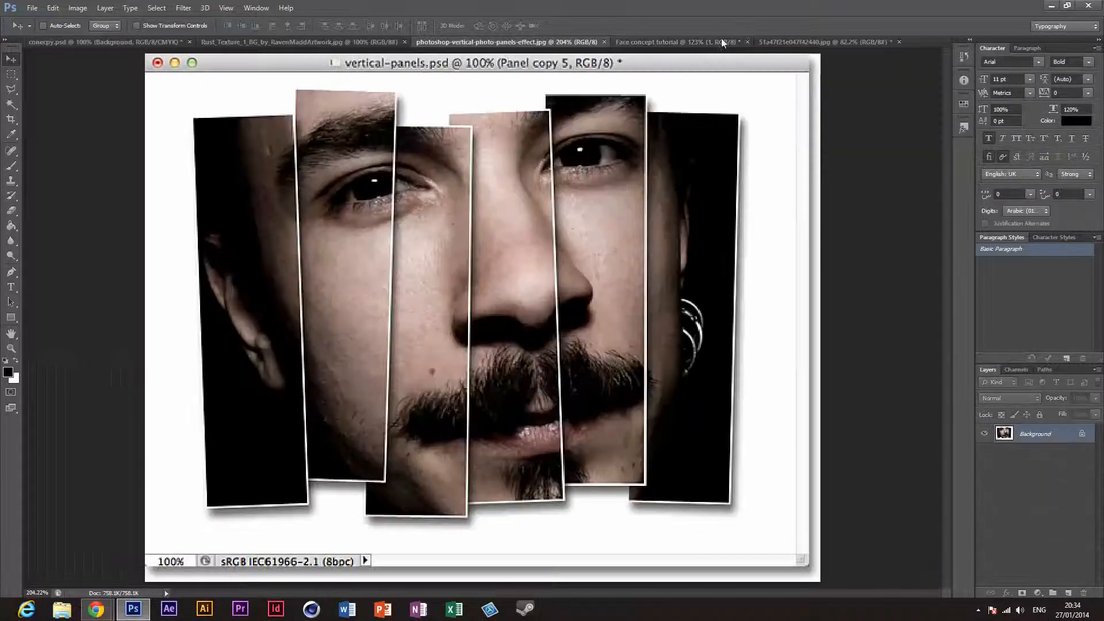
pyautogui.click(693, 42)
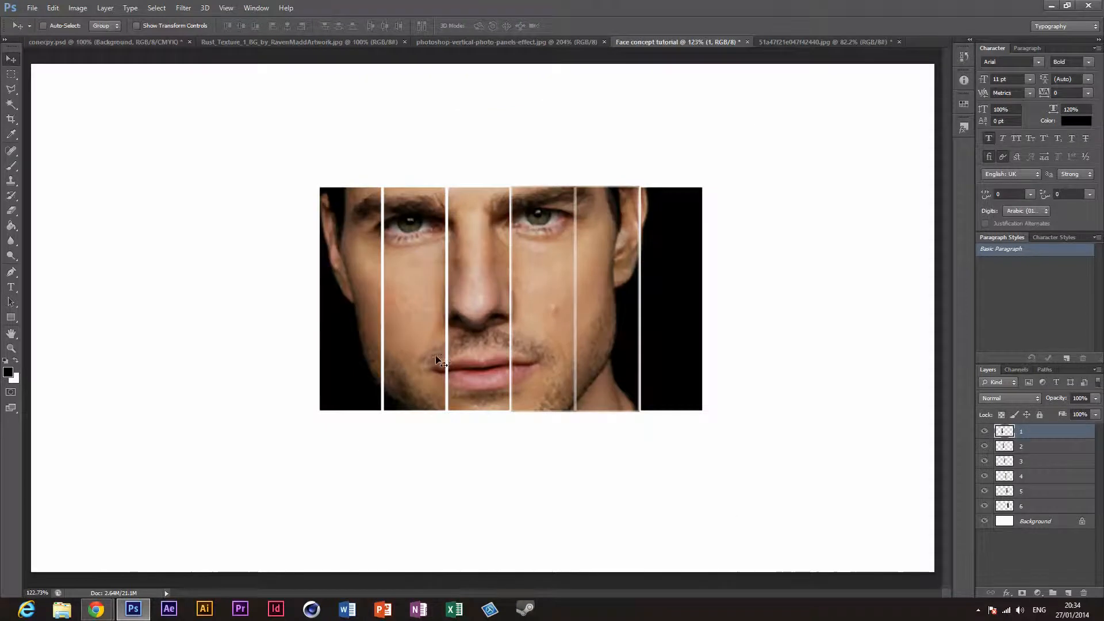
pyautogui.hotkey('ctrl', 't')
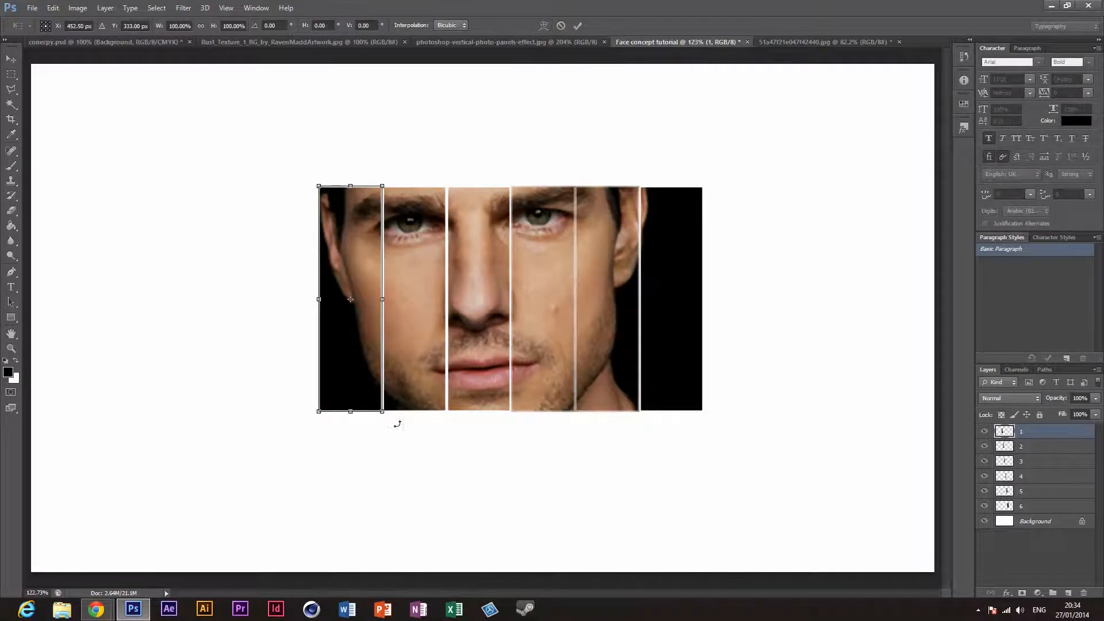
pyautogui.moveTo(397, 423); pyautogui.dragTo(399, 418)
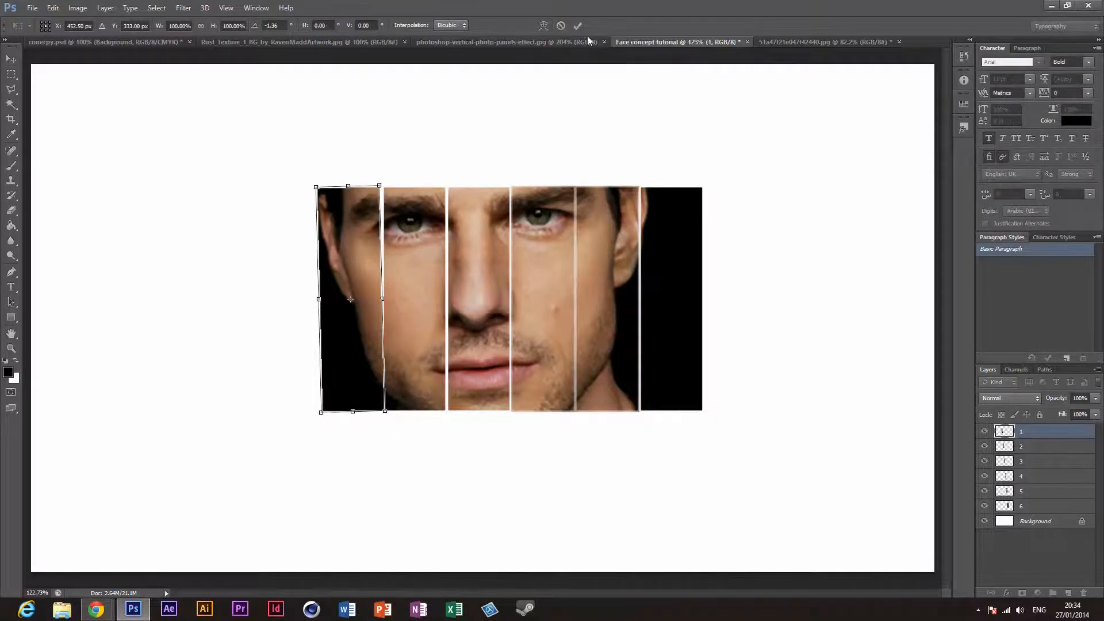
pyautogui.click(574, 27)
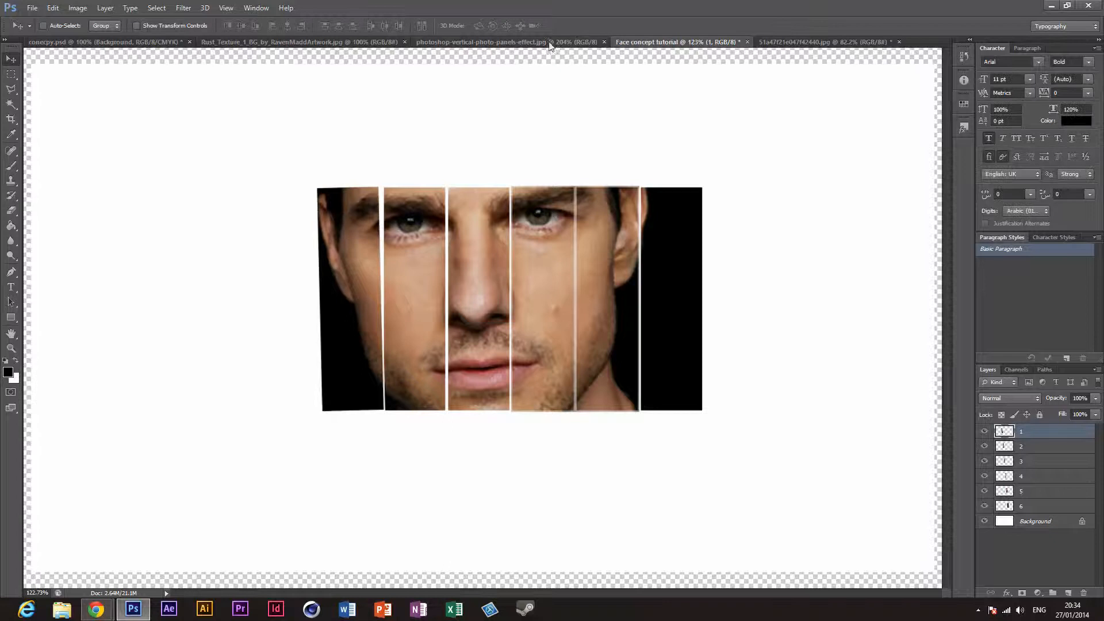
# Step: Tilt panel layer 2 slightly clockwise and move it up and left so it overlaps the edge of panel 1
pyautogui.click(1035, 443)
pyautogui.hotkey('ctrl', 't')
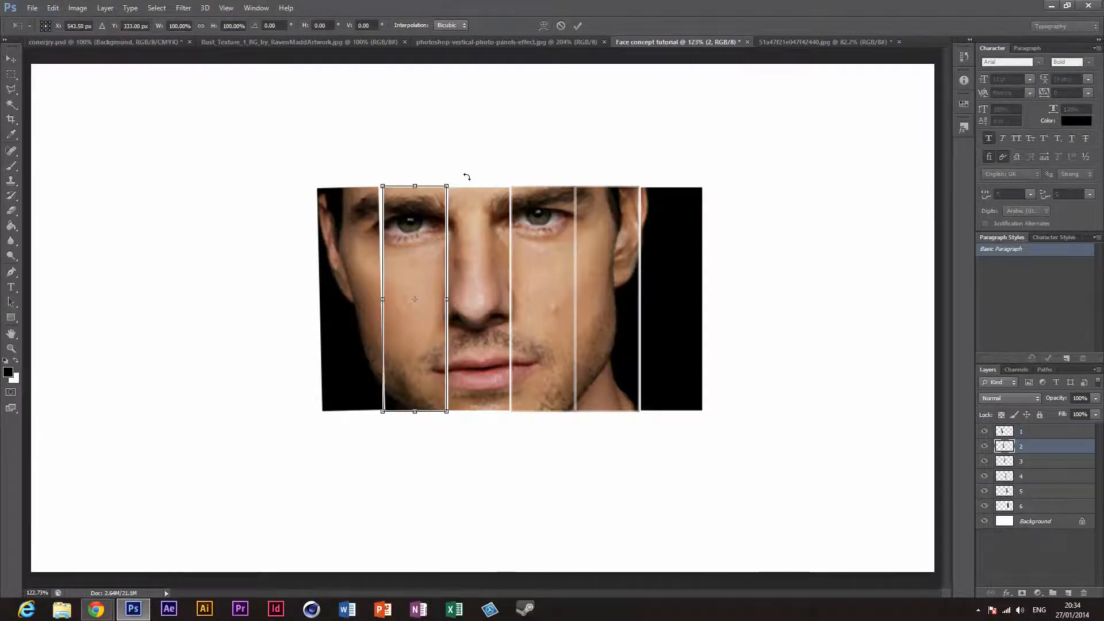
pyautogui.moveTo(449, 173); pyautogui.dragTo(457, 172)
pyautogui.moveTo(425, 240); pyautogui.dragTo(413, 231)
pyautogui.click(578, 26)
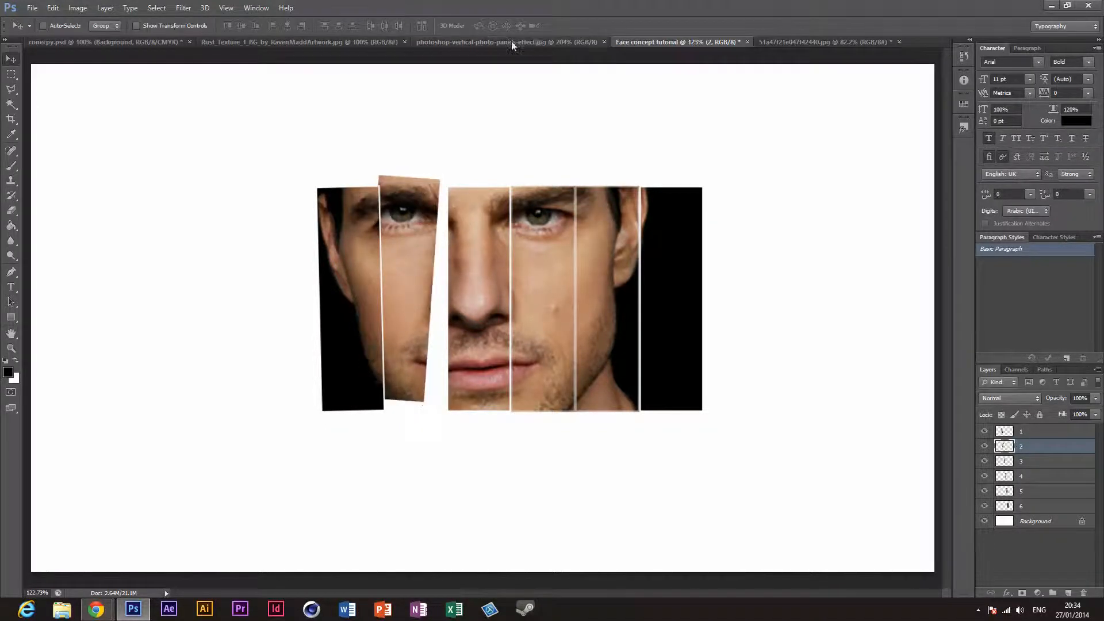
# Step: Shift panel layer 3 left so it tucks behind panel 2, and rotate it 0.91° with Free Transform, following the reference image
pyautogui.click(512, 42)
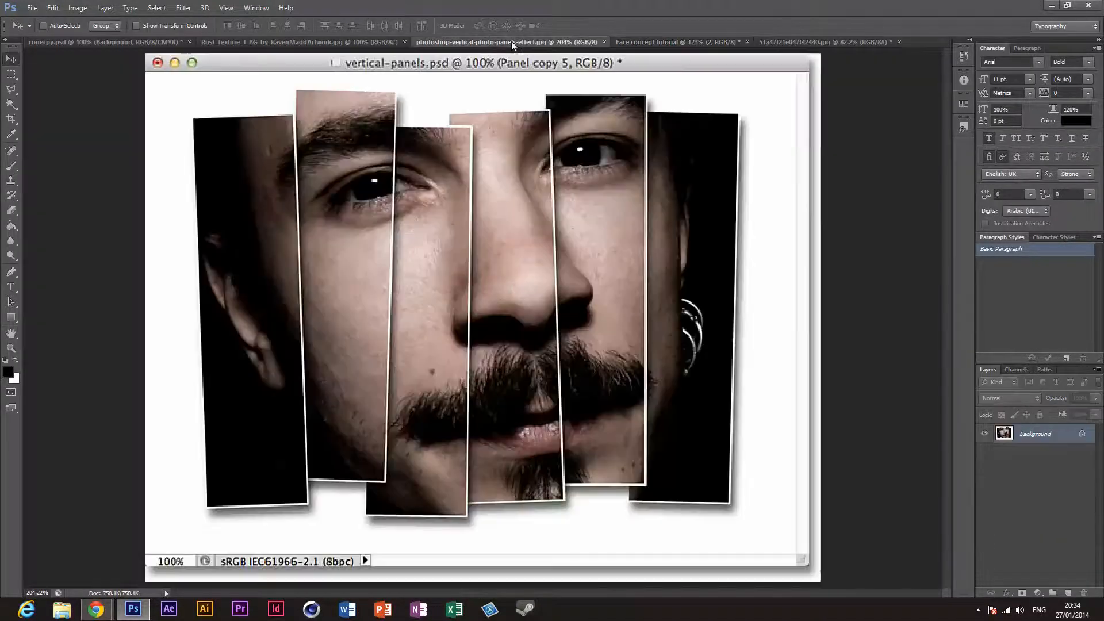
pyautogui.click(646, 43)
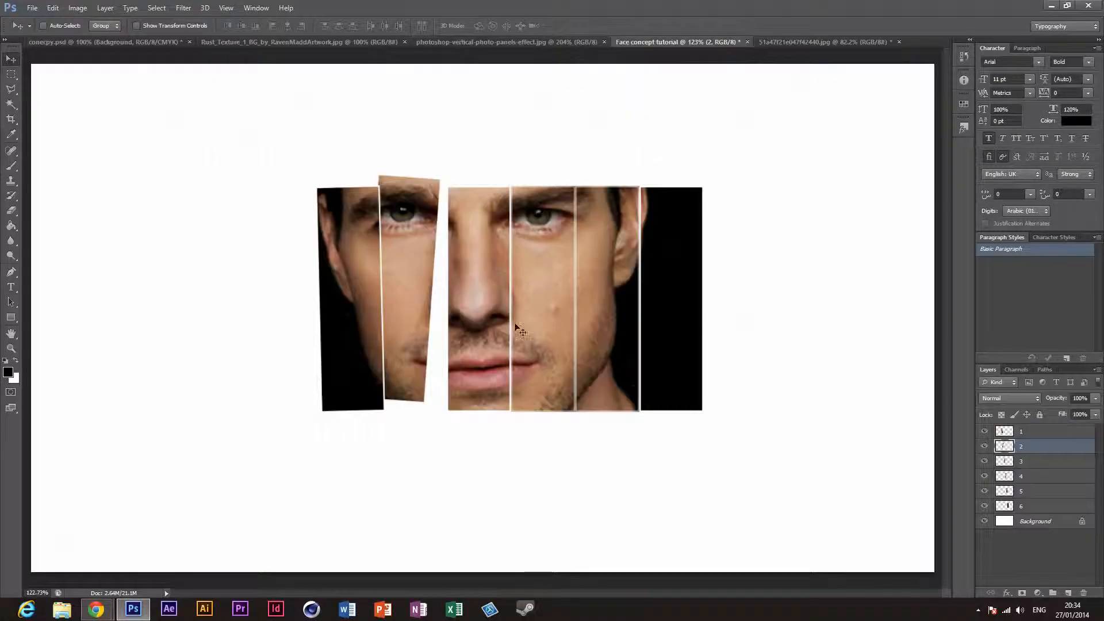
pyautogui.click(1041, 461)
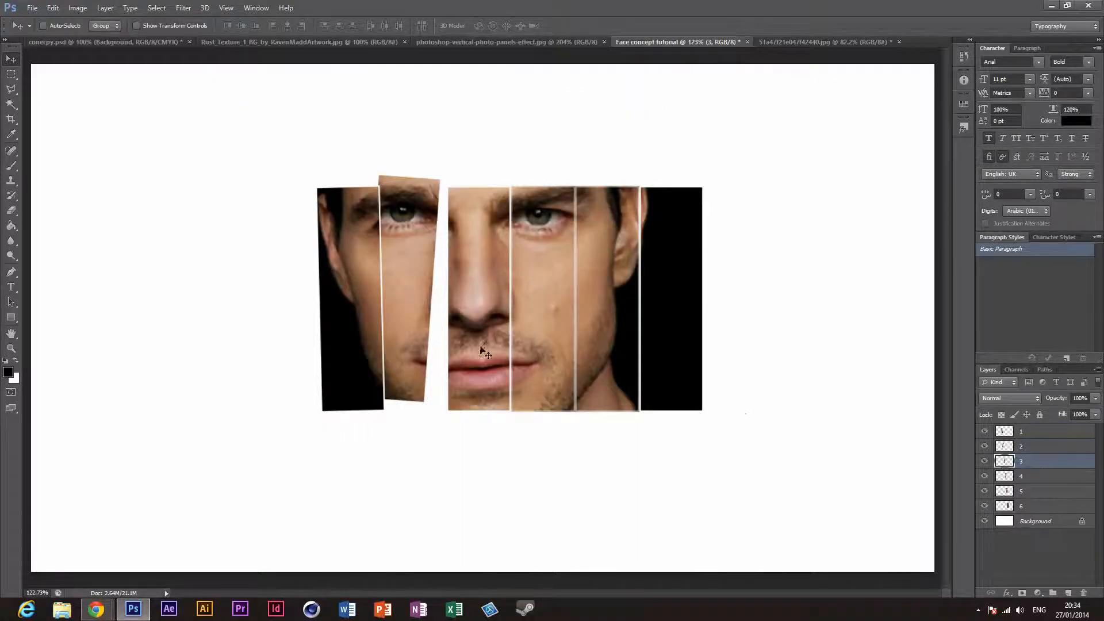
pyautogui.moveTo(481, 349); pyautogui.dragTo(465, 354)
pyautogui.click(506, 43)
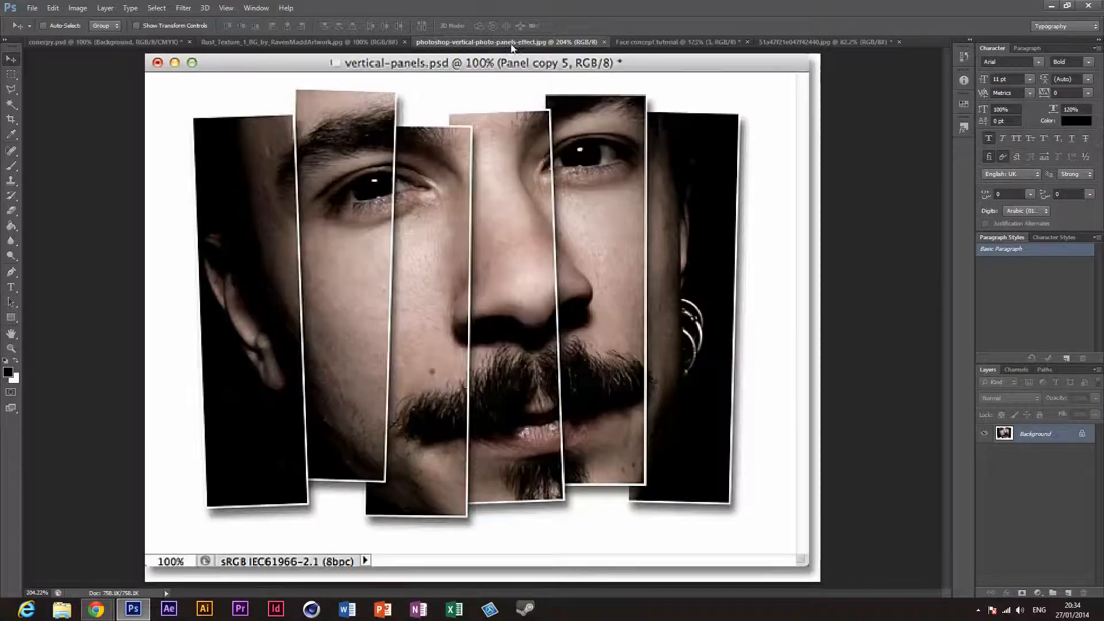
pyautogui.click(679, 42)
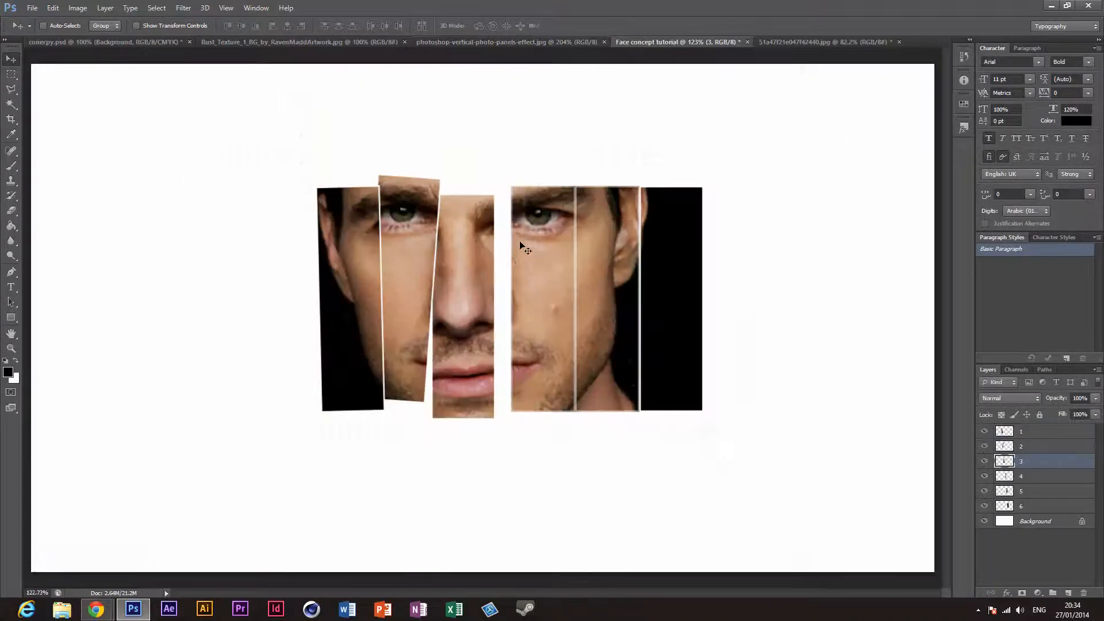
pyautogui.hotkey('ctrl', 't')
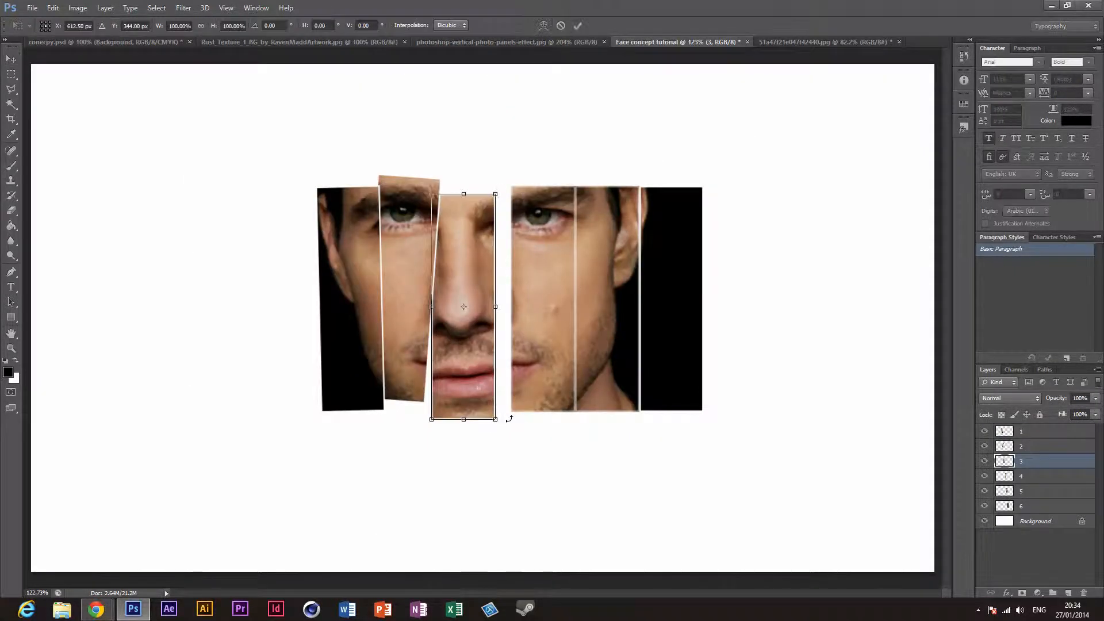
pyautogui.moveTo(509, 422); pyautogui.dragTo(474, 392)
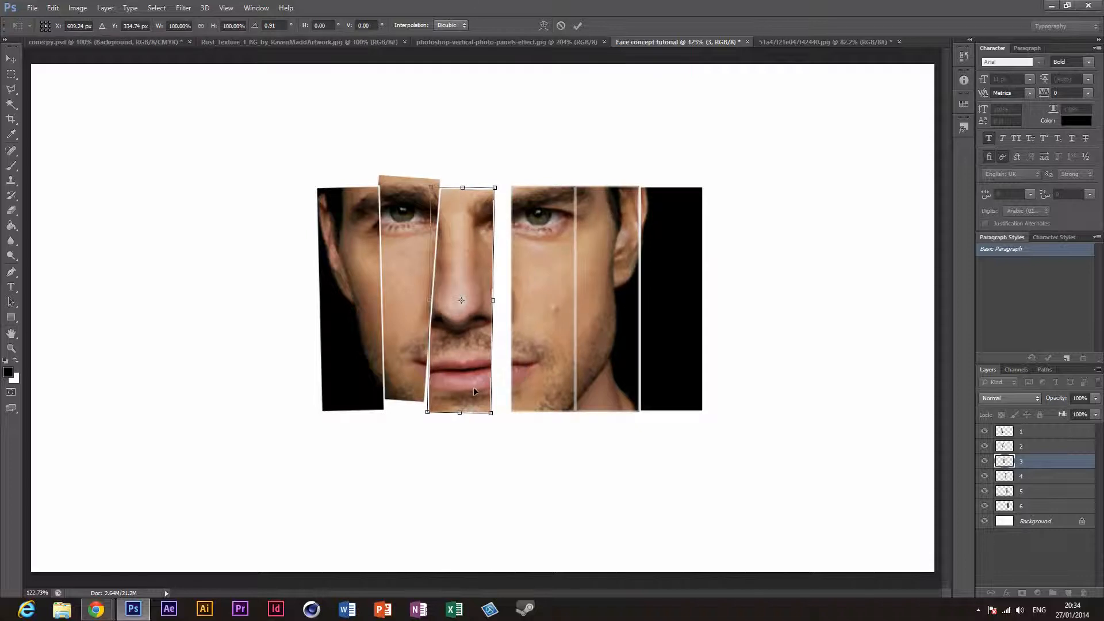
pyautogui.click(578, 26)
# Step: Rotate panel layer 2 by -3.01° with Free Transform and move it slightly up
pyautogui.click(1035, 448)
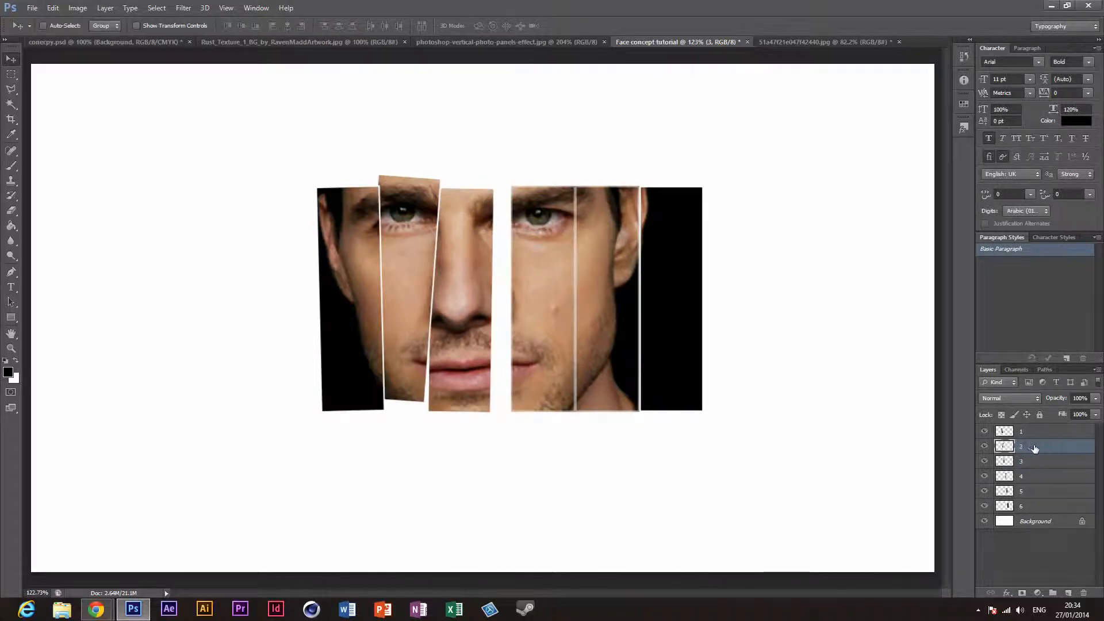
pyautogui.hotkey('ctrl', 't')
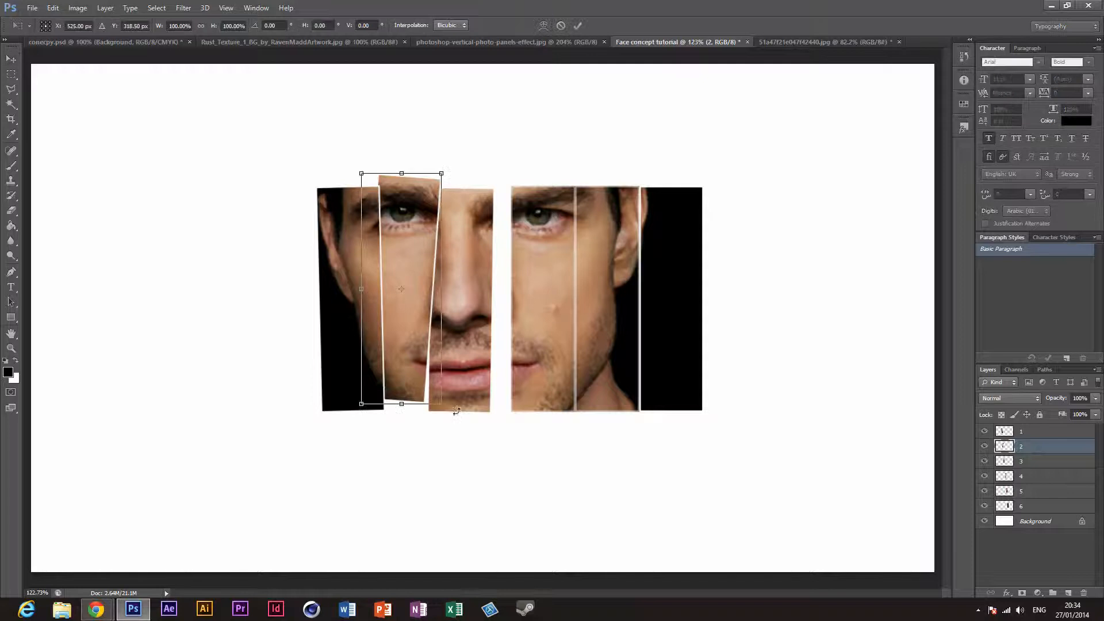
pyautogui.moveTo(455, 410); pyautogui.dragTo(460, 406)
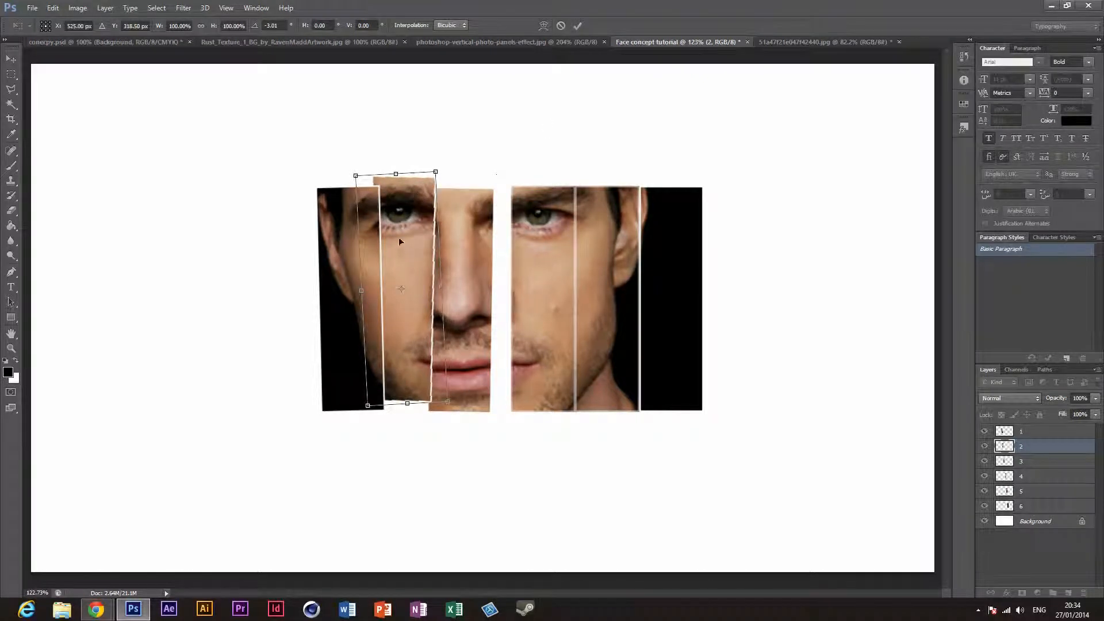
pyautogui.moveTo(401, 241); pyautogui.dragTo(401, 236)
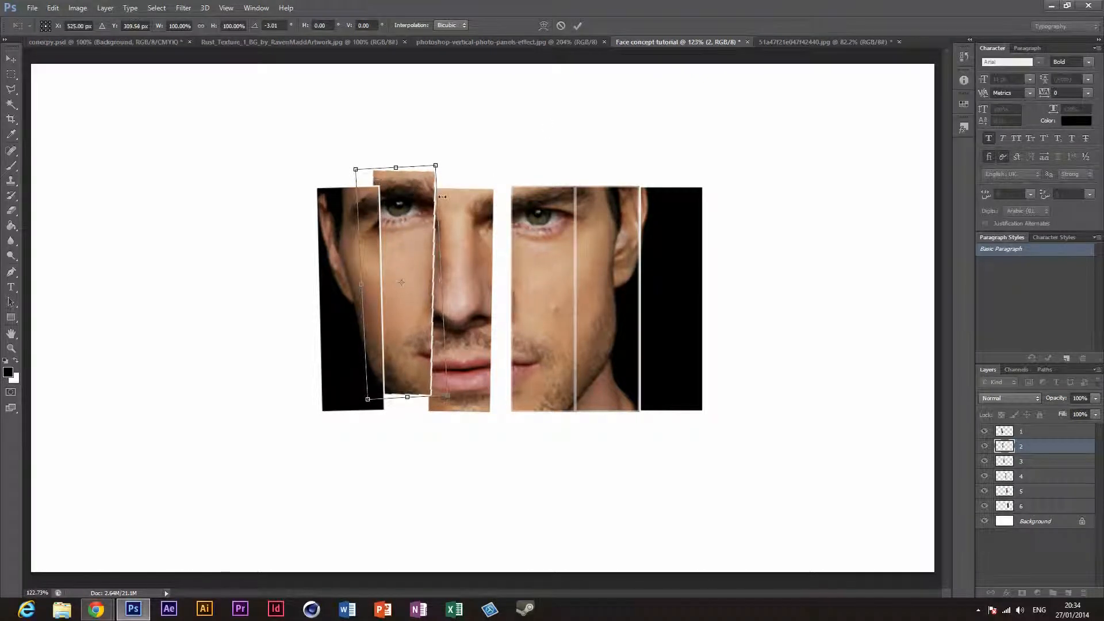
pyautogui.click(577, 26)
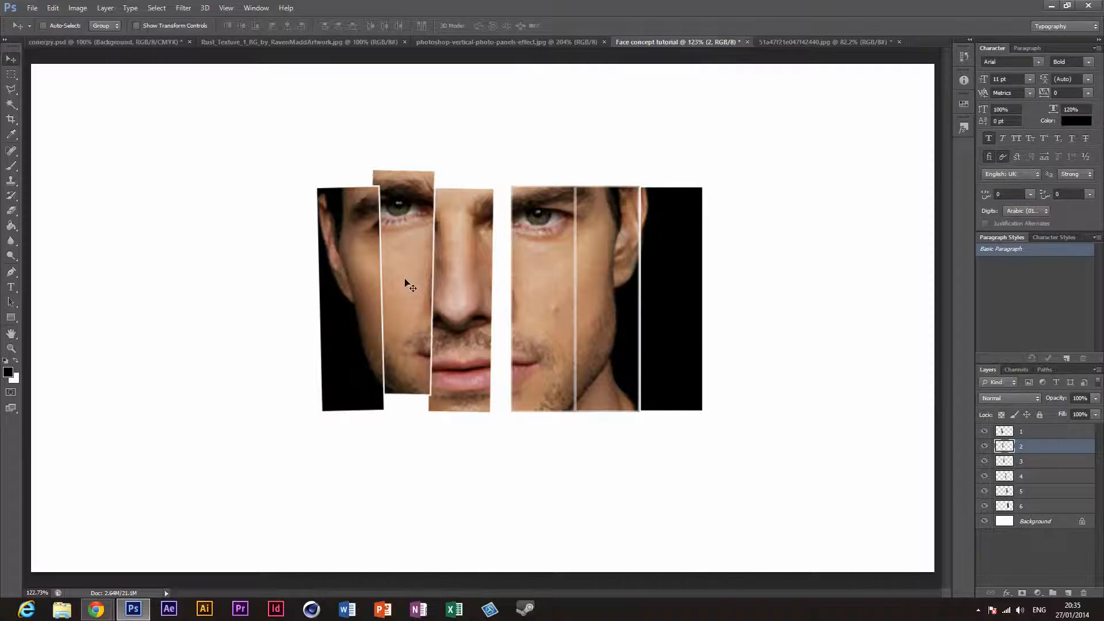
# Step: Tilt panel layer 2 slightly clockwise and move it down and right, and nudge panel layer 3 slightly down and right behind it
pyautogui.hotkey('ctrl', 't')
pyautogui.hotkey('ctrl', 'y')
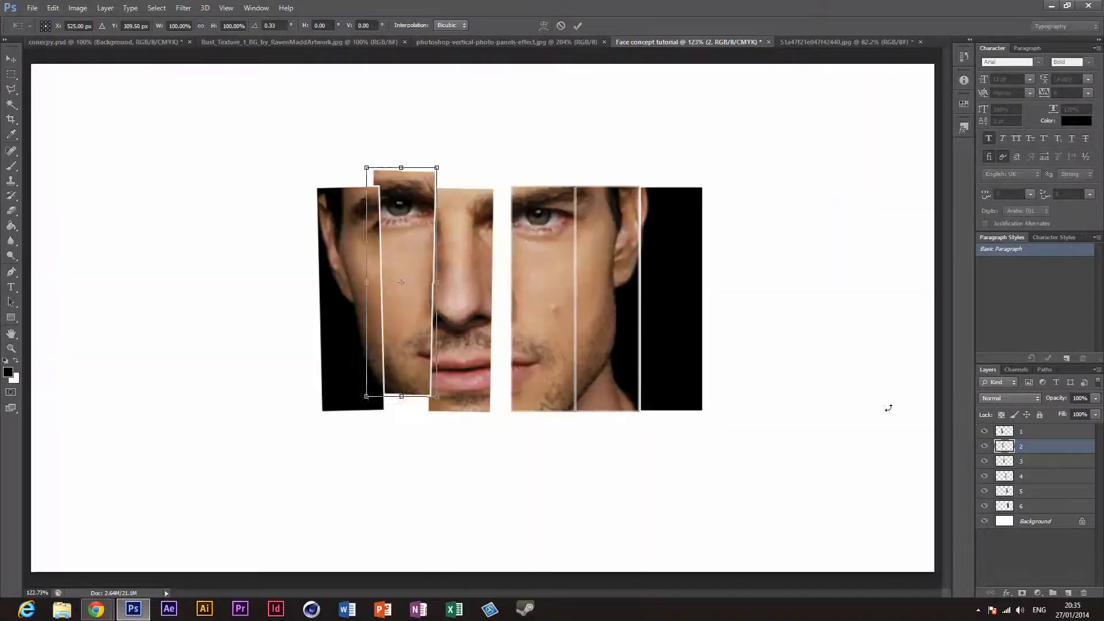
pyautogui.moveTo(519, 284); pyautogui.dragTo(519, 284)
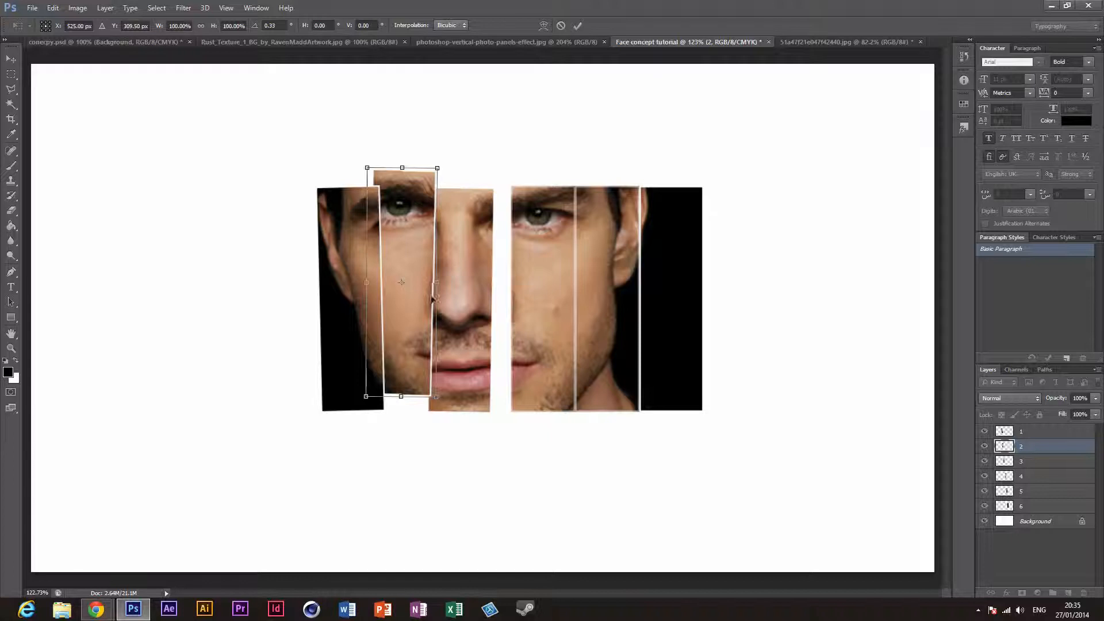
pyautogui.moveTo(422, 308); pyautogui.dragTo(426, 312)
pyautogui.click(578, 26)
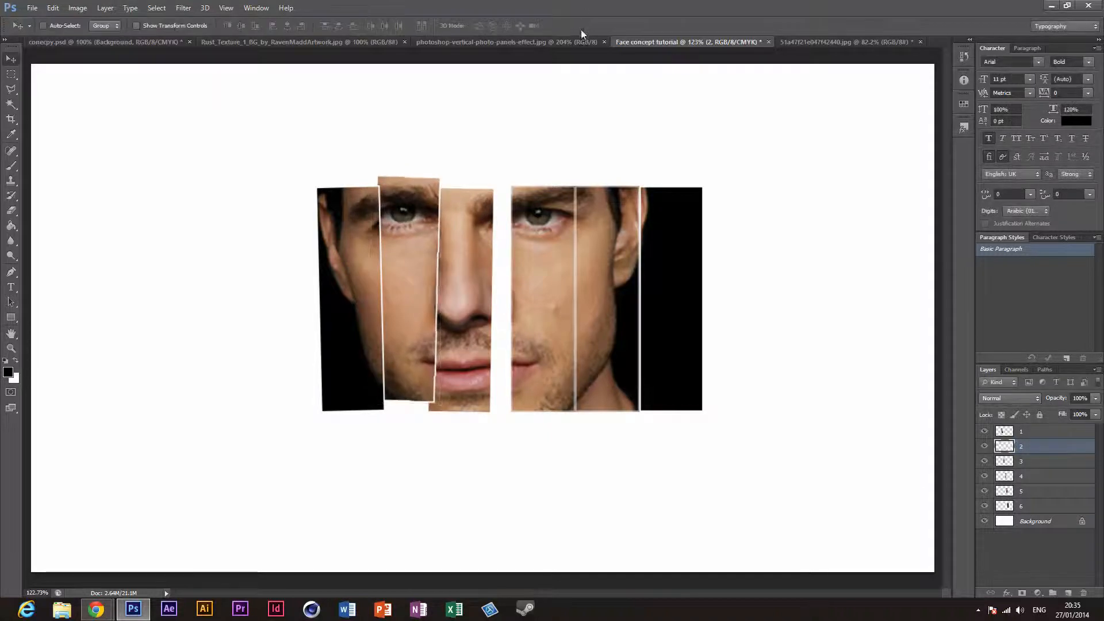
pyautogui.click(1025, 463)
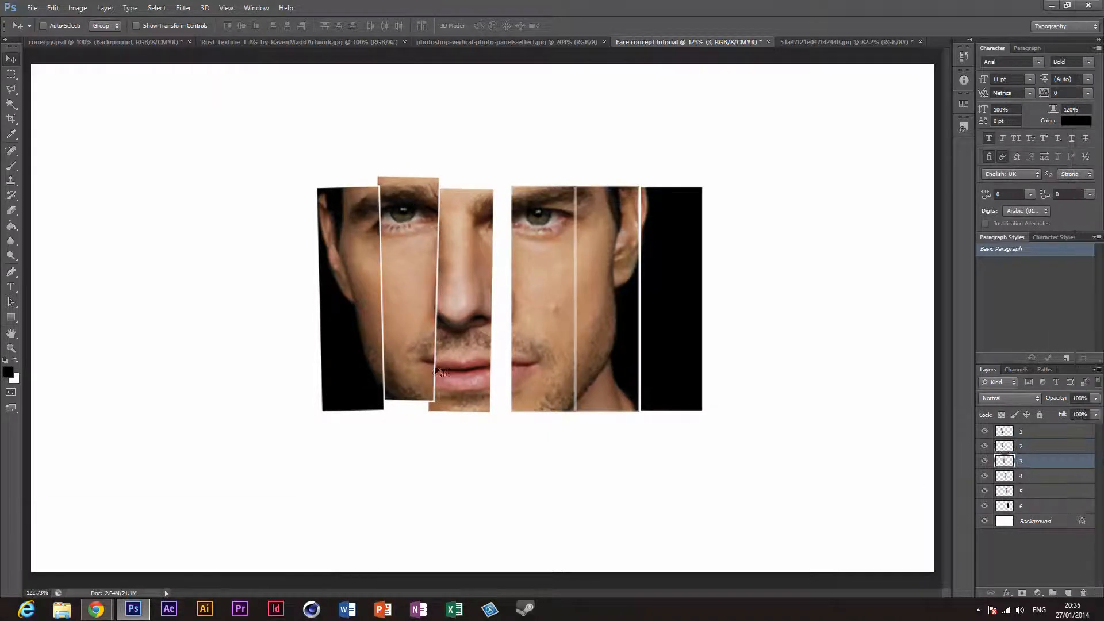
pyautogui.moveTo(463, 380); pyautogui.dragTo(468, 381)
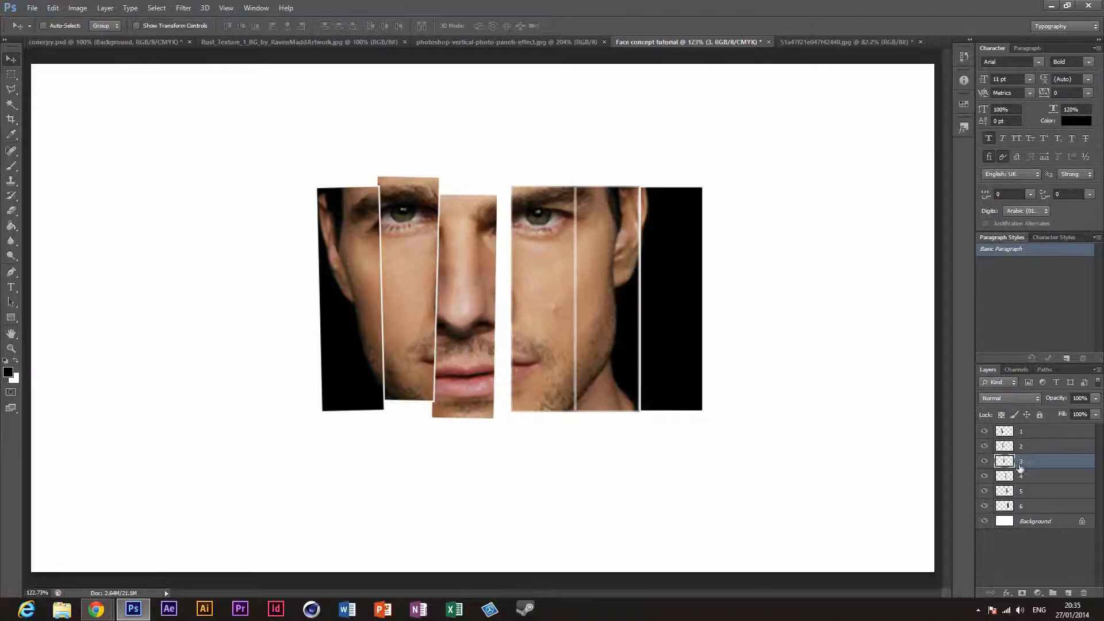
# Step: Rotate panel layer 4 by -3.12° and move it left and slightly up behind panel 3, using the reference image as a guide
pyautogui.click(582, 40)
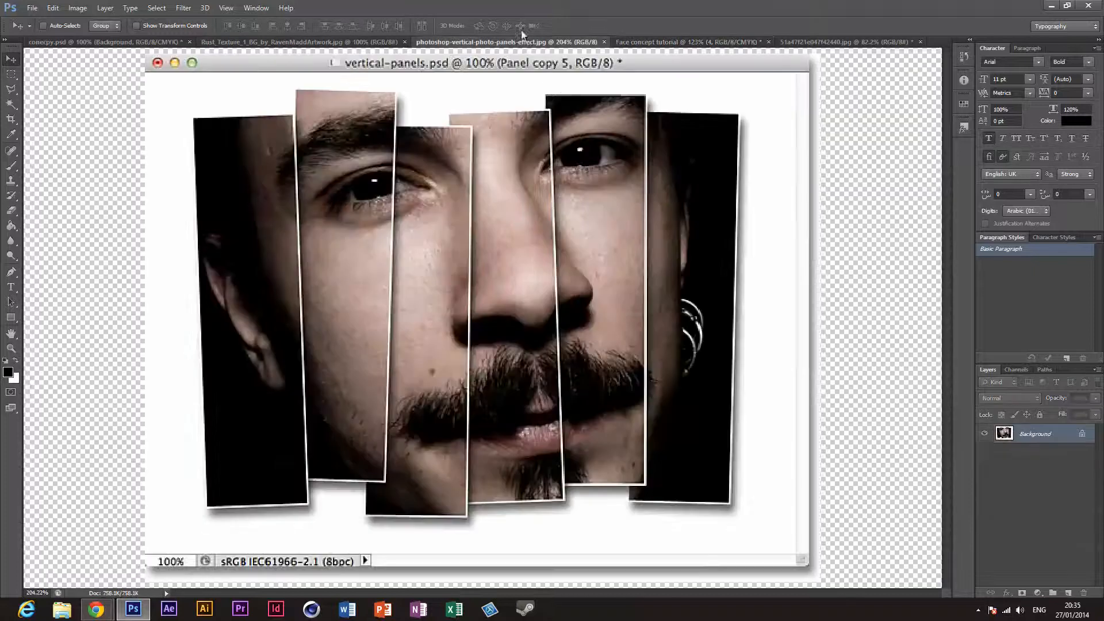
pyautogui.click(715, 42)
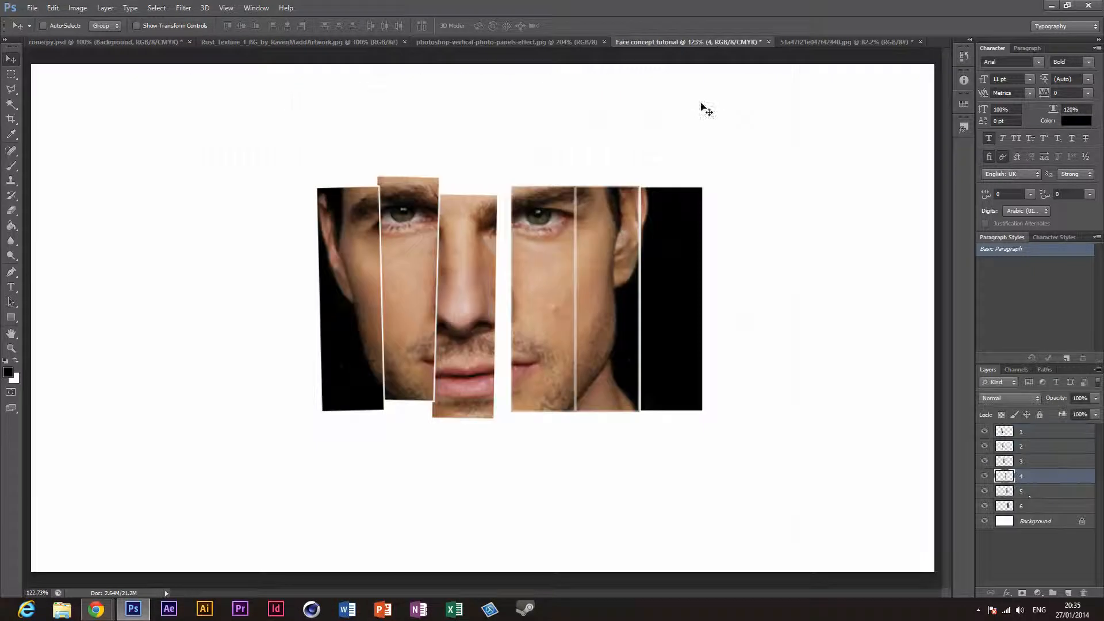
pyautogui.moveTo(570, 391); pyautogui.dragTo(580, 416)
pyautogui.hotkey('ctrl', 't')
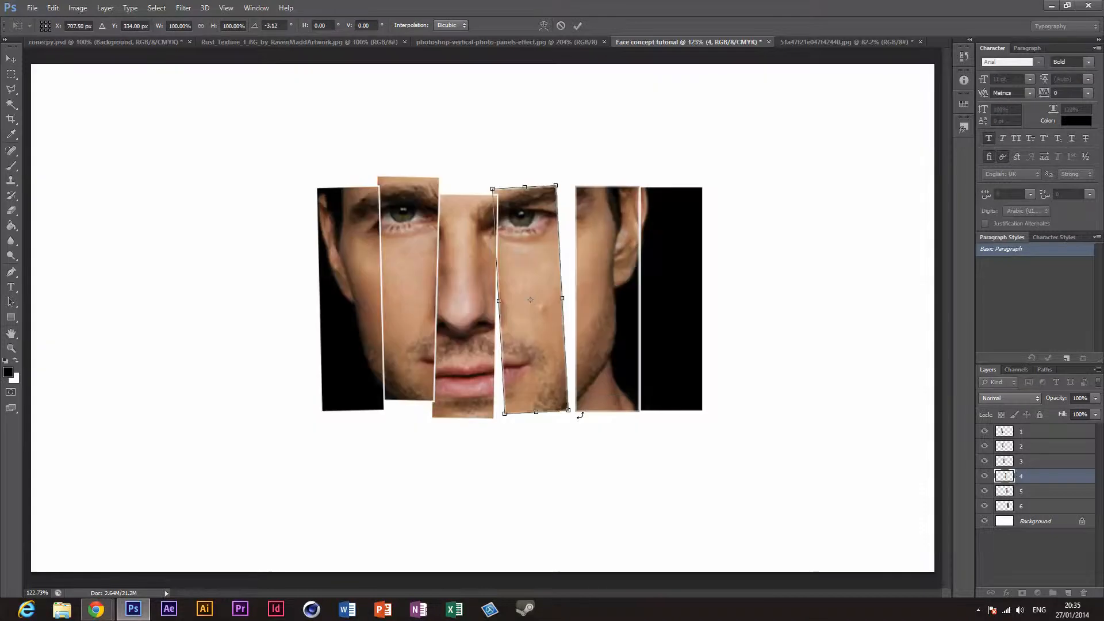
pyautogui.moveTo(544, 379); pyautogui.dragTo(532, 375)
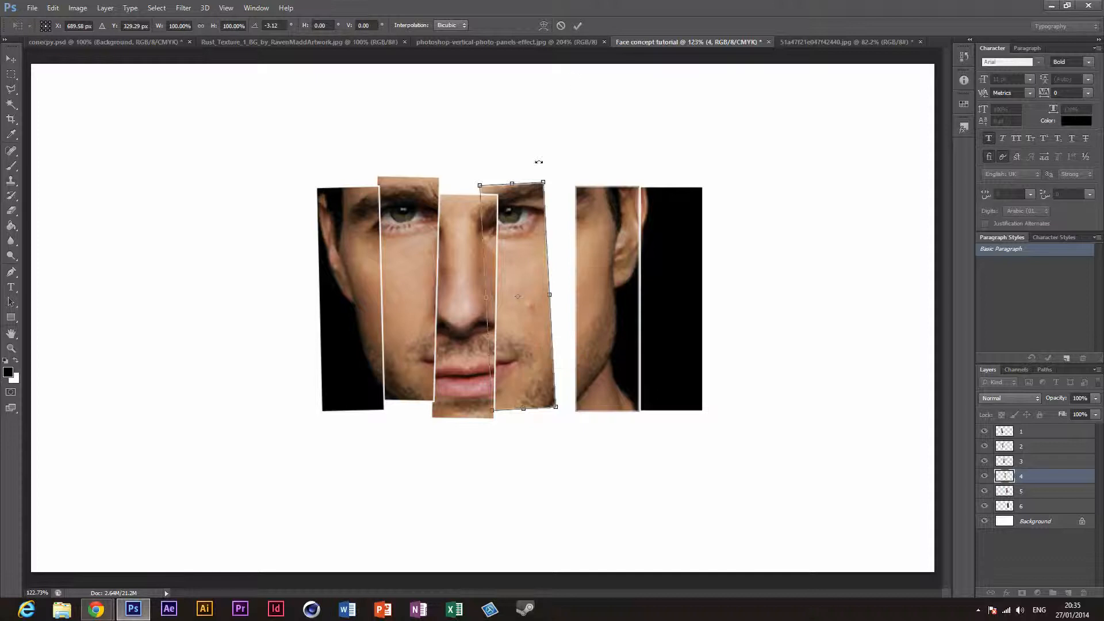
pyautogui.moveTo(528, 224); pyautogui.dragTo(532, 224)
pyautogui.click(578, 25)
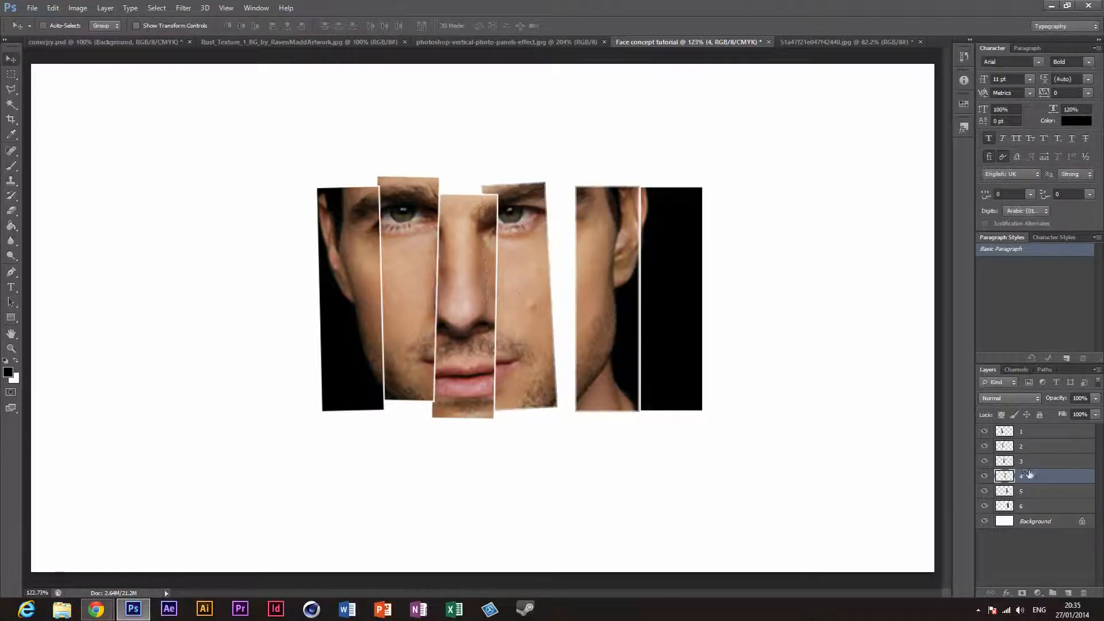
# Step: Move panel layer 5 left until it tucks behind panel 4 and rotate it 2.26°, using the reference image as a guide
pyautogui.click(1026, 492)
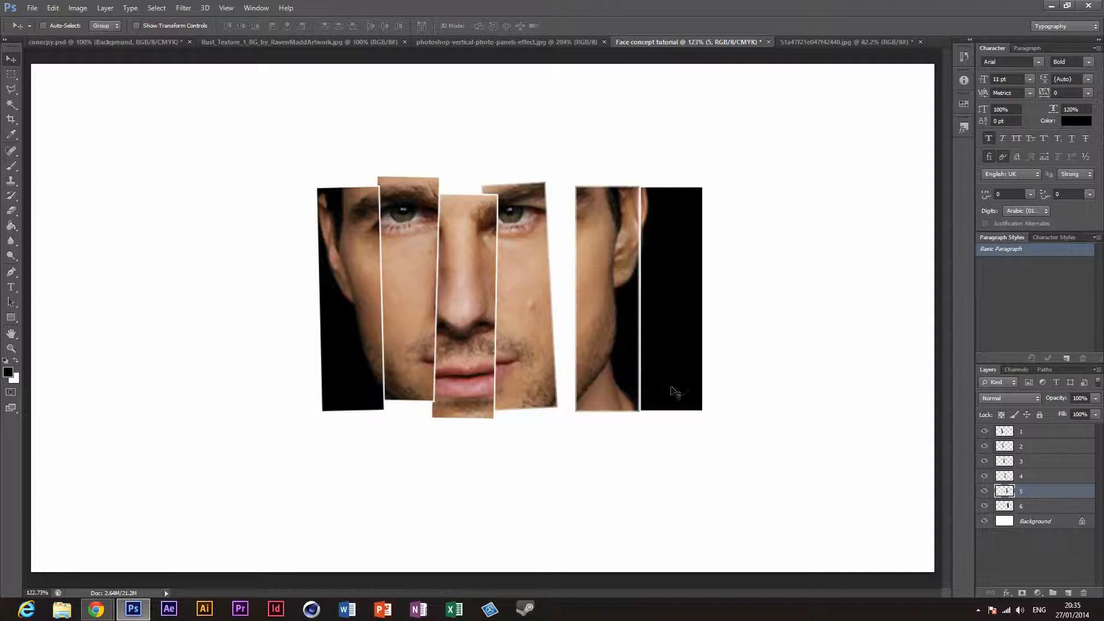
pyautogui.click(508, 43)
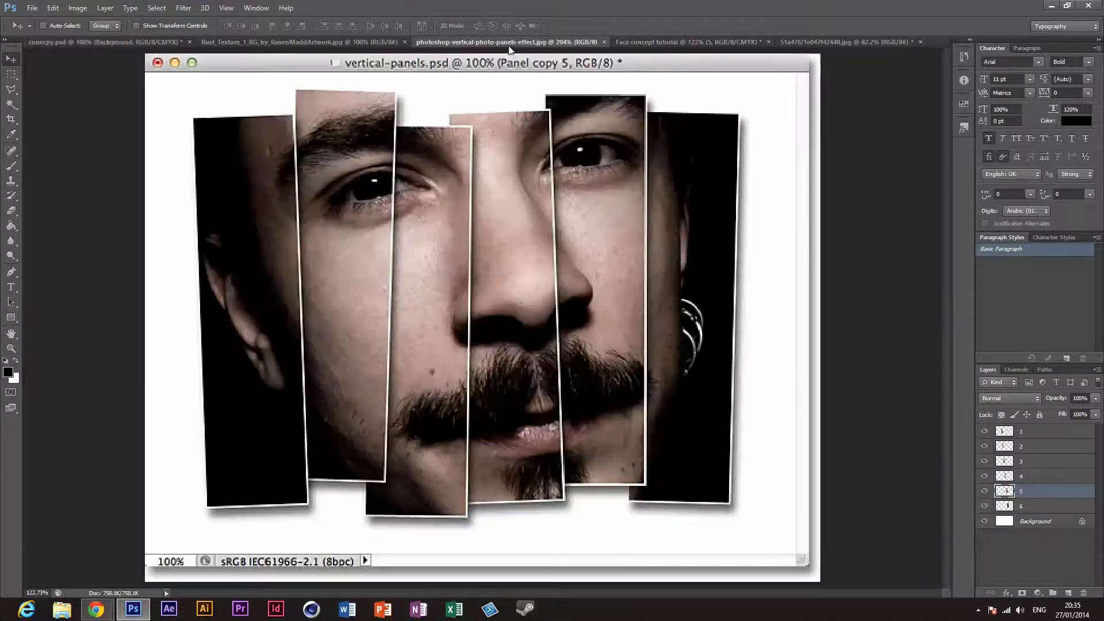
pyautogui.click(683, 45)
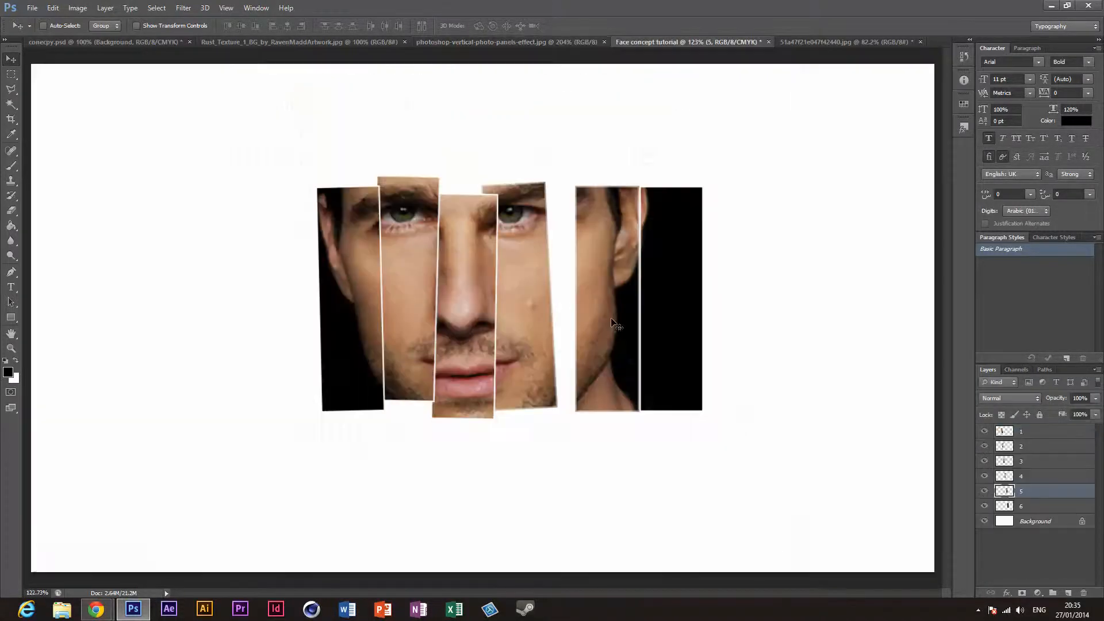
pyautogui.moveTo(611, 317); pyautogui.dragTo(580, 320)
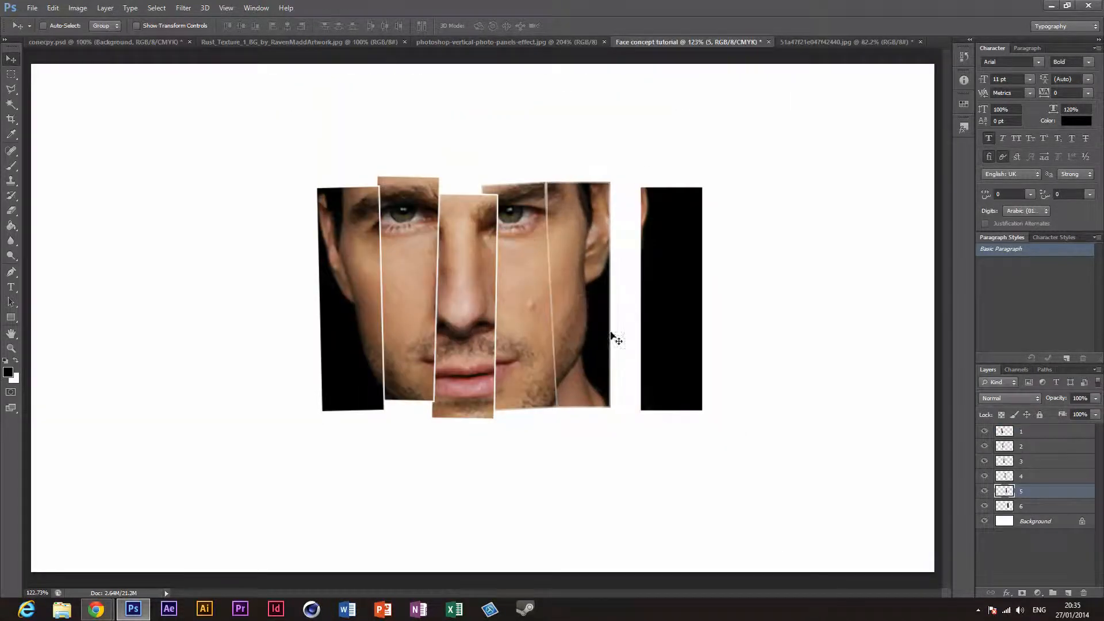
pyautogui.hotkey('ctrl', 't')
pyautogui.moveTo(613, 415); pyautogui.dragTo(611, 416)
pyautogui.moveTo(596, 368); pyautogui.dragTo(595, 372)
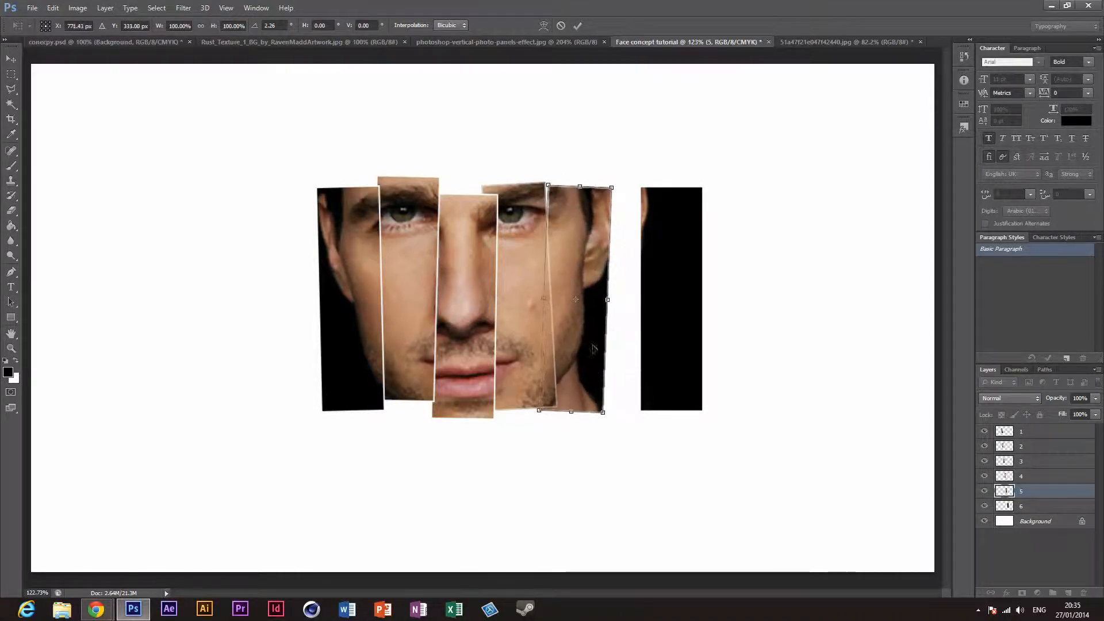
pyautogui.click(576, 28)
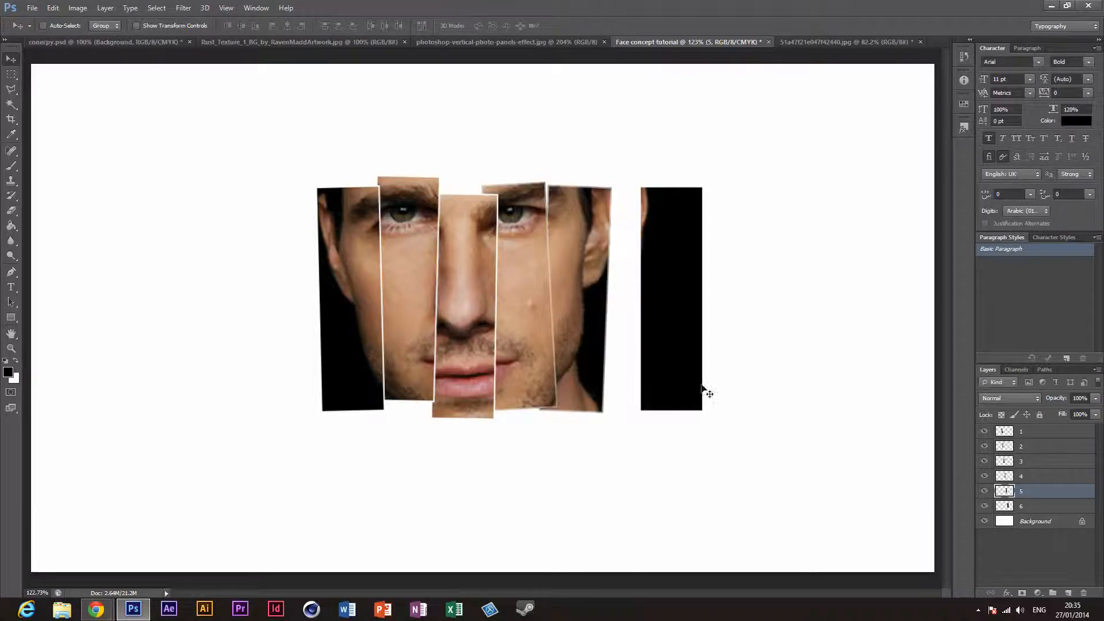
# Step: Move panel layer 6 left and slightly down behind panel 5, rotate it 4.32°, and compare the arrangement with the reference image
pyautogui.click(1045, 506)
pyautogui.moveTo(675, 343); pyautogui.dragTo(649, 343)
pyautogui.click(523, 42)
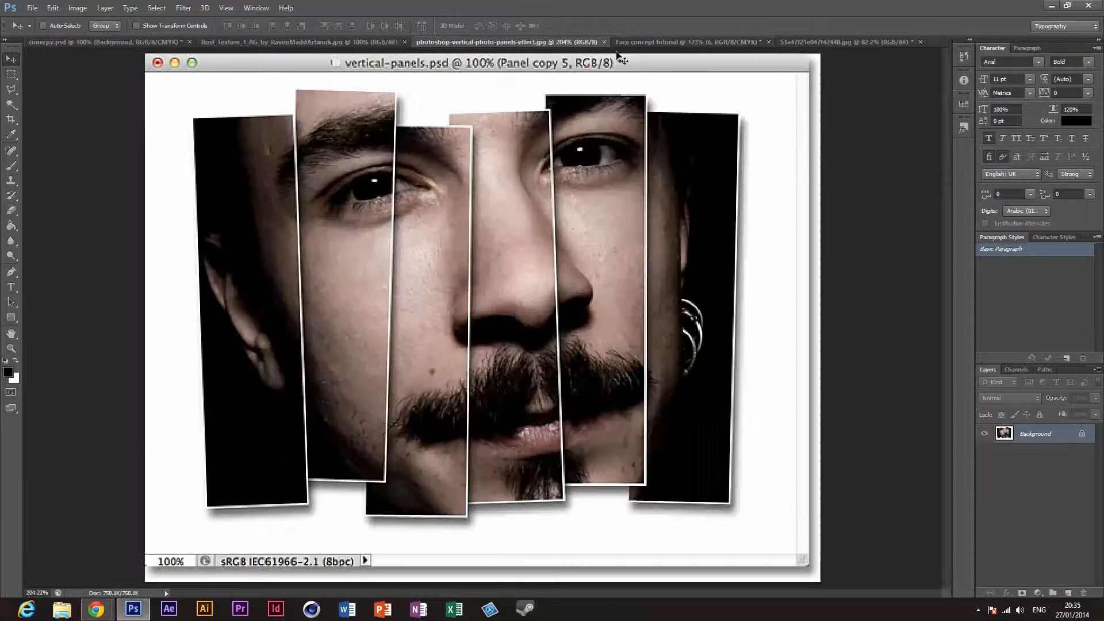
pyautogui.click(685, 42)
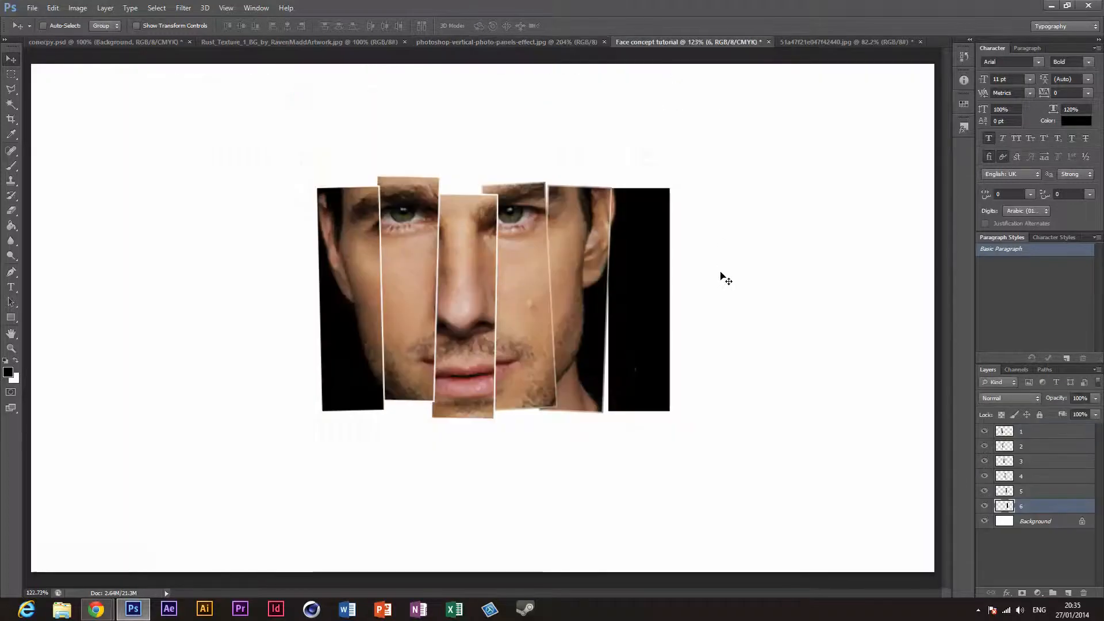
pyautogui.hotkey('ctrl', 't')
pyautogui.moveTo(684, 419)
pyautogui.mouseDown()
pyautogui.moveTo(698, 414)
pyautogui.moveTo(675, 416)
pyautogui.mouseUp()
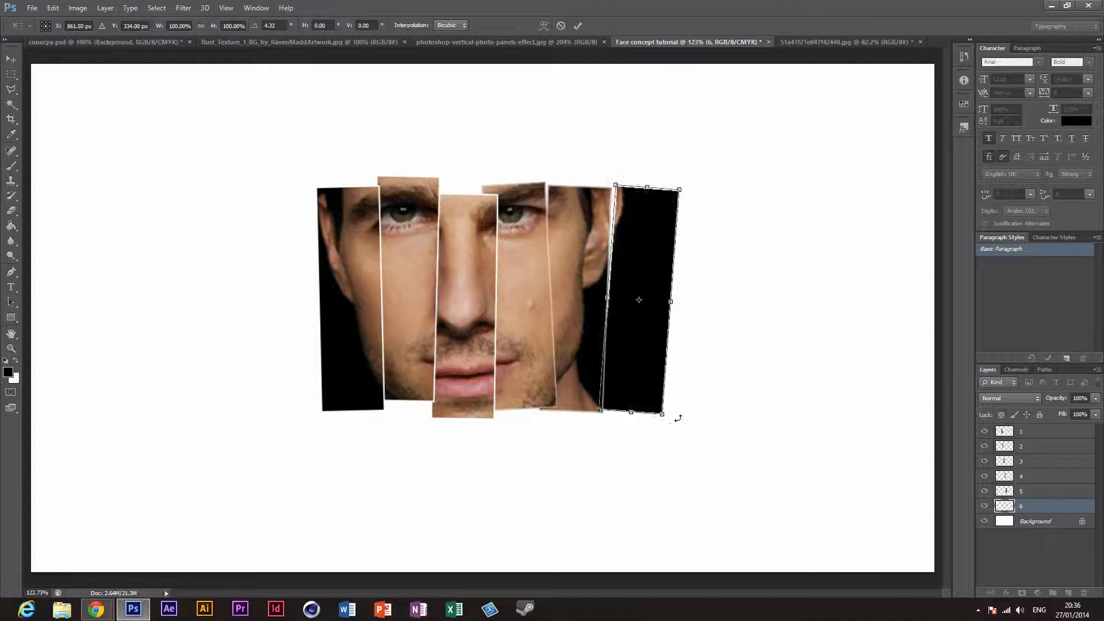
pyautogui.moveTo(628, 374); pyautogui.dragTo(638, 374)
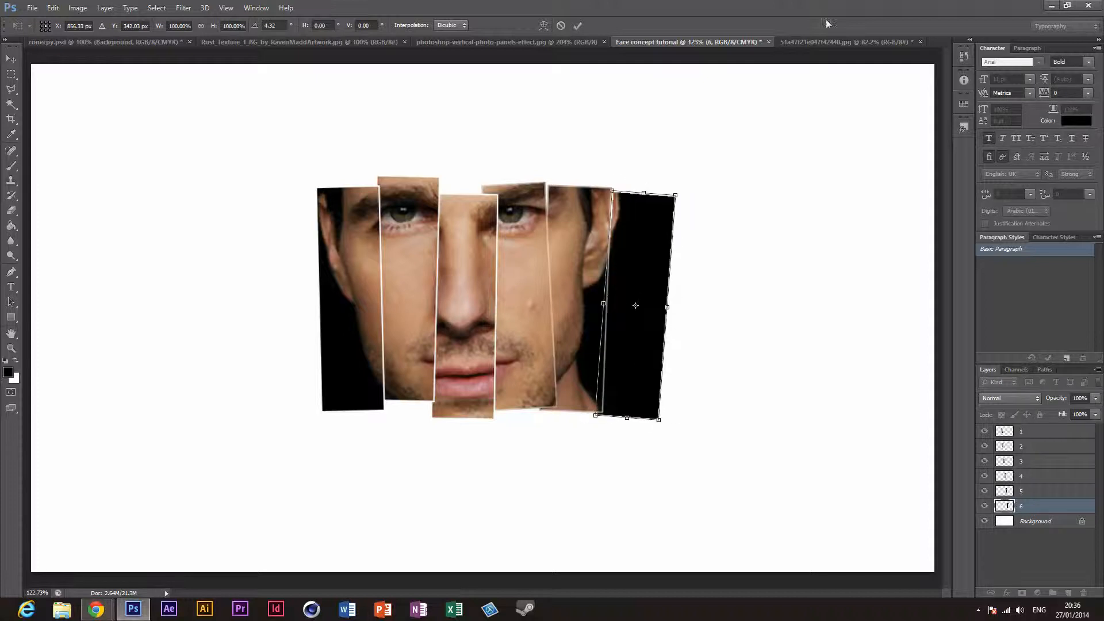
pyautogui.click(578, 26)
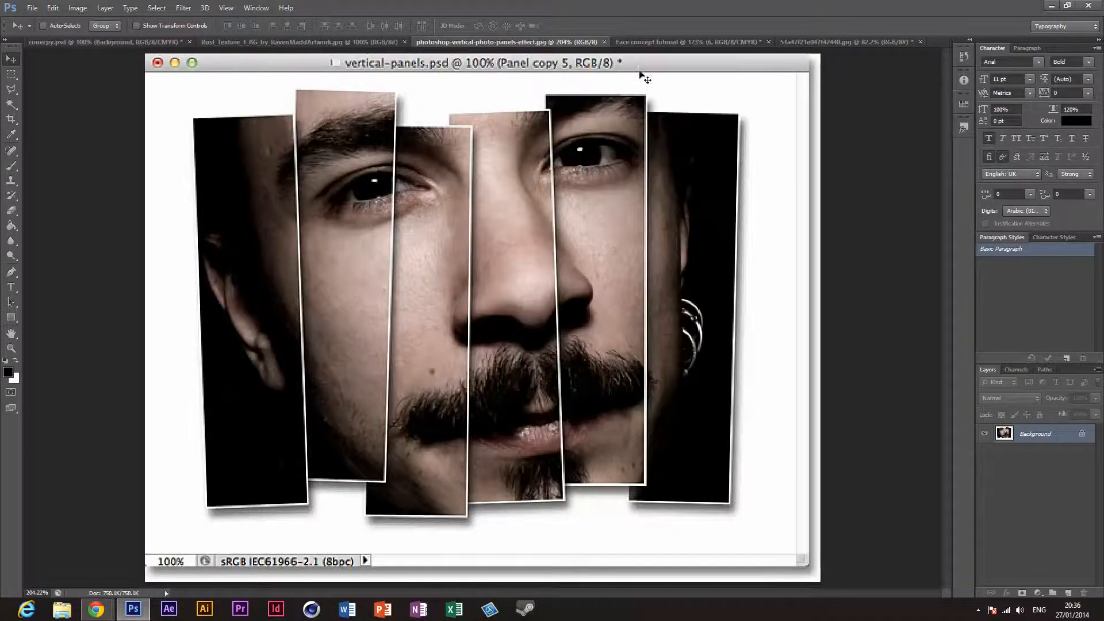
pyautogui.click(655, 42)
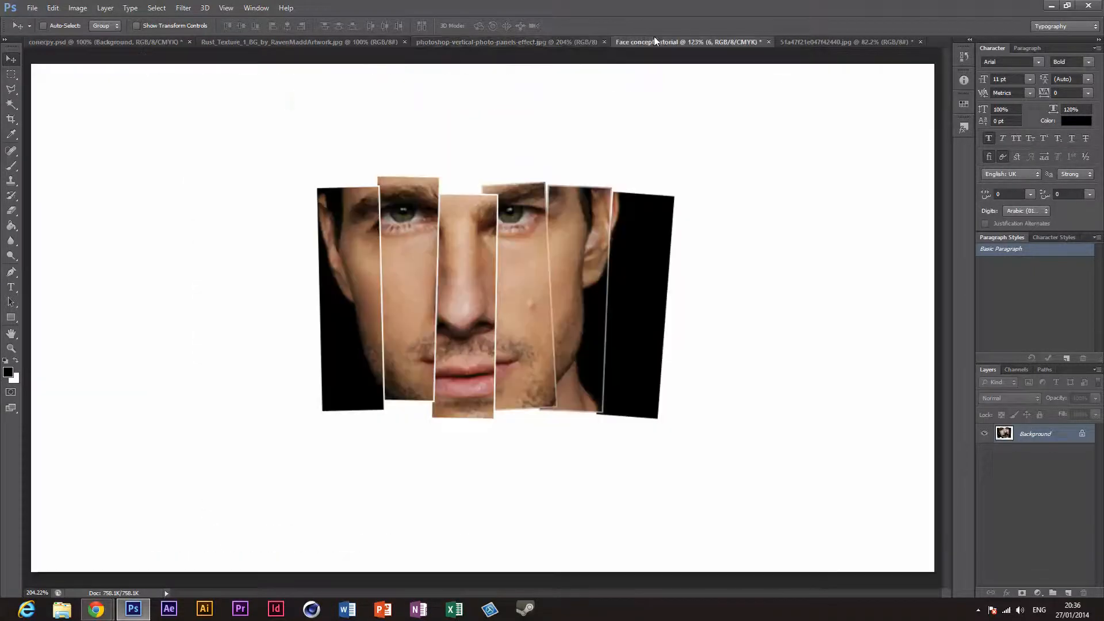
pyautogui.click(536, 40)
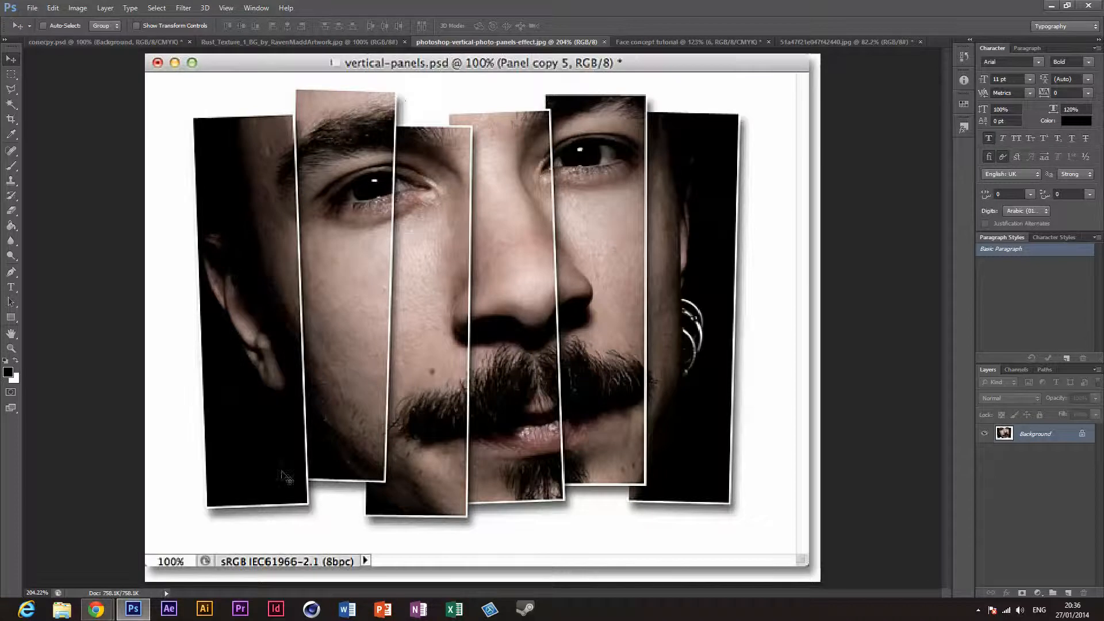
# Step: Add a drop shadow with 15% spread and 6 px size to panel layer 1 of the face document
pyautogui.click(676, 40)
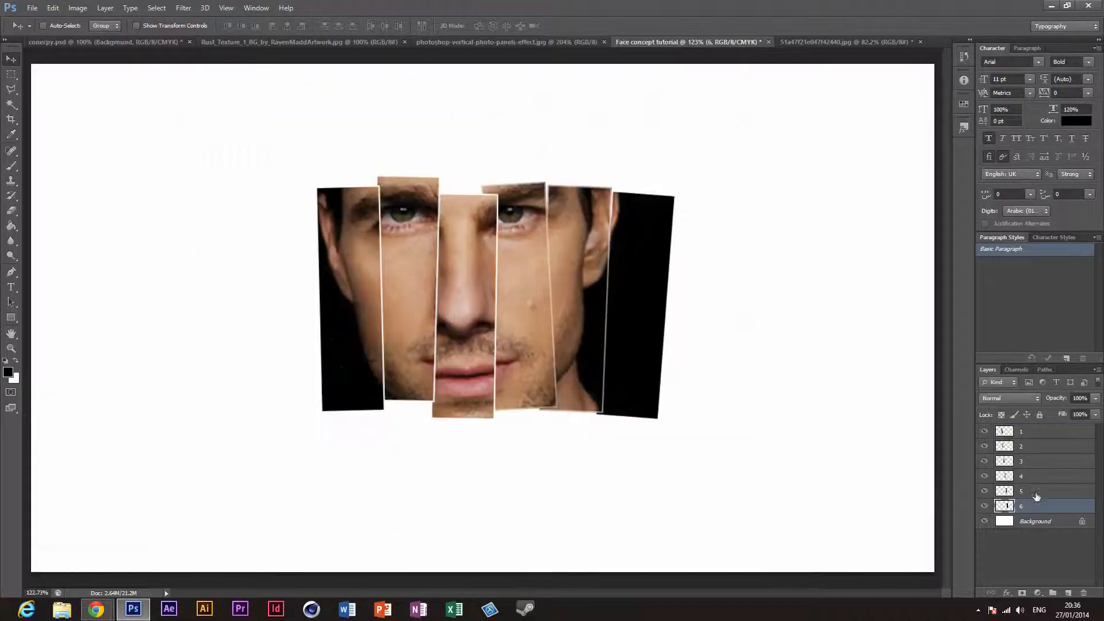
pyautogui.click(1048, 433)
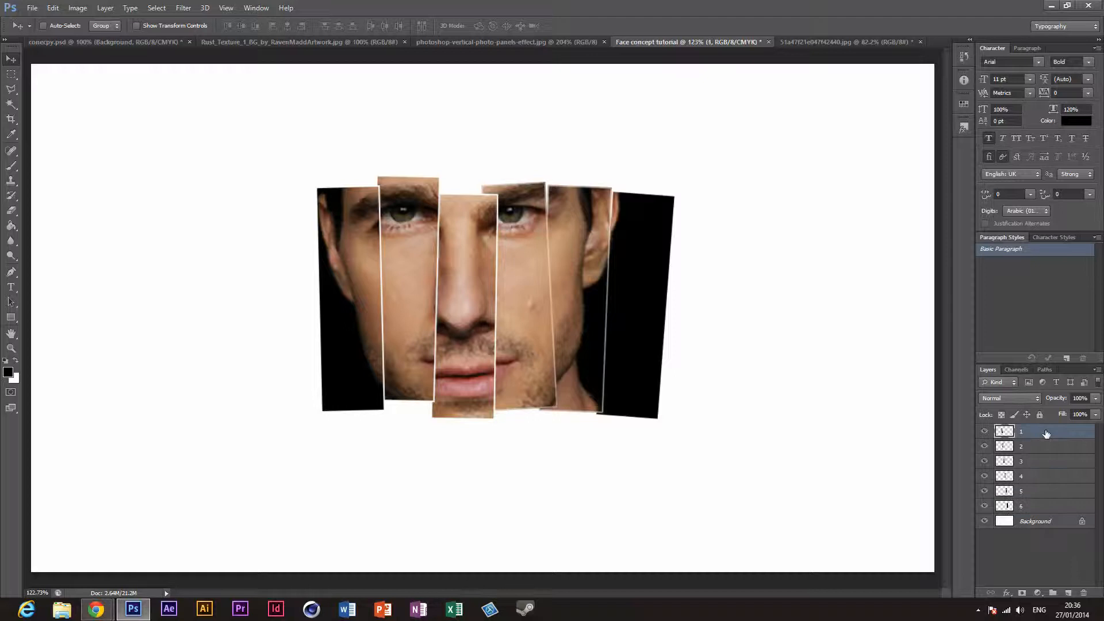
pyautogui.click(1006, 593)
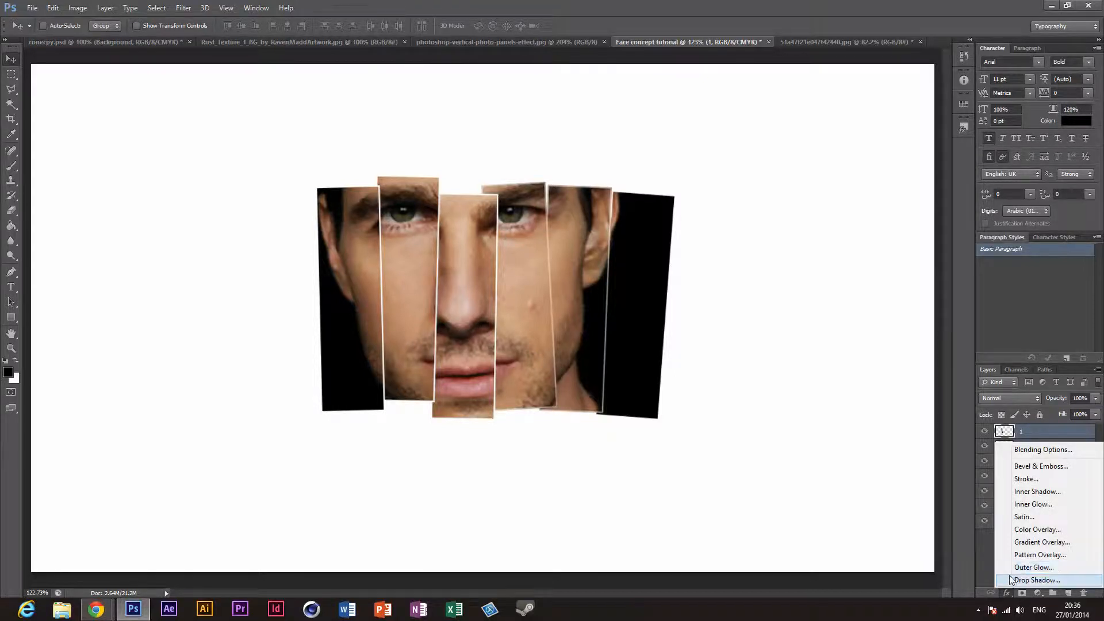
pyautogui.click(1014, 580)
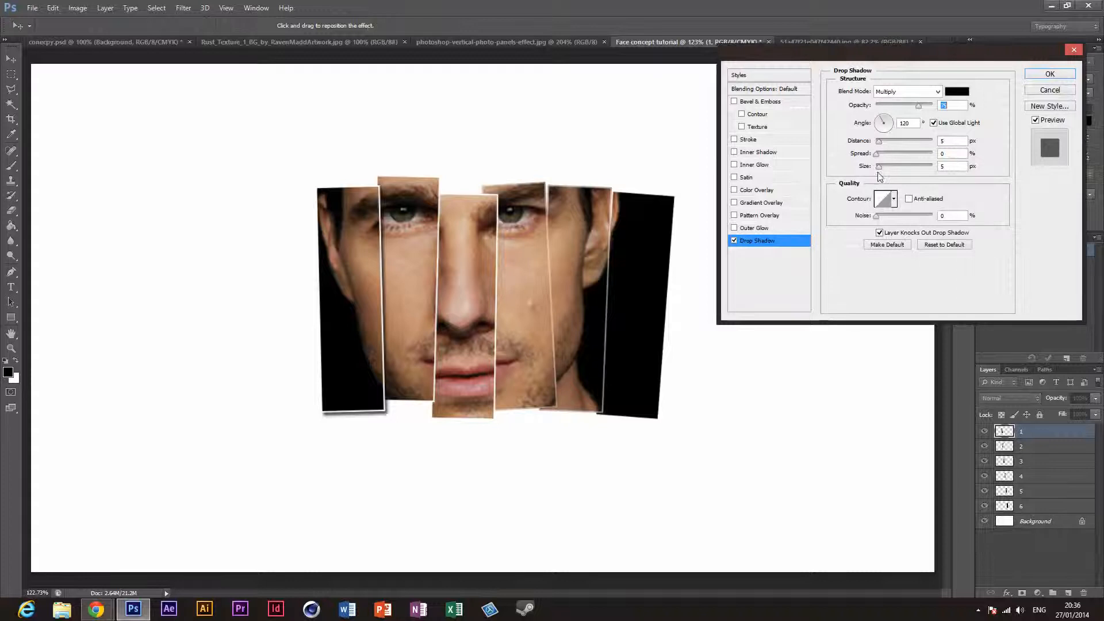
pyautogui.moveTo(879, 168)
pyautogui.mouseDown()
pyautogui.moveTo(883, 142)
pyautogui.moveTo(897, 145)
pyautogui.moveTo(879, 144)
pyautogui.moveTo(886, 157)
pyautogui.mouseUp()
pyautogui.press('Return')
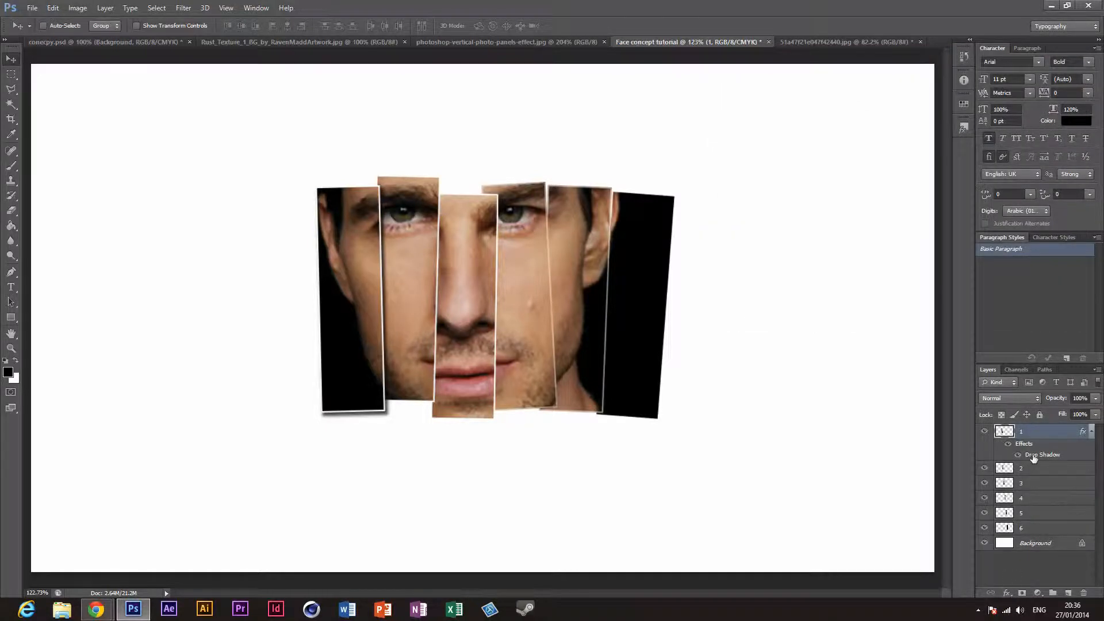
# Step: Set layer 1's drop shadow to 60% opacity with a 120° angle
pyautogui.doubleClick(1041, 436)
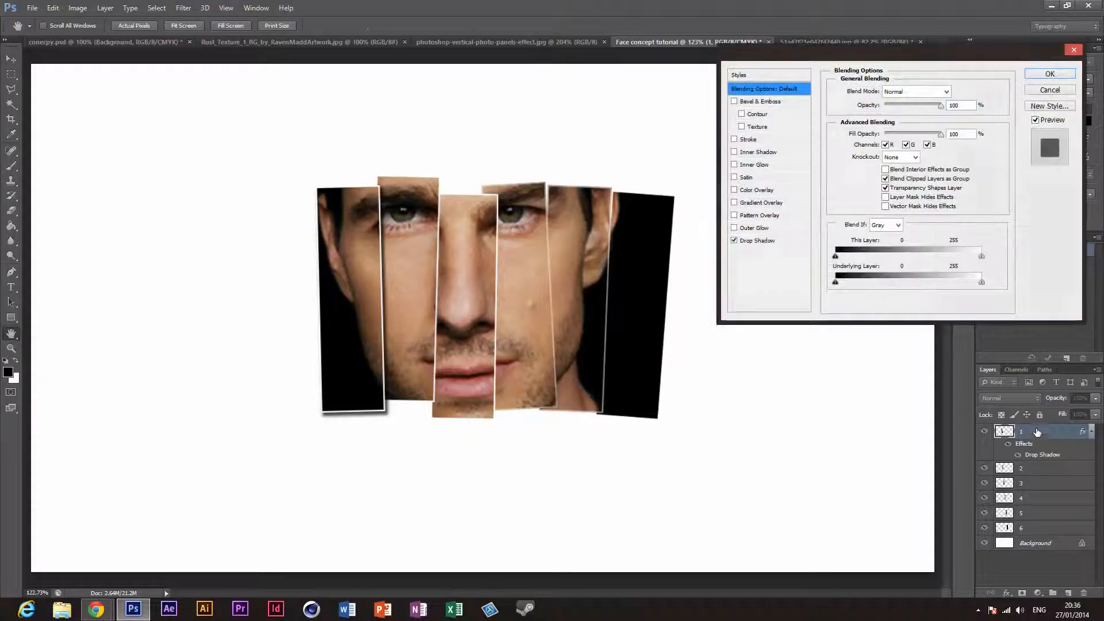
pyautogui.click(770, 242)
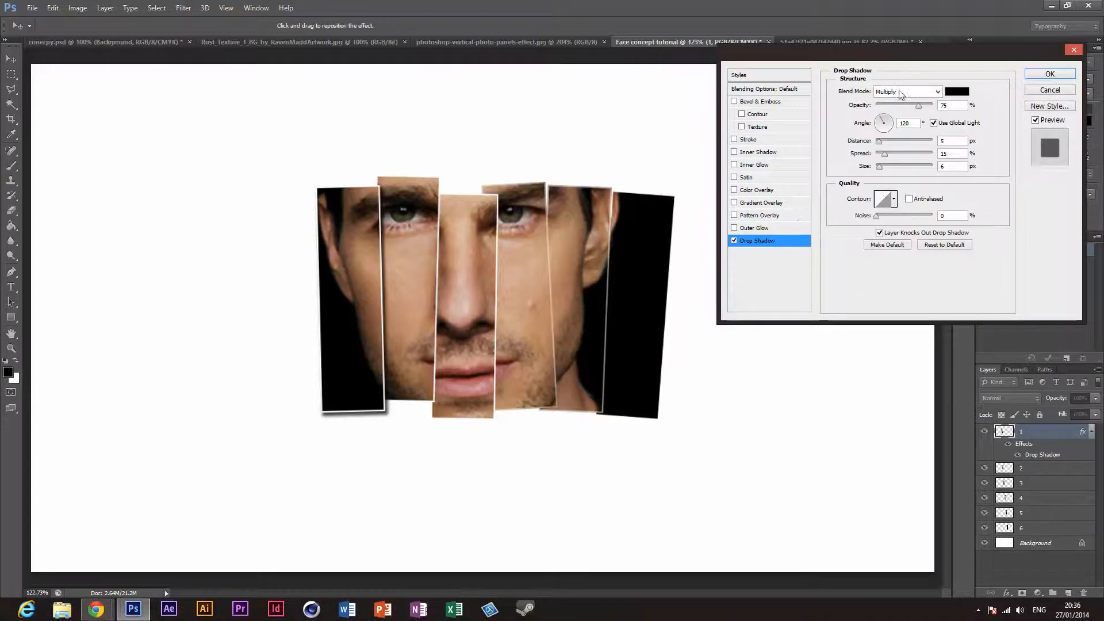
pyautogui.moveTo(919, 105)
pyautogui.mouseDown()
pyautogui.moveTo(932, 109)
pyautogui.moveTo(903, 138)
pyautogui.moveTo(911, 111)
pyautogui.mouseUp()
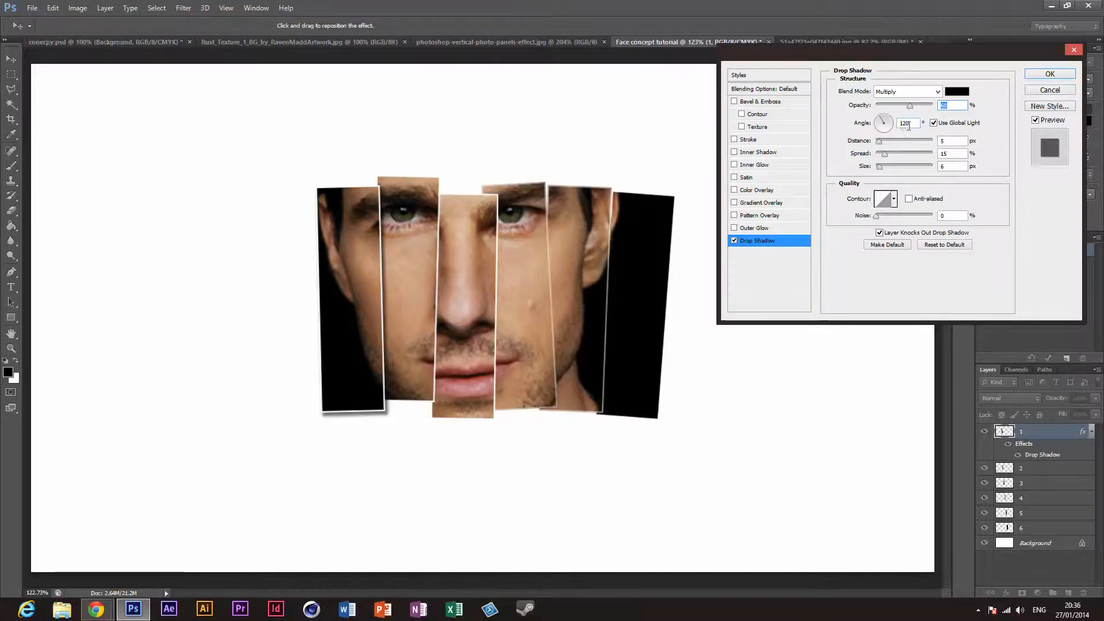
pyautogui.doubleClick(908, 123)
pyautogui.moveTo(883, 120); pyautogui.dragTo(890, 131)
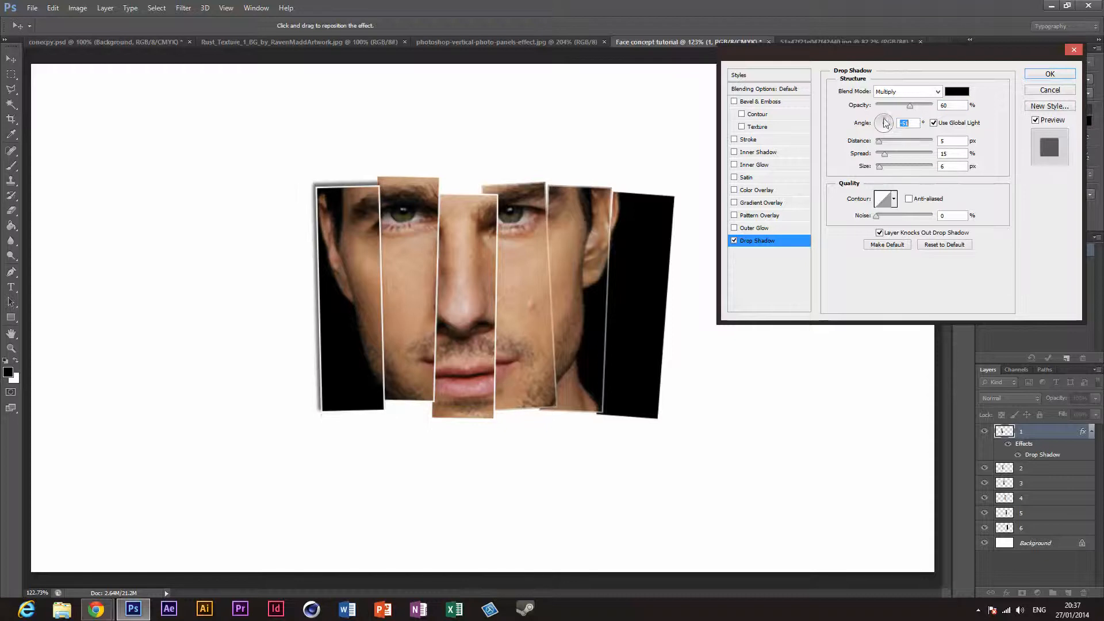
pyautogui.write('120')
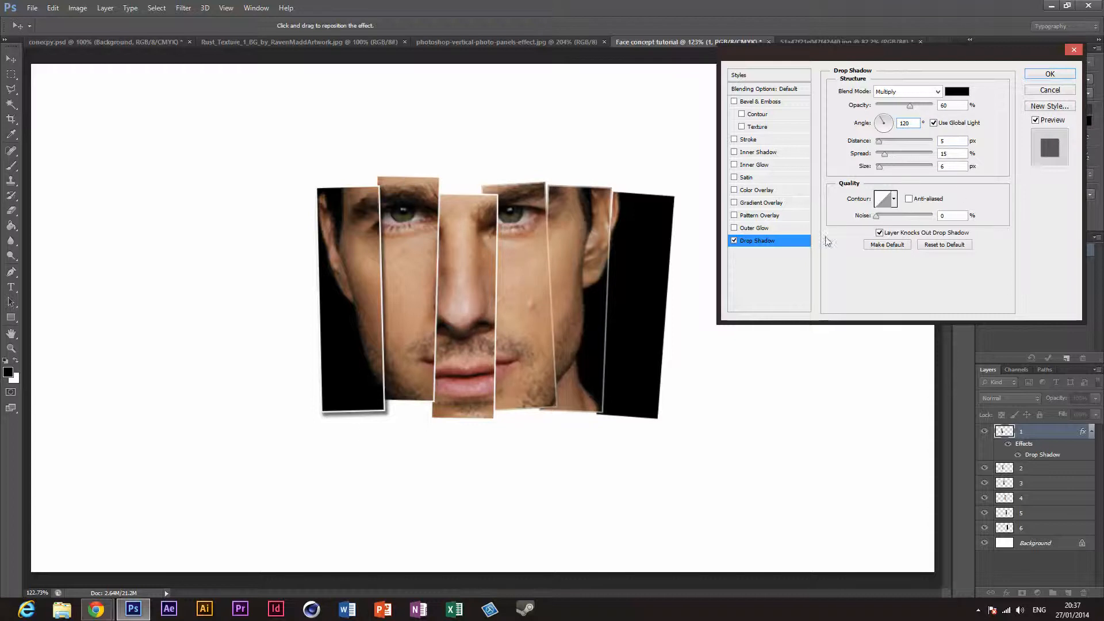
pyautogui.click(1051, 75)
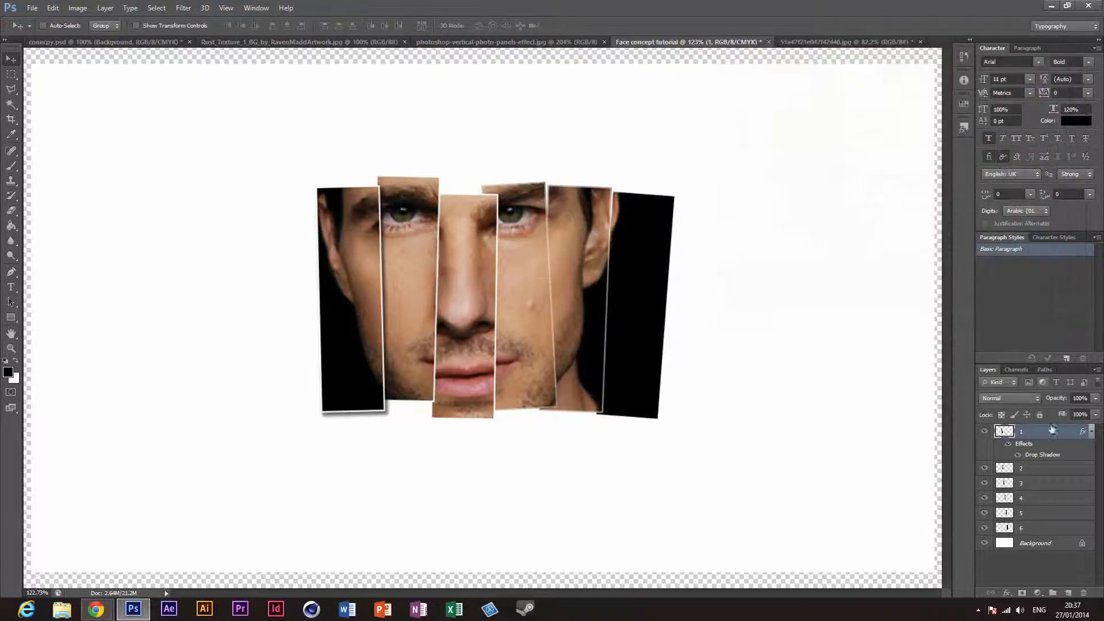
# Step: Copy the layer style of layer 1 and paste it onto layers 2 through 6
pyautogui.rightClick(1056, 432)
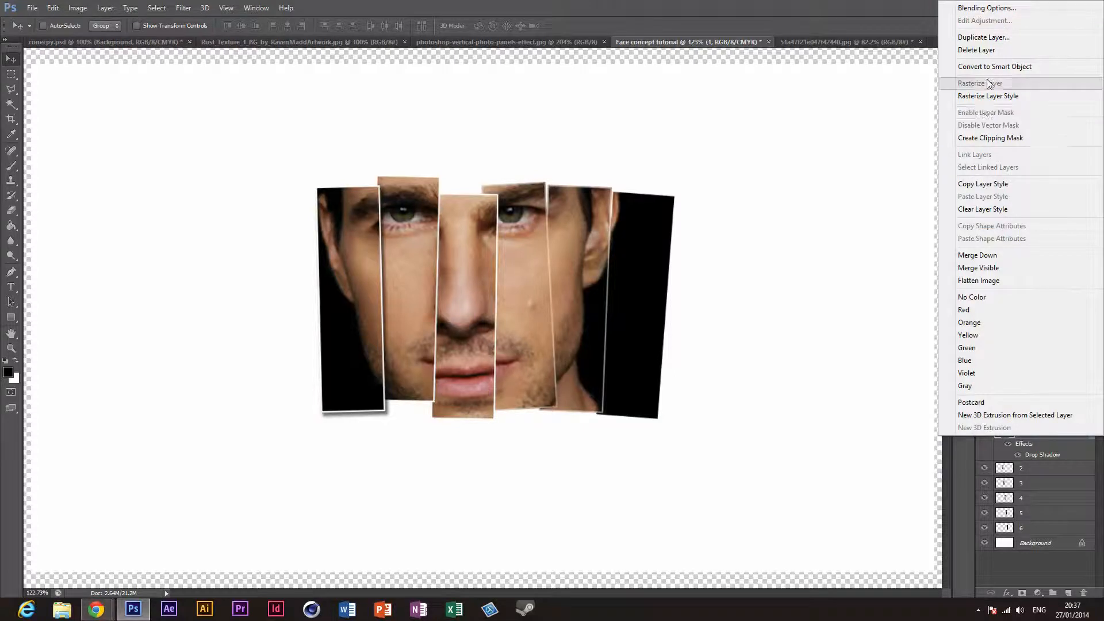
pyautogui.click(998, 184)
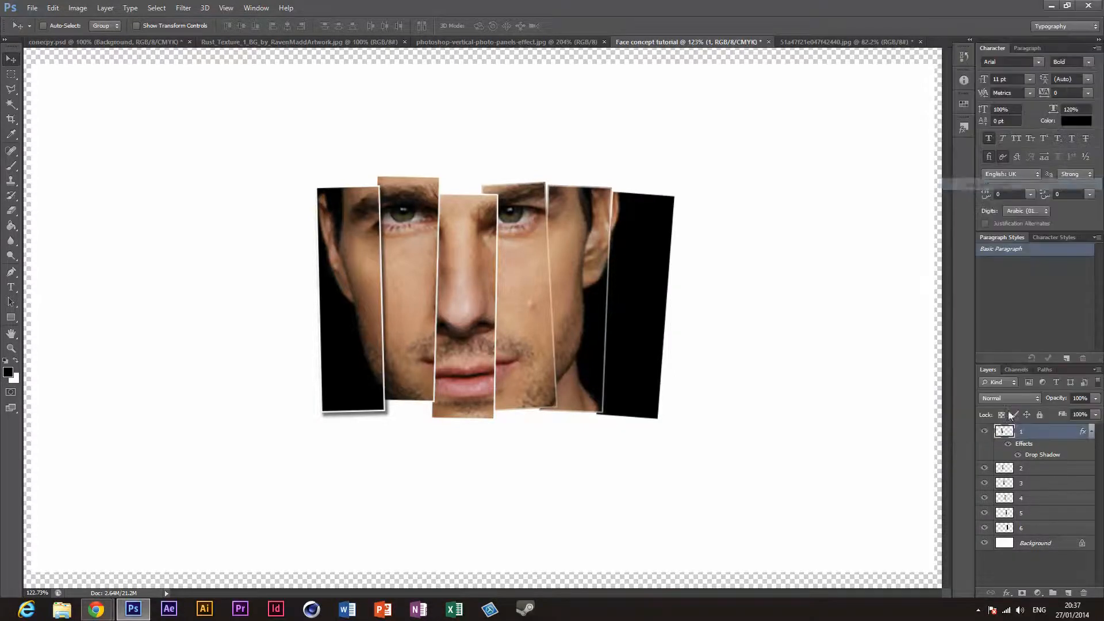
pyautogui.click(1060, 472)
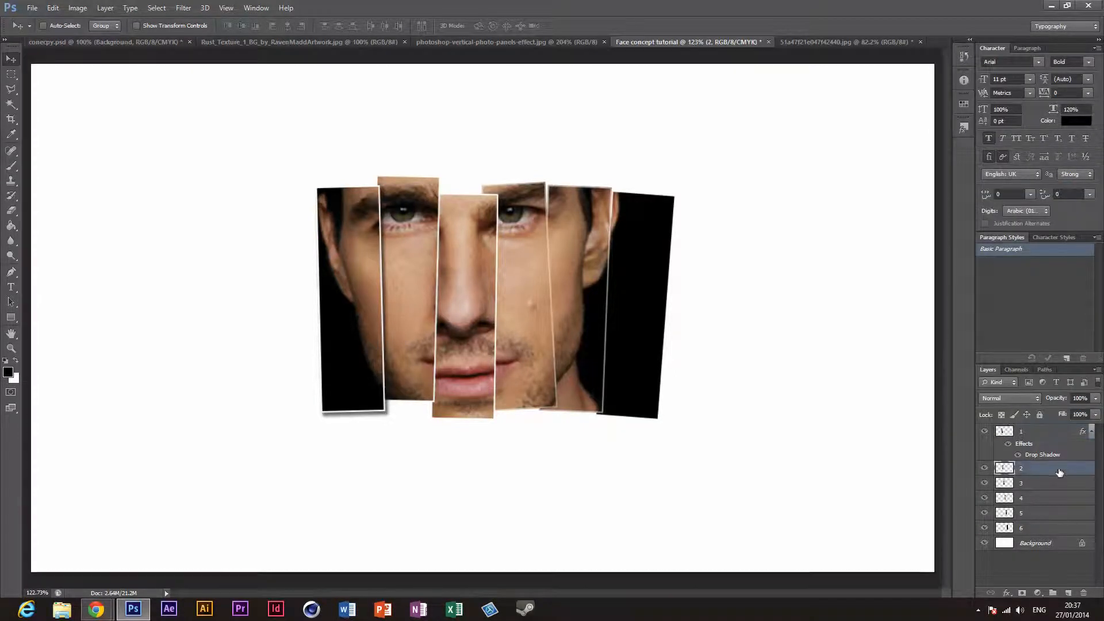
pyautogui.keyDown('shift'); pyautogui.click(1056, 531); pyautogui.keyUp('shift')
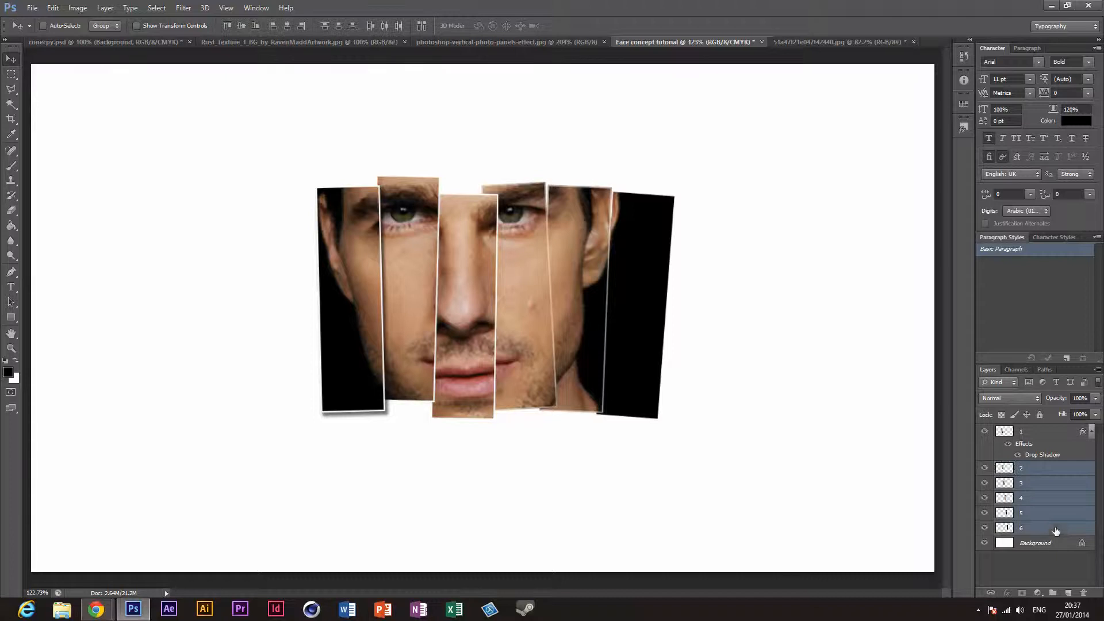
pyautogui.rightClick(1040, 473)
pyautogui.click(997, 229)
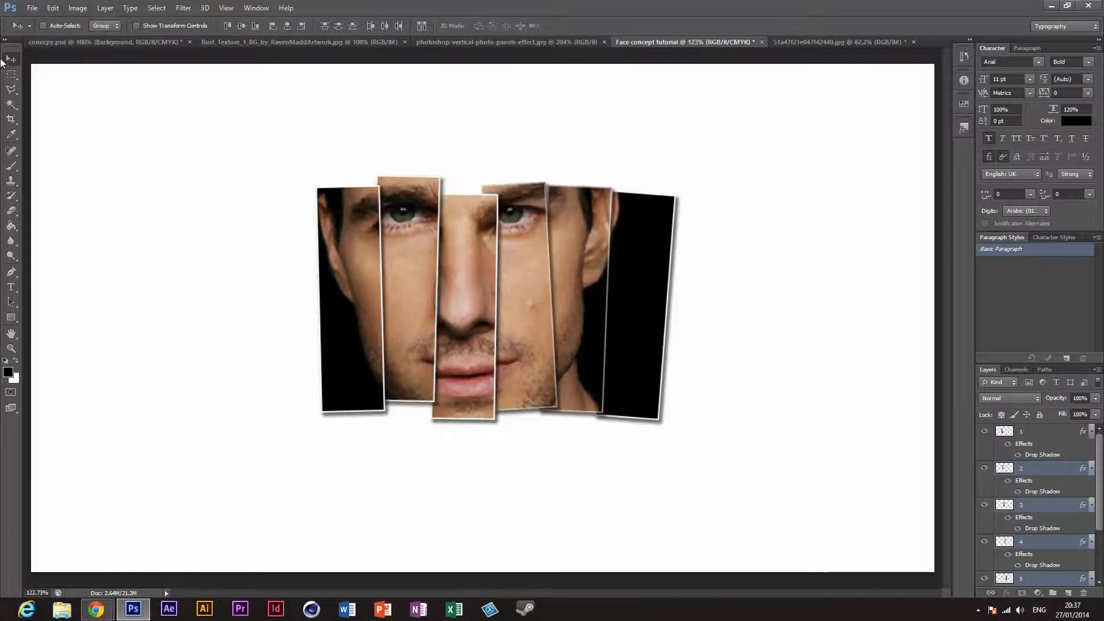
# Step: Collapse the effects lists of all six panel layers
pyautogui.click(1092, 468)
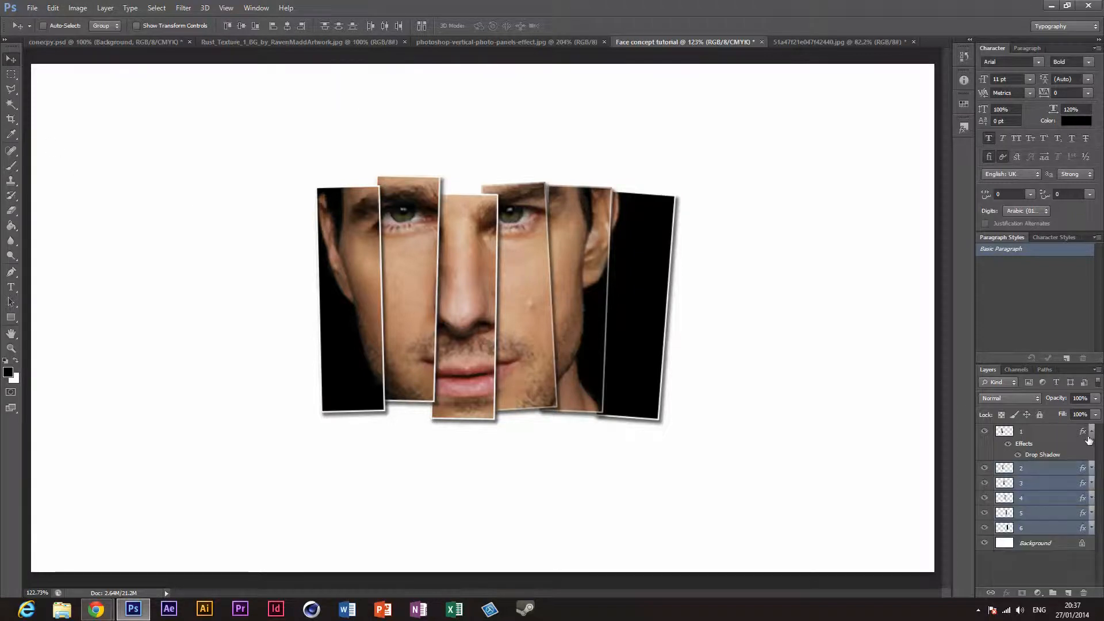
pyautogui.click(1091, 433)
pyautogui.click(1072, 611)
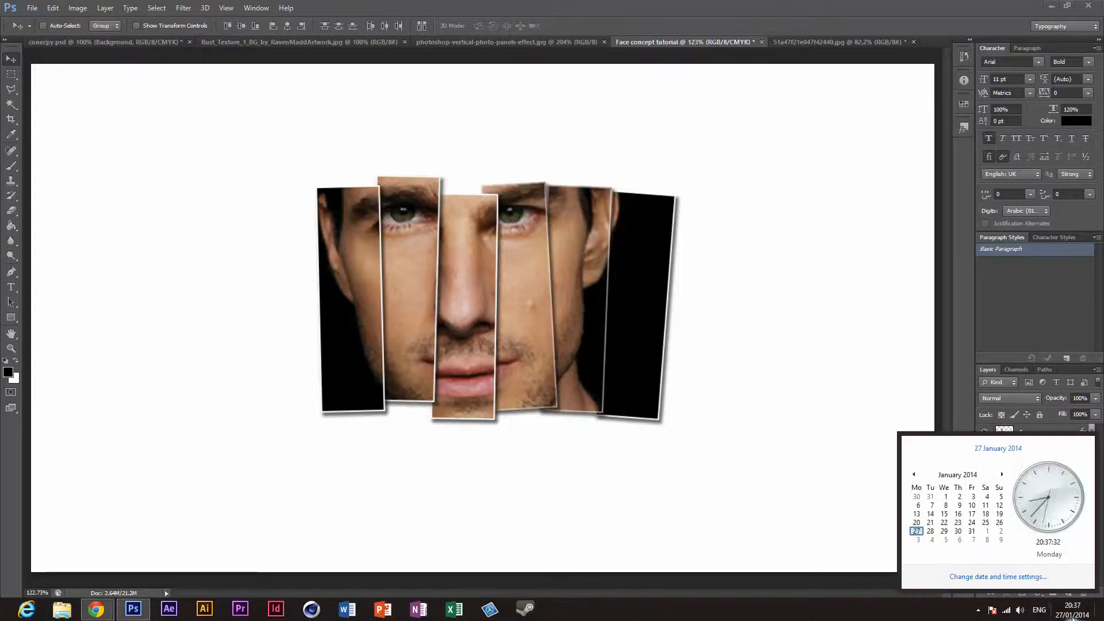
pyautogui.click(1072, 616)
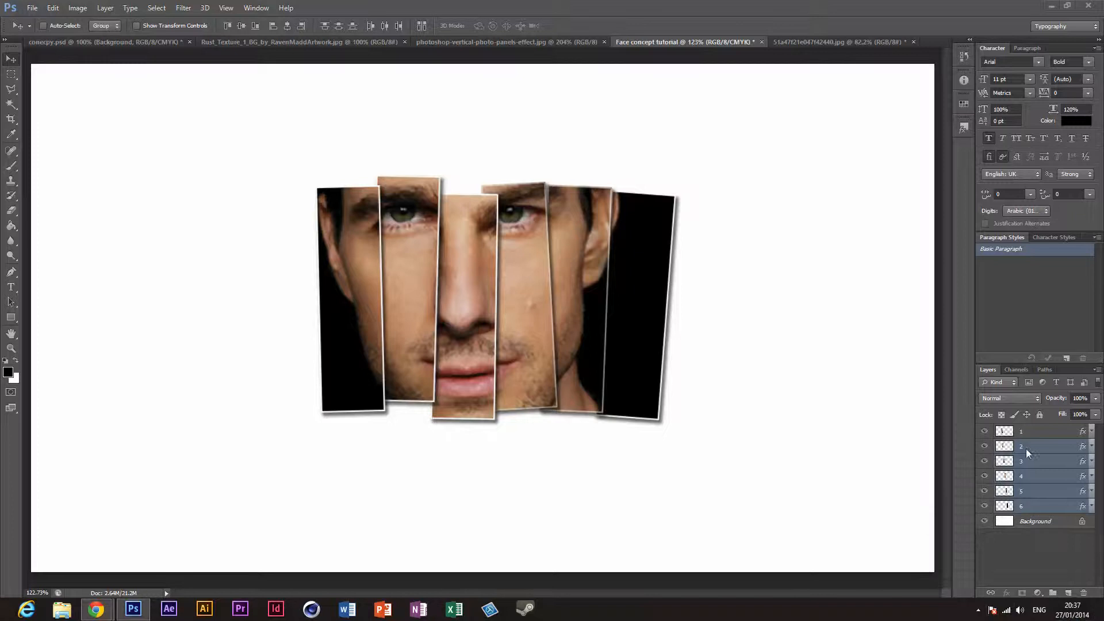
# Step: Scale panel layers 1 to 6 together to about 173.6% and centre the group on the canvas
pyautogui.click(1034, 436)
pyautogui.click(1043, 436)
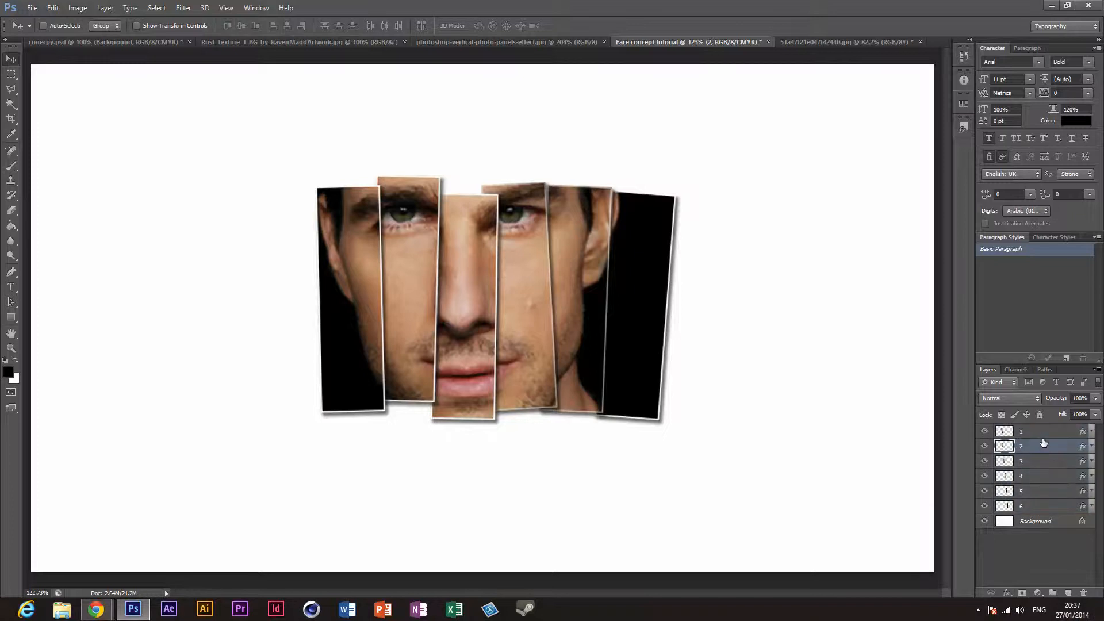
pyautogui.keyDown('shift'); pyautogui.click(1060, 506); pyautogui.keyUp('shift')
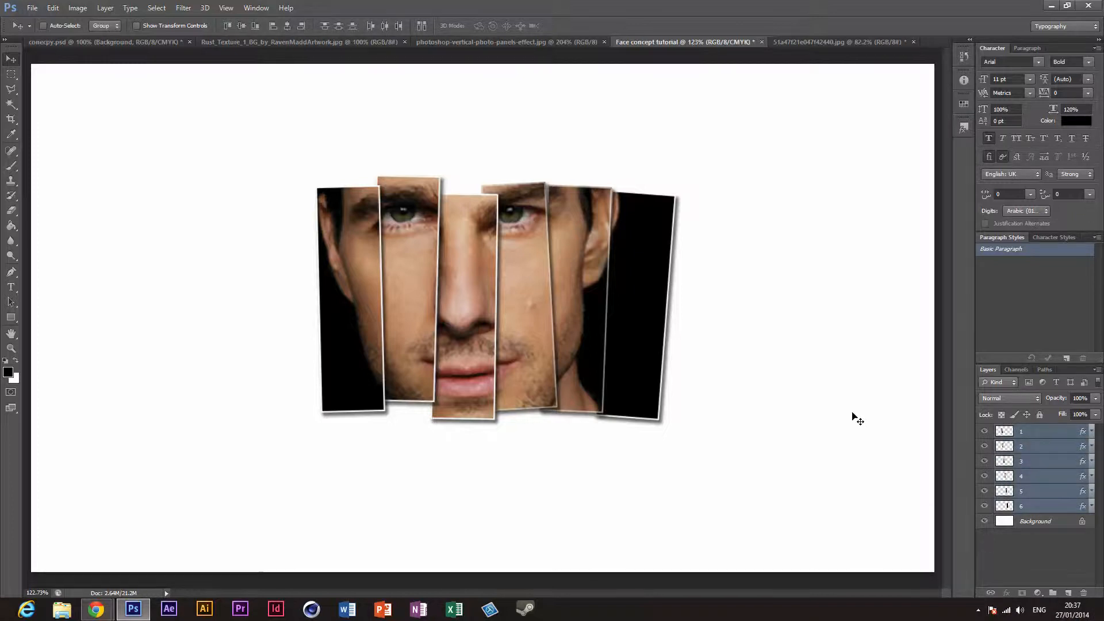
pyautogui.hotkey('ctrl', 't')
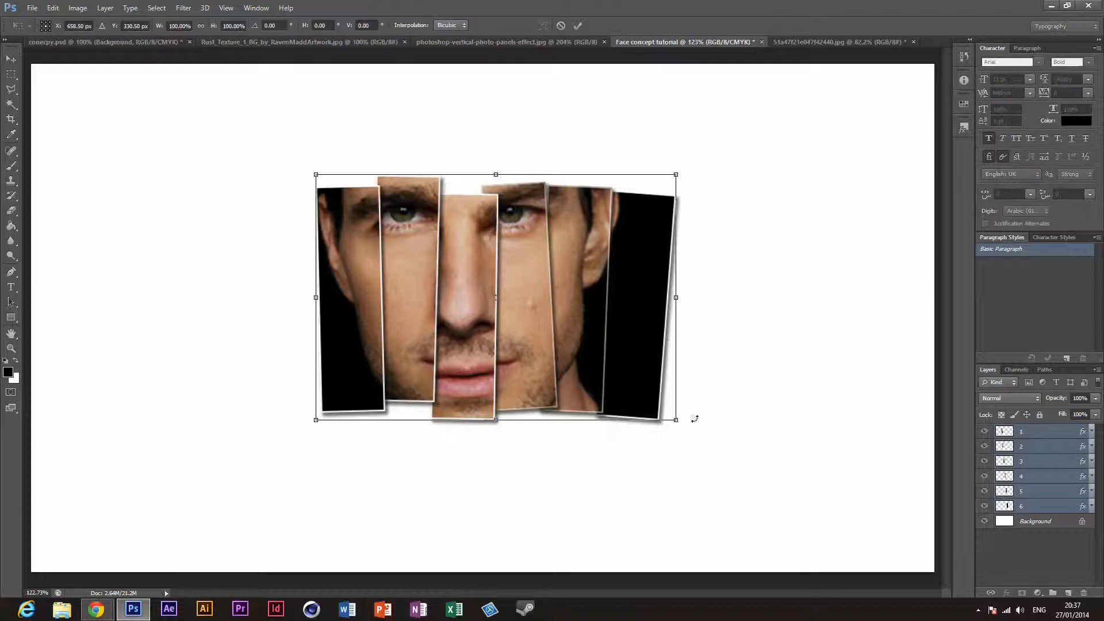
pyautogui.moveTo(697, 441); pyautogui.dragTo(853, 541)
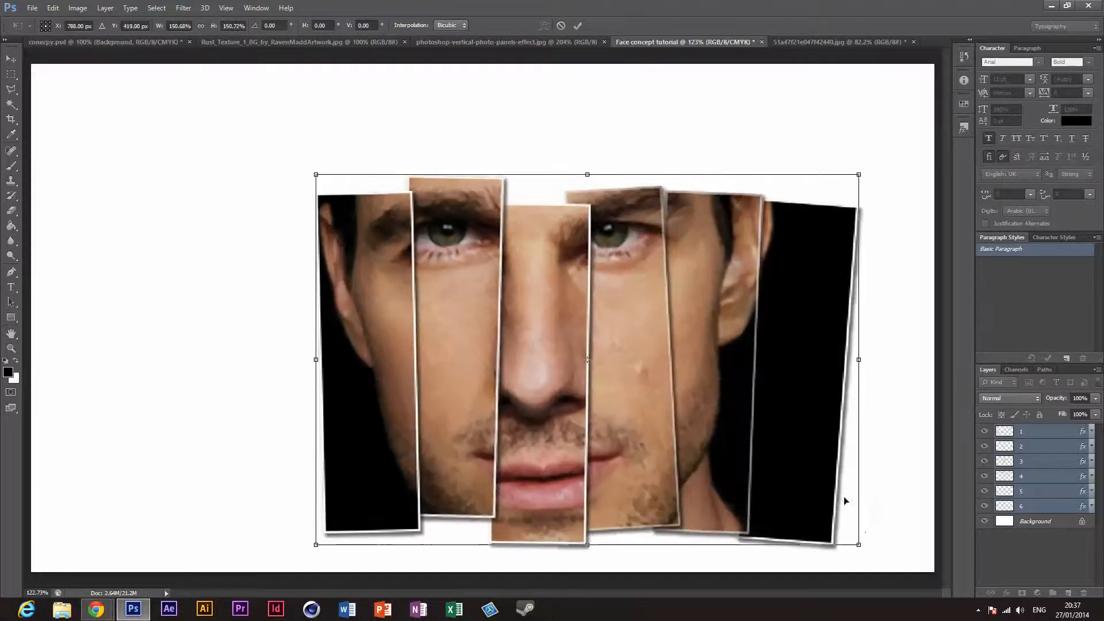
pyautogui.moveTo(816, 478); pyautogui.dragTo(653, 410)
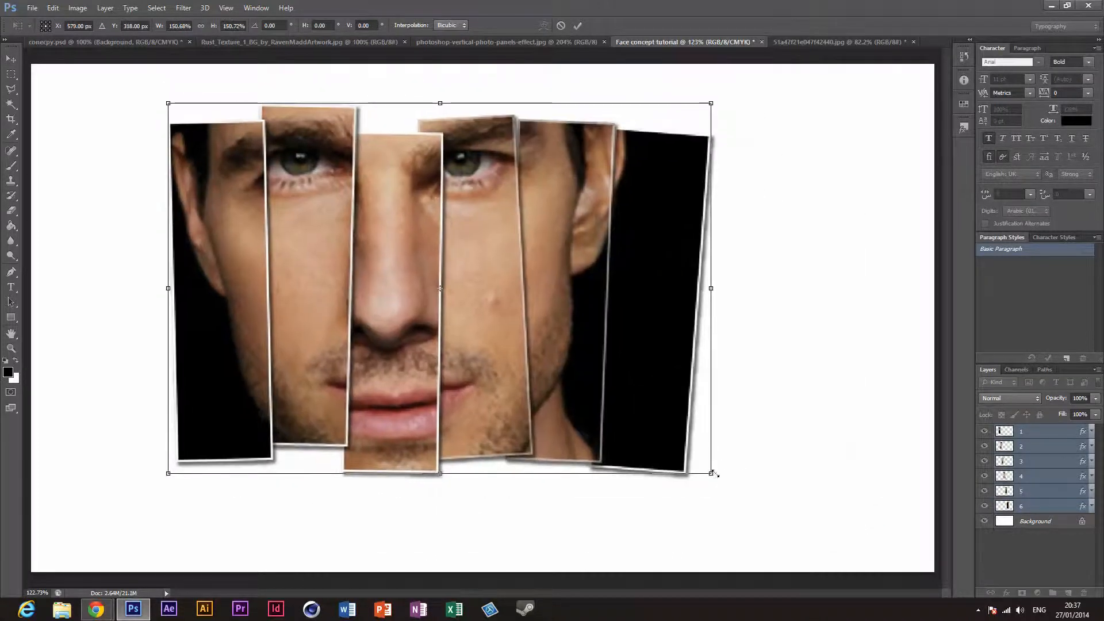
pyautogui.moveTo(713, 474)
pyautogui.mouseDown()
pyautogui.moveTo(775, 490)
pyautogui.moveTo(723, 456)
pyautogui.mouseUp()
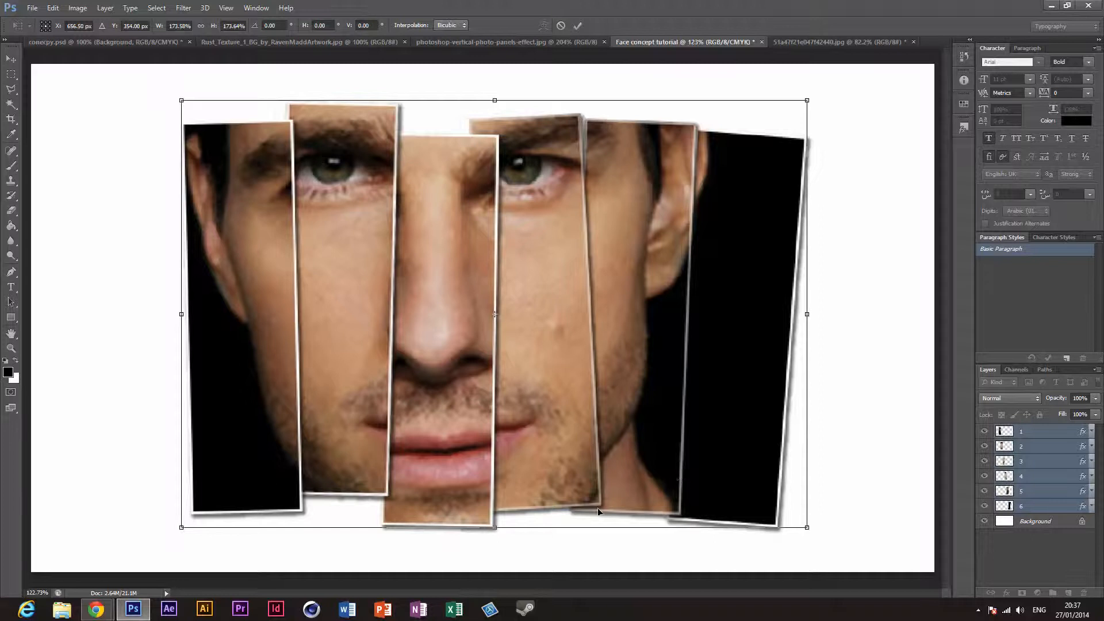
pyautogui.press('Return')
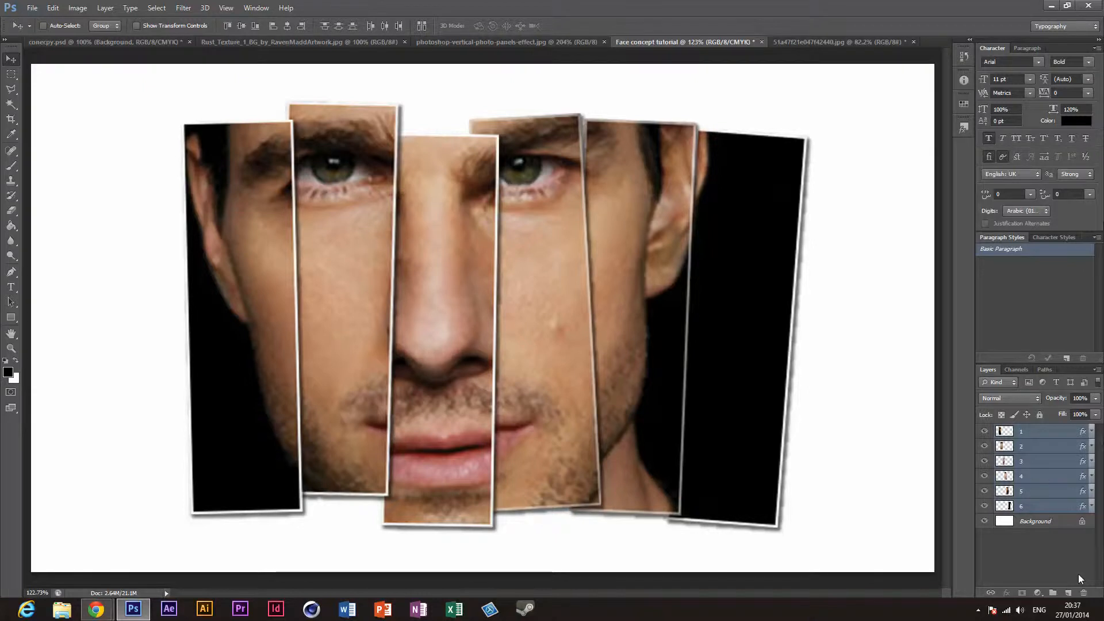
# Step: Nudge panel layers 5 and 6 slightly left to tighten their overlap with the neighbouring panels
pyautogui.click(1040, 490)
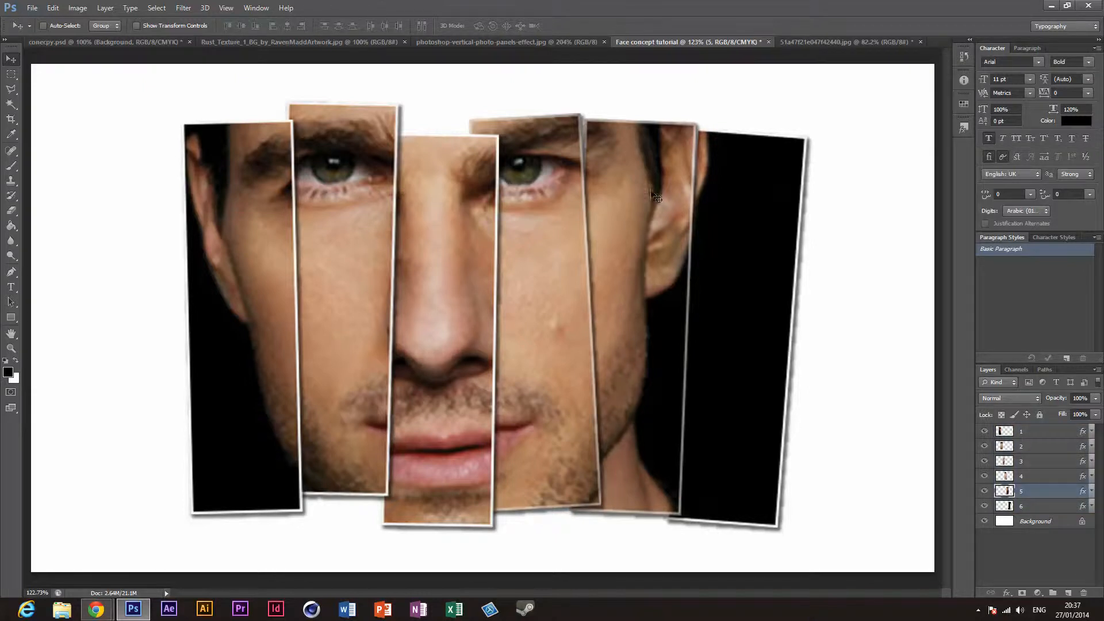
pyautogui.moveTo(651, 196); pyautogui.dragTo(643, 191)
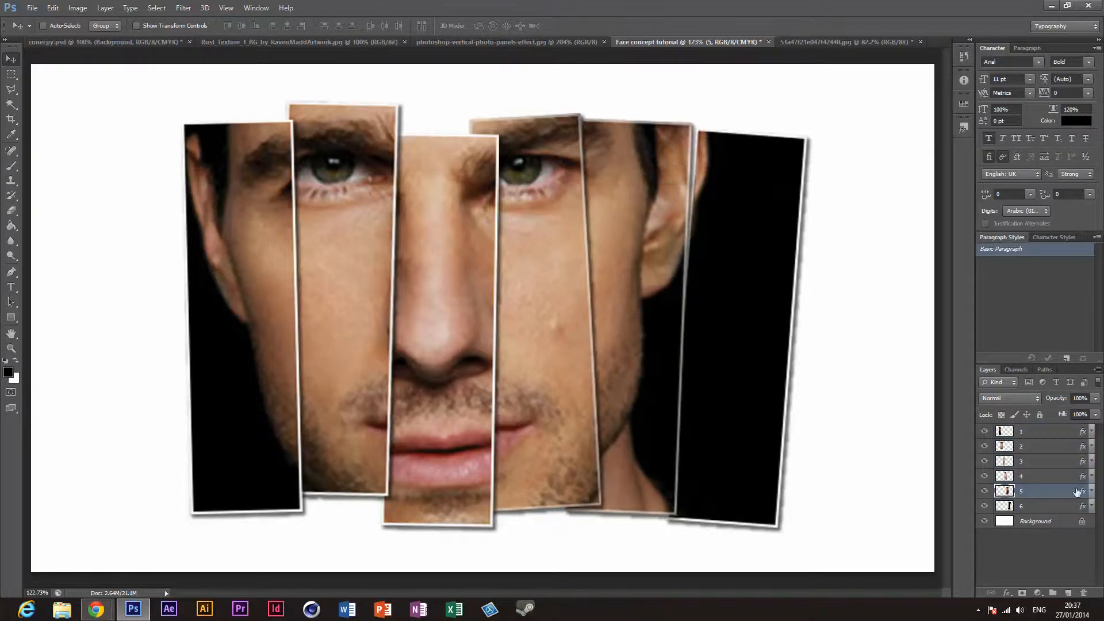
pyautogui.click(1061, 509)
pyautogui.moveTo(777, 420); pyautogui.dragTo(765, 408)
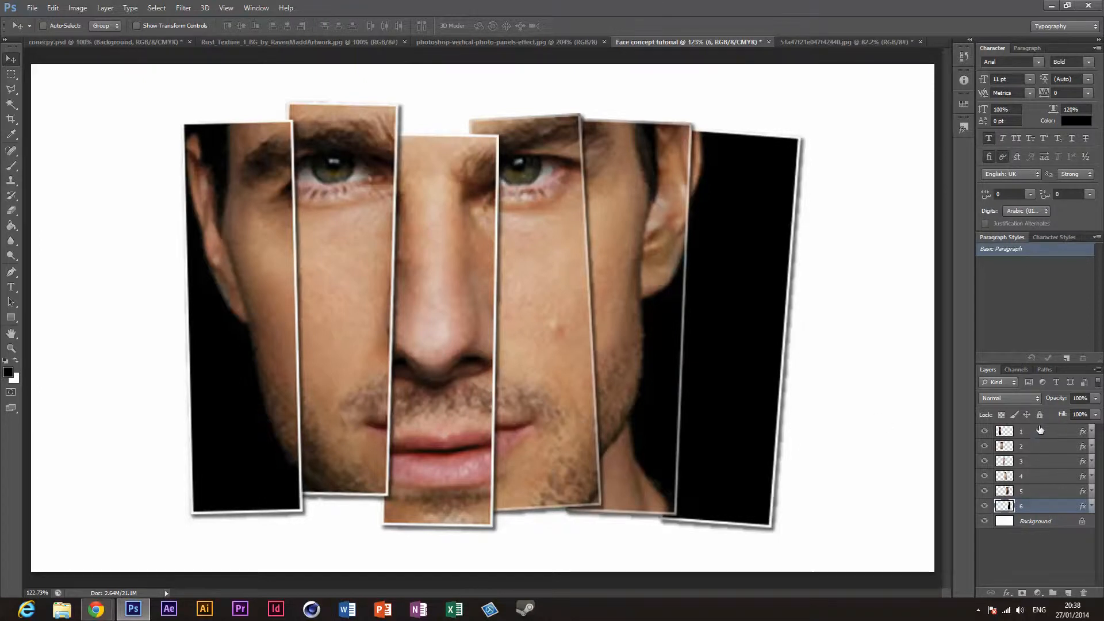
# Step: Clear the layer styles from all six panels to compare the look without shadows, and undo the clearing
pyautogui.keyDown('shift'); pyautogui.click(1078, 433); pyautogui.keyUp('shift')
pyautogui.rightClick(1079, 432)
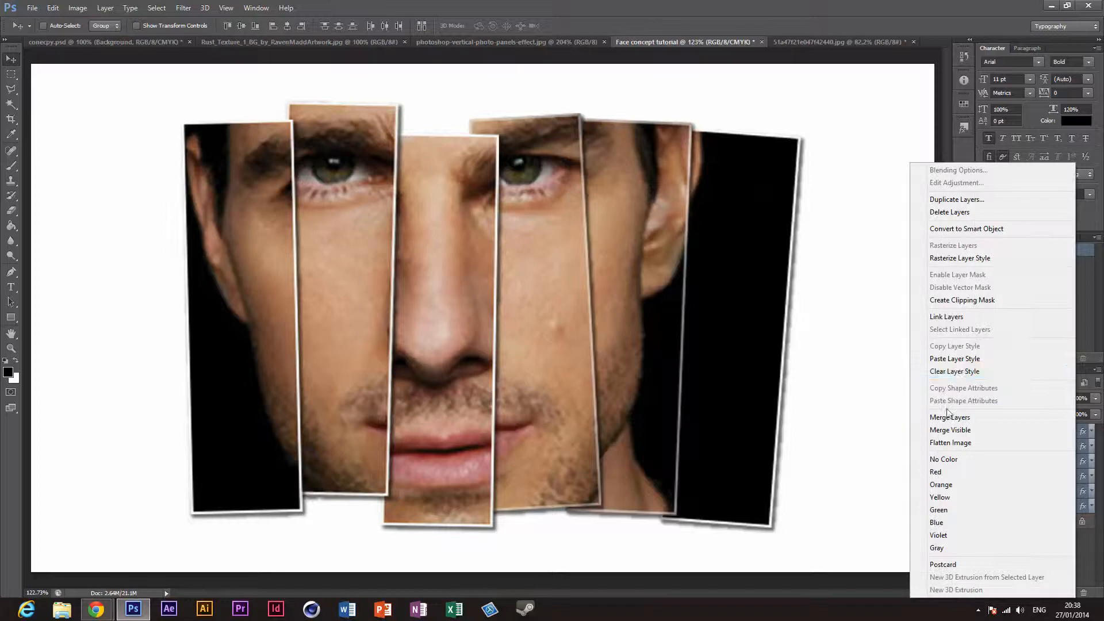
pyautogui.click(959, 372)
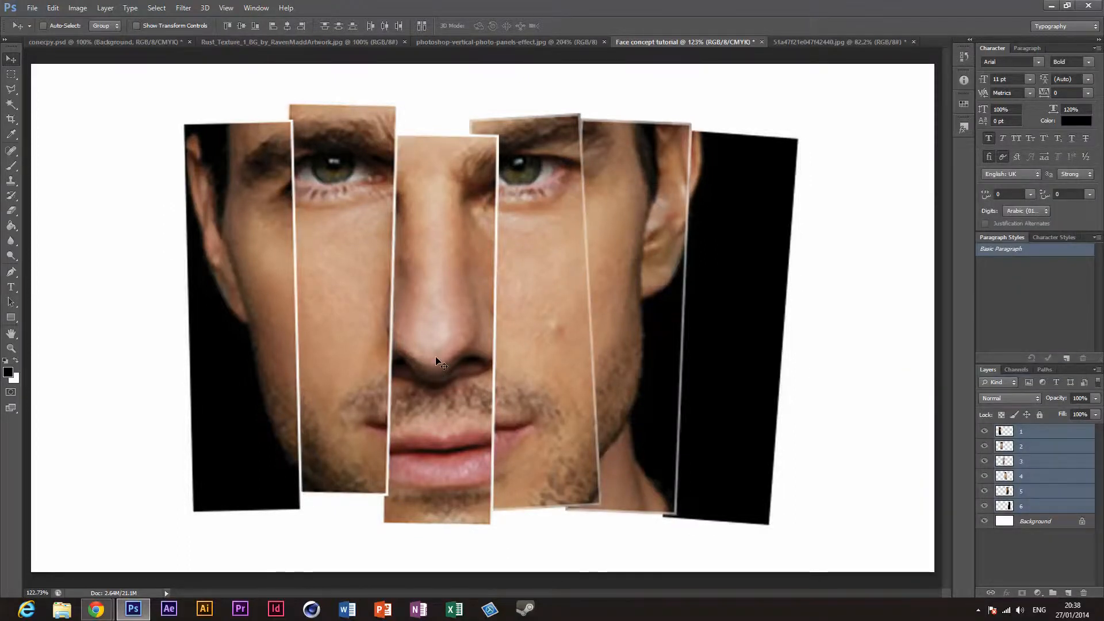
pyautogui.hotkey('ctrl', 'z')
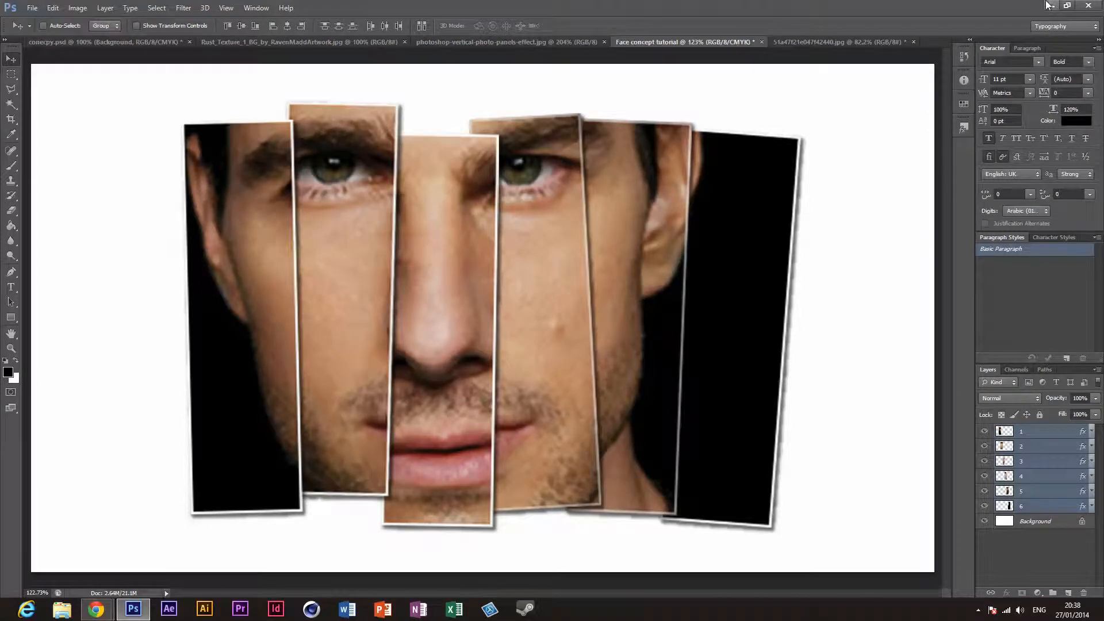
# Step: Switch to the Chrome face image results, preview one photo, close the preview, and minimize the browser to show the desktop
pyautogui.click(1049, 6)
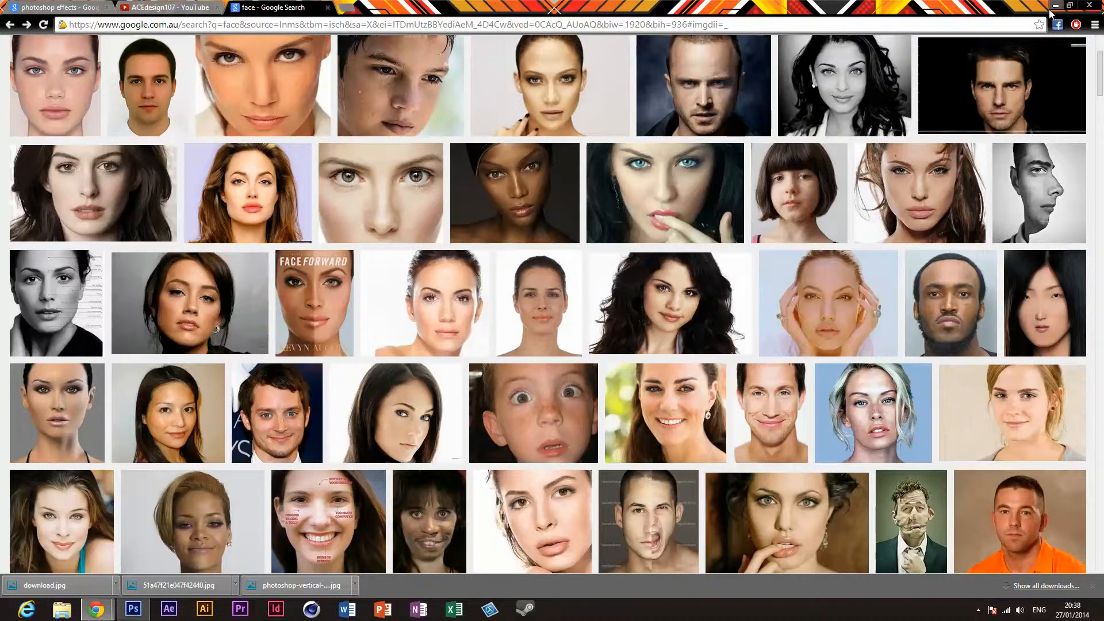
pyautogui.scroll(-2, 880, 167)
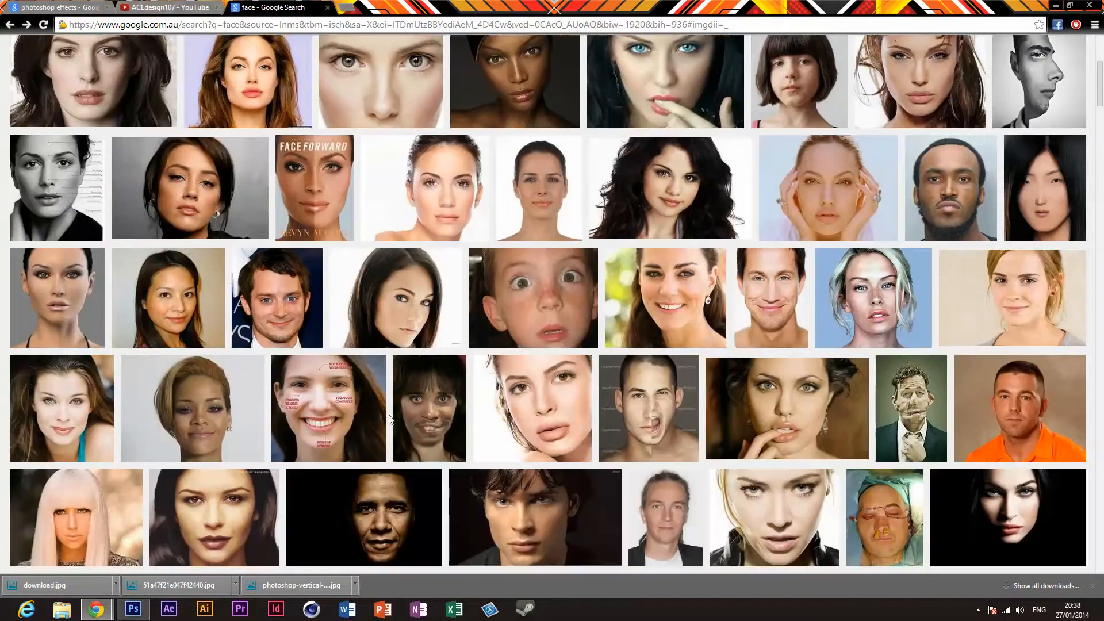
pyautogui.click(414, 416)
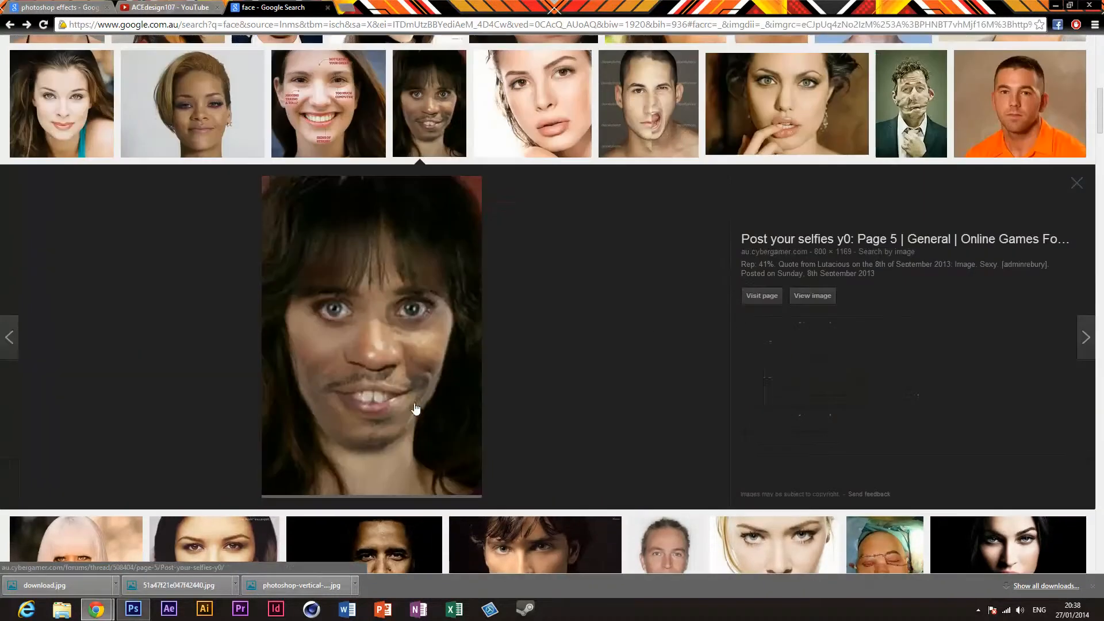
pyautogui.click(1077, 183)
pyautogui.scroll(6, 527, 334)
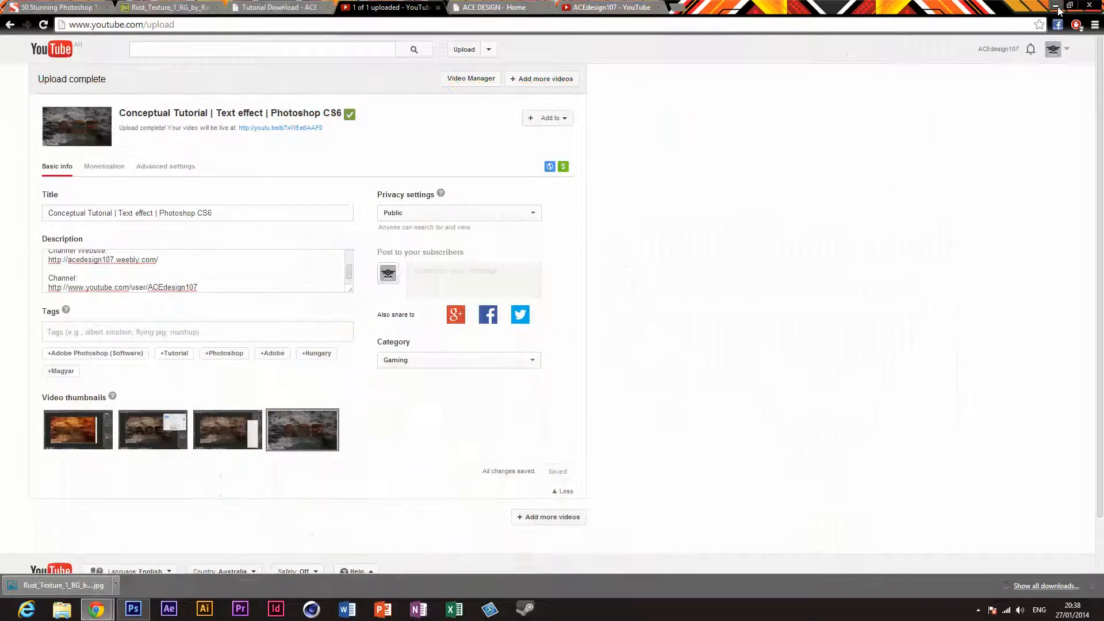
pyautogui.click(1058, 7)
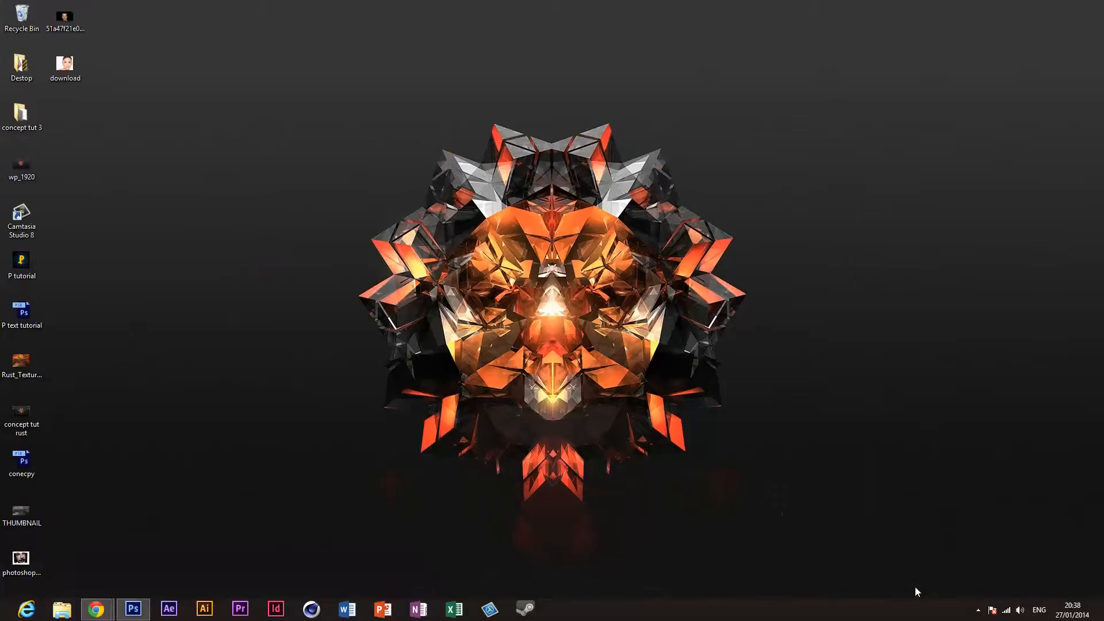